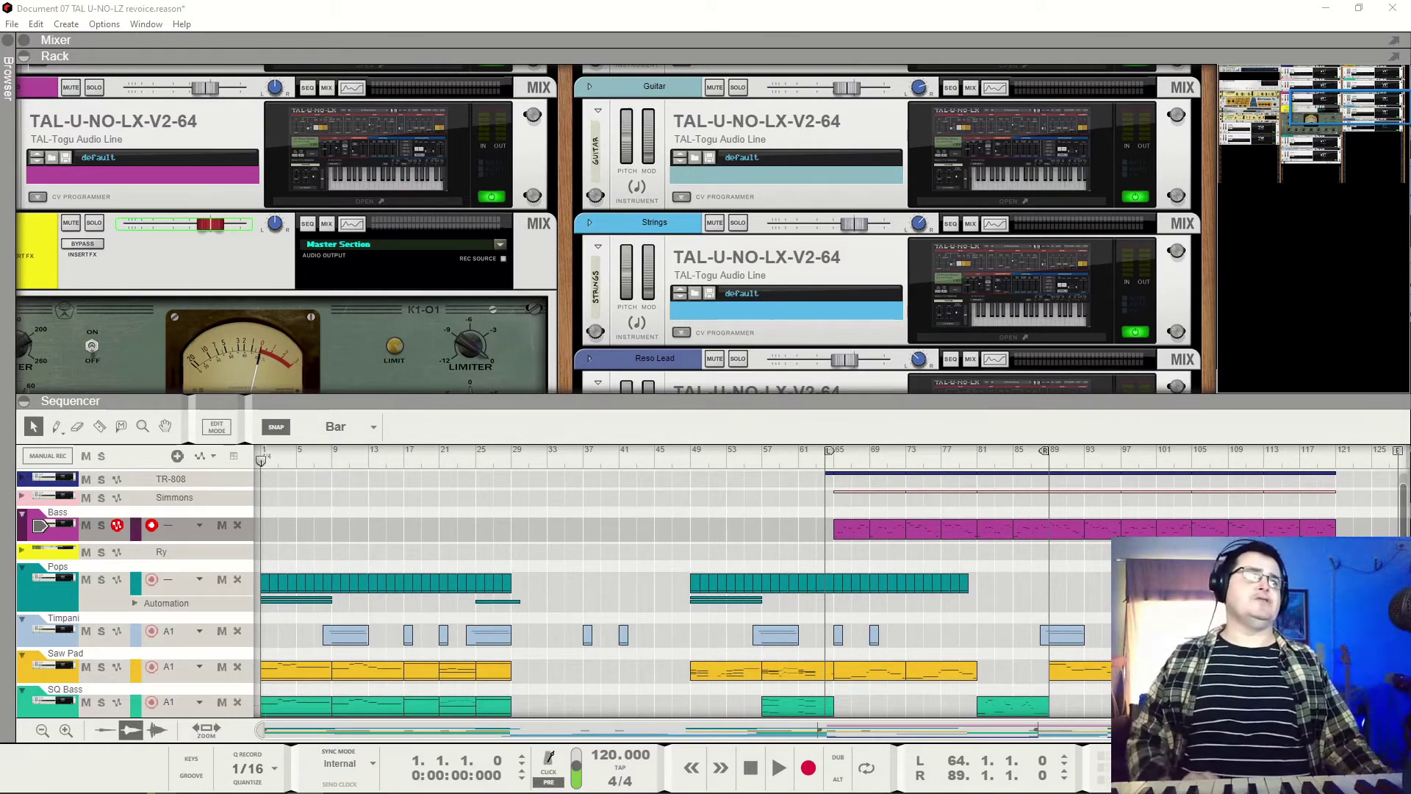
# Step: Play the arrangement from the start, stop it and move the playhead to the left locator at bar 64
pyautogui.click(786, 774)
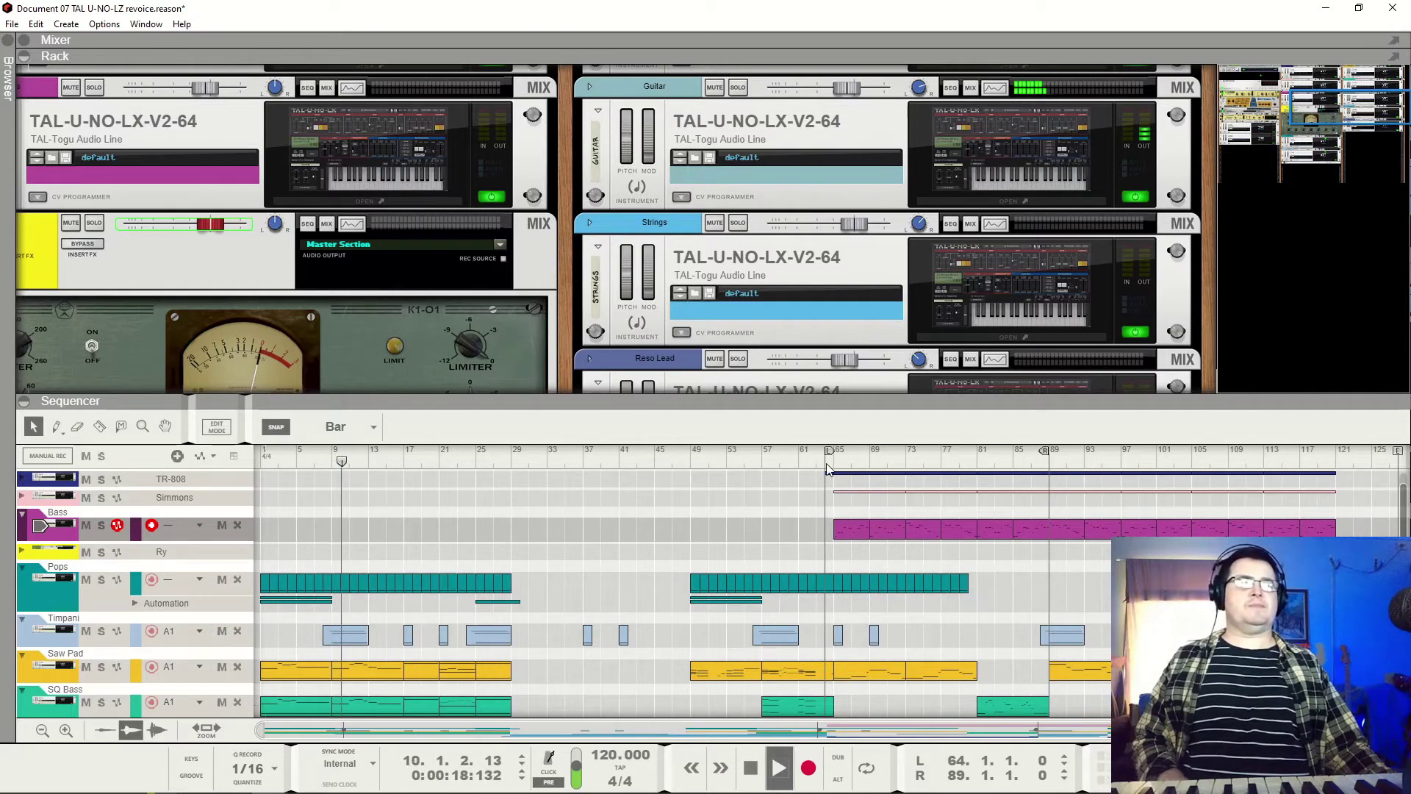
pyautogui.press('space')
pyautogui.press('KP_1')
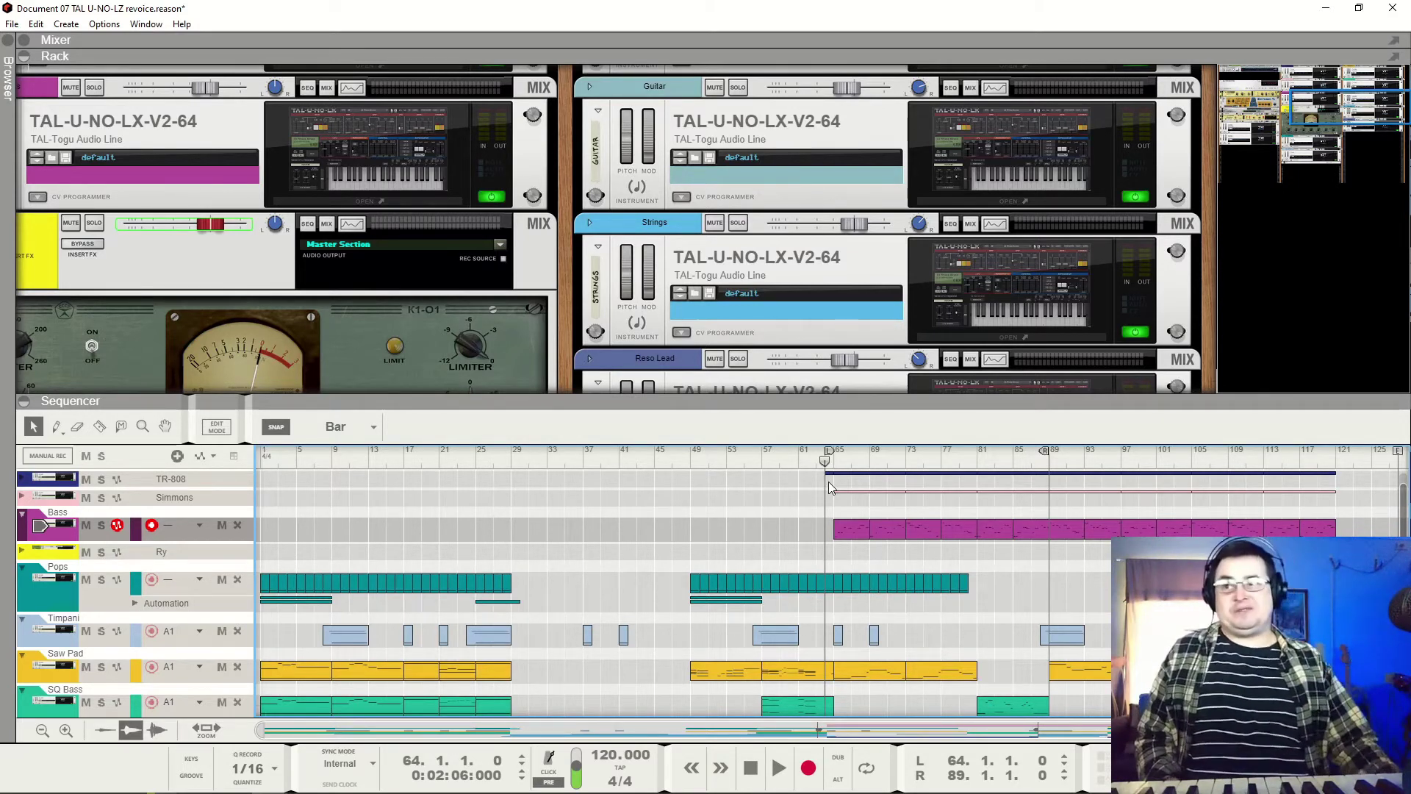
# Step: Play the arrangement from bar 64, solo the Bass track during playback and stop
pyautogui.press('space')
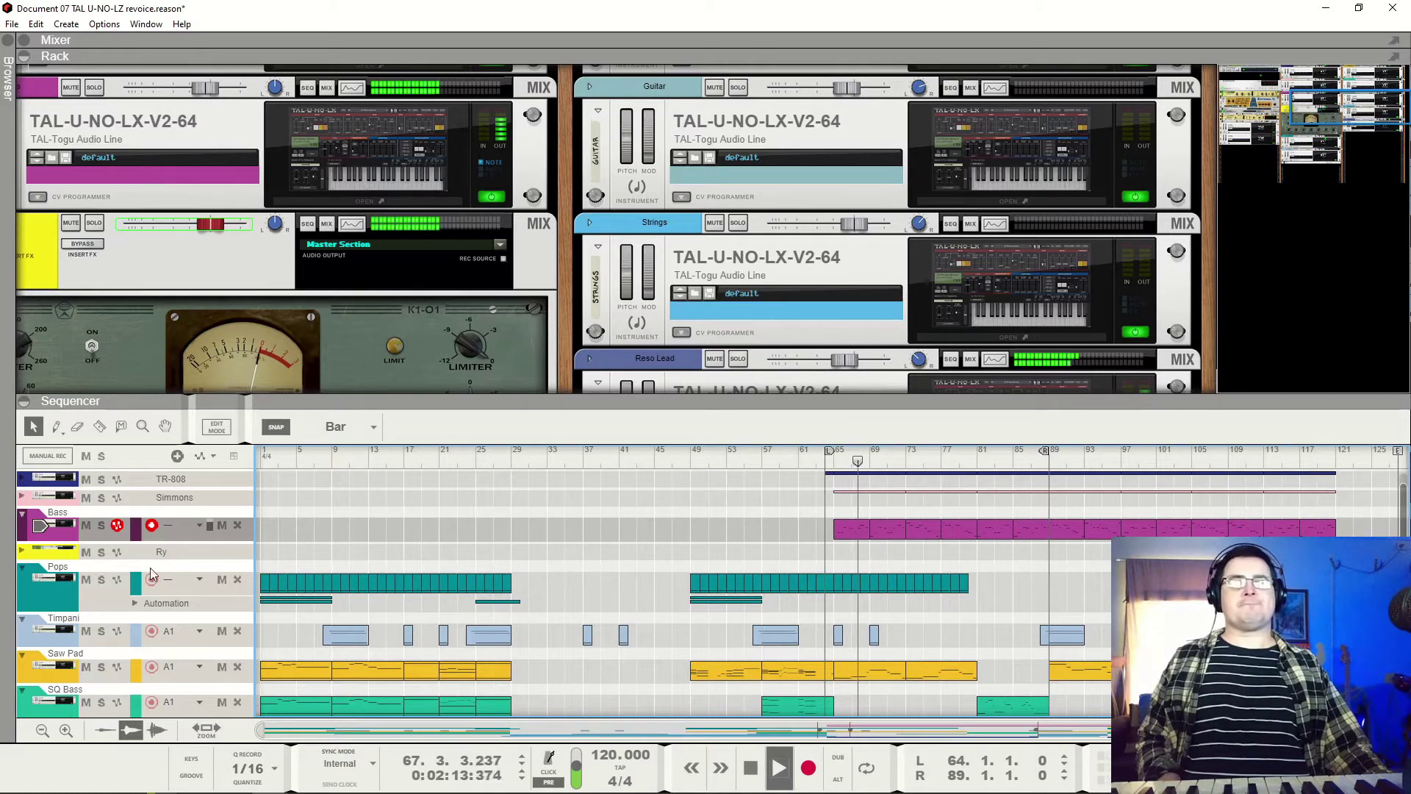
pyautogui.click(101, 524)
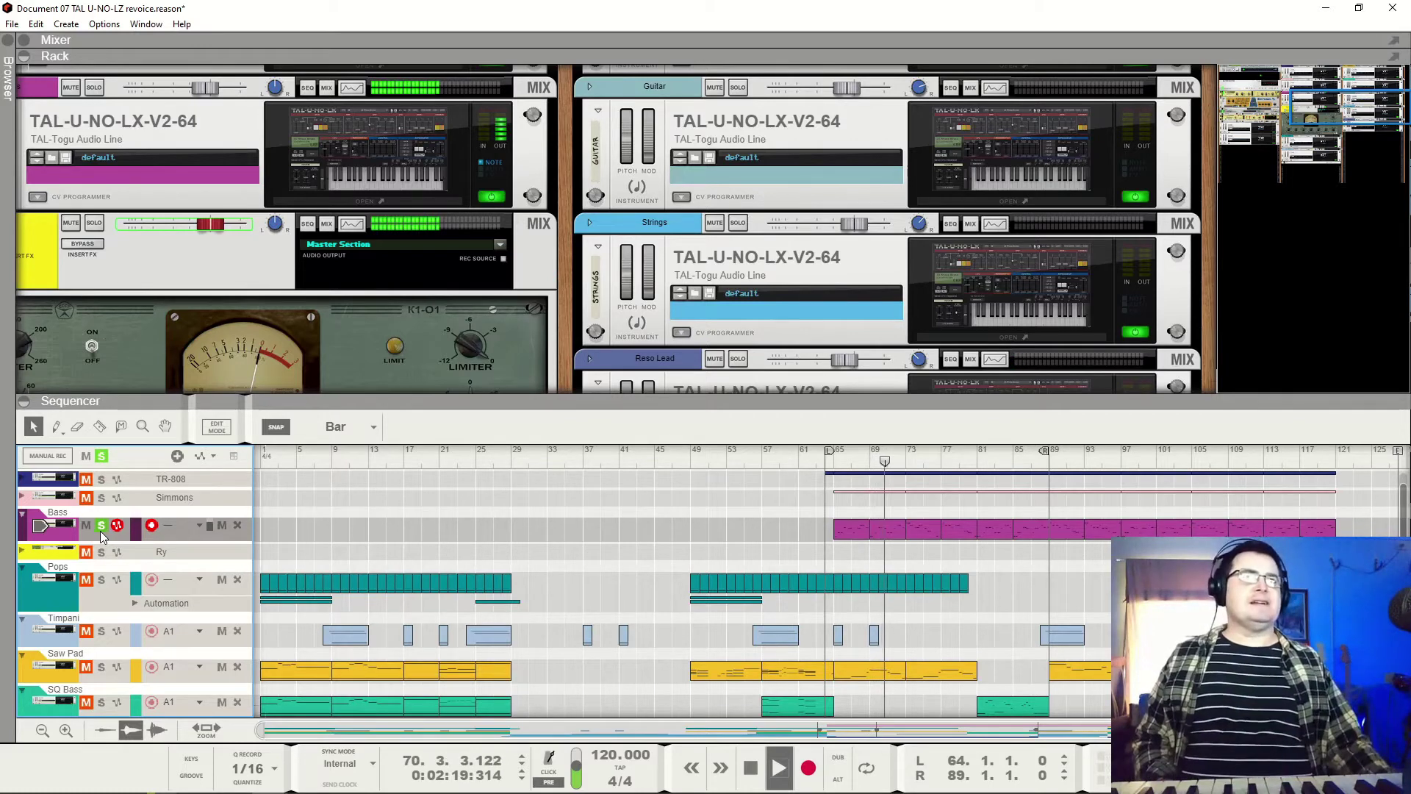
pyautogui.press('space')
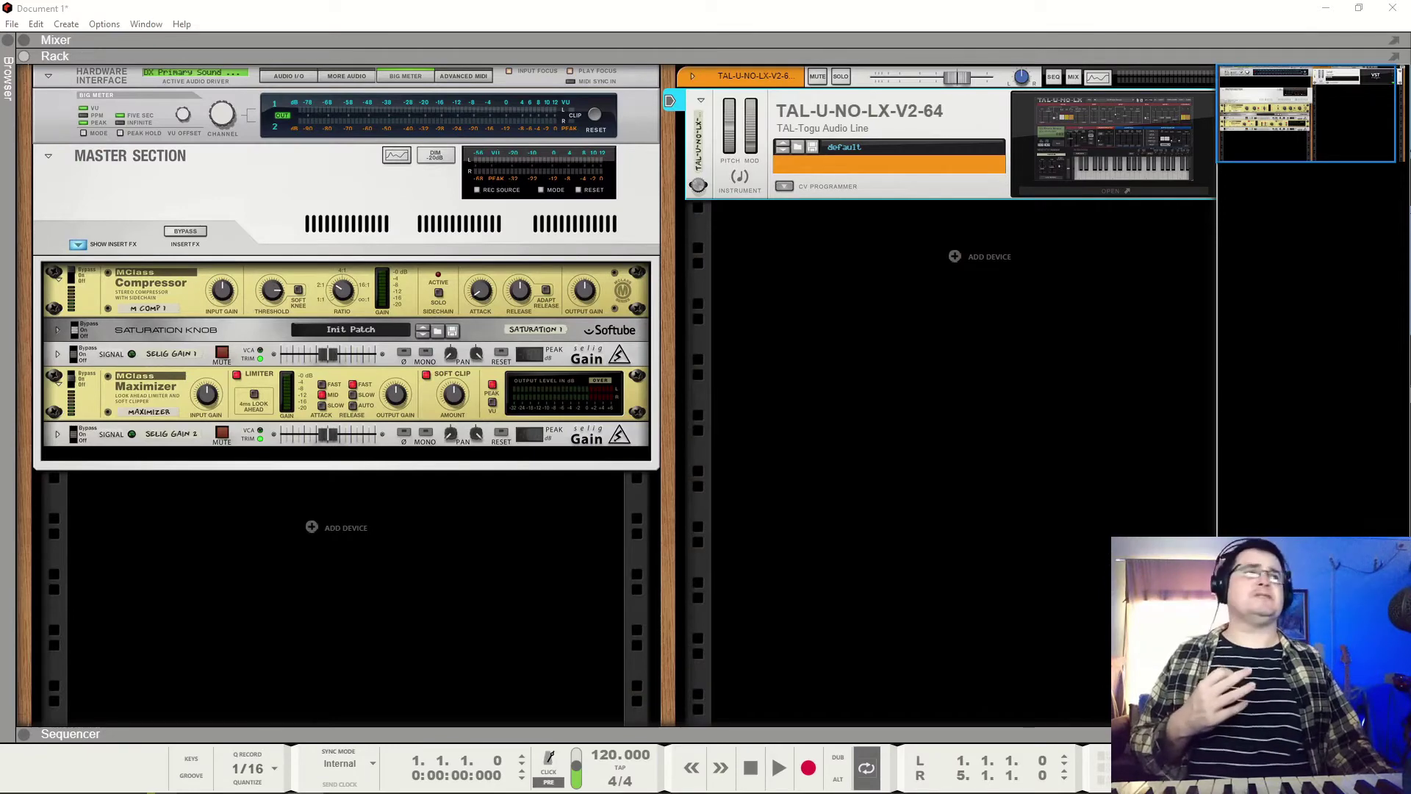
# Step: Open the TAL-U-NO-LX-V2-64 synth's plugin window and set it to stay open
pyautogui.click(1111, 190)
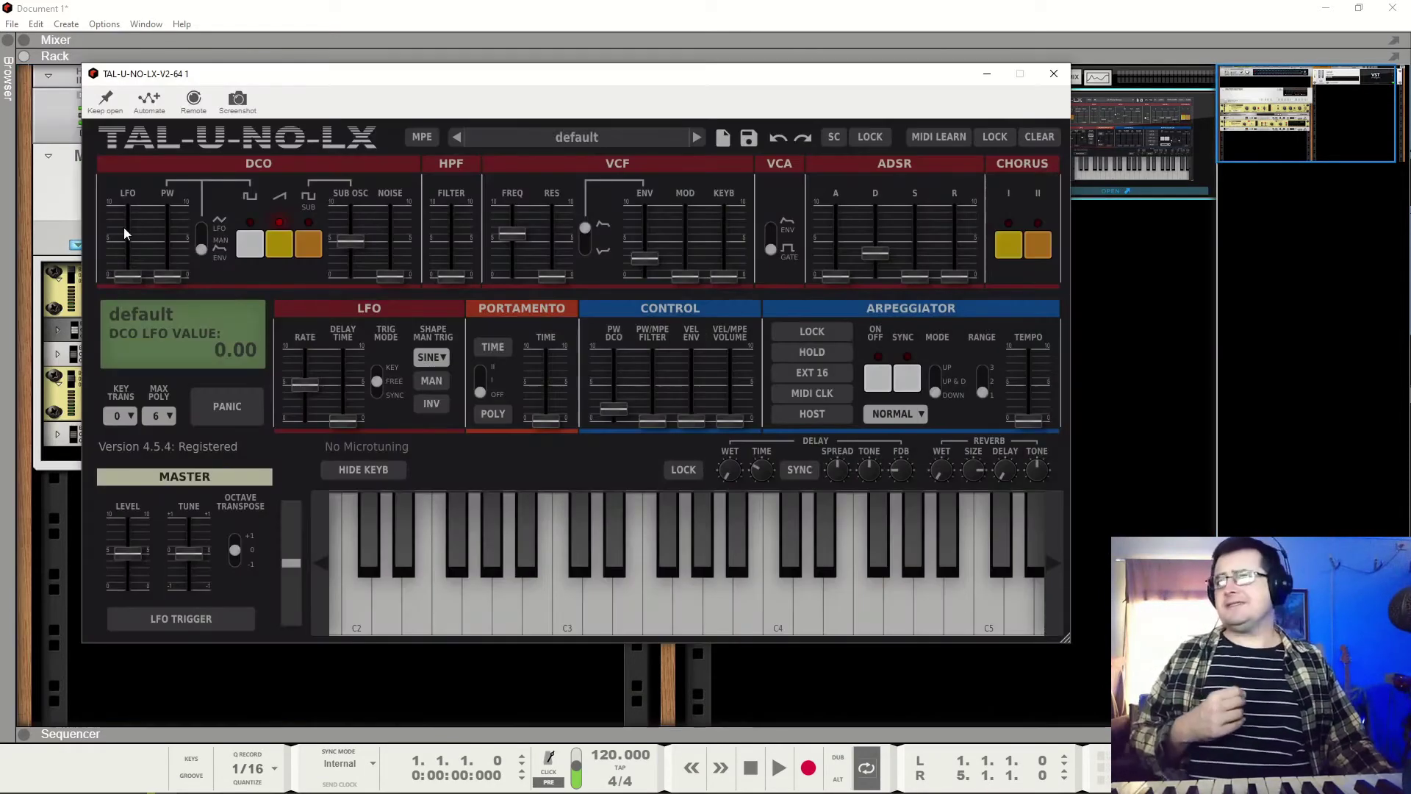
pyautogui.click(105, 101)
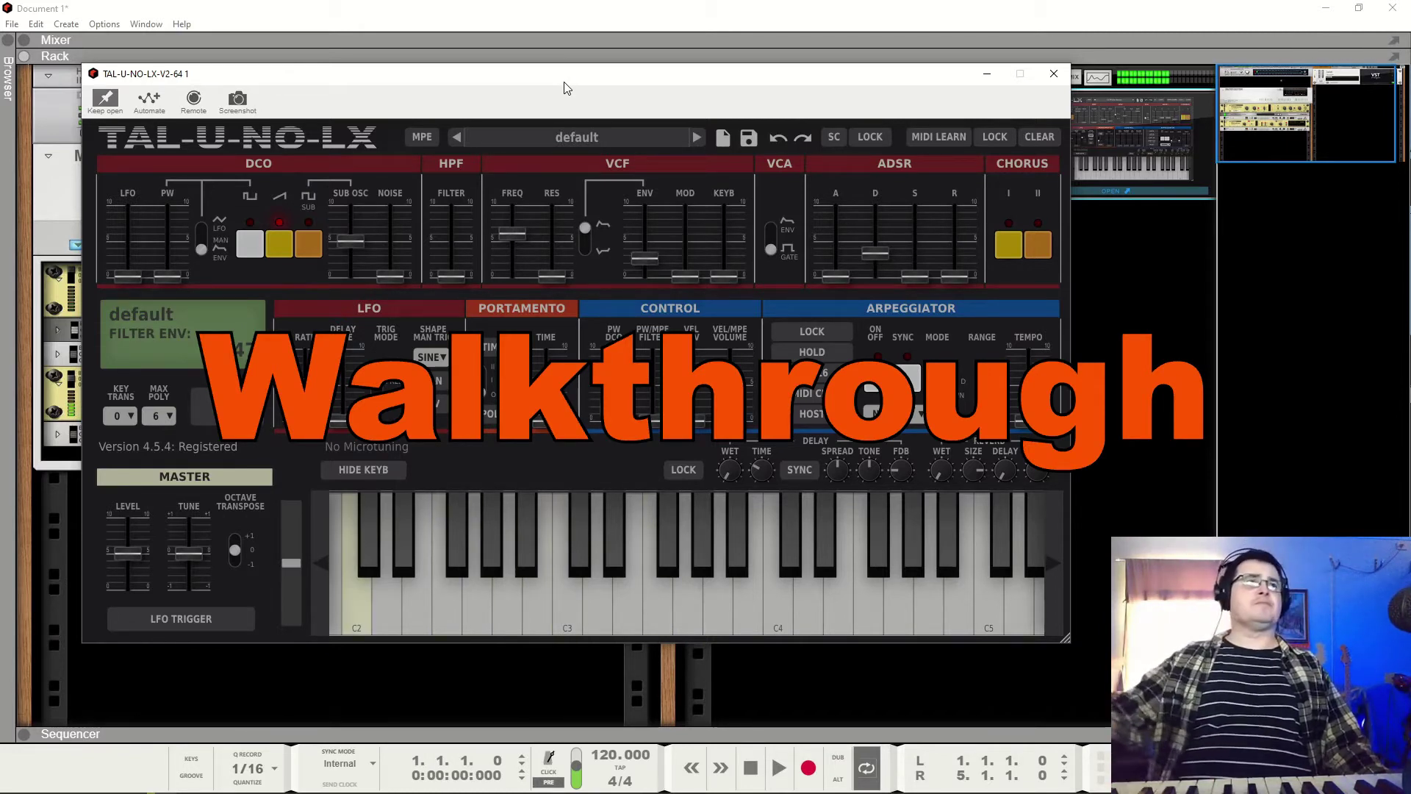
# Step: Load the preset 11 Strings 1 from Juno Factory Bank A and lower the master level slightly
pyautogui.click(567, 140)
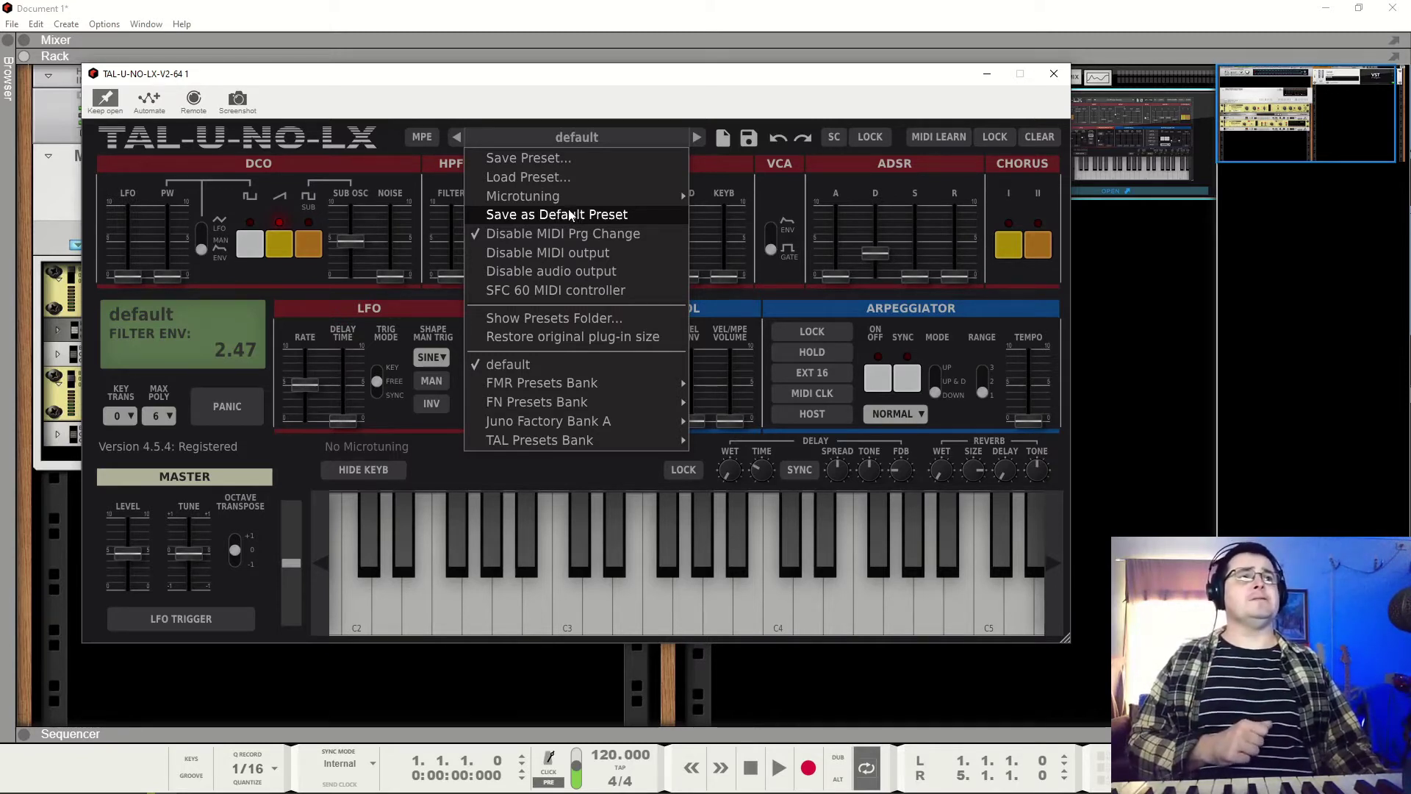
pyautogui.moveTo(519, 197)
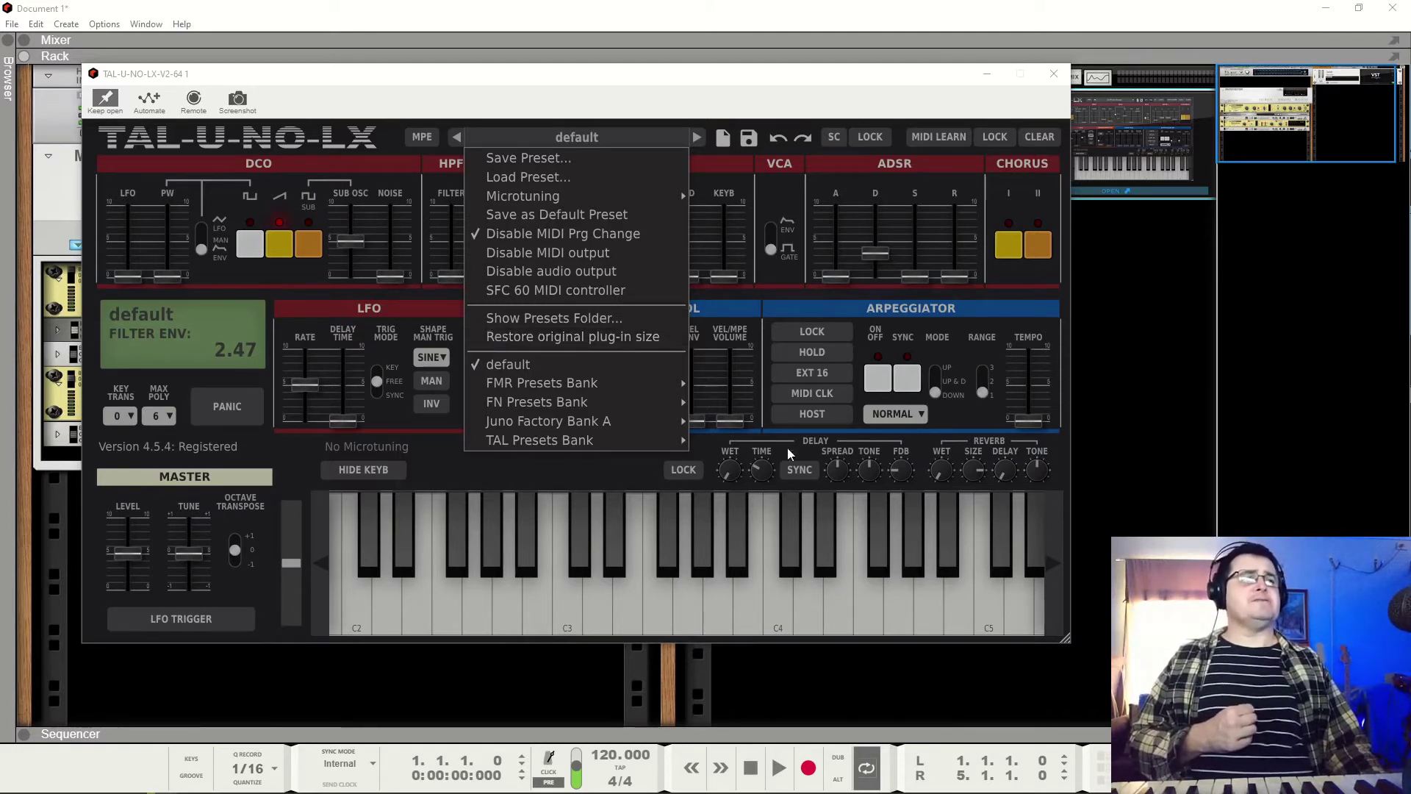
pyautogui.moveTo(581, 383)
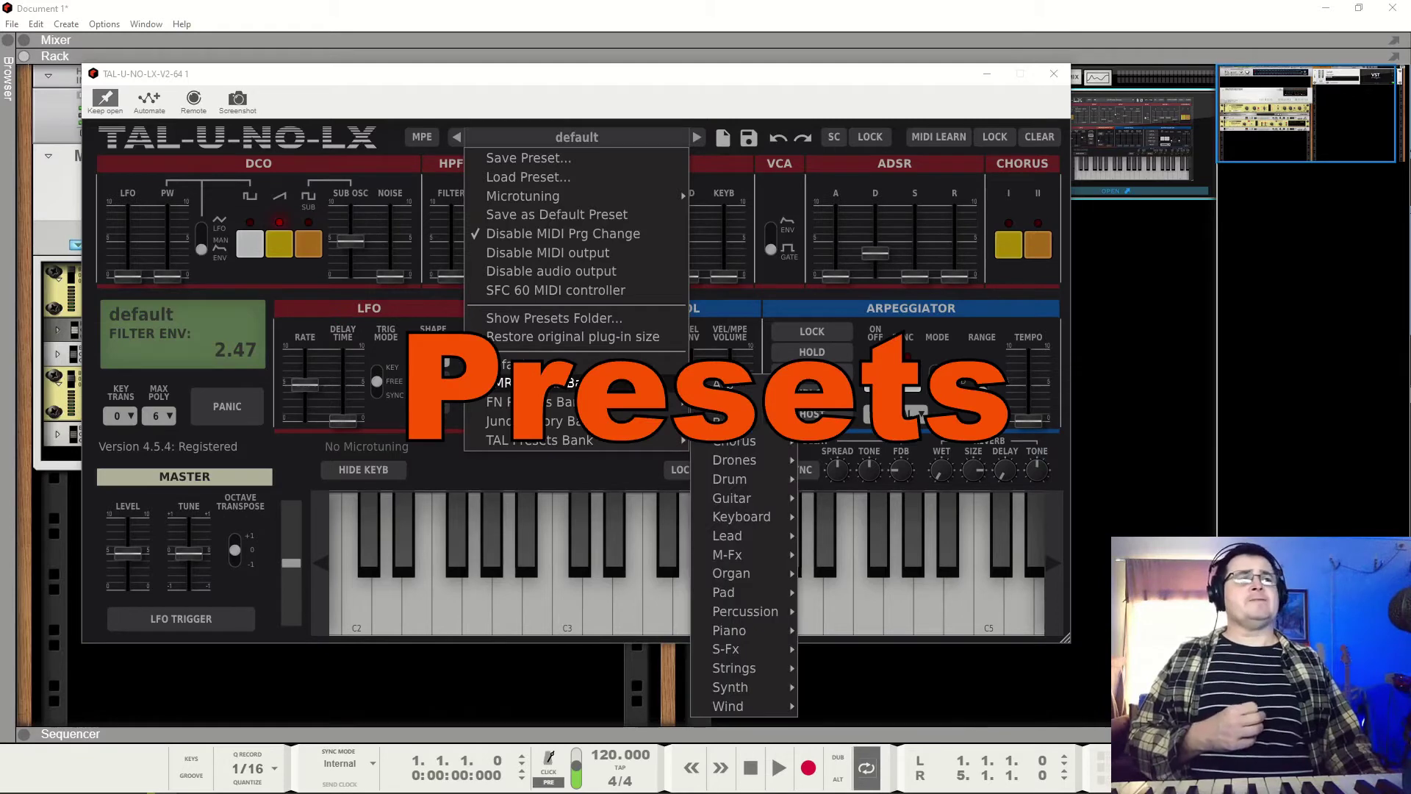
pyautogui.moveTo(588, 435)
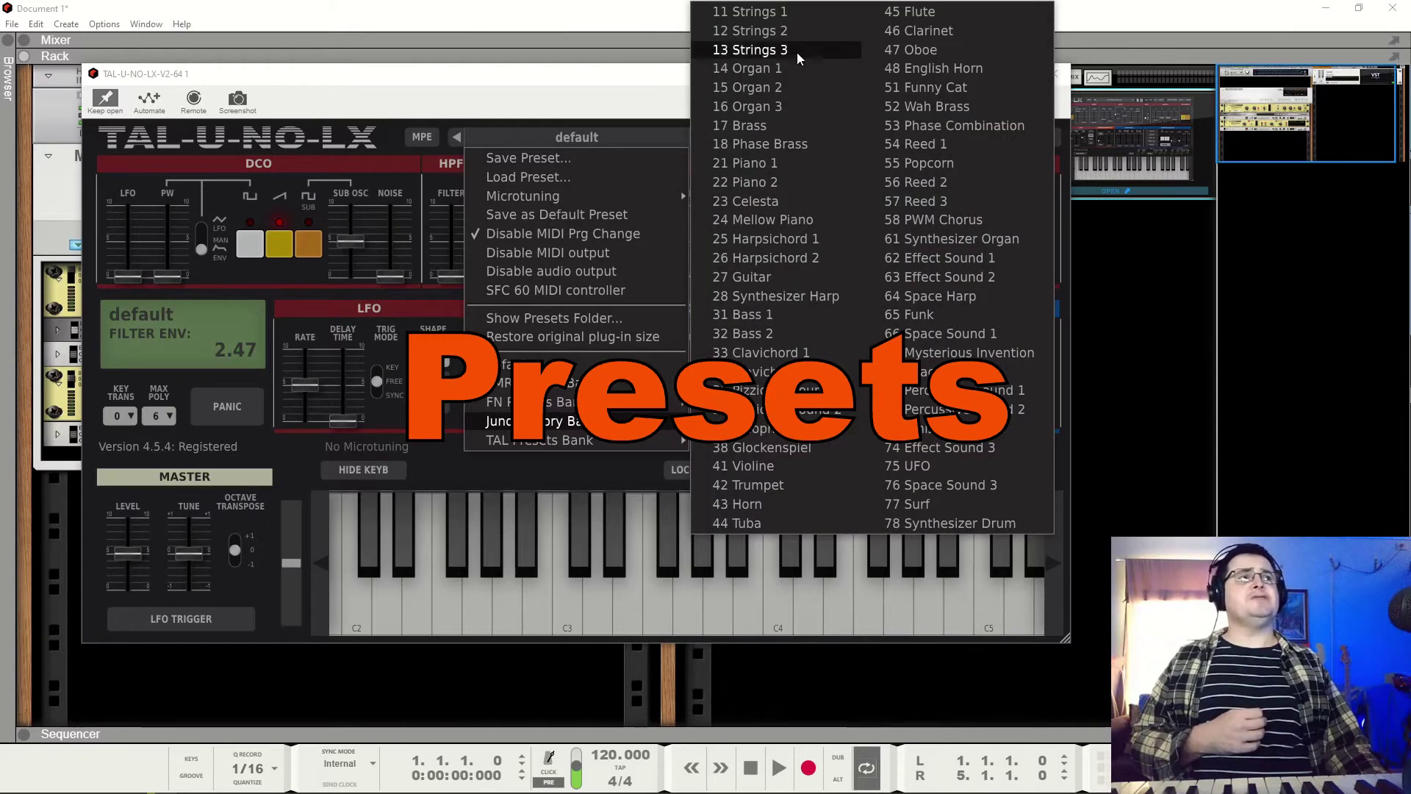
pyautogui.click(768, 12)
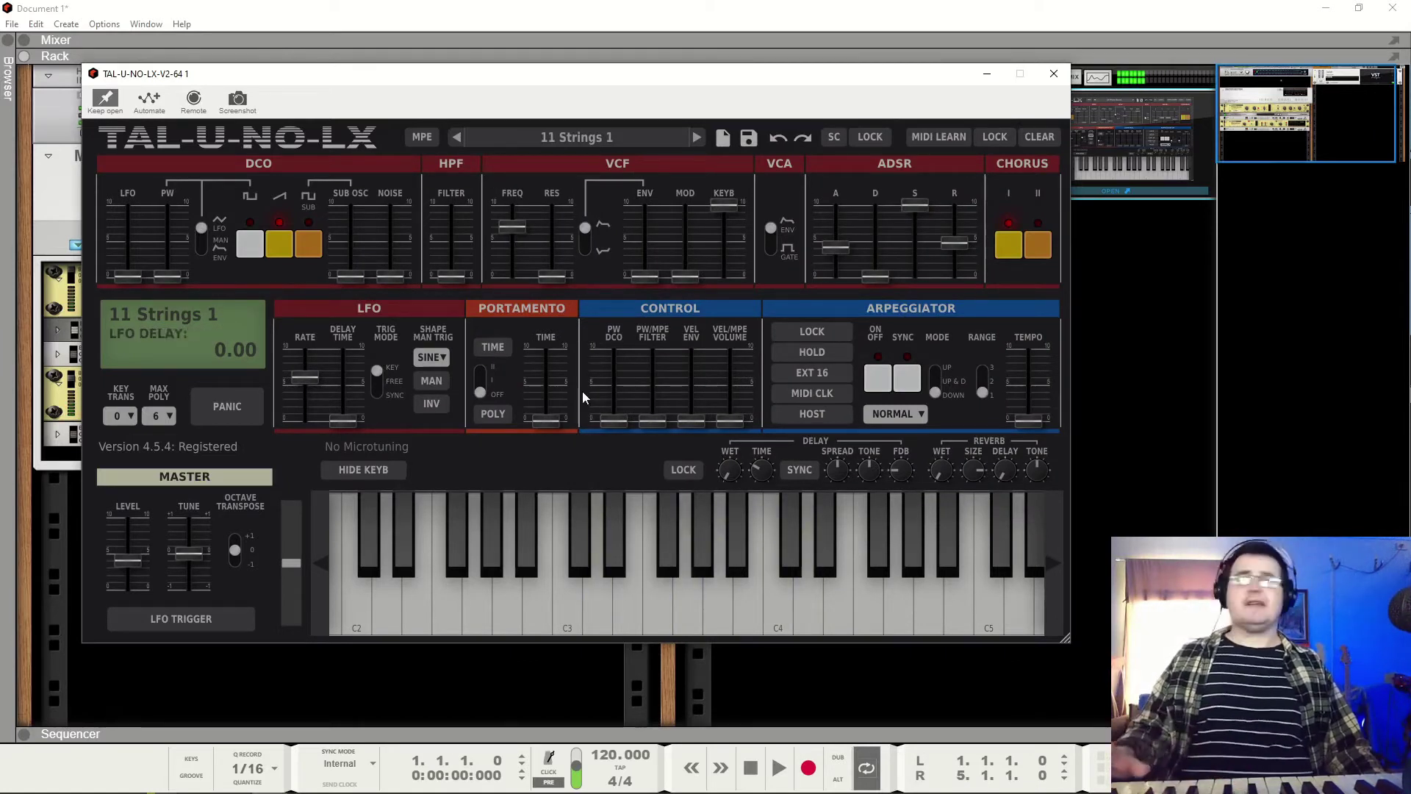
pyautogui.moveTo(135, 563); pyautogui.dragTo(135, 567)
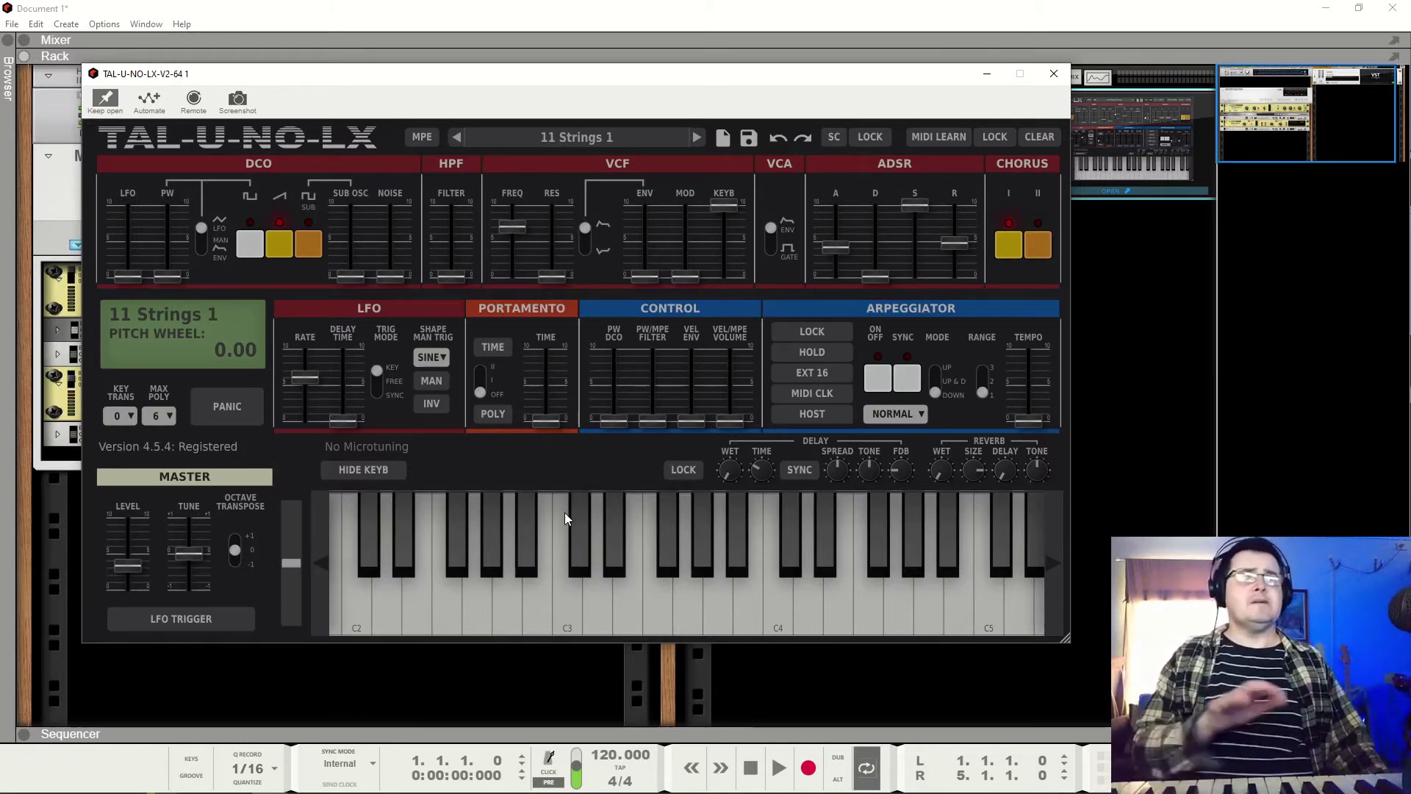
# Step: Load the preset 14 Organ 1 from Juno Factory Bank A
pyautogui.click(567, 138)
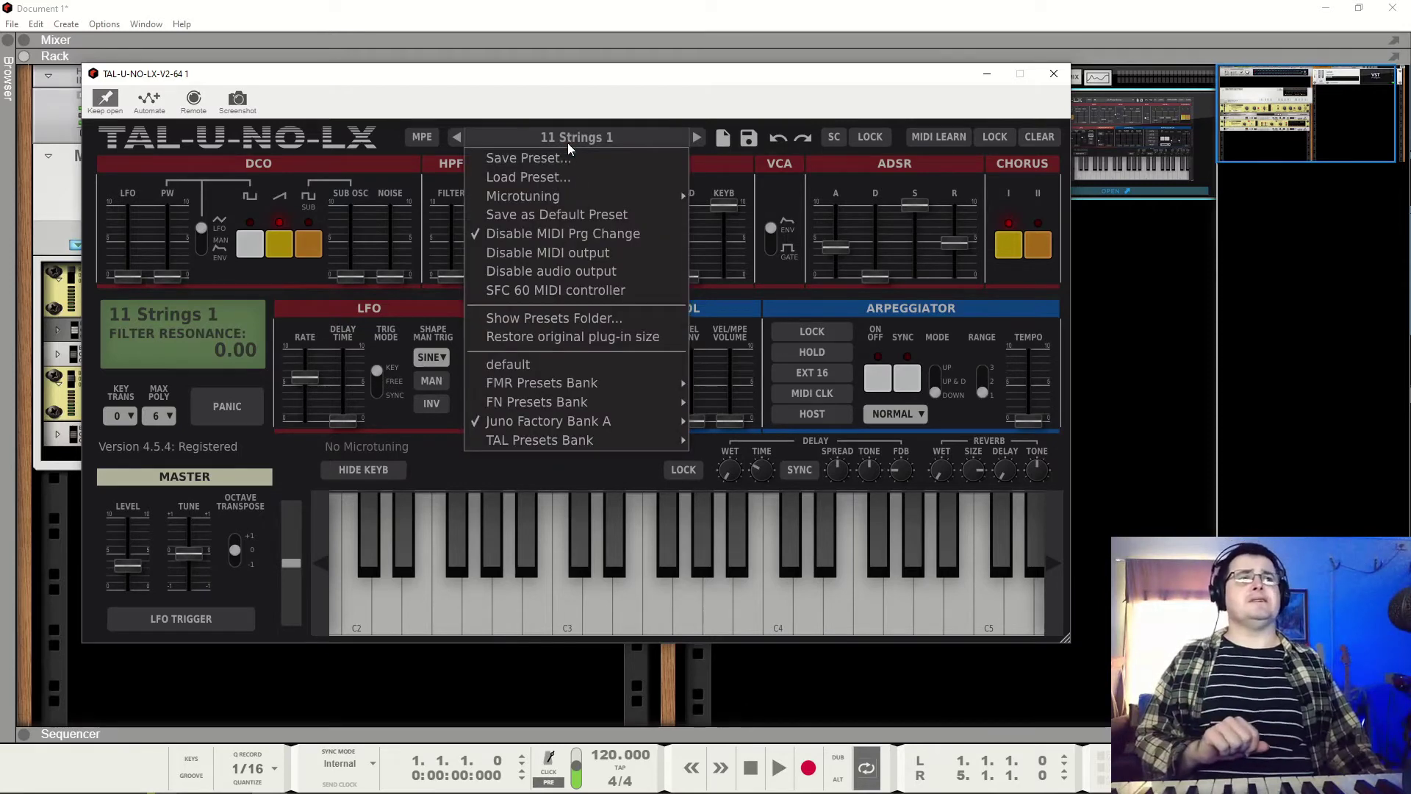
pyautogui.moveTo(651, 423)
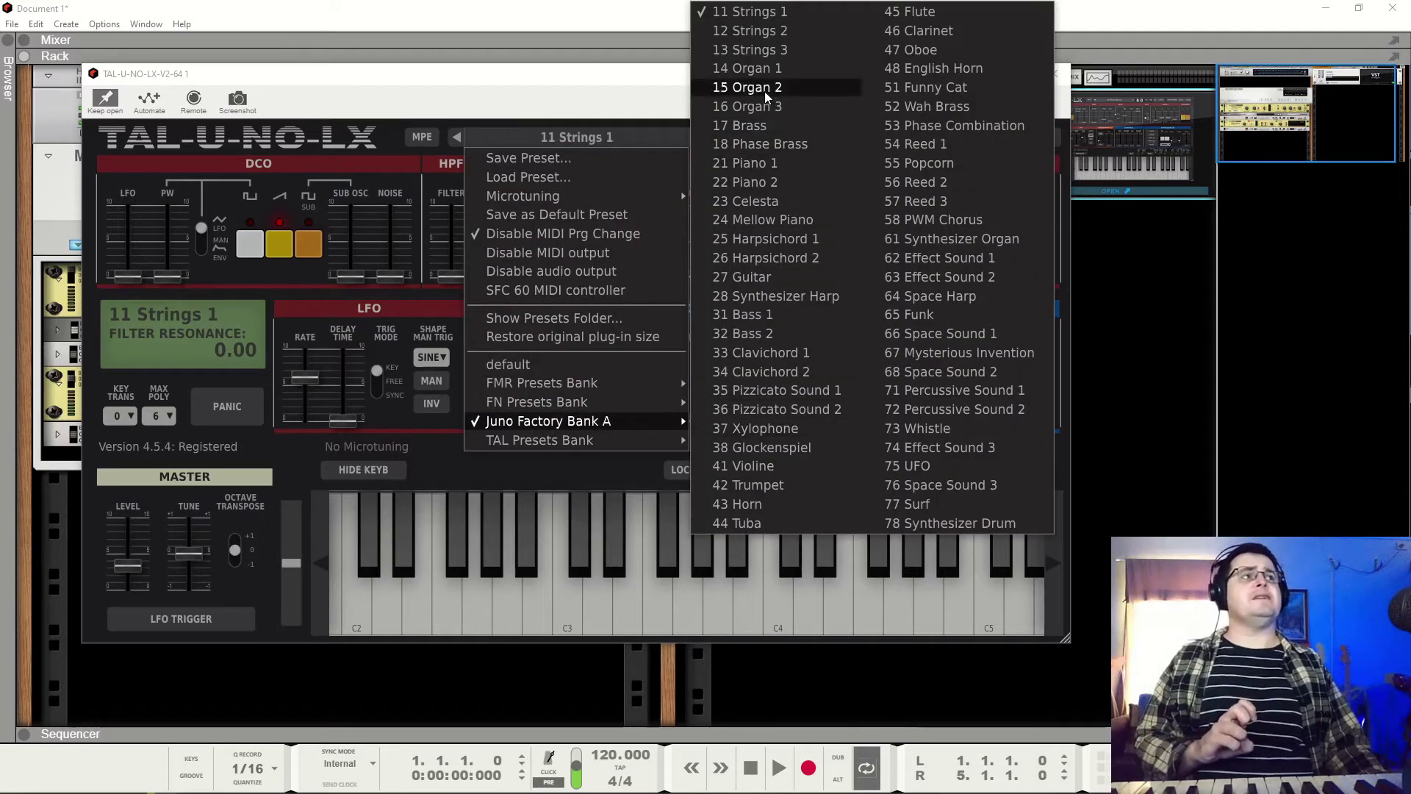
pyautogui.click(779, 70)
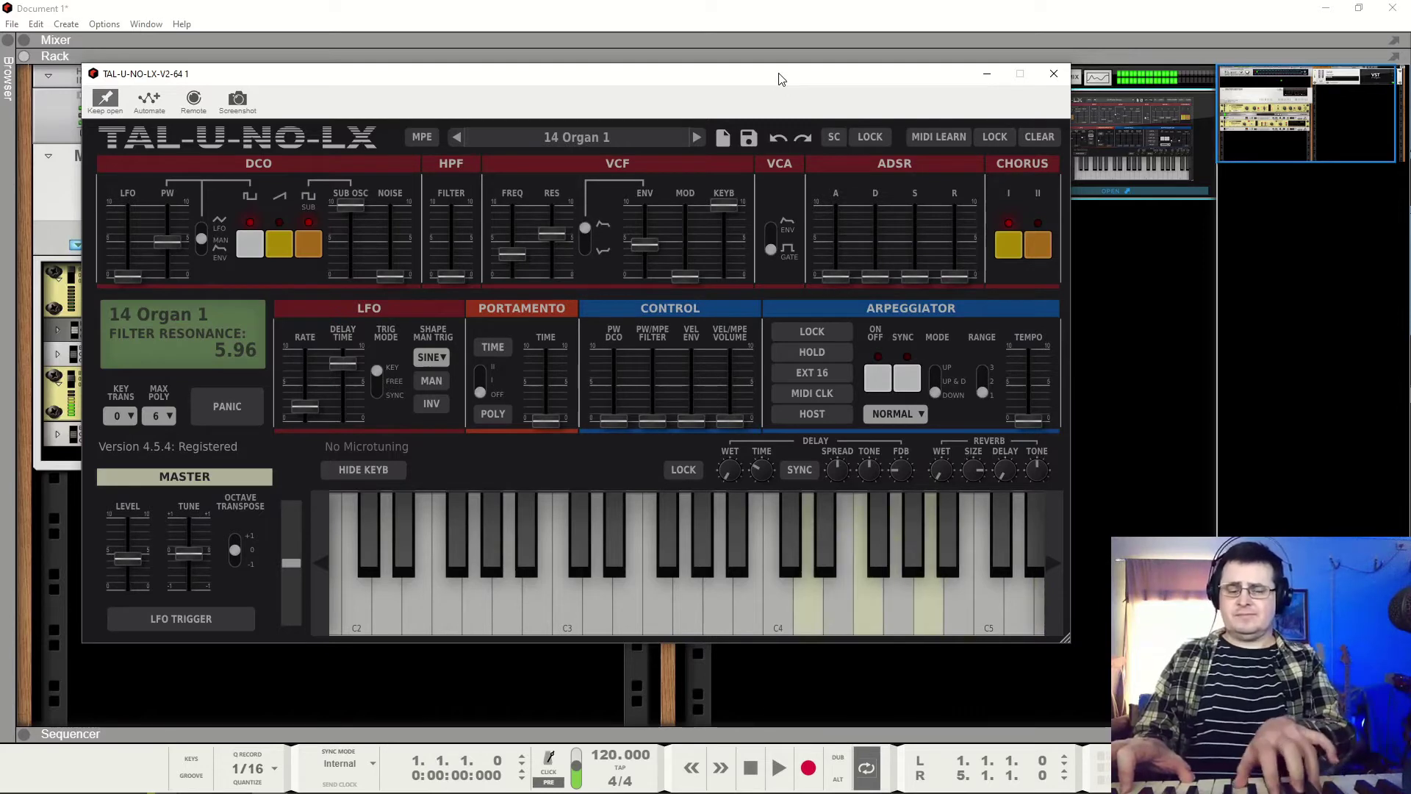
# Step: Load the preset 17 Brass from Juno Factory Bank A and switch chorus I and II on and off again
pyautogui.click(597, 136)
pyautogui.moveTo(594, 424)
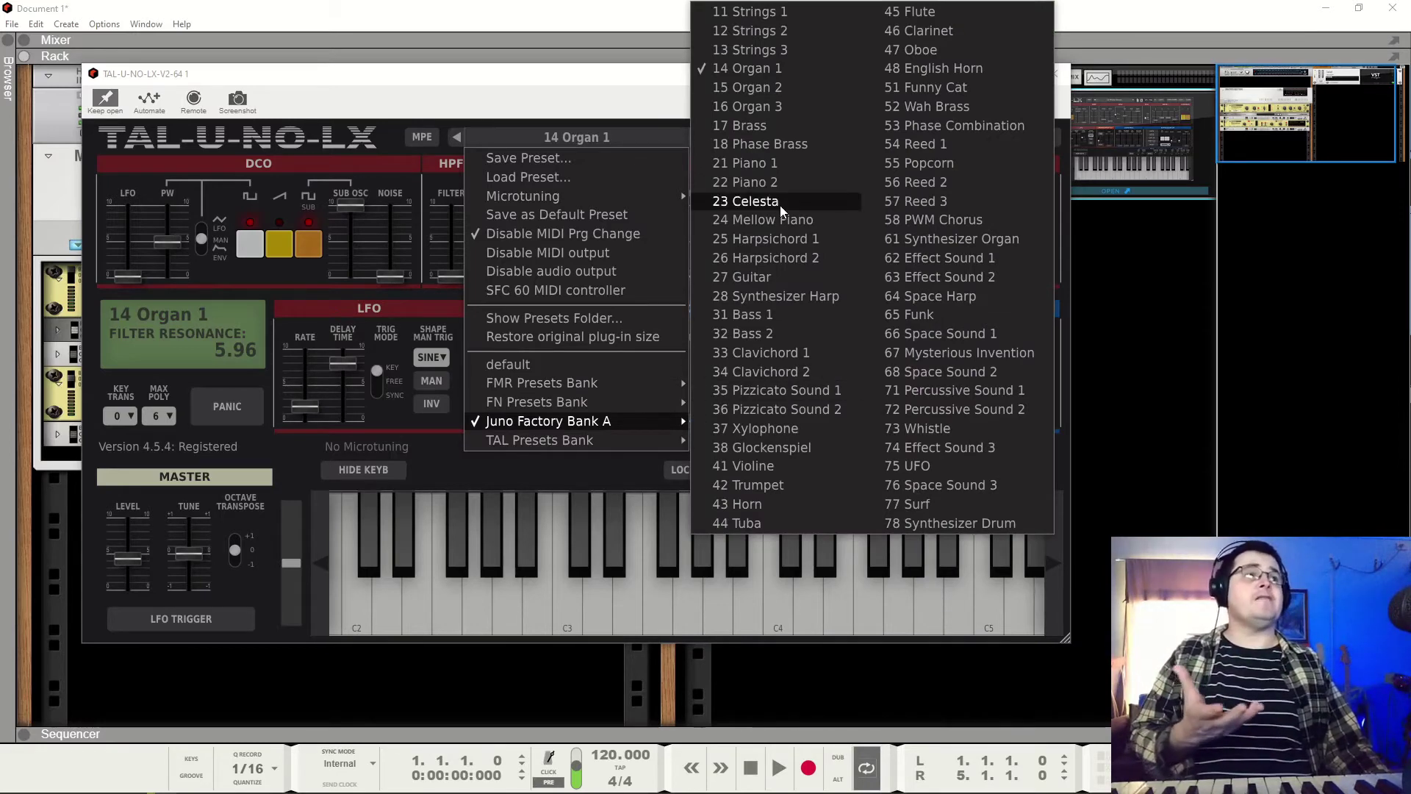
pyautogui.click(783, 125)
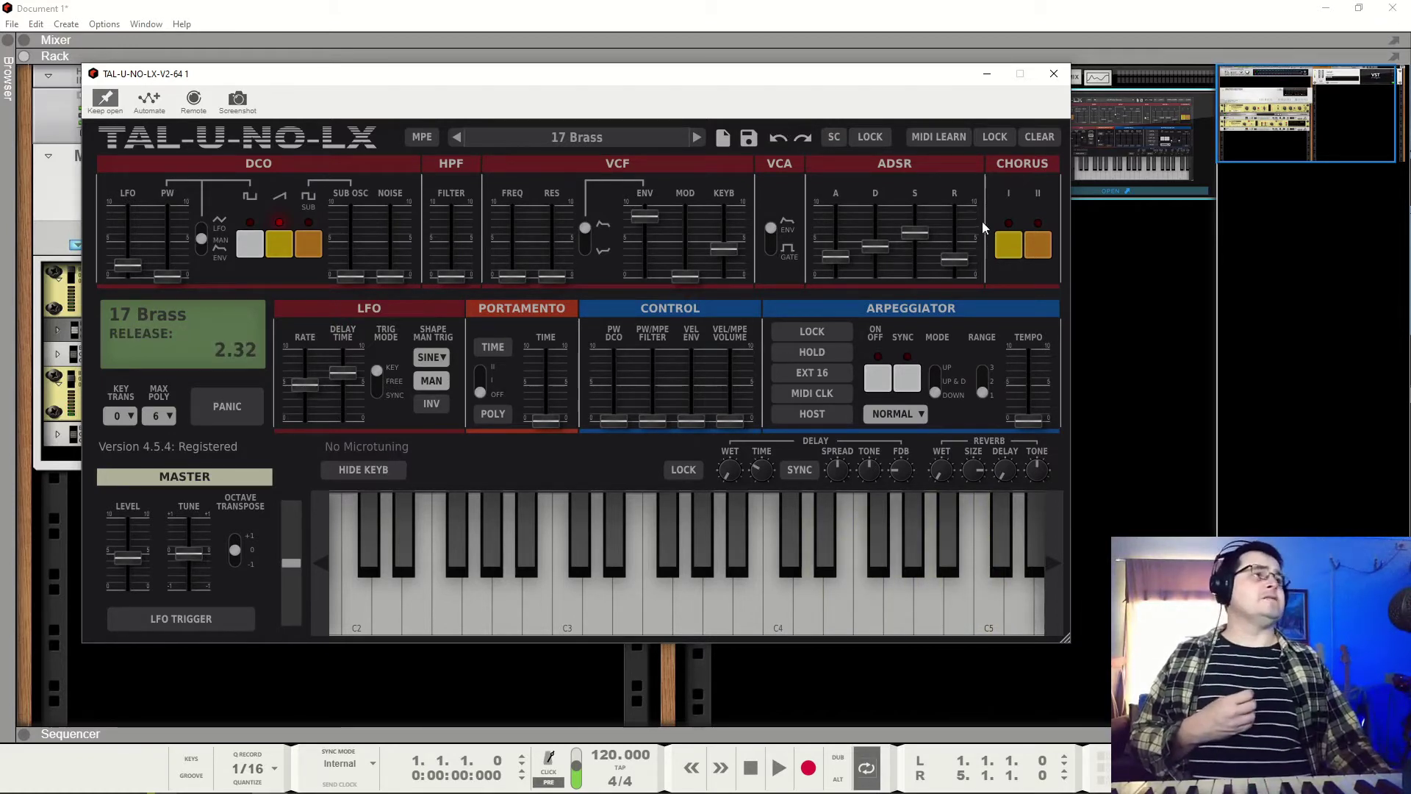
pyautogui.click(1037, 248)
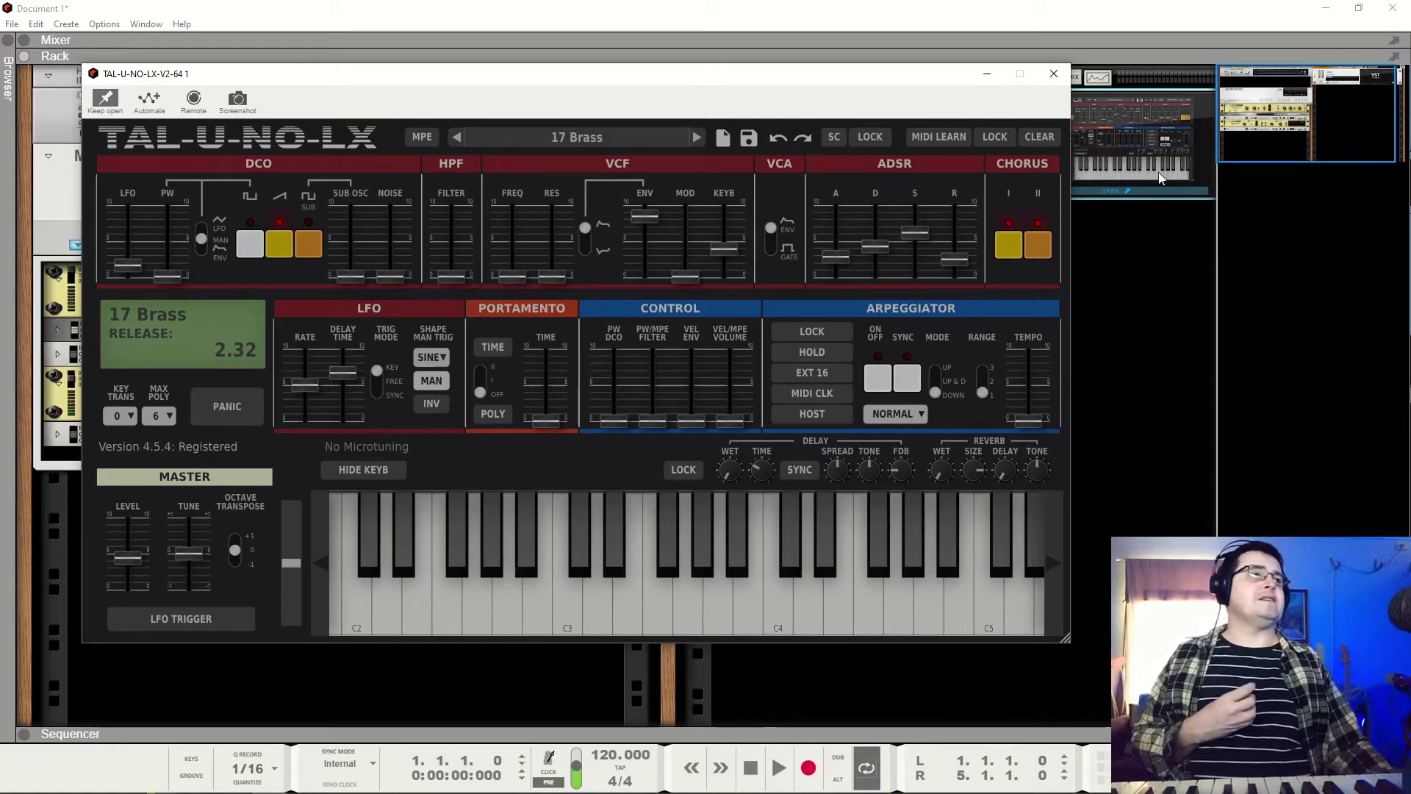
pyautogui.click(1007, 253)
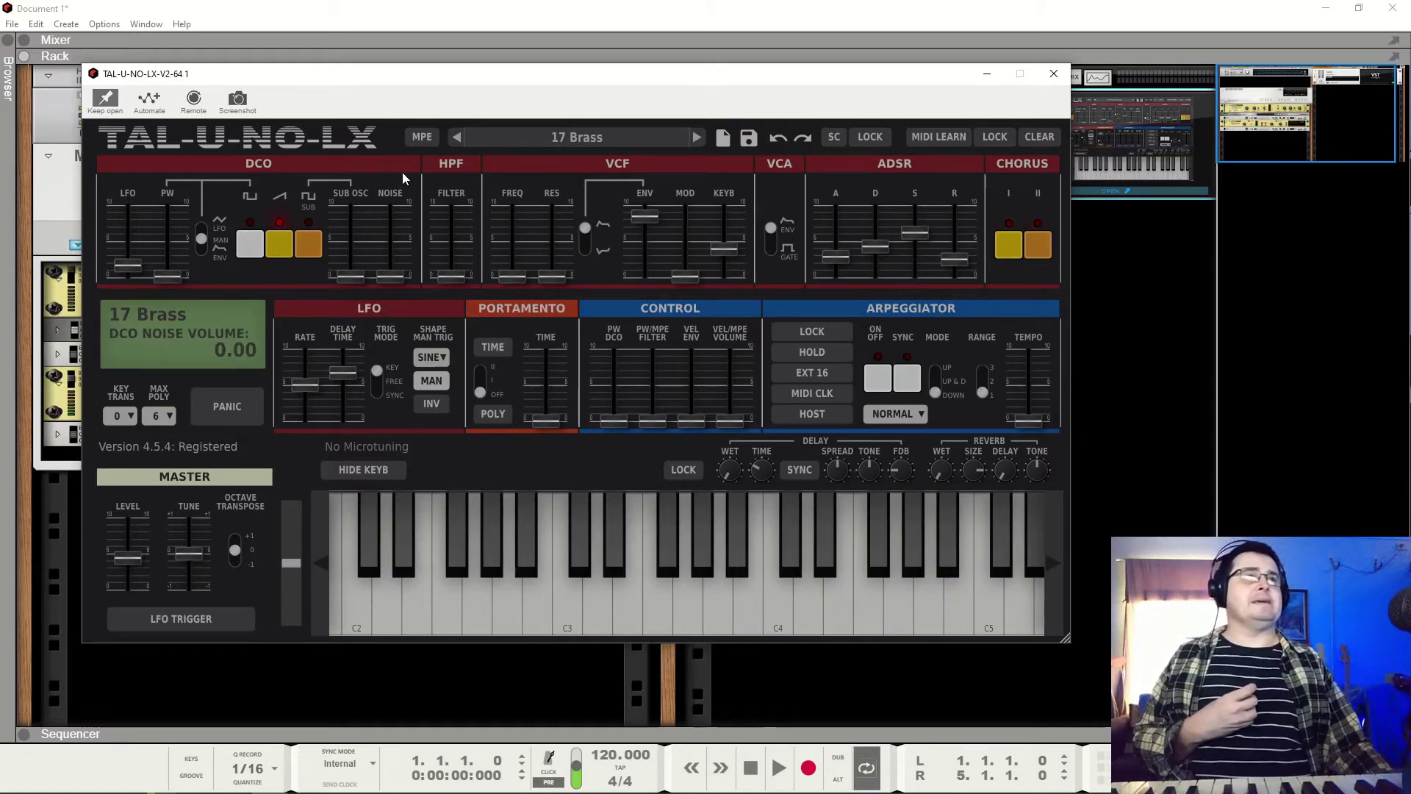
# Step: Reload the synth's default preset
pyautogui.click(572, 140)
pyautogui.moveTo(642, 420)
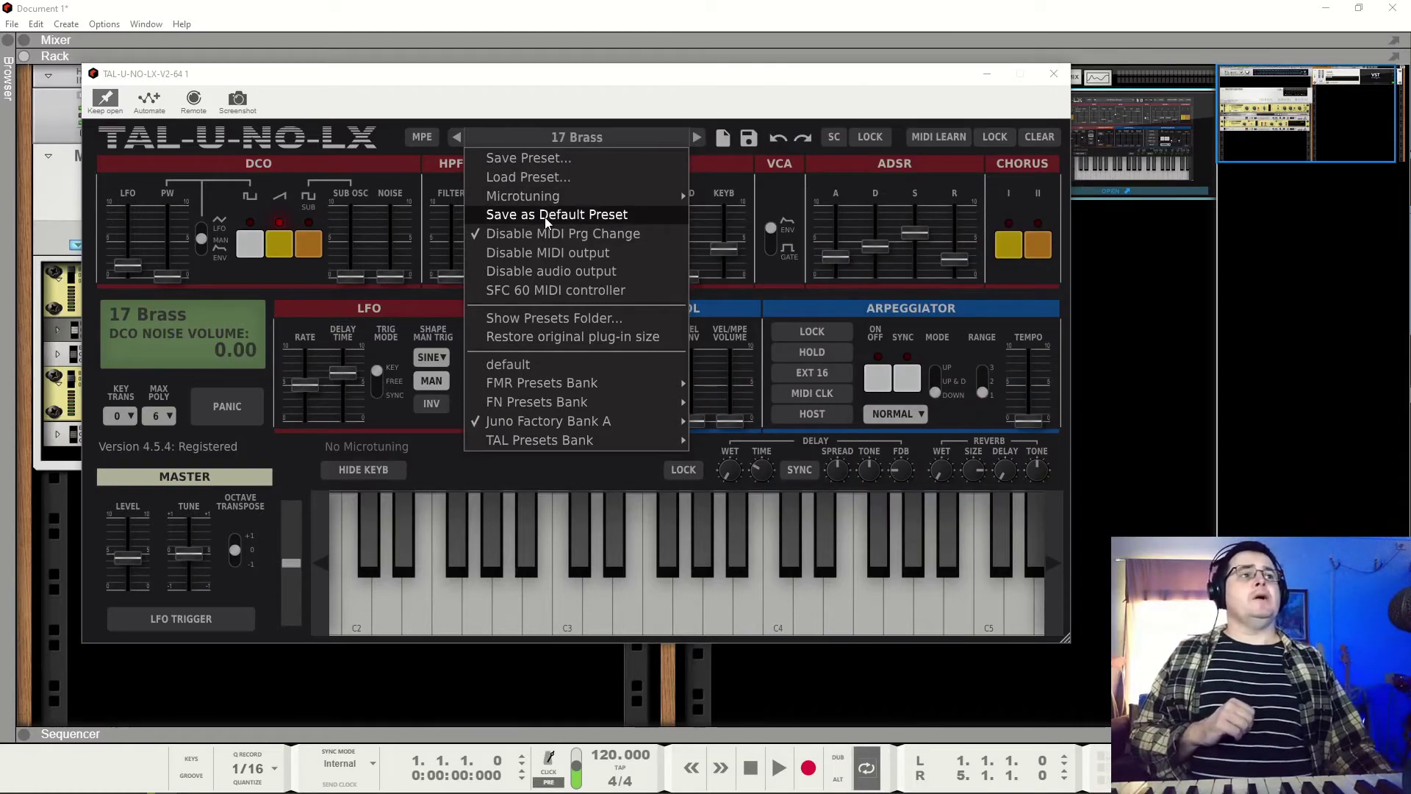
pyautogui.click(520, 364)
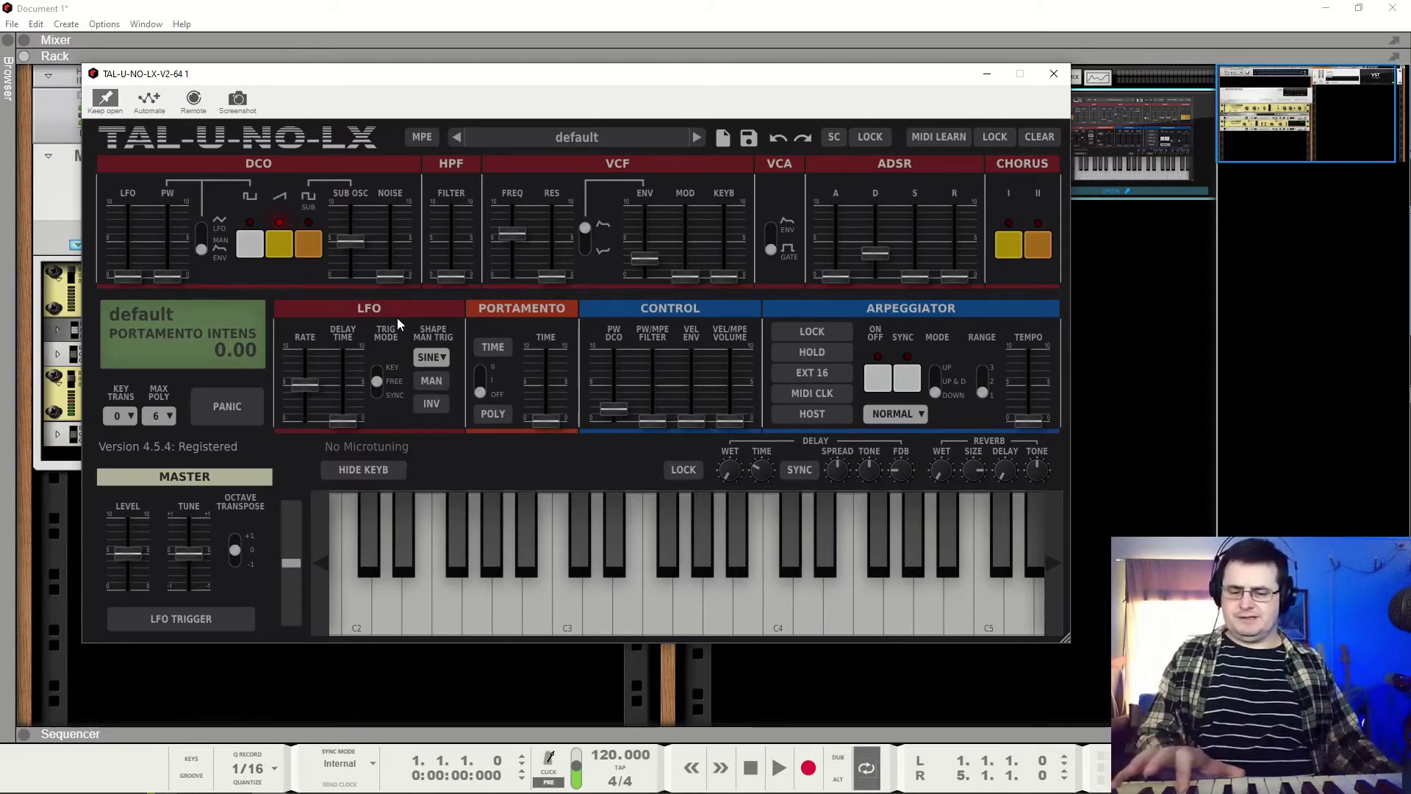
# Step: Switch the DCO from sawtooth to the pulse wave and raise its pulse width to 10.00 in manual mode
pyautogui.click(276, 250)
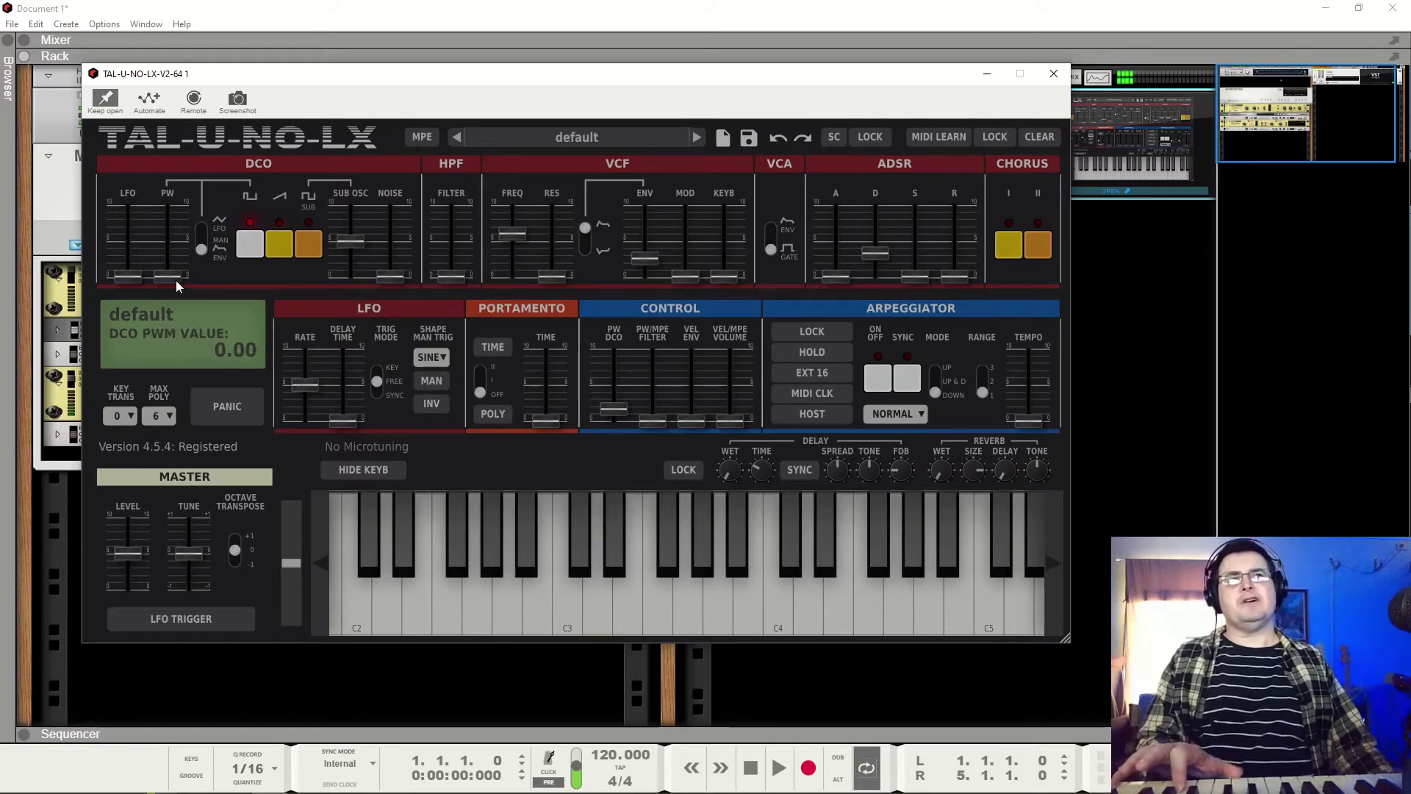
pyautogui.moveTo(171, 275); pyautogui.dragTo(179, 203)
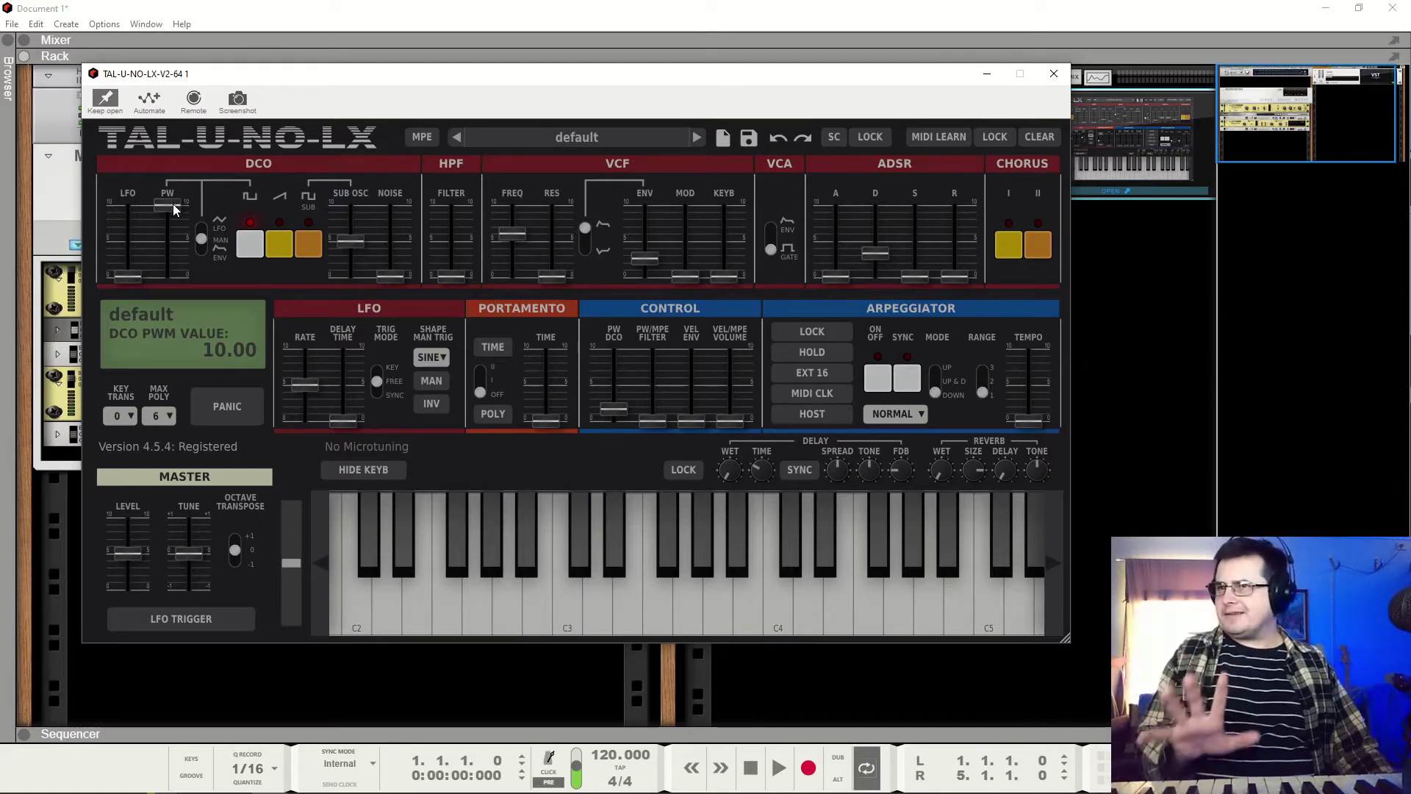
# Step: Modulate the pulse width from the LFO with a PW value of 7.63 and an LFO rate of 0.68 Hz
pyautogui.moveTo(175, 211); pyautogui.dragTo(210, 197)
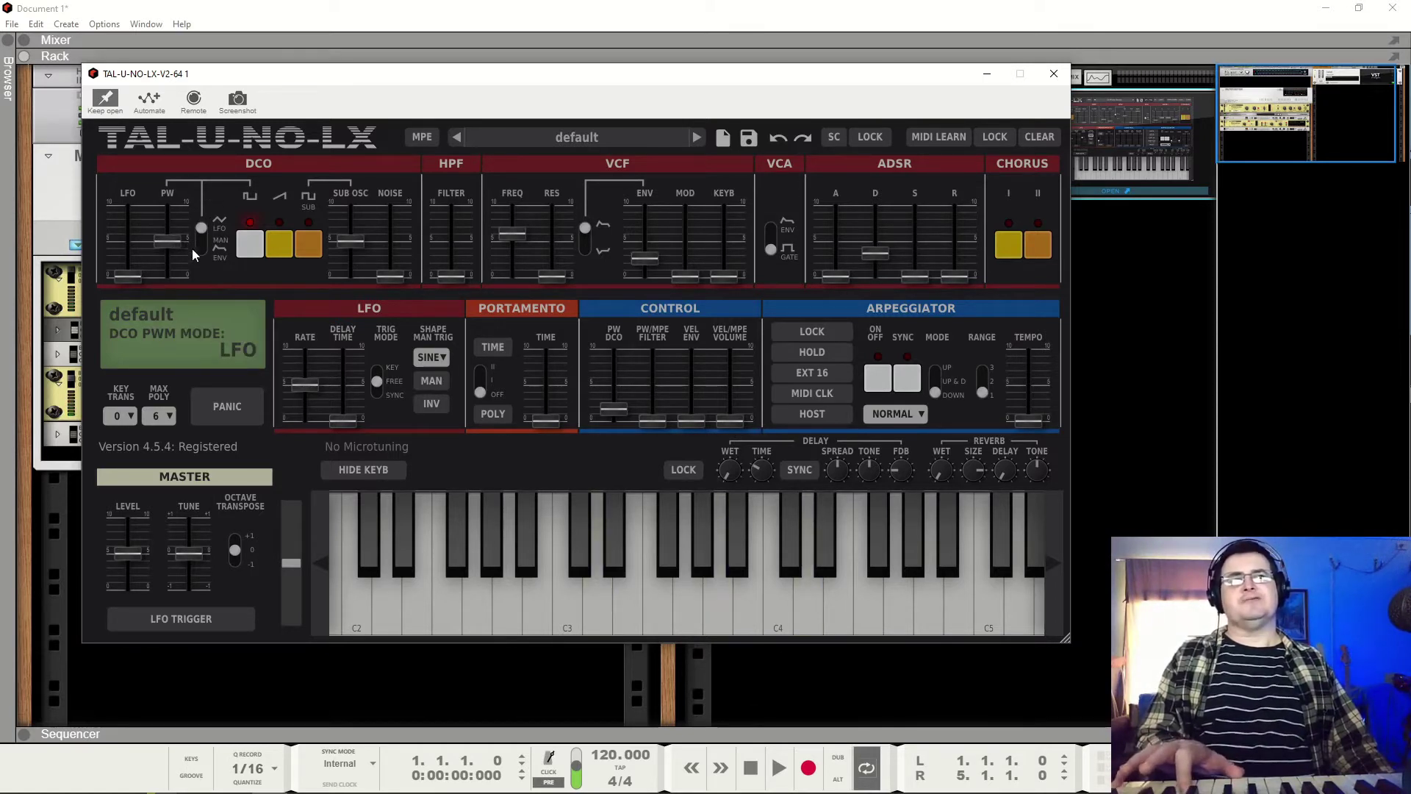
pyautogui.moveTo(165, 250)
pyautogui.mouseDown()
pyautogui.moveTo(171, 281)
pyautogui.moveTo(175, 239)
pyautogui.mouseUp()
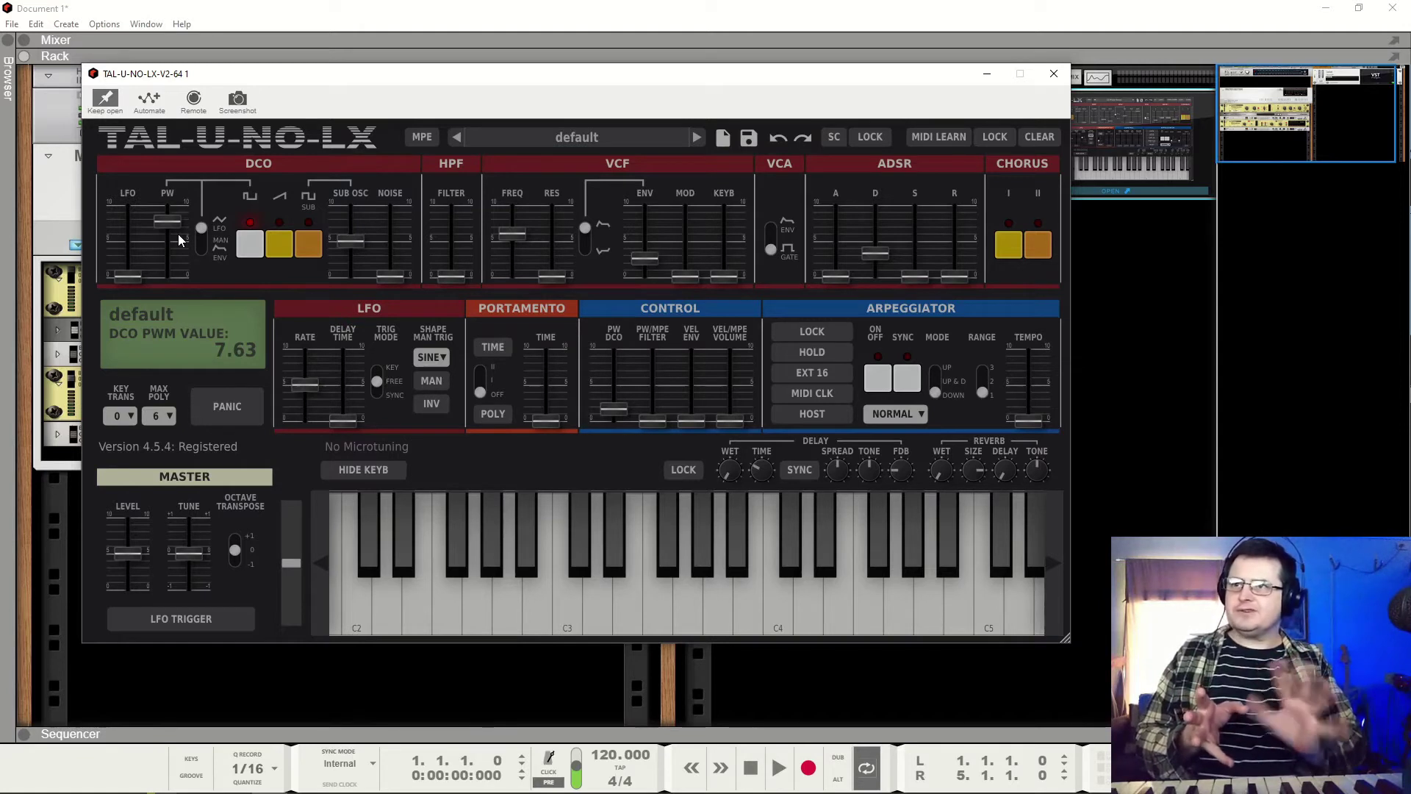
pyautogui.moveTo(318, 395)
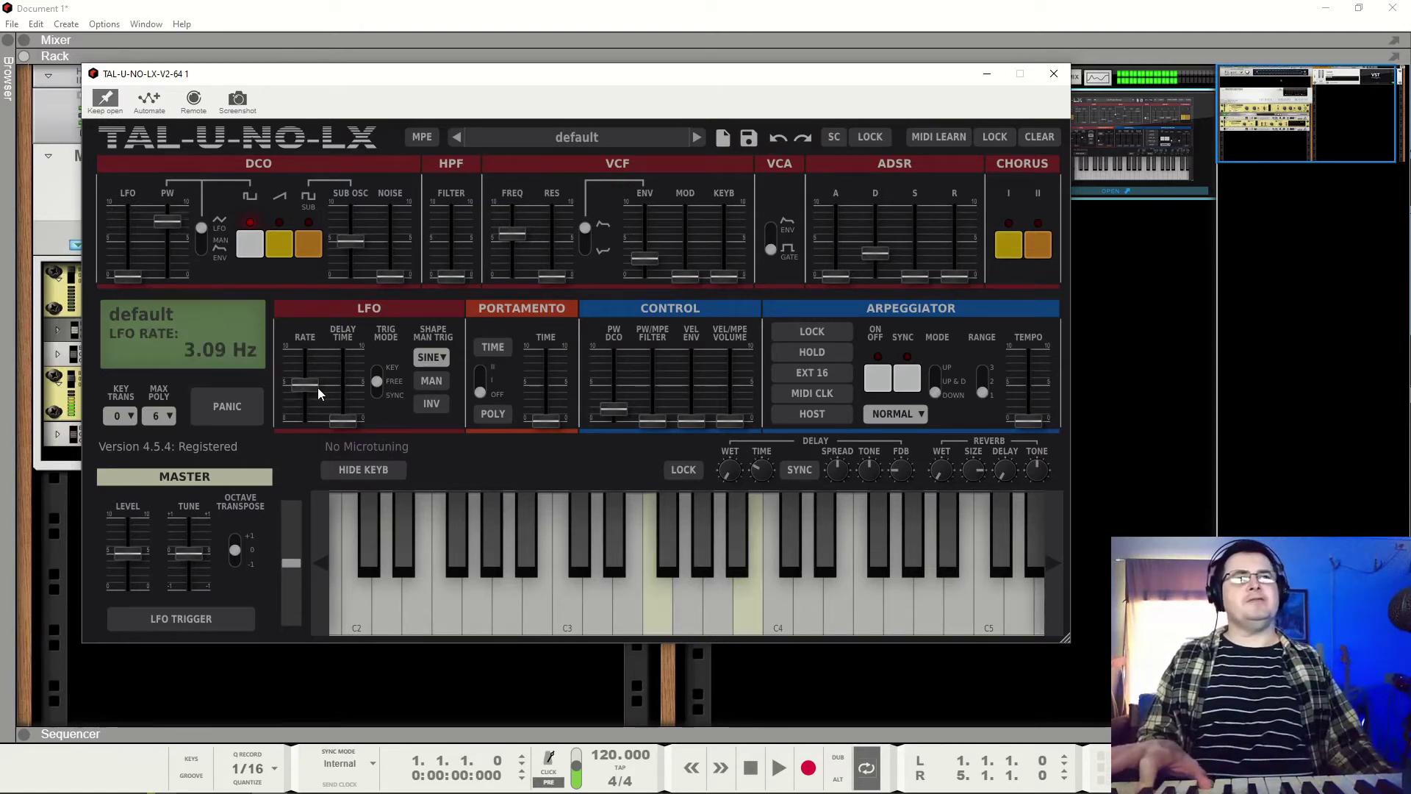
pyautogui.moveTo(318, 389); pyautogui.dragTo(314, 447)
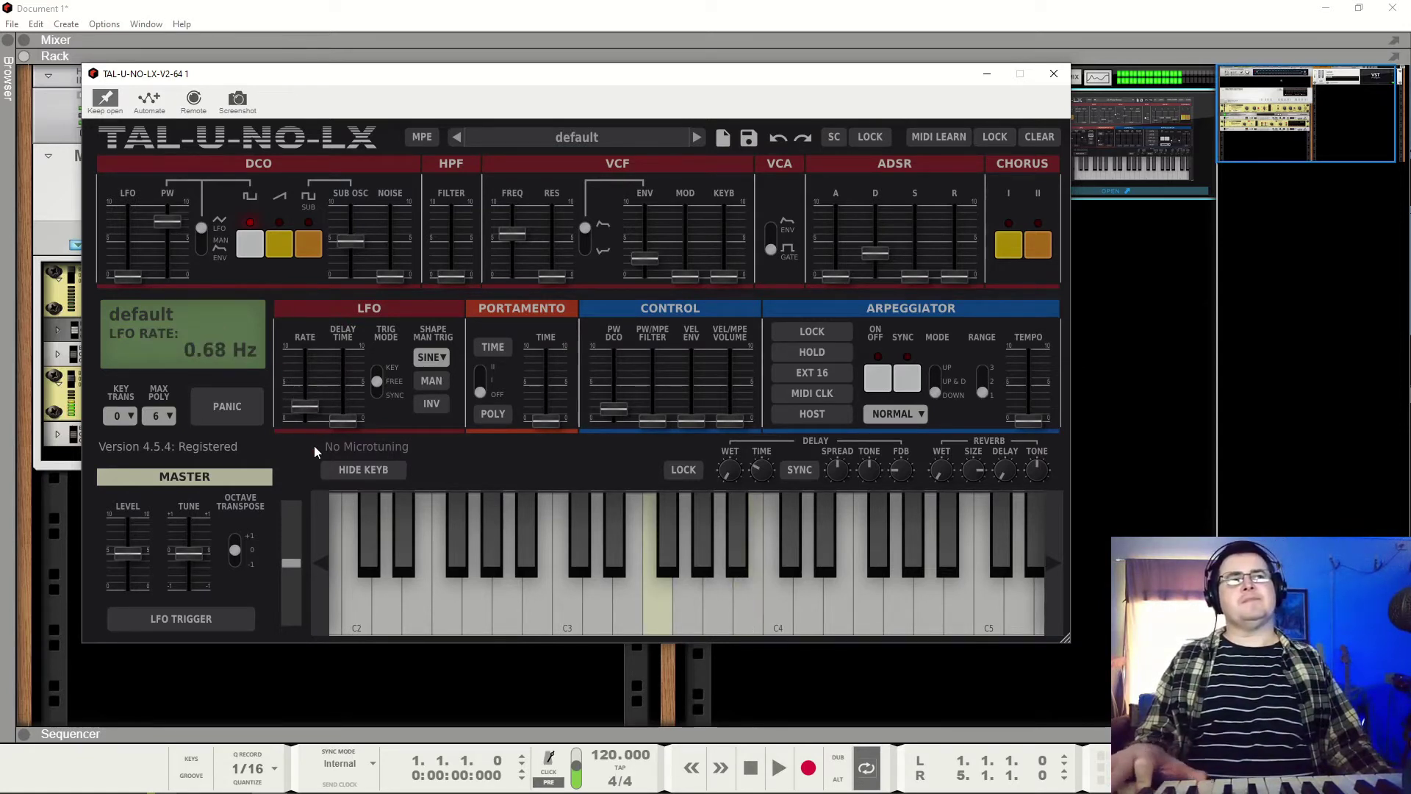
# Step: Audition combinations of the DCO pulse, sawtooth and sub-oscillator waves, leaving pulse and sawtooth on and the sub-oscillator off
pyautogui.moveTo(206, 228)
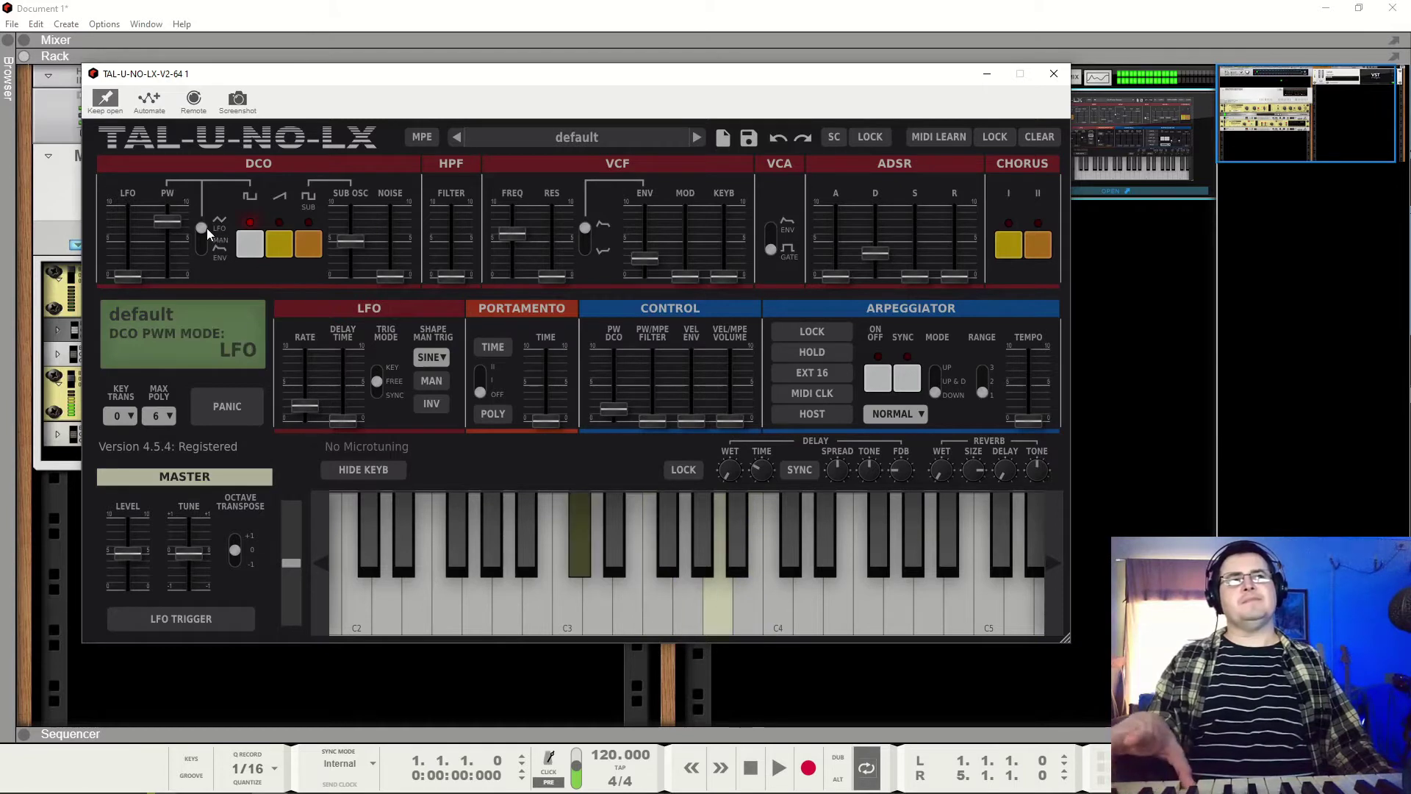
pyautogui.click(249, 249)
pyautogui.click(274, 250)
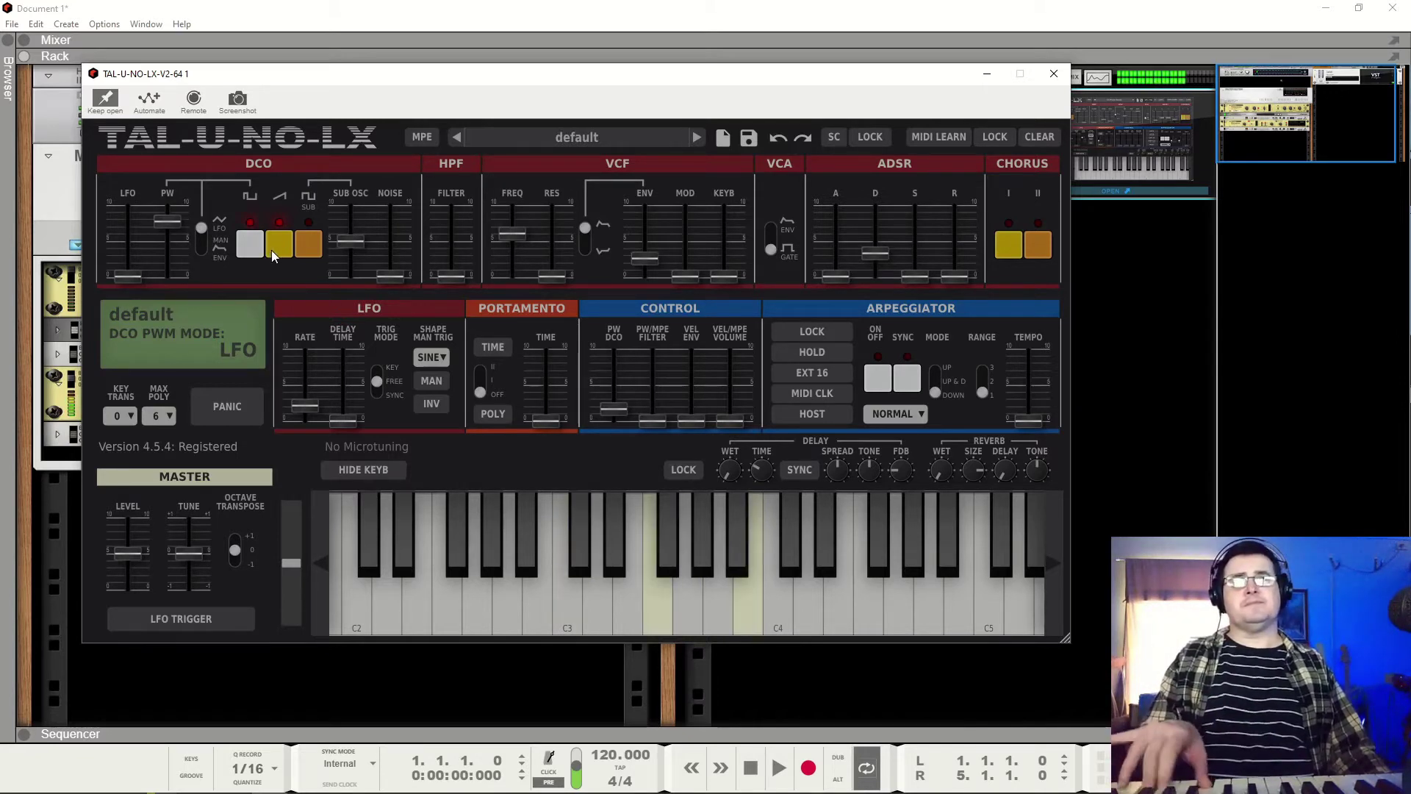
pyautogui.click(271, 250)
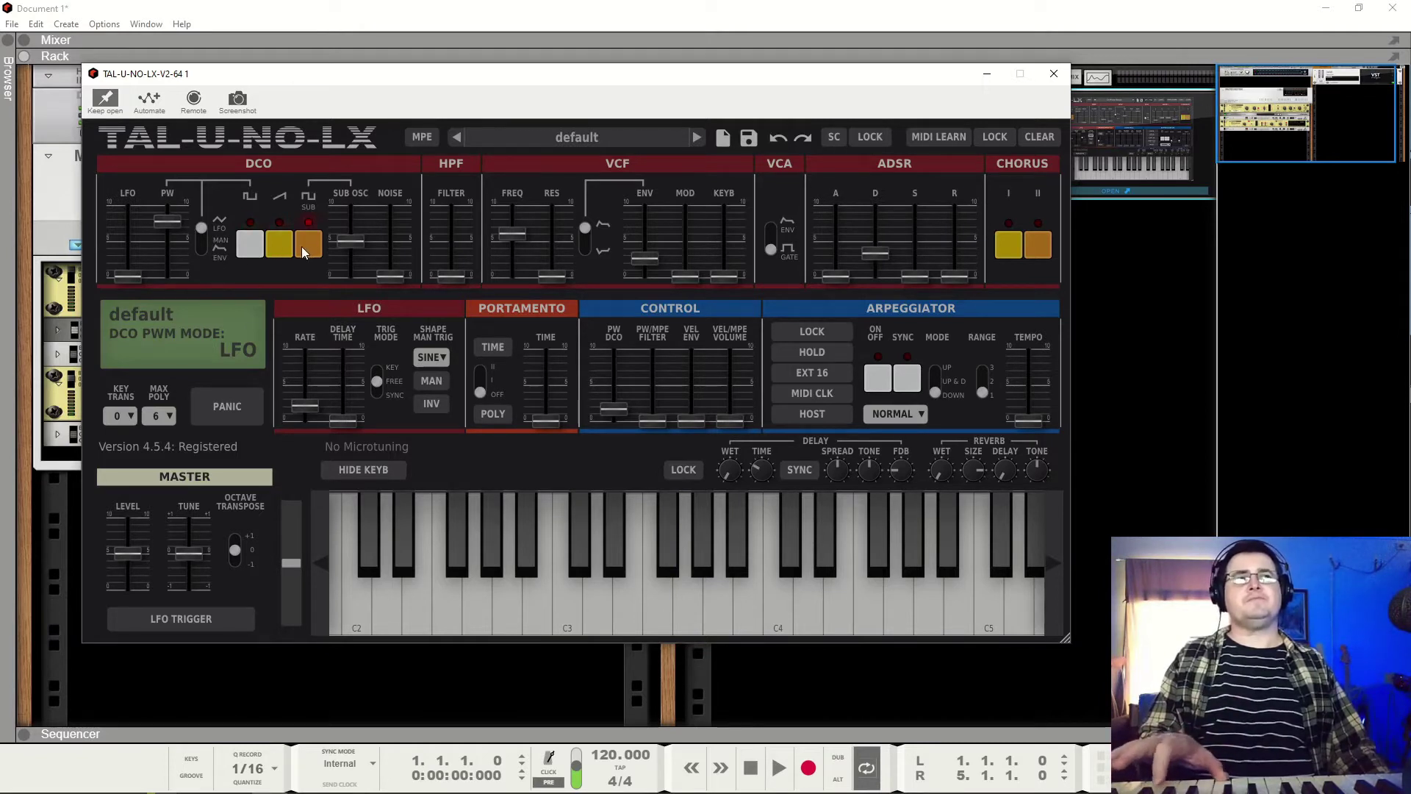
pyautogui.click(285, 245)
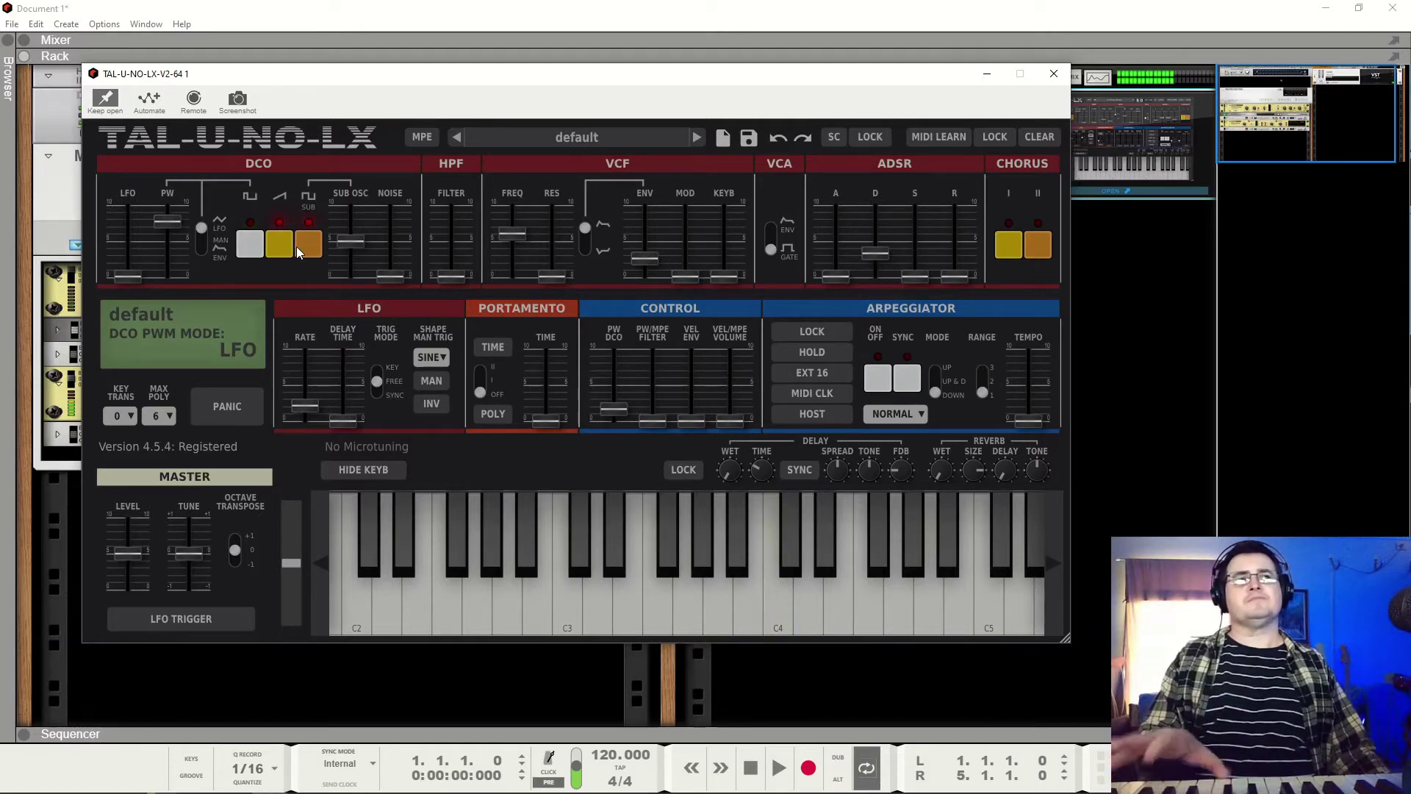
pyautogui.moveTo(343, 244)
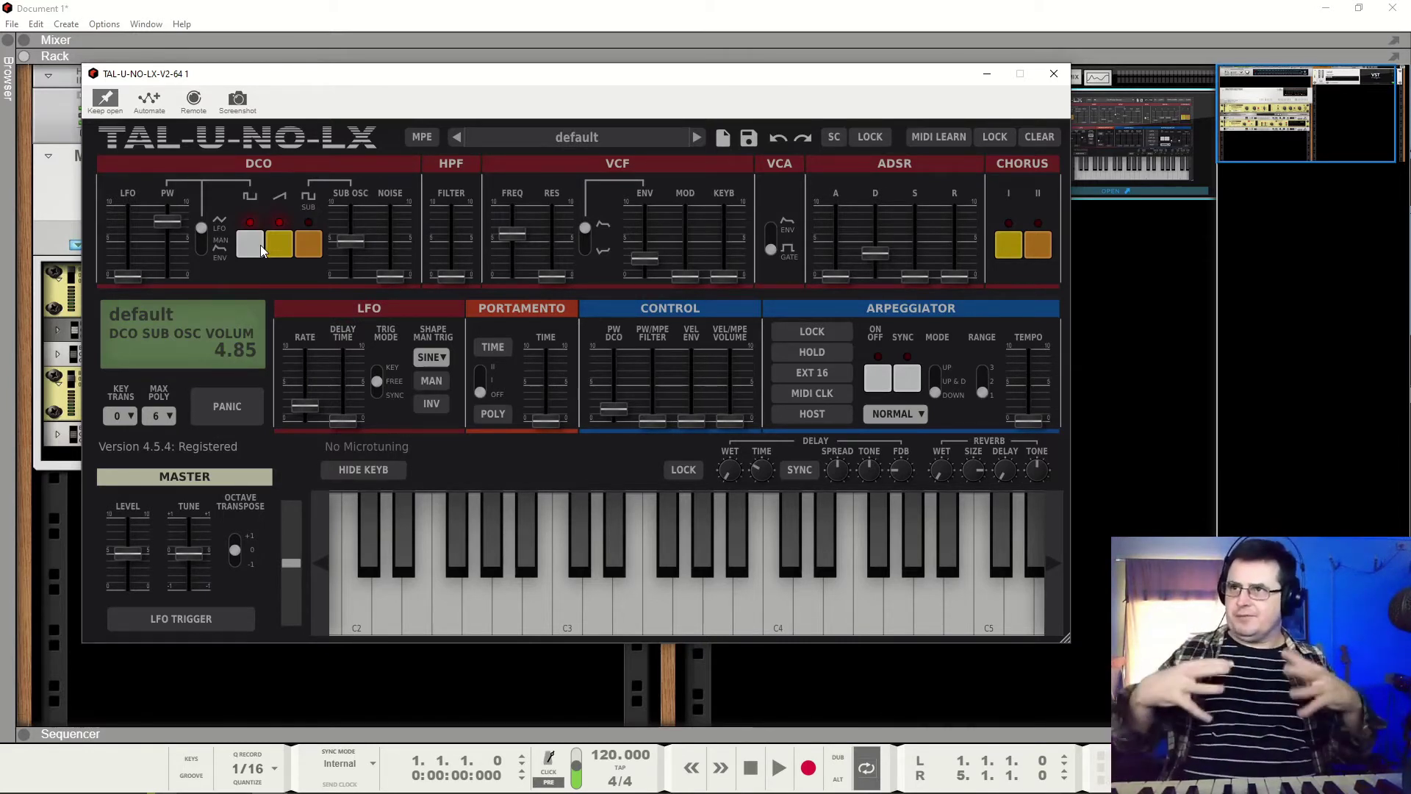
# Step: Lower the DCO pulse width value to 0.00
pyautogui.moveTo(214, 235)
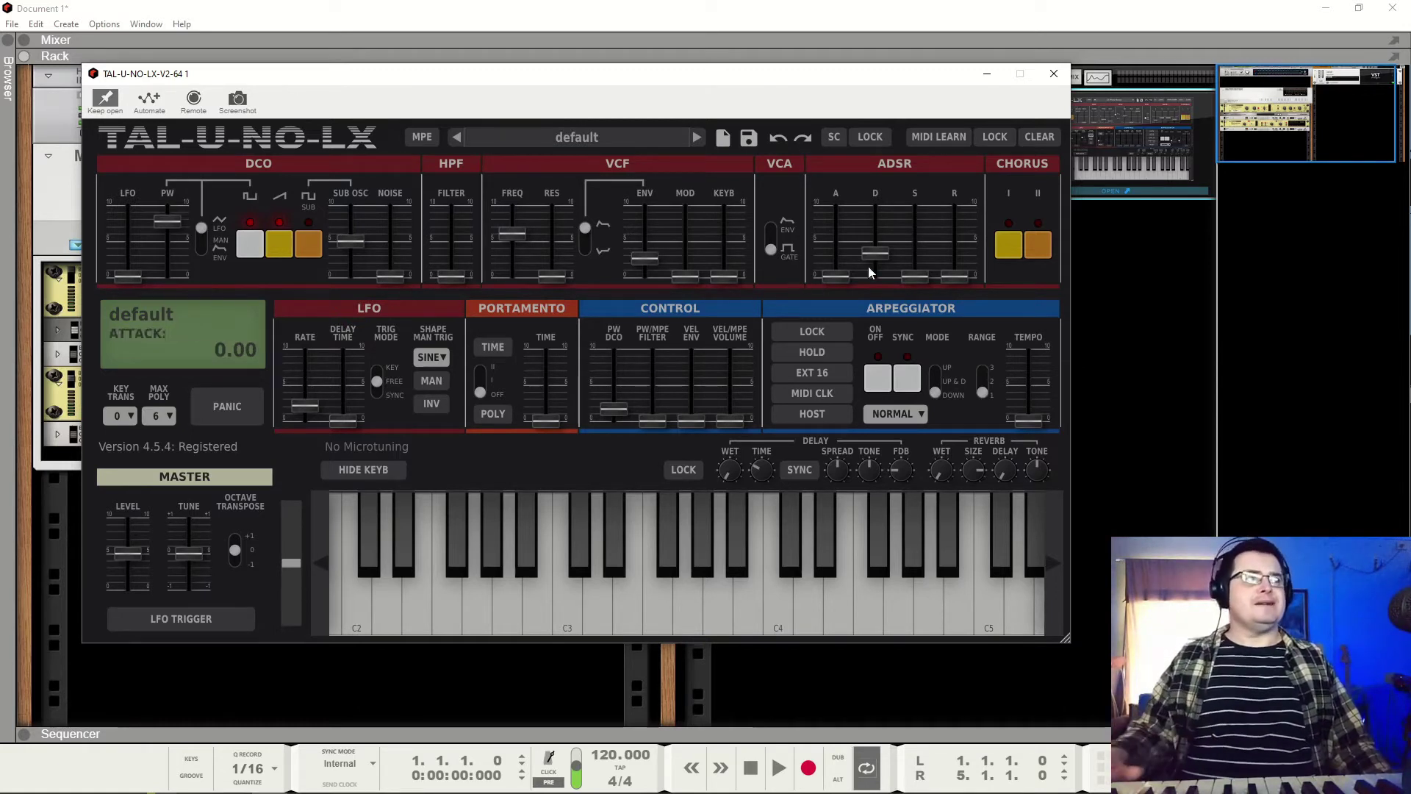
pyautogui.moveTo(168, 223); pyautogui.dragTo(167, 278)
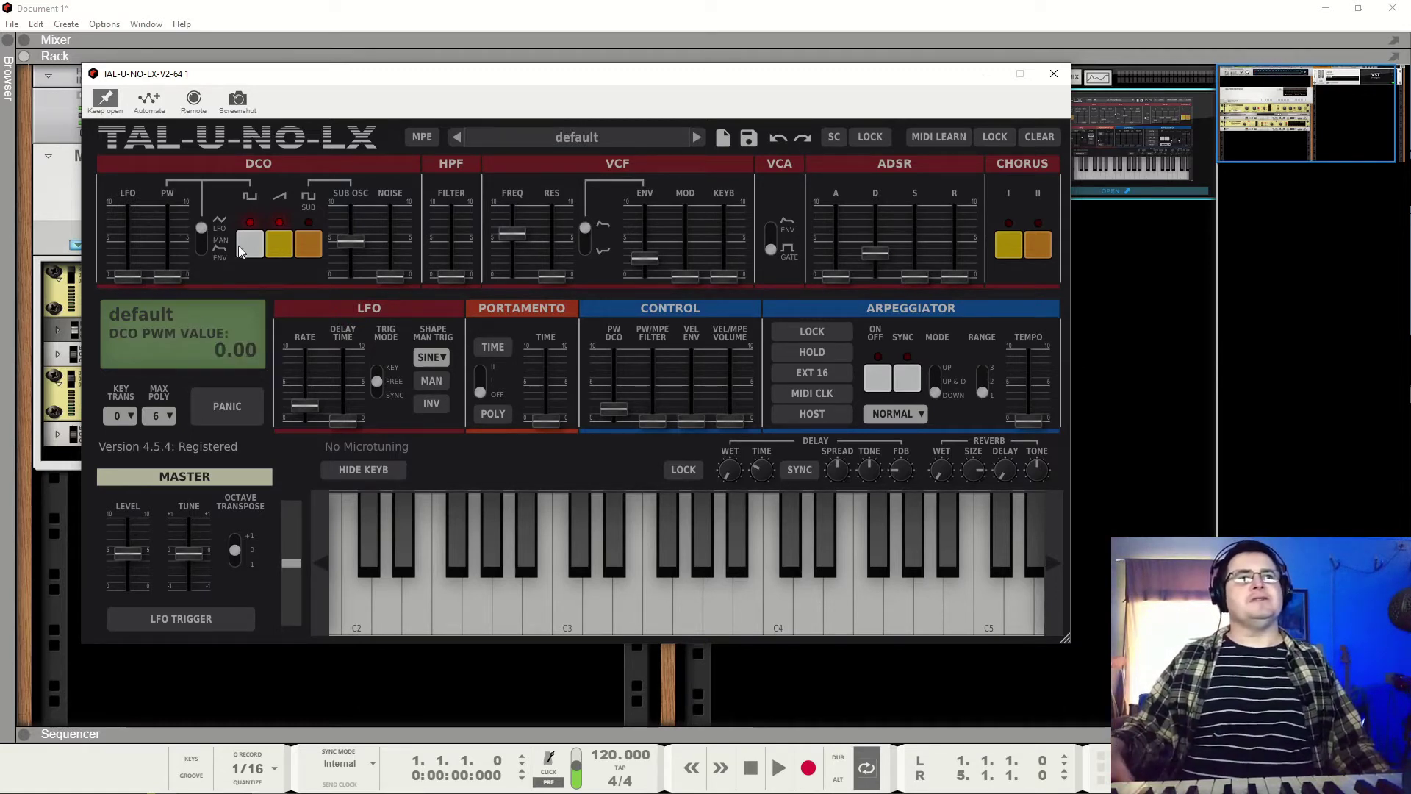
# Step: Compare the DCO with and without the pulse wave, leave it on and switch the pulse width mode to manual
pyautogui.click(239, 247)
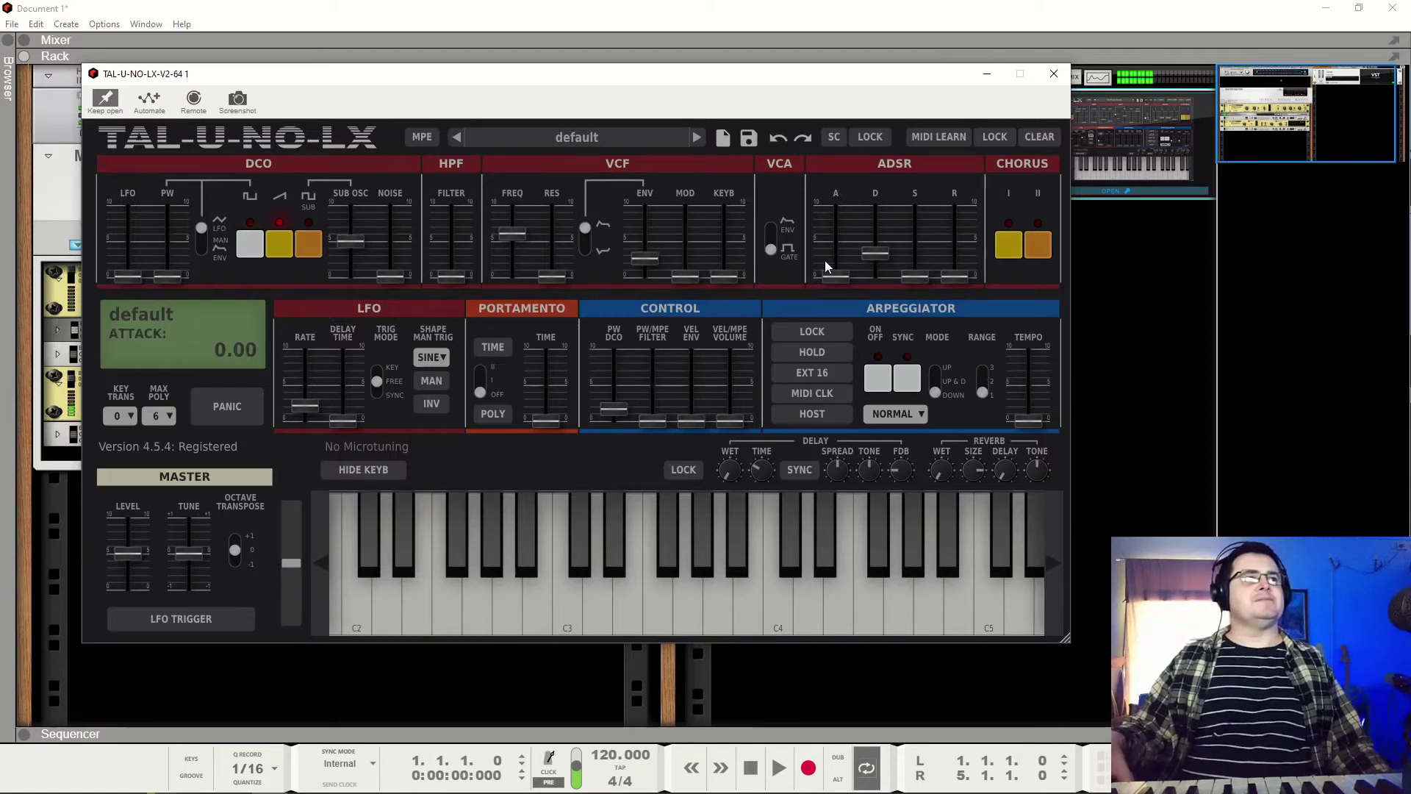
pyautogui.click(249, 247)
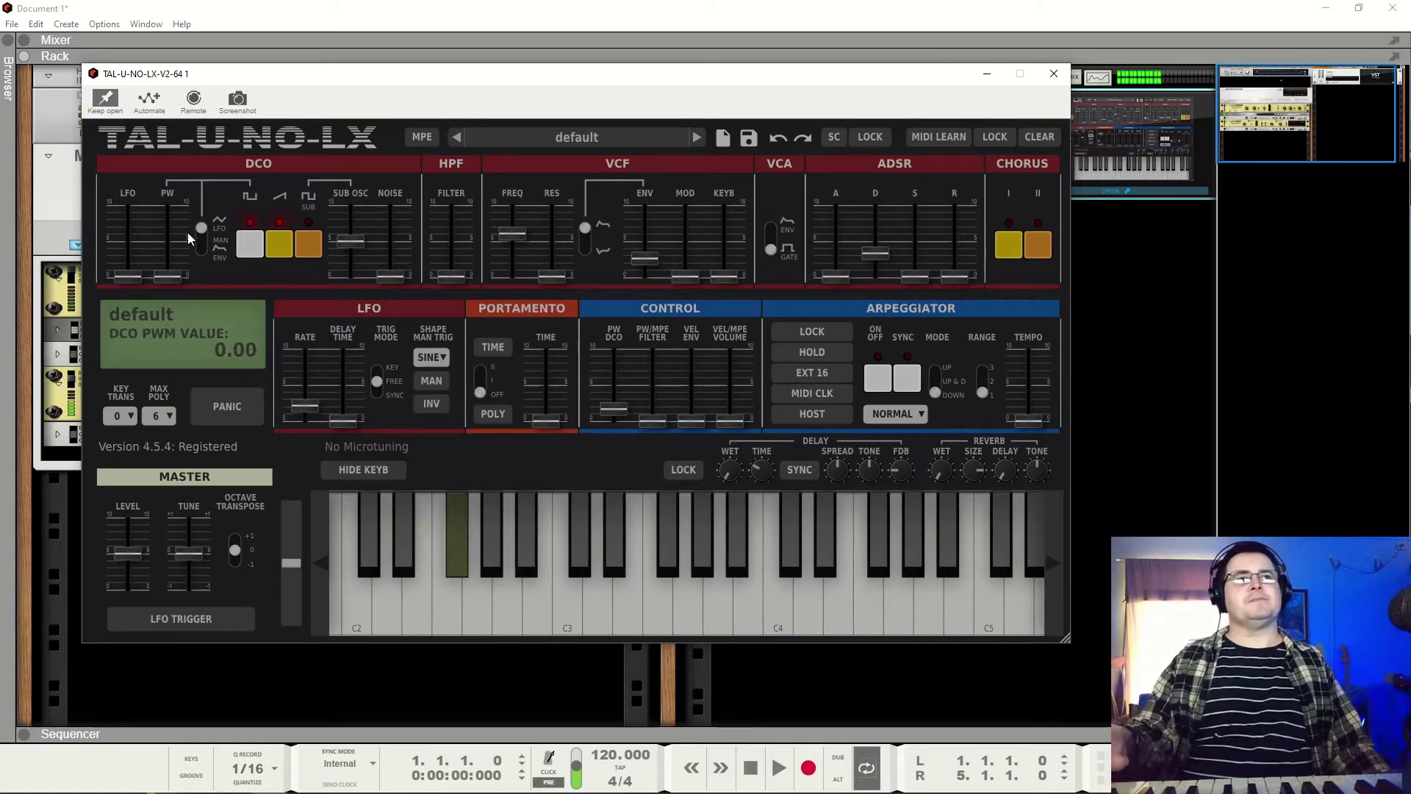
pyautogui.moveTo(201, 235)
pyautogui.mouseDown()
pyautogui.moveTo(202, 248)
pyautogui.moveTo(176, 245)
pyautogui.mouseUp()
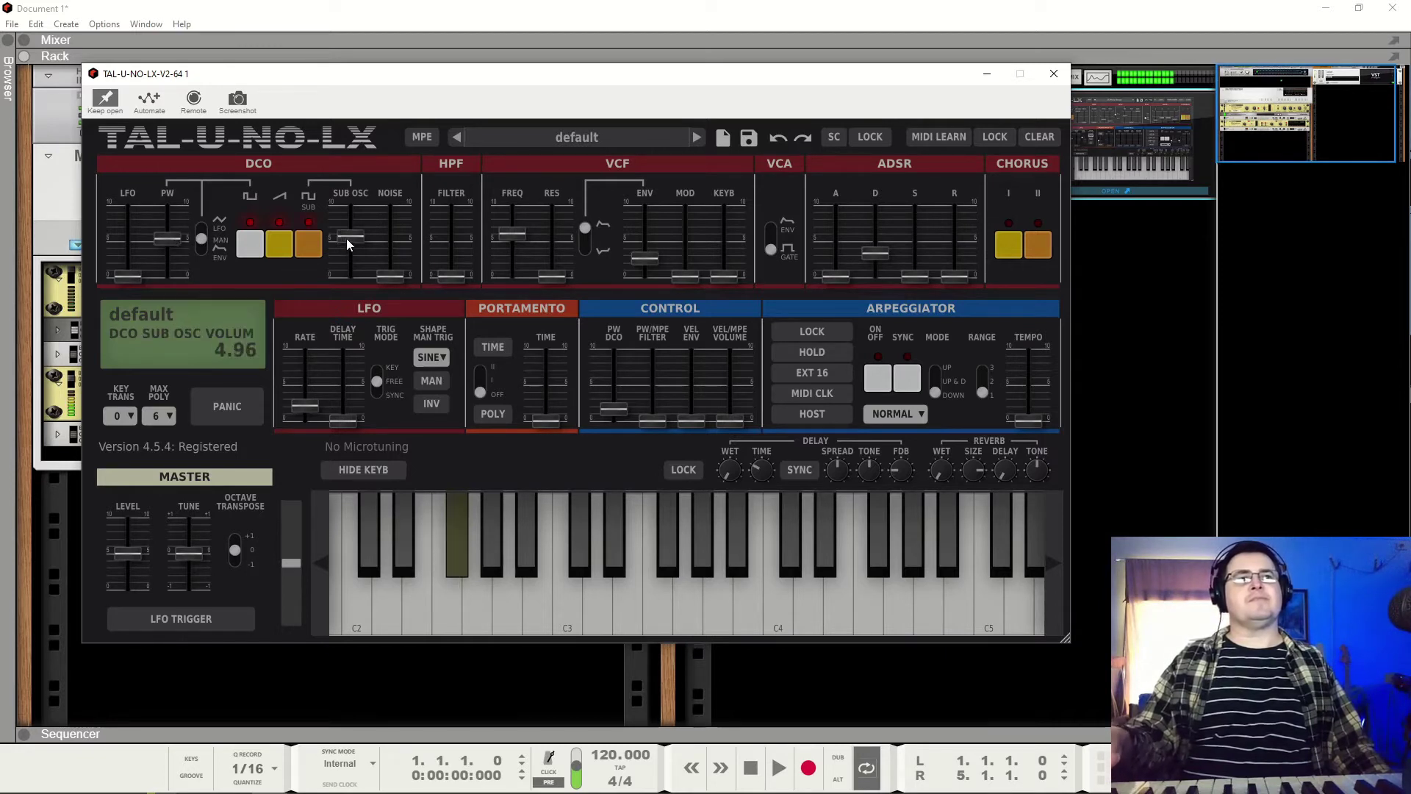
# Step: Raise the DCO sub-oscillator volume to 7.53 and lower the VCF cutoff to 2.69
pyautogui.moveTo(346, 238); pyautogui.dragTo(348, 225)
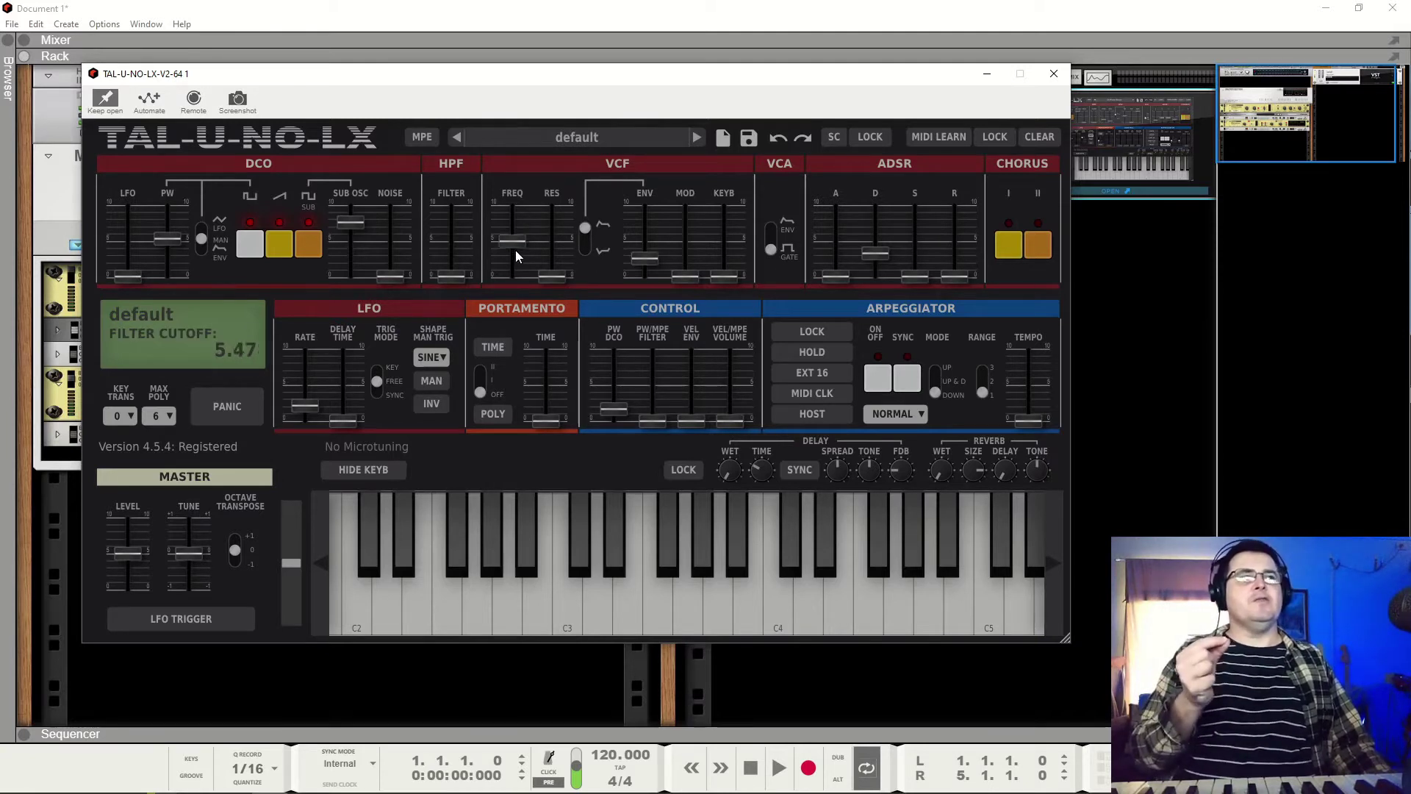
pyautogui.moveTo(516, 253); pyautogui.dragTo(516, 271)
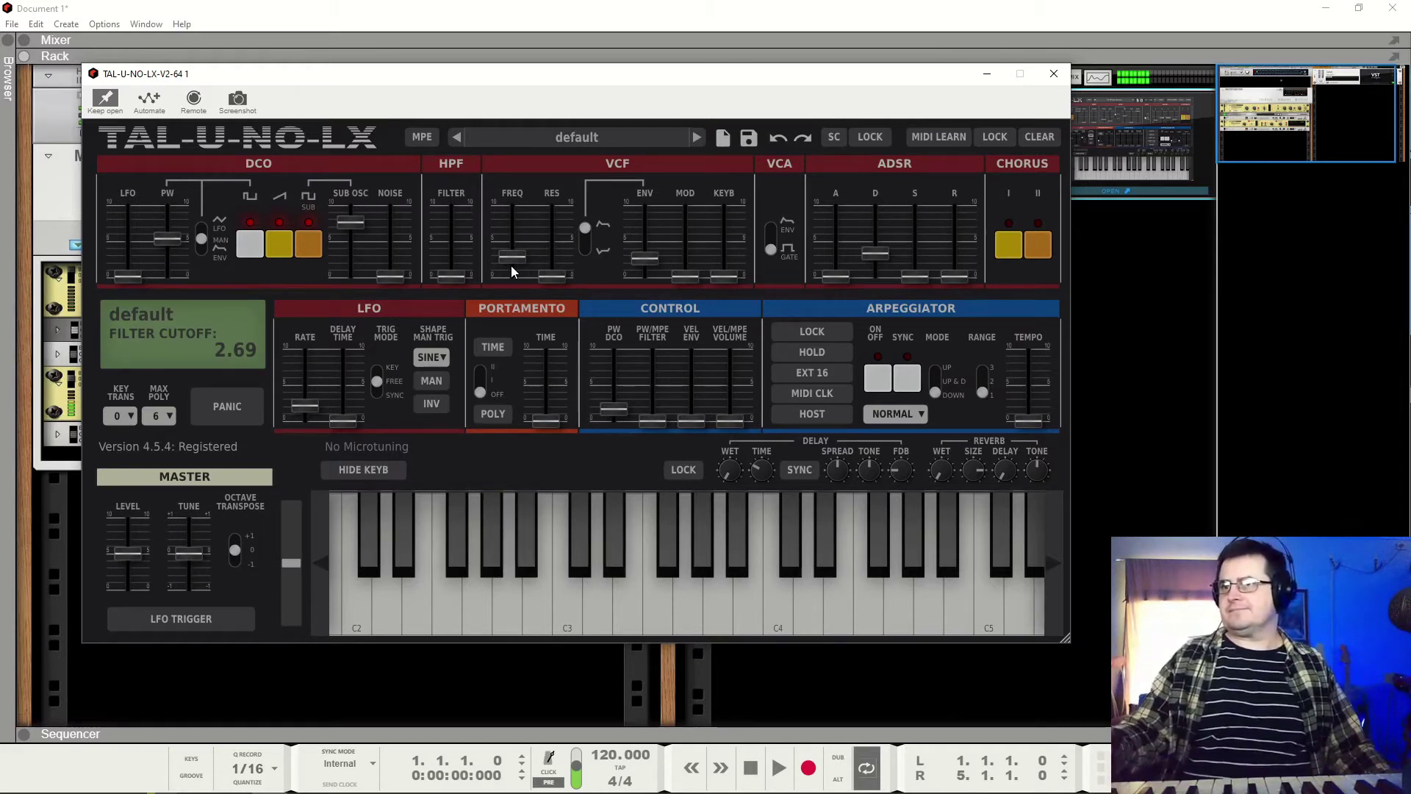
pyautogui.moveTo(363, 235)
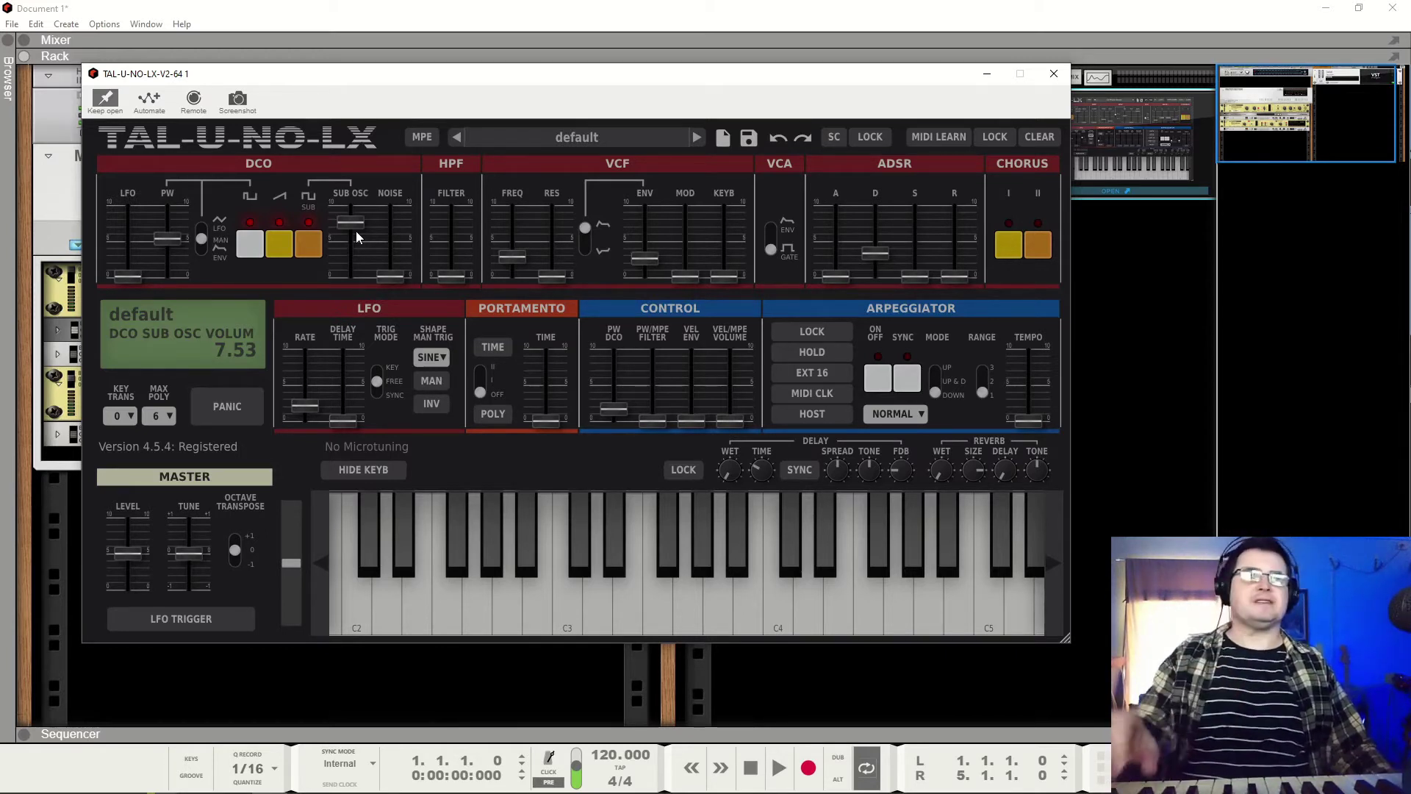
# Step: Switch off the sub-oscillator, leave only the sawtooth wave on in the DCO and raise the VCF cutoff
pyautogui.click(307, 247)
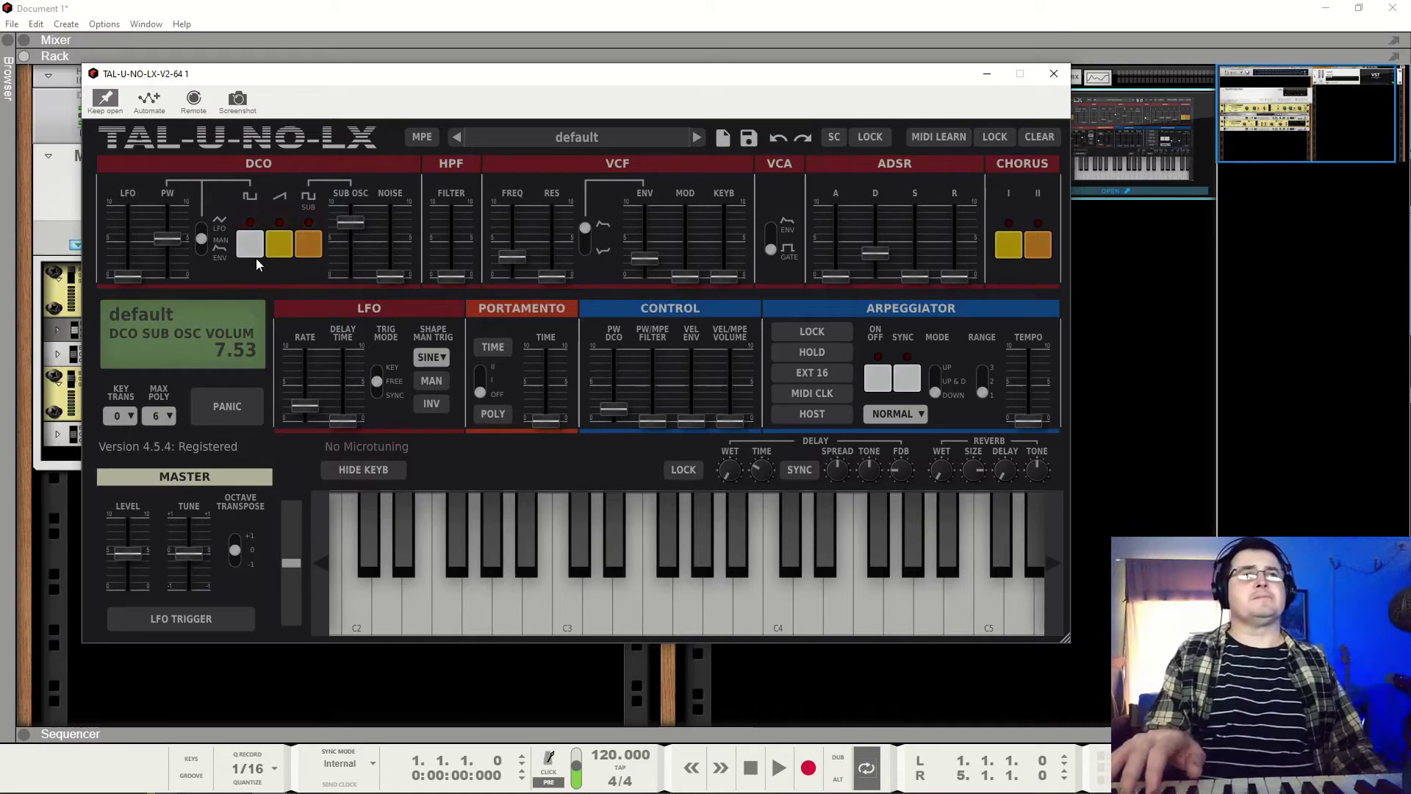
pyautogui.click(271, 243)
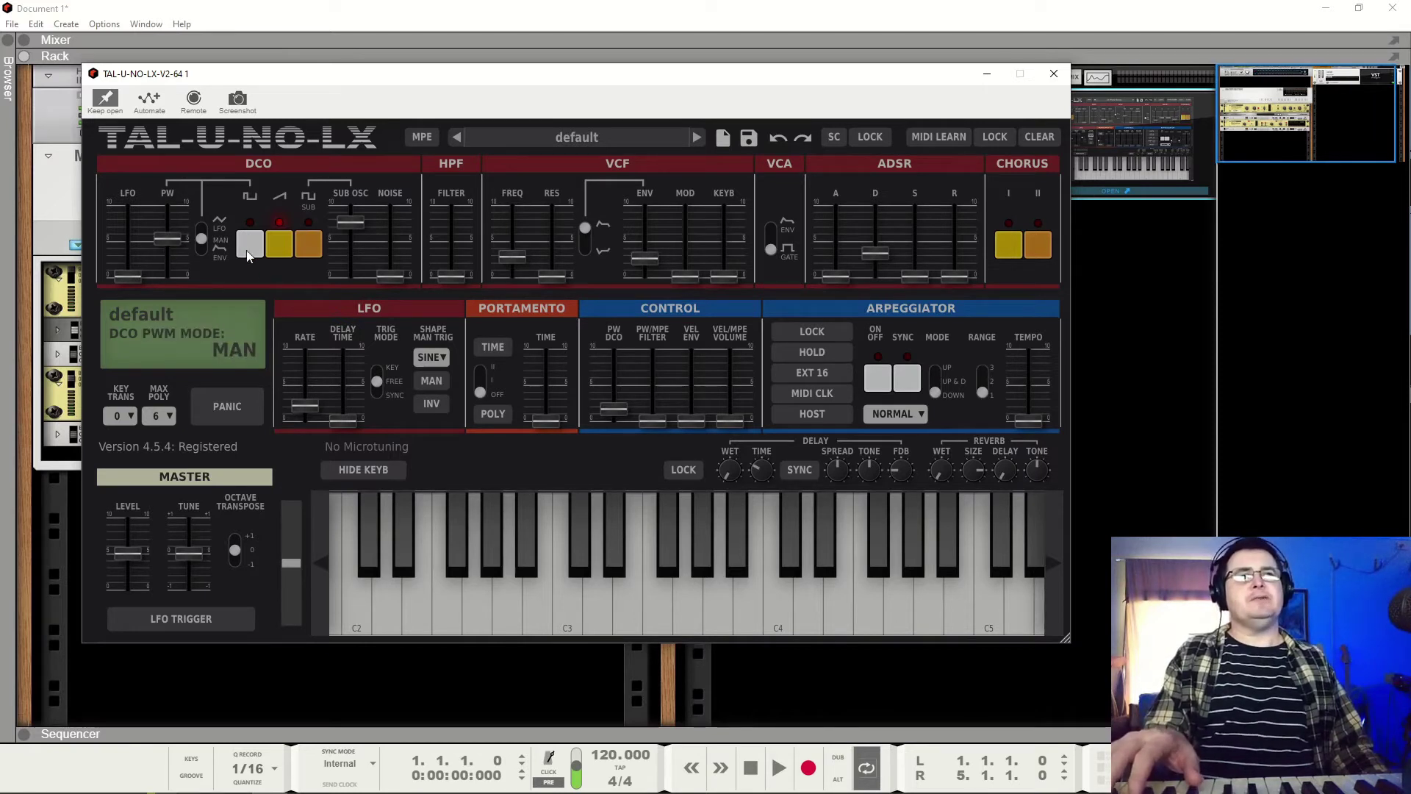
pyautogui.moveTo(512, 255)
pyautogui.mouseDown()
pyautogui.moveTo(519, 222)
pyautogui.moveTo(516, 244)
pyautogui.mouseUp()
# Step: Try LFO pitch modulation with a faster LFO rate and a DCO LFO value of 2.37, and return that value to zero
pyautogui.moveTo(145, 274); pyautogui.dragTo(138, 235)
pyautogui.moveTo(305, 405); pyautogui.dragTo(306, 318)
pyautogui.moveTo(127, 234); pyautogui.dragTo(126, 263)
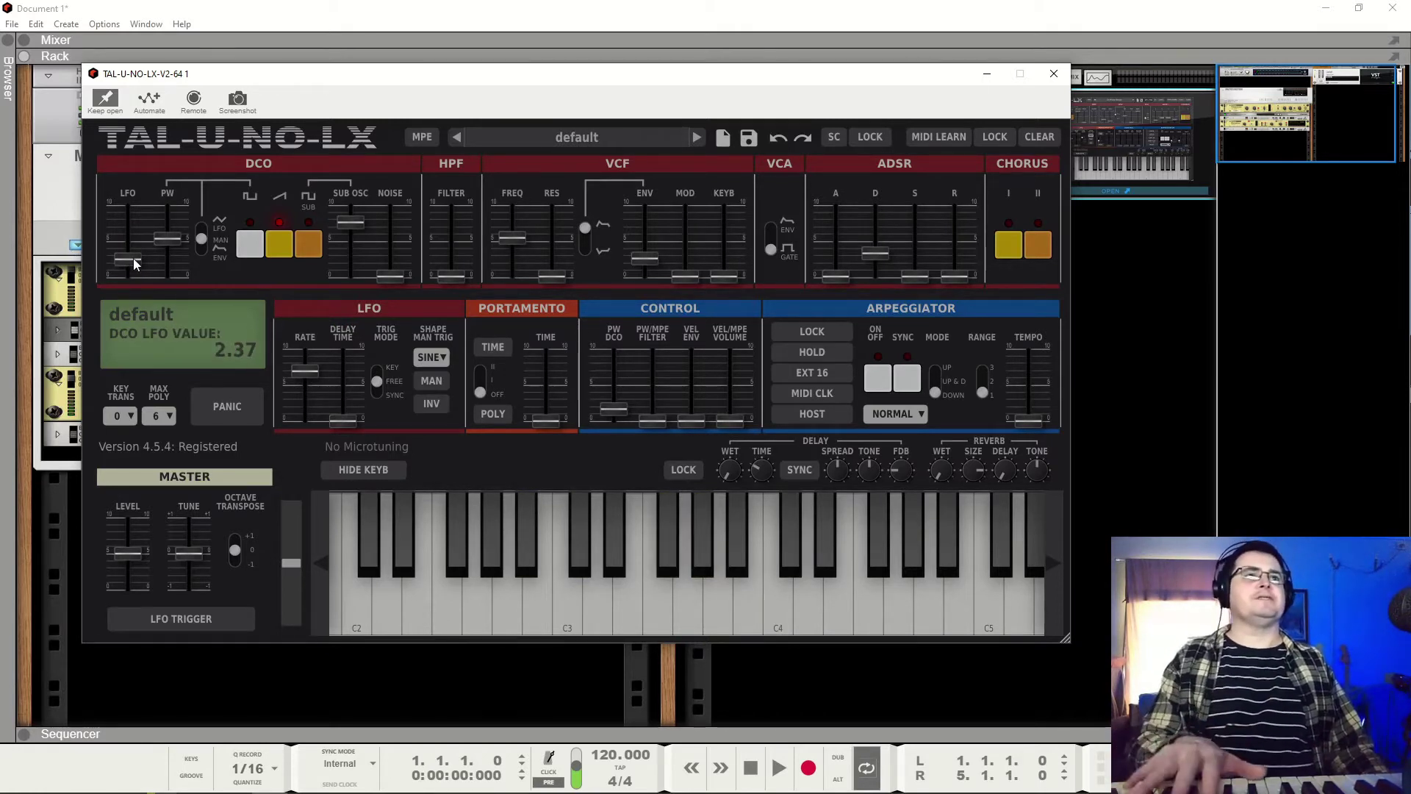
pyautogui.moveTo(134, 258); pyautogui.dragTo(143, 387)
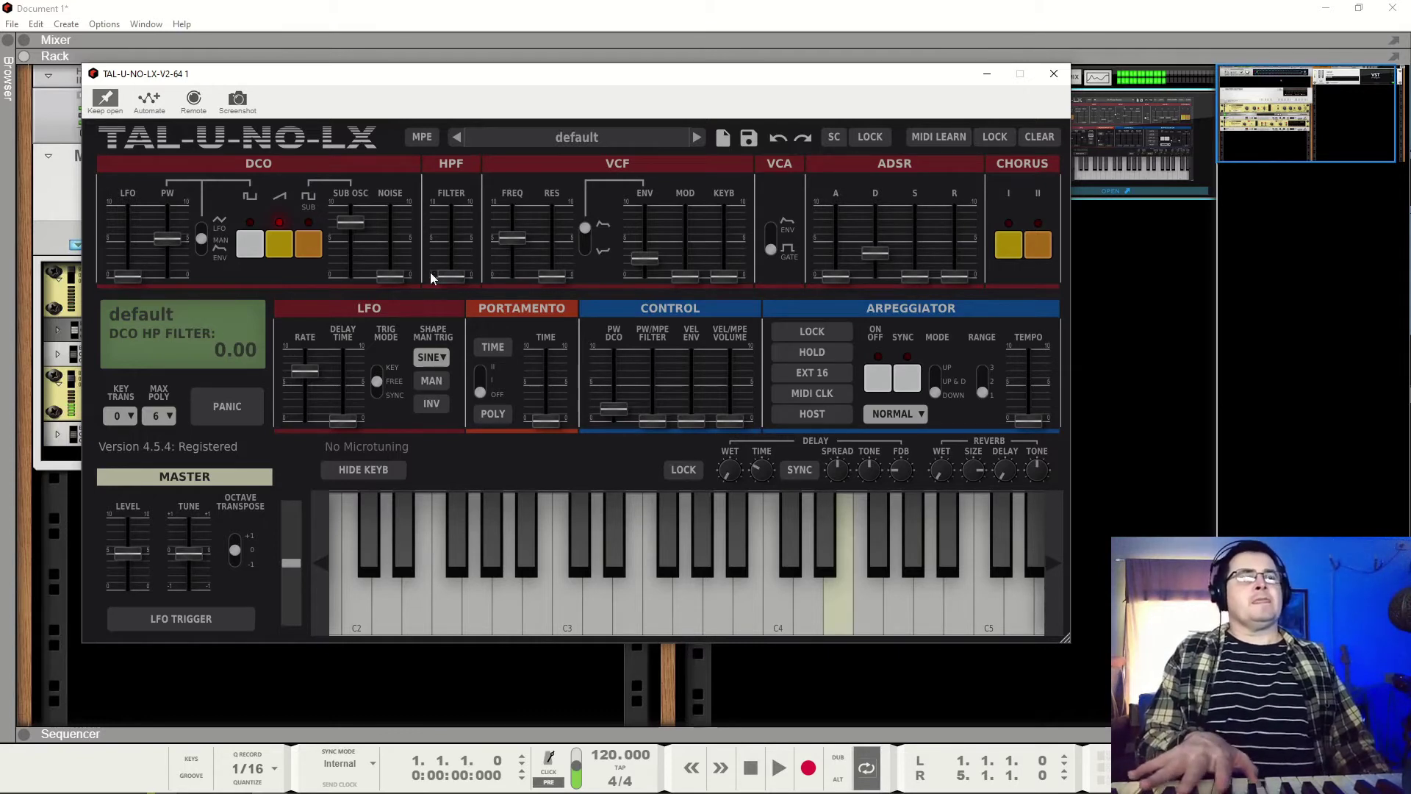
# Step: Raise the DCO noise volume to 10.00, bring it down to a low level and turn the pulse wave back on
pyautogui.moveTo(388, 276); pyautogui.dragTo(407, 211)
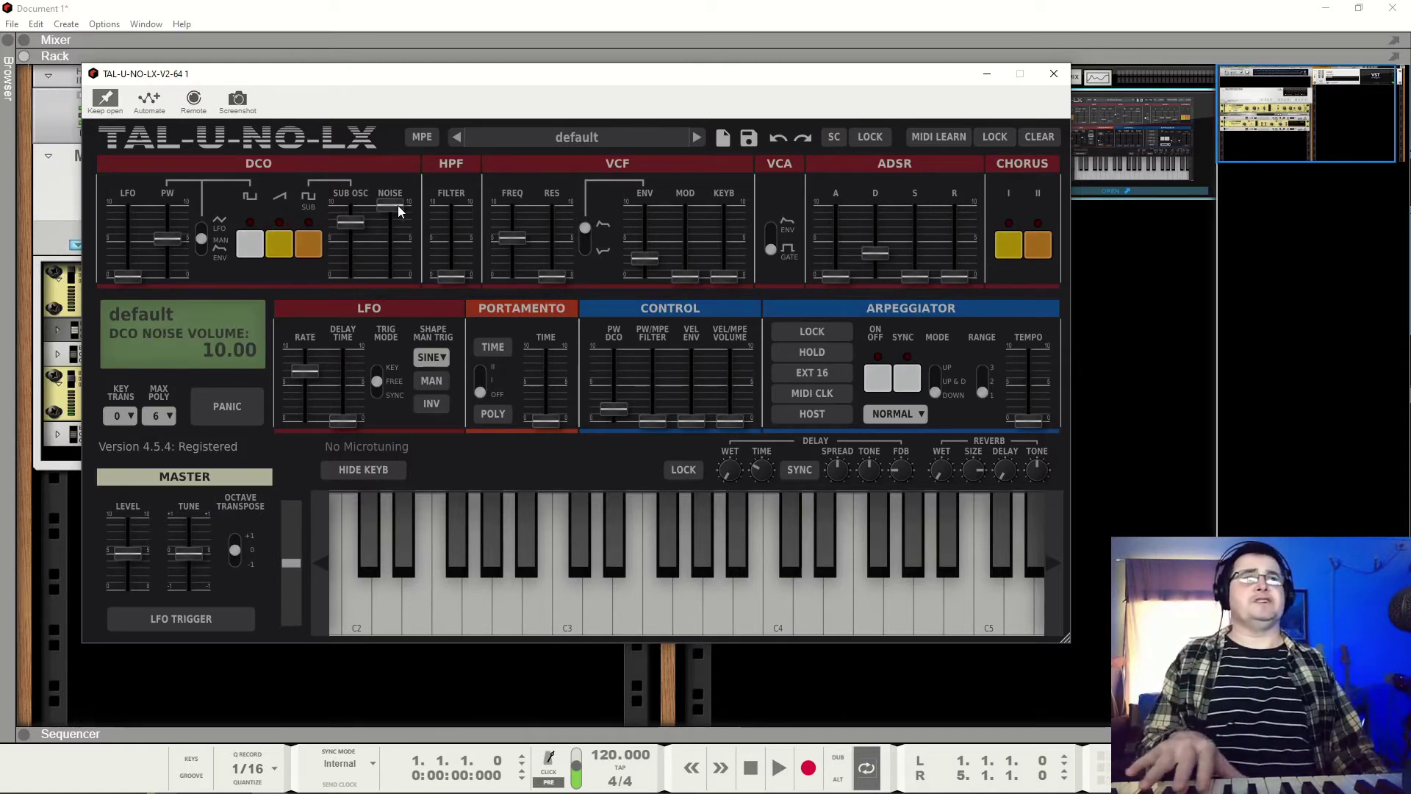
pyautogui.moveTo(399, 205); pyautogui.dragTo(395, 267)
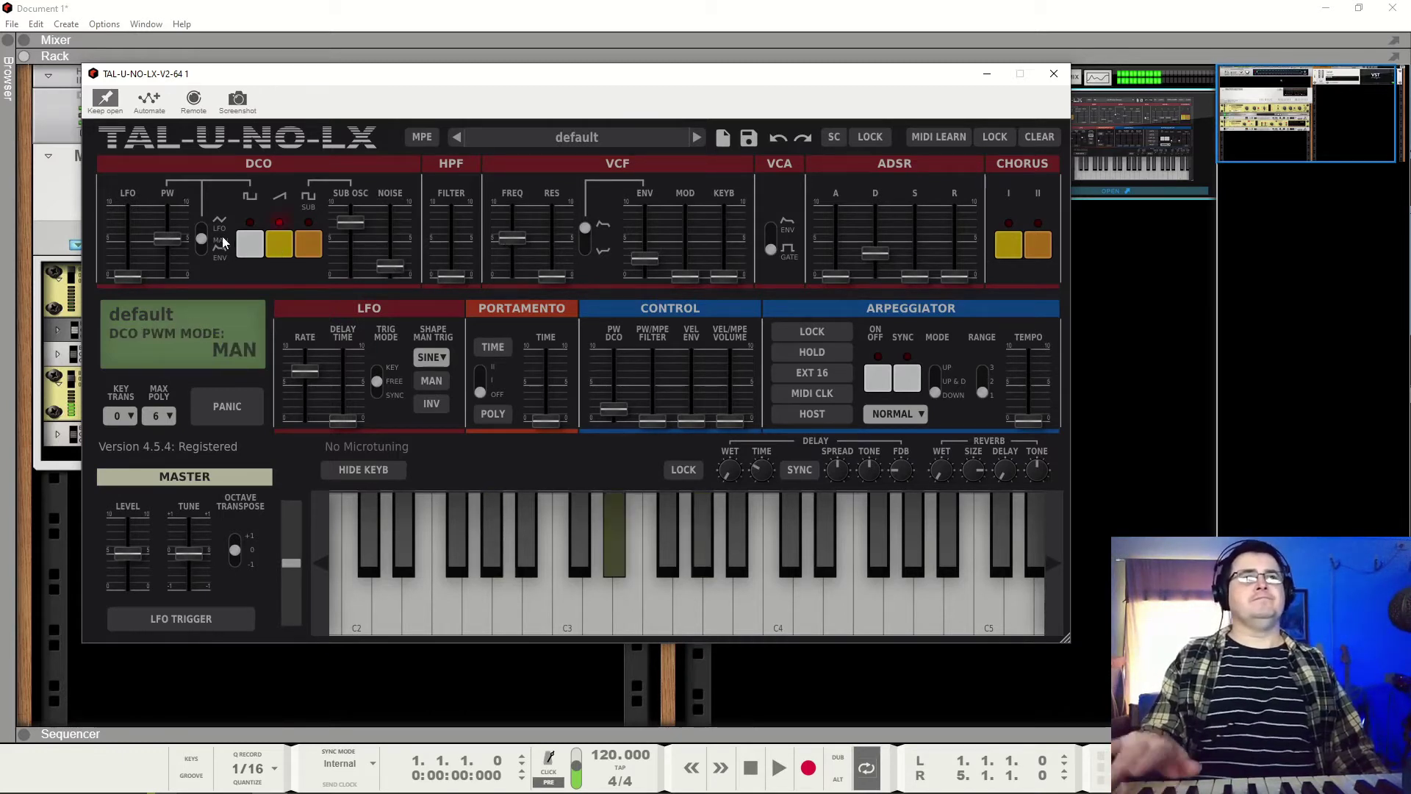
pyautogui.click(253, 246)
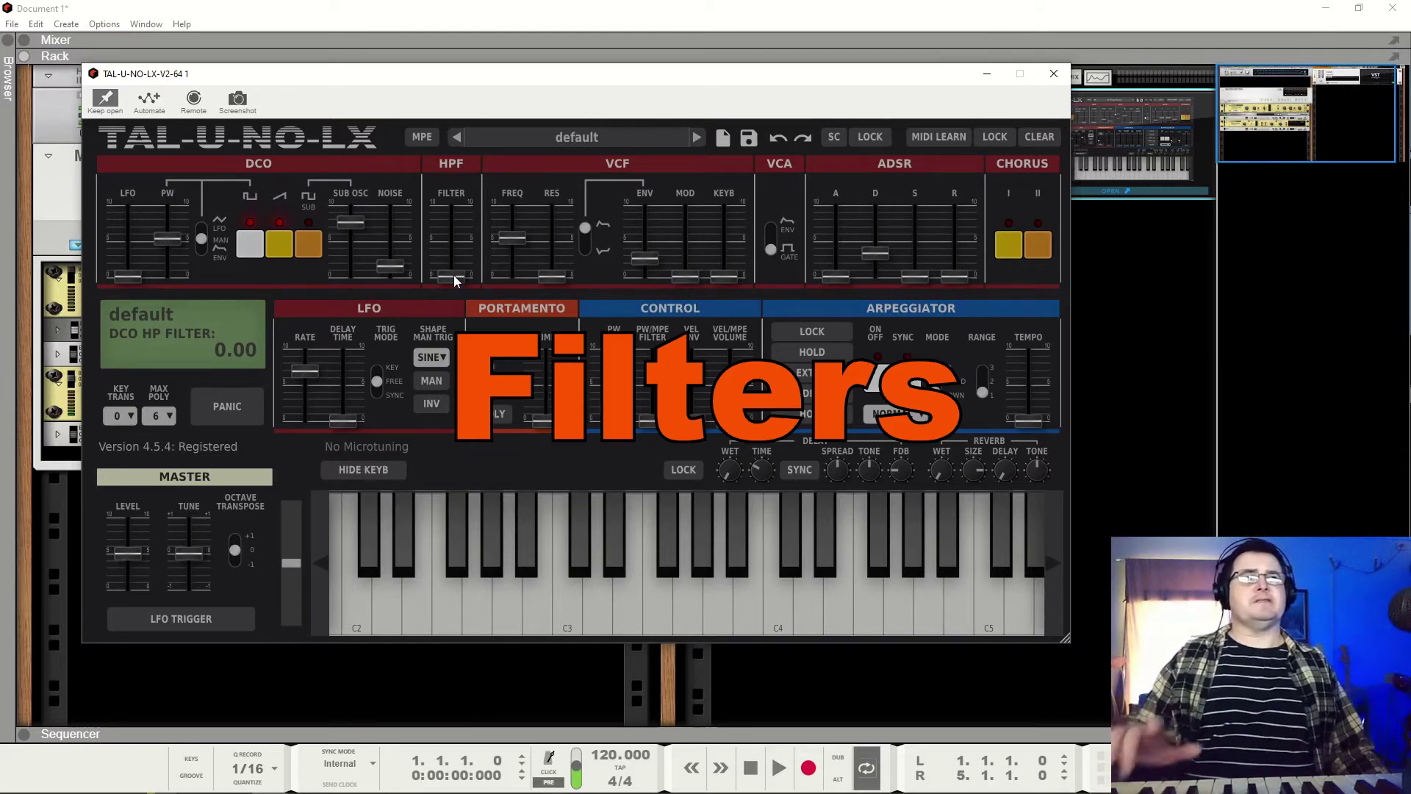
# Step: Raise the high-pass filter to 10.00, bring it back to 5.37 and lower the master level slightly
pyautogui.moveTo(453, 275); pyautogui.dragTo(454, 191)
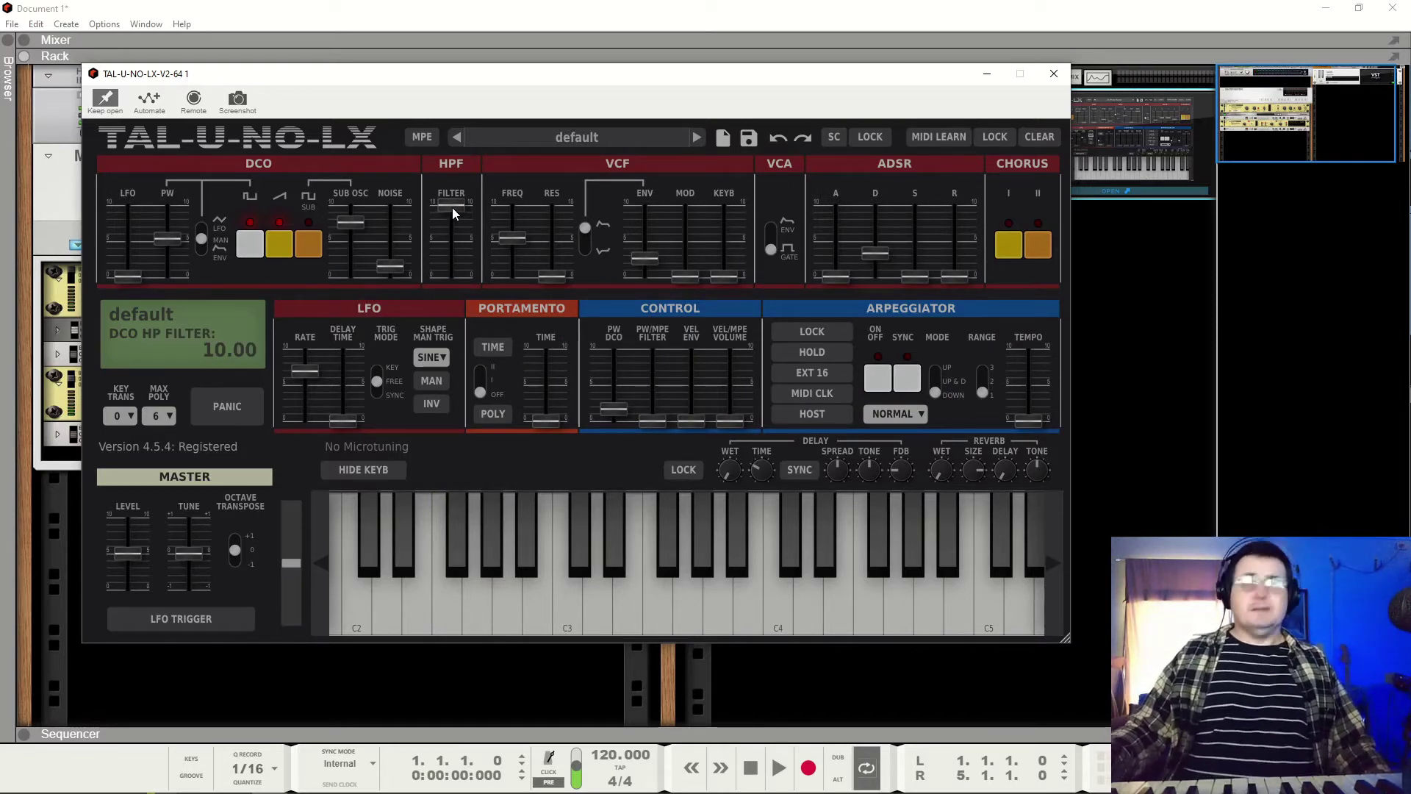
pyautogui.moveTo(453, 207); pyautogui.dragTo(457, 241)
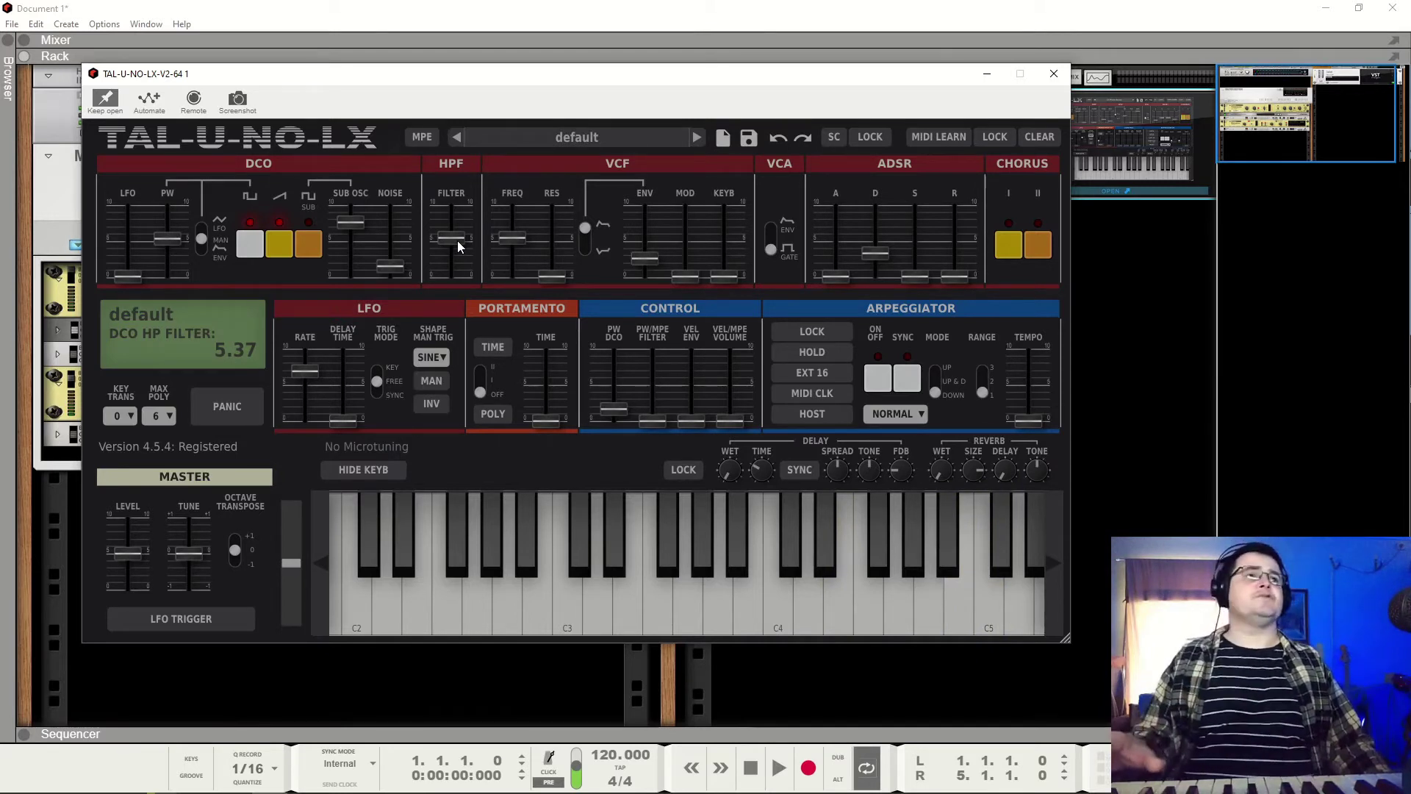
pyautogui.moveTo(132, 553); pyautogui.dragTo(133, 558)
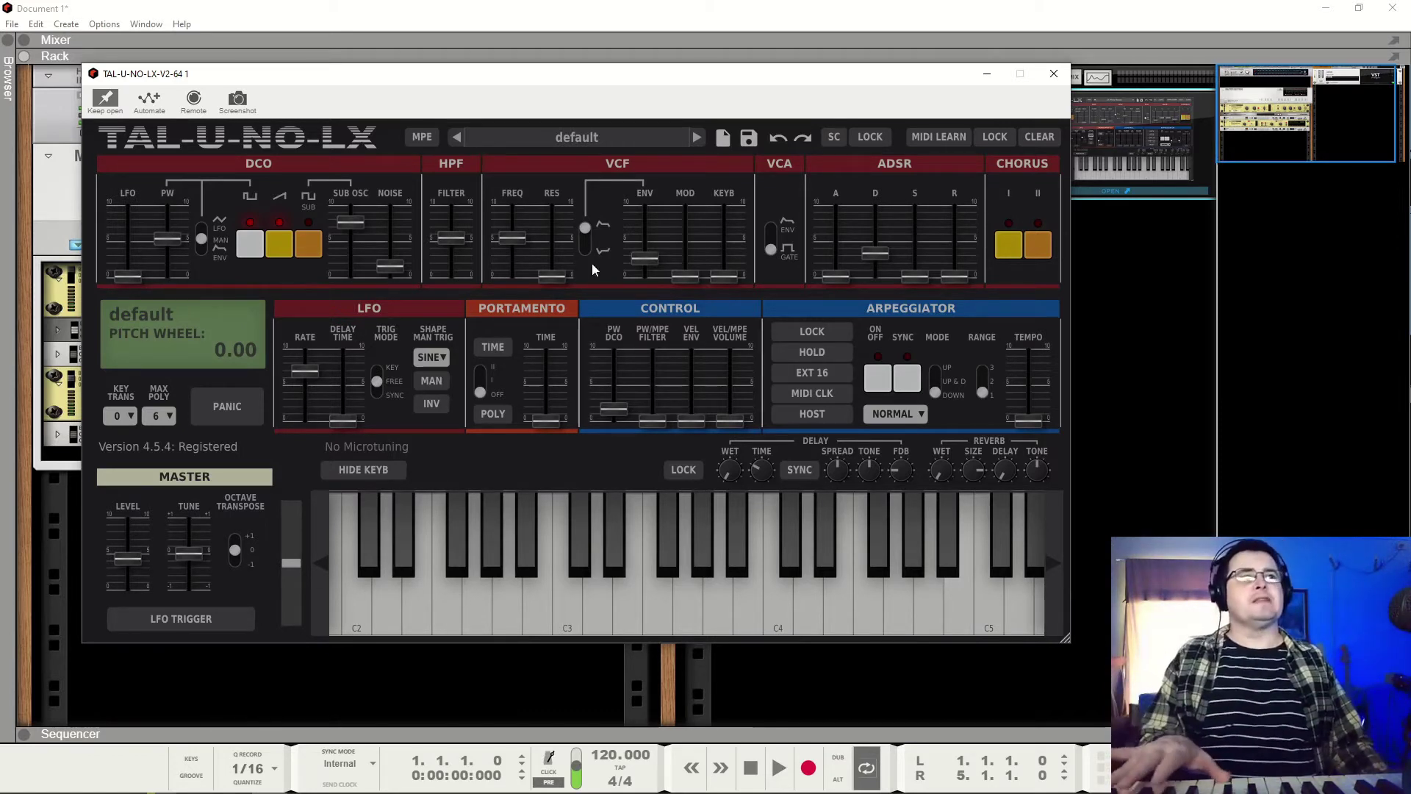
# Step: Return the high-pass filter to 0.00 and lower the VCF cutoff to 3.00
pyautogui.click(444, 243)
pyautogui.moveTo(447, 243); pyautogui.dragTo(451, 288)
pyautogui.moveTo(524, 238); pyautogui.dragTo(523, 259)
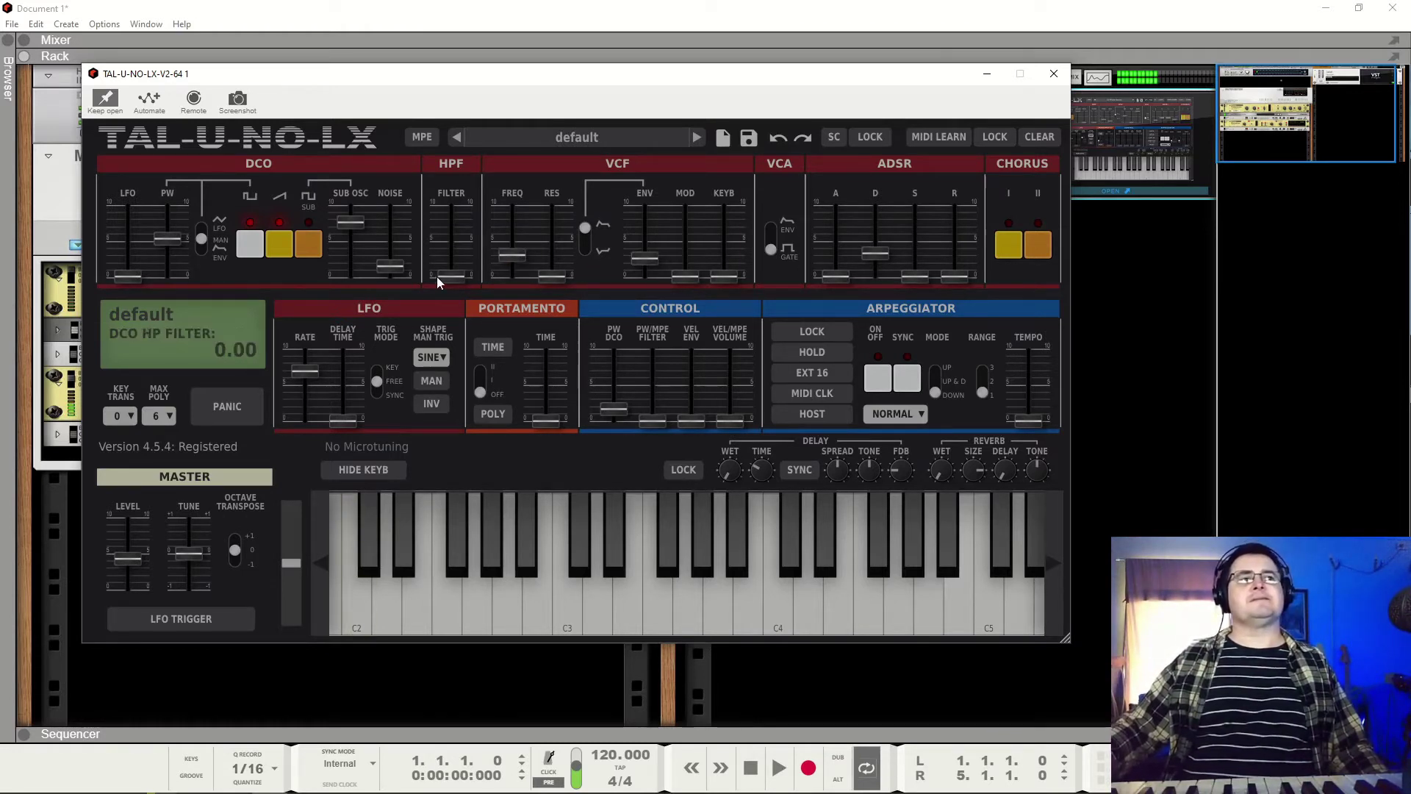
pyautogui.moveTo(437, 276)
pyautogui.mouseDown()
pyautogui.moveTo(461, 262)
pyautogui.moveTo(448, 299)
pyautogui.moveTo(455, 268)
pyautogui.mouseUp()
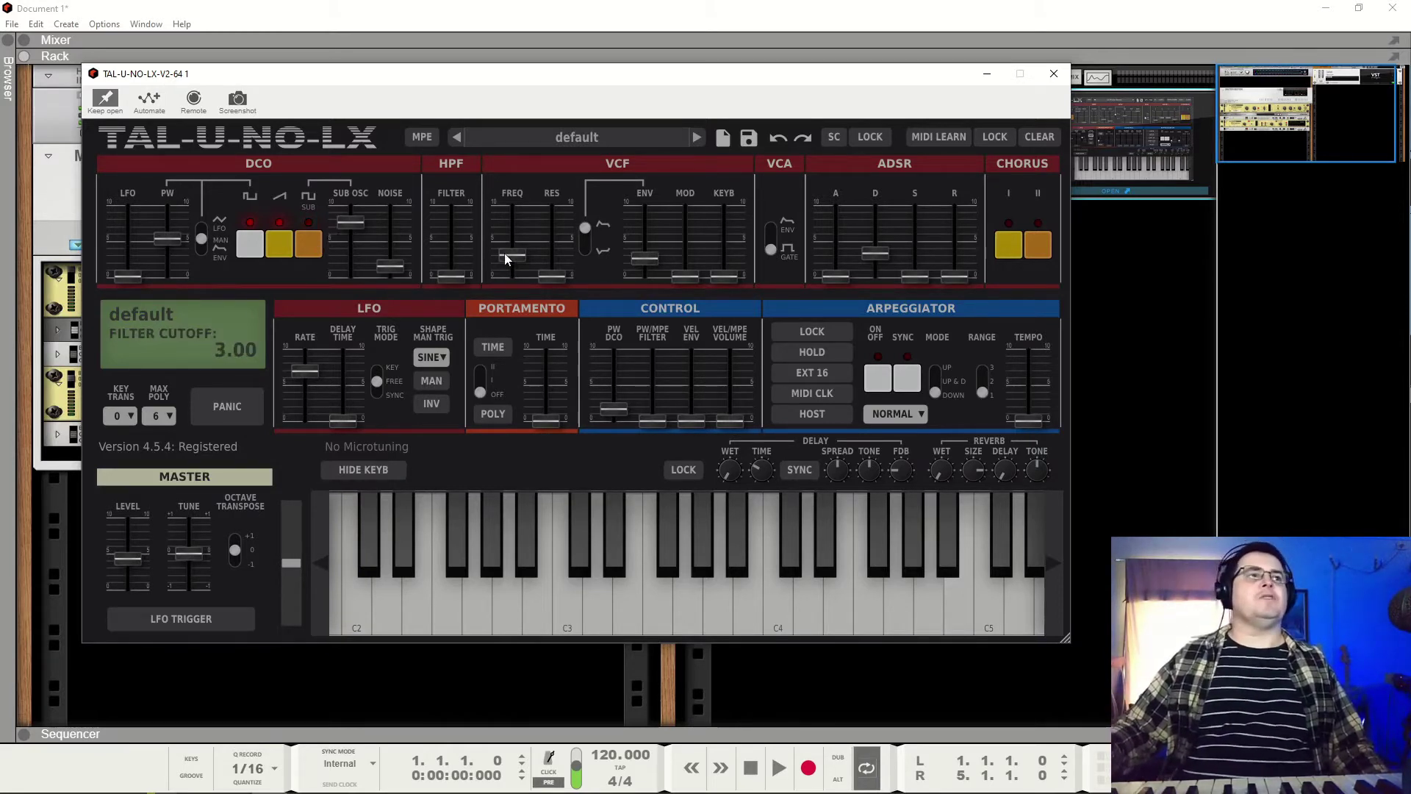
# Step: Raise the VCF resonance and sweep the filter cutoff down to 0.00 and back up
pyautogui.moveTo(505, 252); pyautogui.dragTo(511, 236)
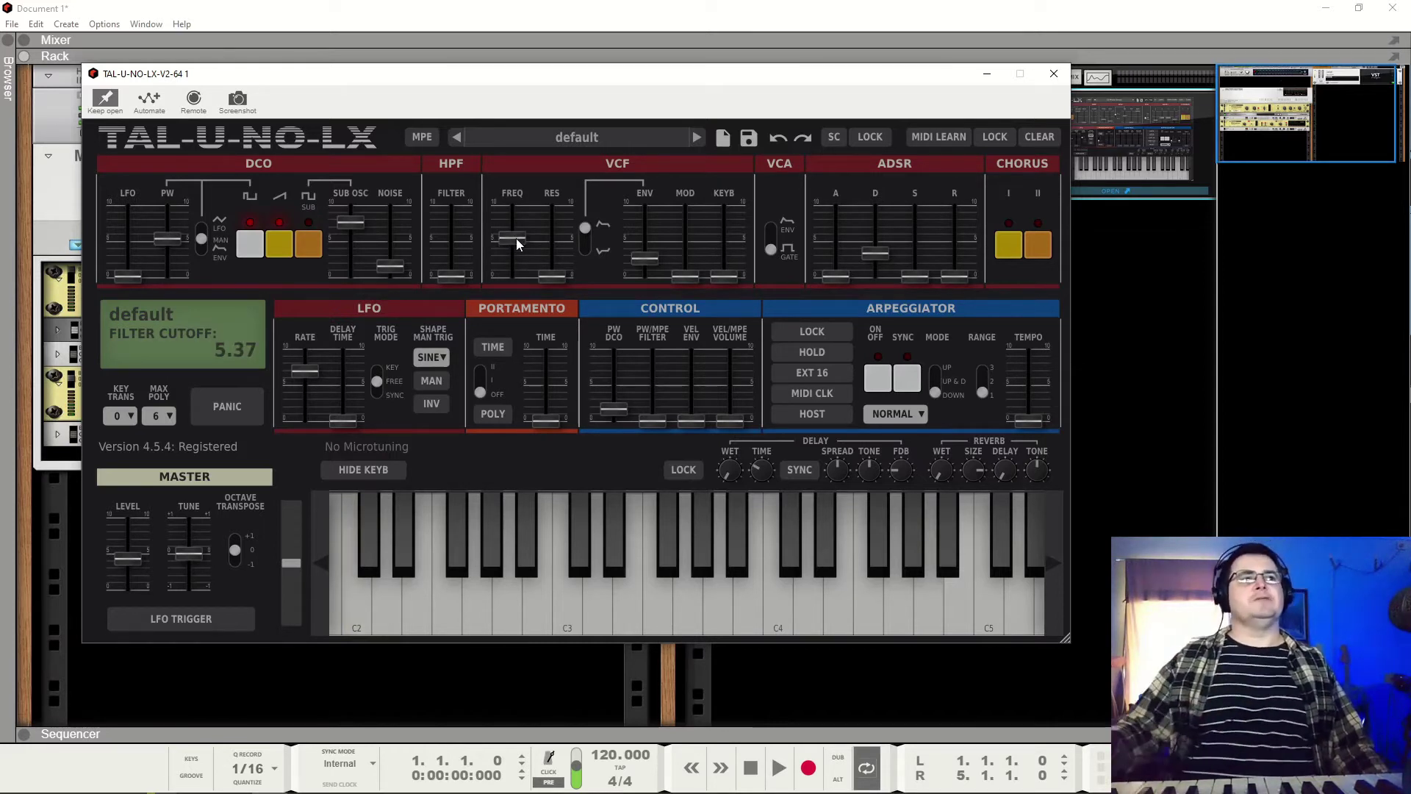
pyautogui.moveTo(516, 238); pyautogui.dragTo(563, 220)
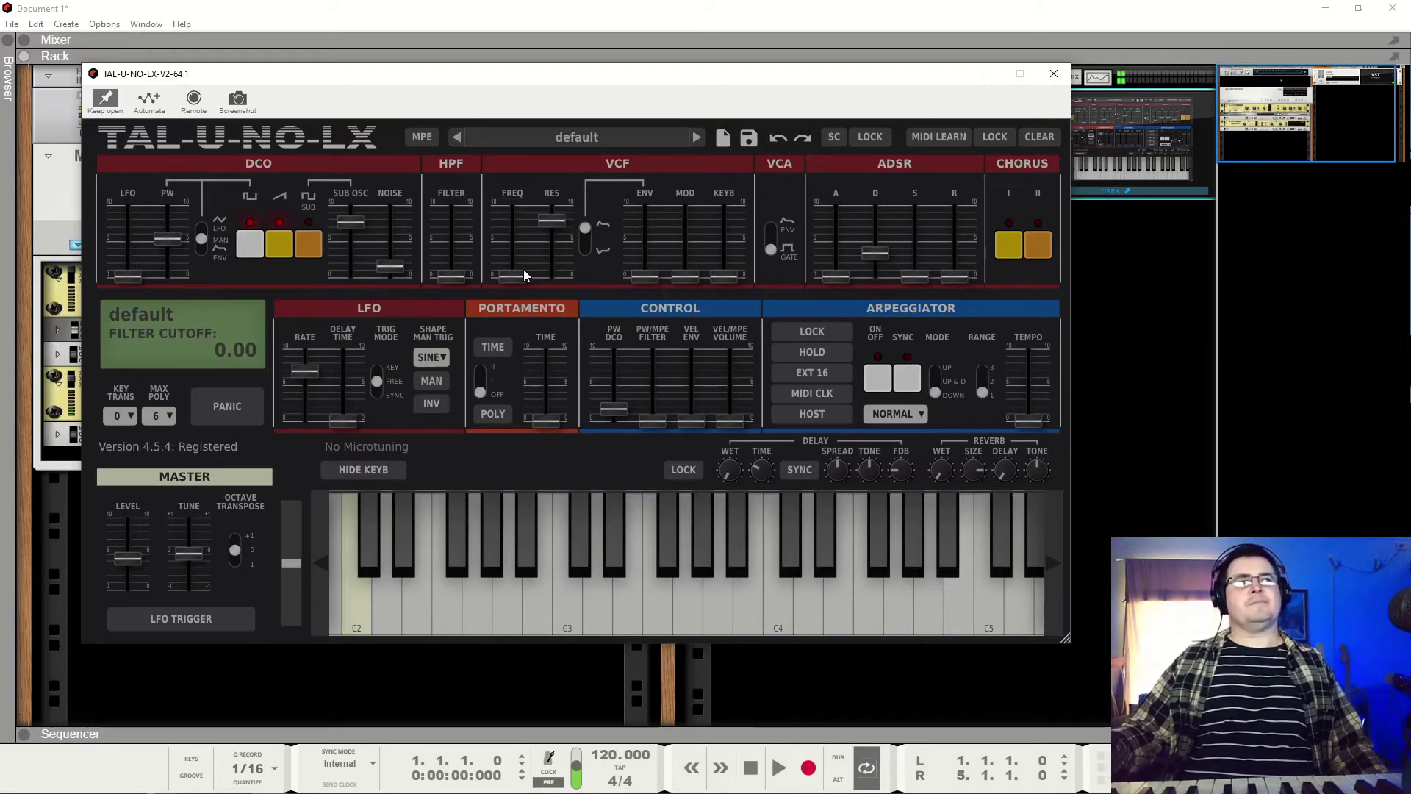
pyautogui.moveTo(524, 275)
pyautogui.mouseDown()
pyautogui.moveTo(524, 232)
pyautogui.moveTo(550, 230)
pyautogui.moveTo(552, 209)
pyautogui.moveTo(521, 209)
pyautogui.moveTo(511, 283)
pyautogui.moveTo(512, 217)
pyautogui.moveTo(505, 274)
pyautogui.moveTo(514, 258)
pyautogui.mouseUp()
# Step: Turn off the pulse wave, try different VCF cutoff settings with full resonance and reduce the resonance to a low level
pyautogui.click(520, 241)
pyautogui.click(250, 243)
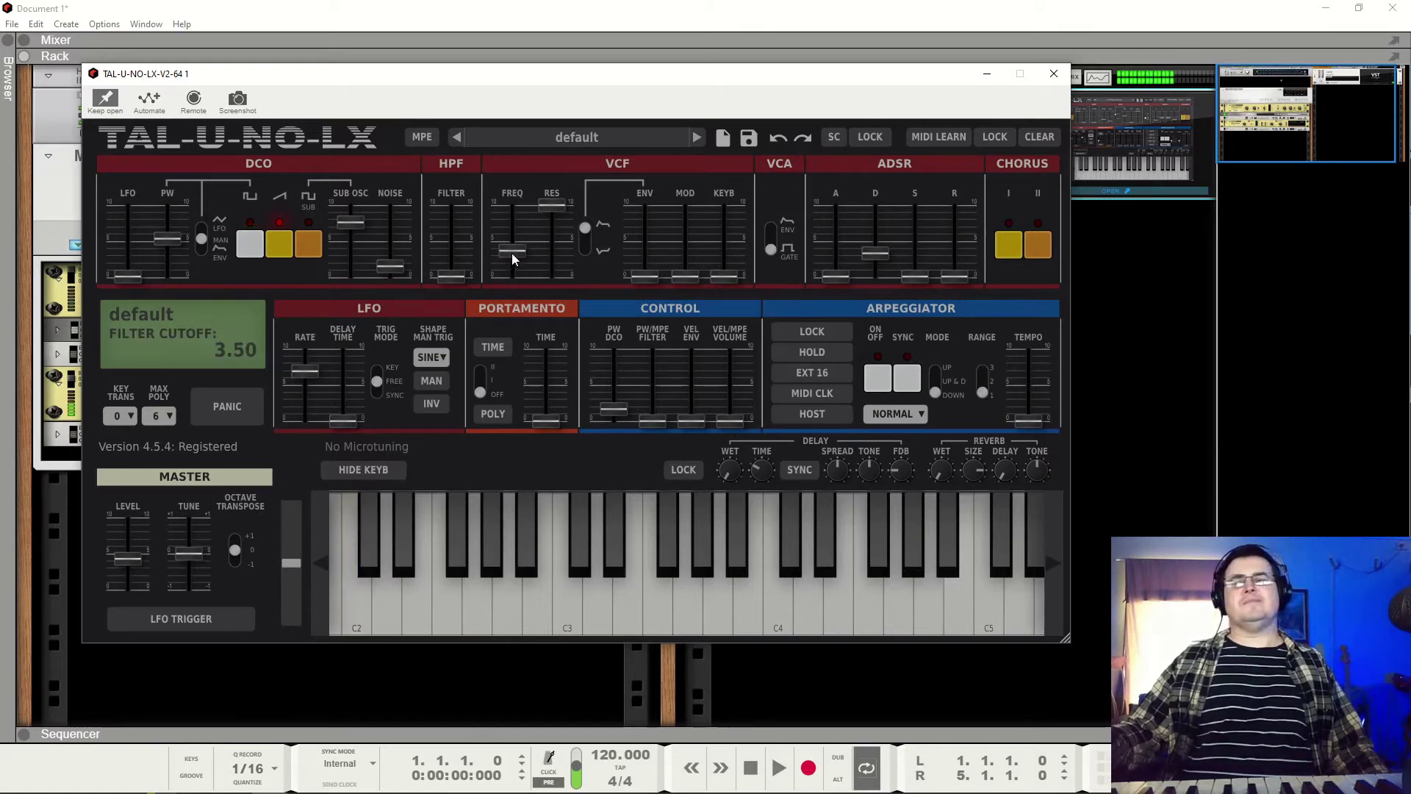
pyautogui.moveTo(552, 205)
pyautogui.mouseDown()
pyautogui.moveTo(558, 266)
pyautogui.moveTo(520, 248)
pyautogui.moveTo(526, 214)
pyautogui.mouseUp()
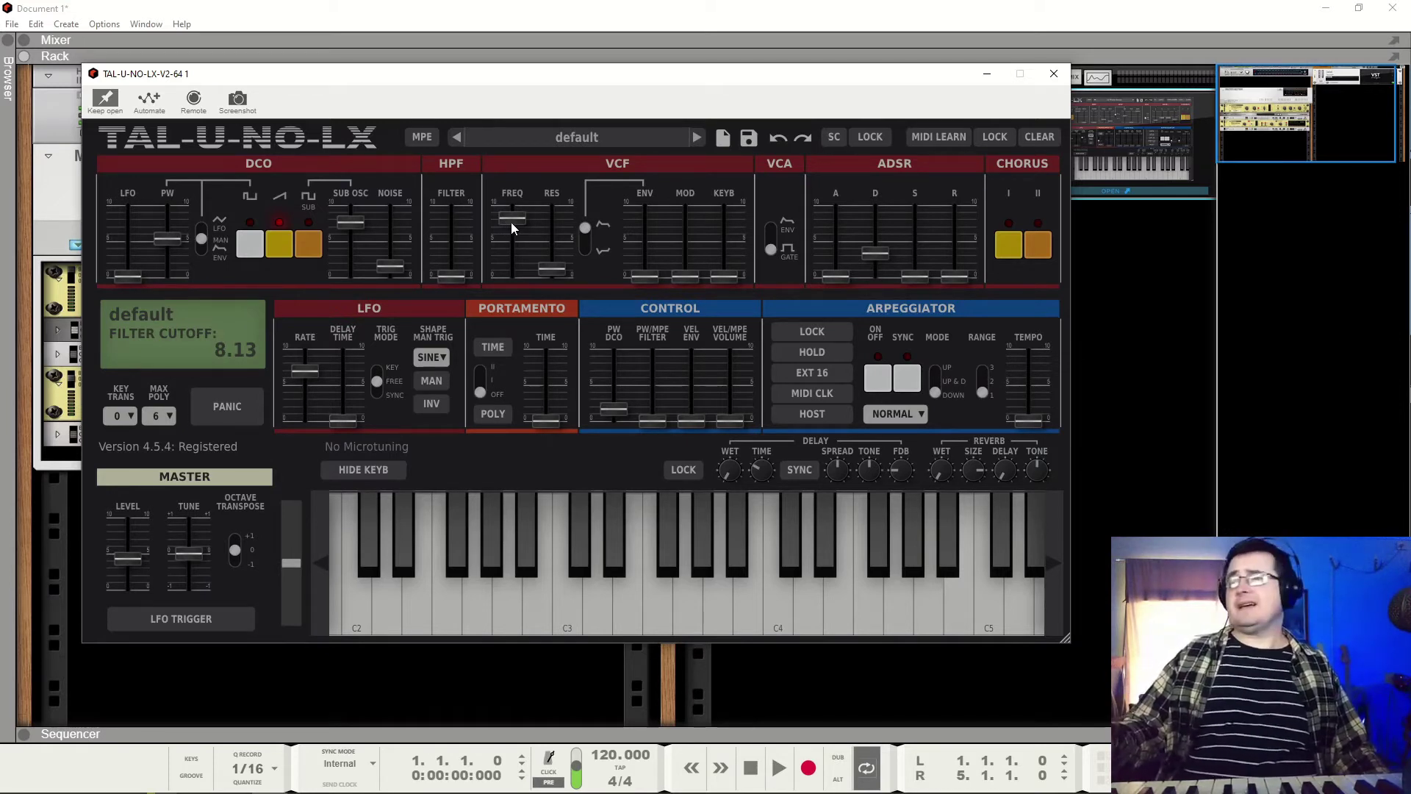
pyautogui.moveTo(510, 231); pyautogui.dragTo(549, 263)
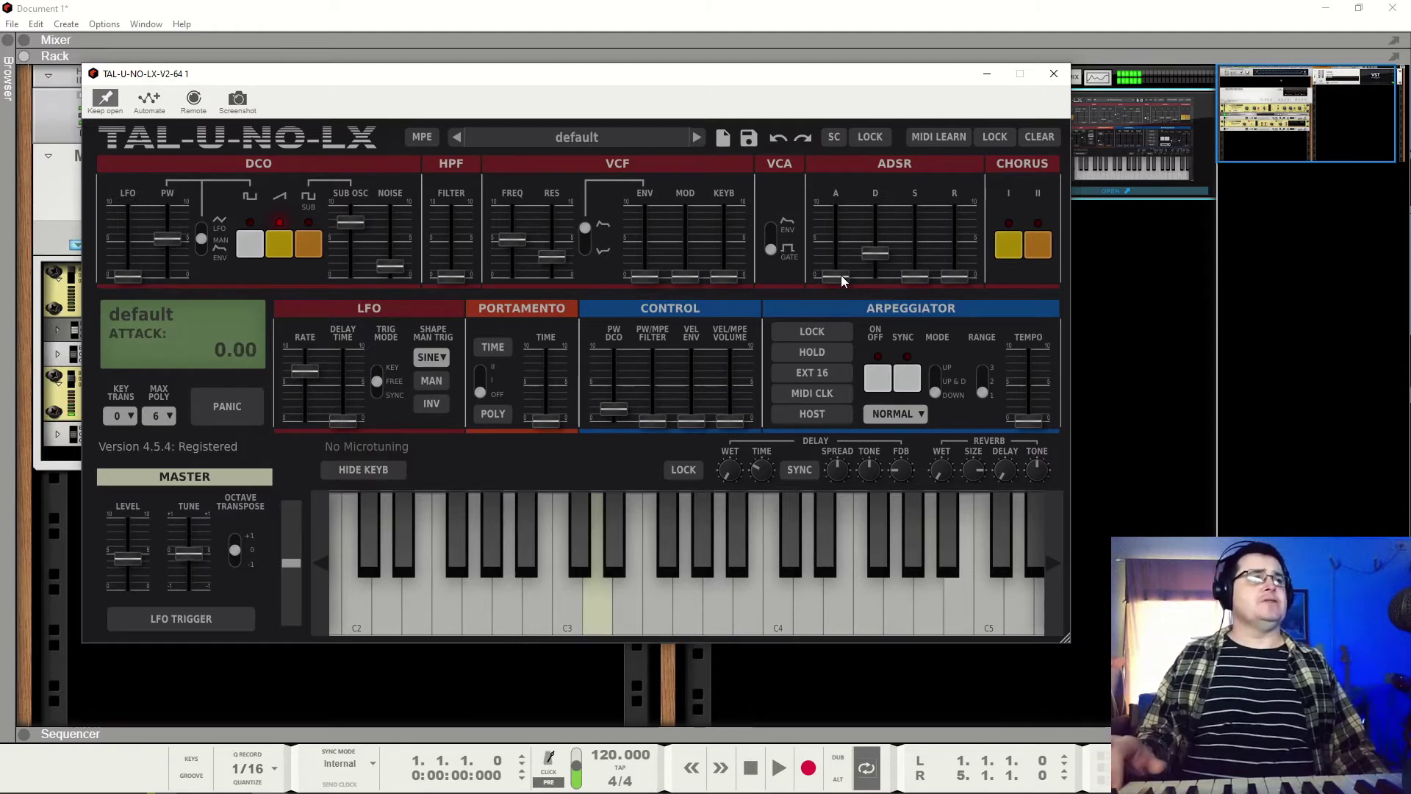
# Step: Raise the VCF envelope amount to 4.22 and lower the filter cutoff
pyautogui.moveTo(645, 279); pyautogui.dragTo(644, 253)
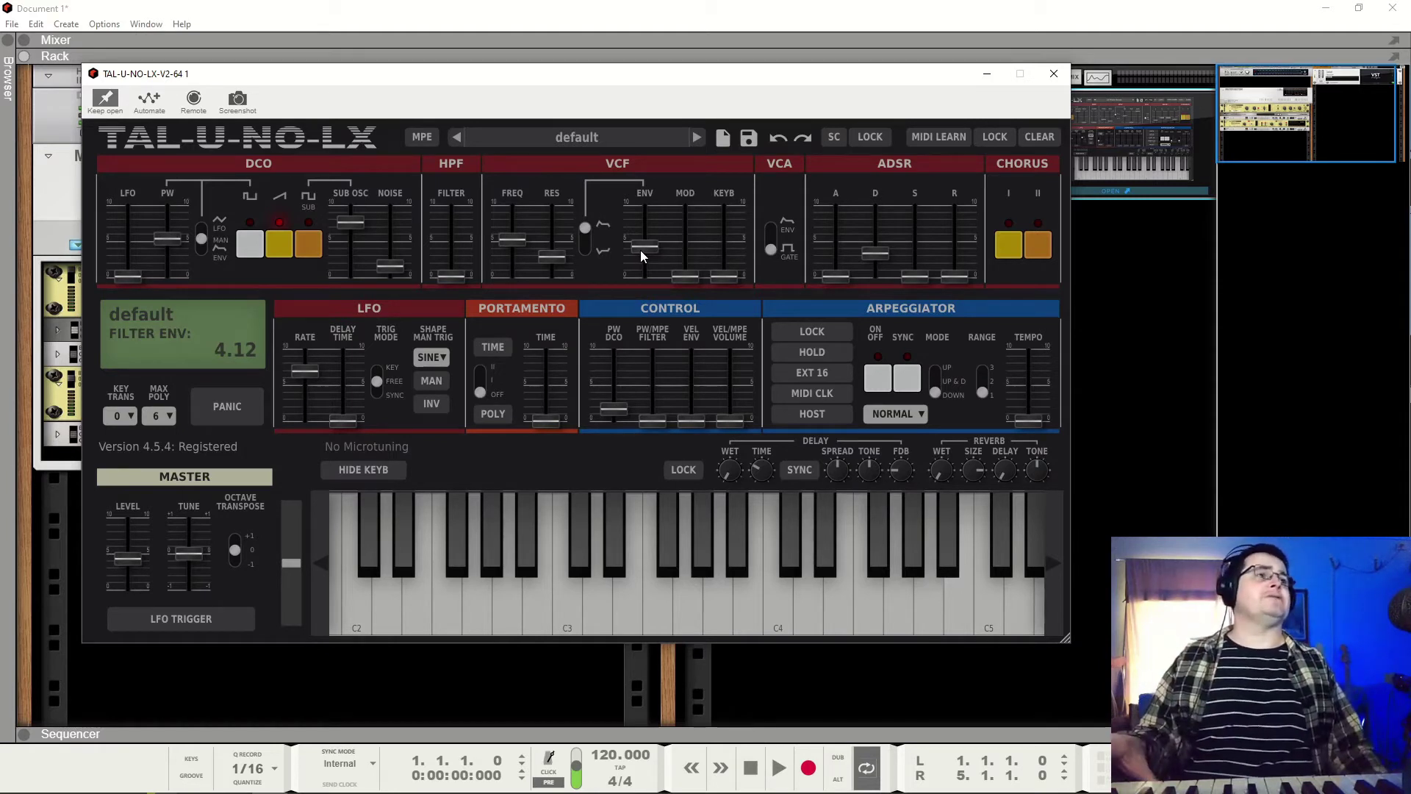
pyautogui.moveTo(512, 240); pyautogui.dragTo(509, 258)
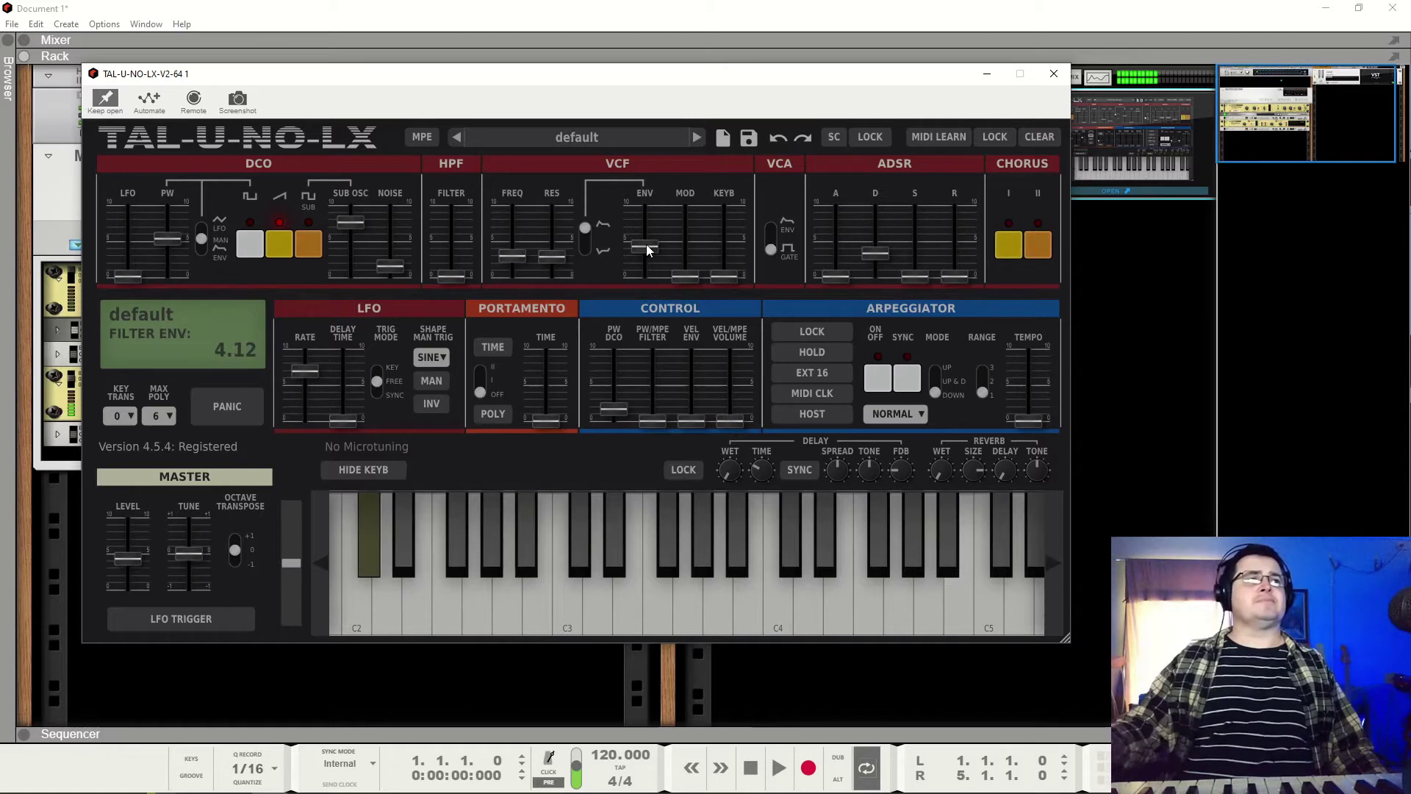
pyautogui.moveTo(644, 245)
pyautogui.mouseDown()
pyautogui.moveTo(646, 259)
pyautogui.moveTo(654, 244)
pyautogui.mouseUp()
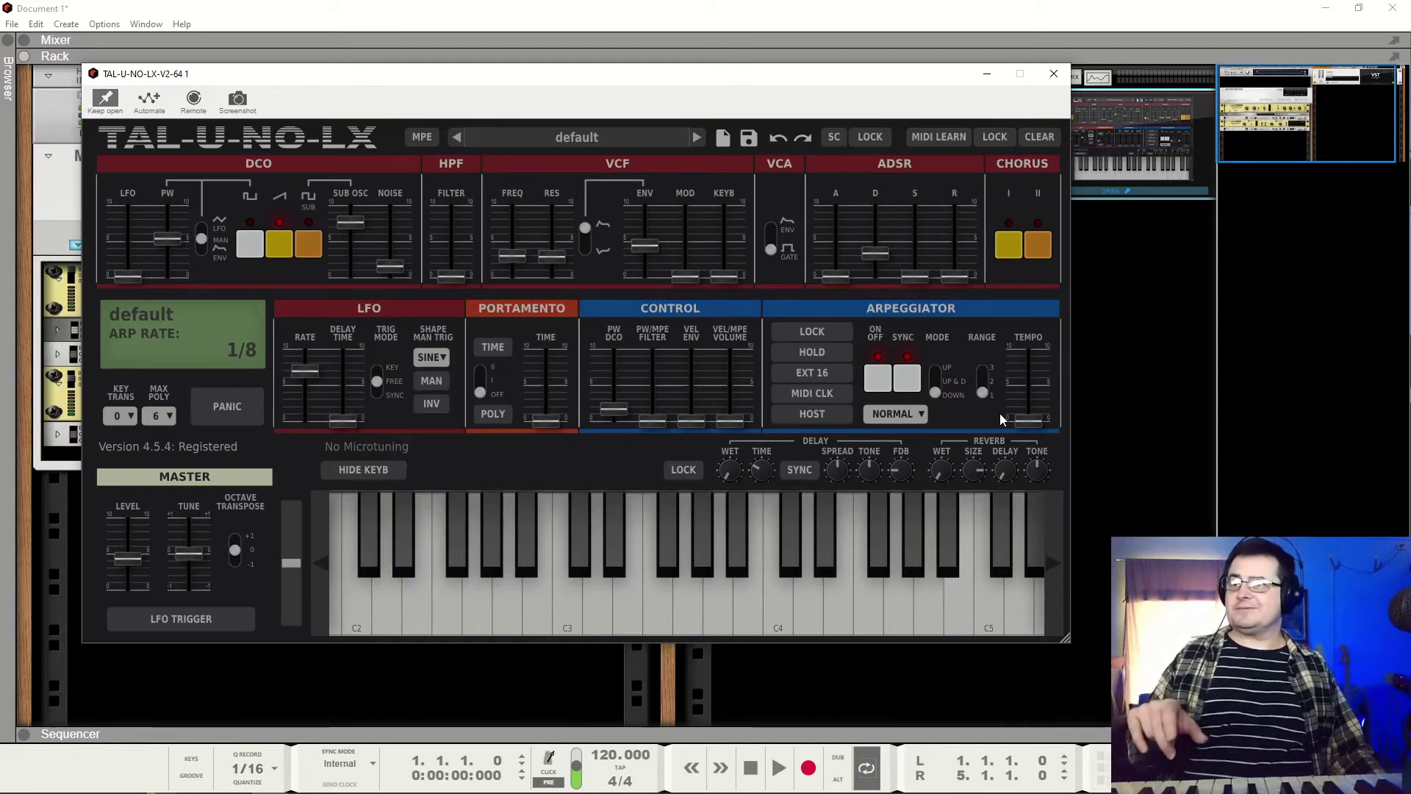
# Step: Run the synced arpeggiator and compare the VCA's ENV mode at zero sustain with GATE mode, leaving it on GATE
pyautogui.click(879, 378)
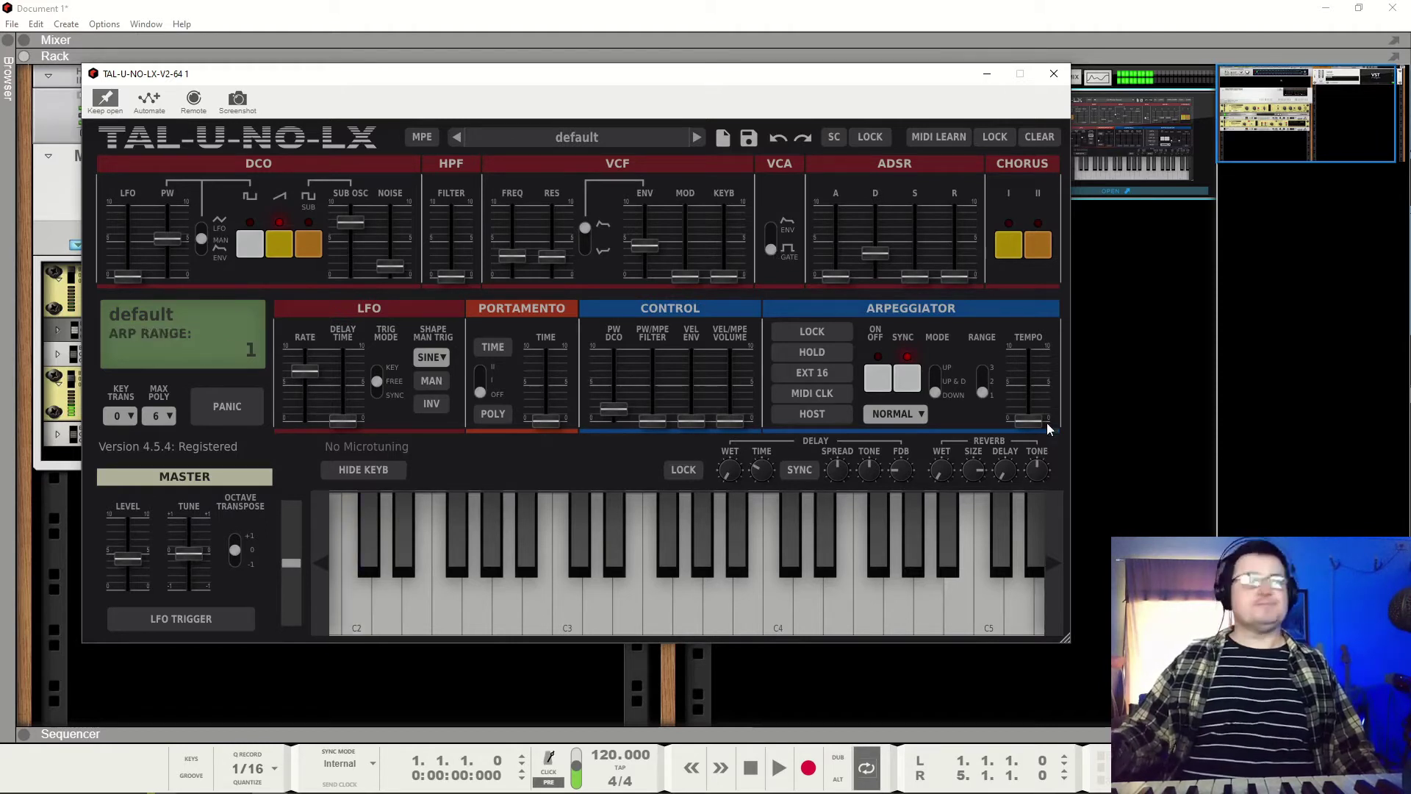
pyautogui.click(888, 381)
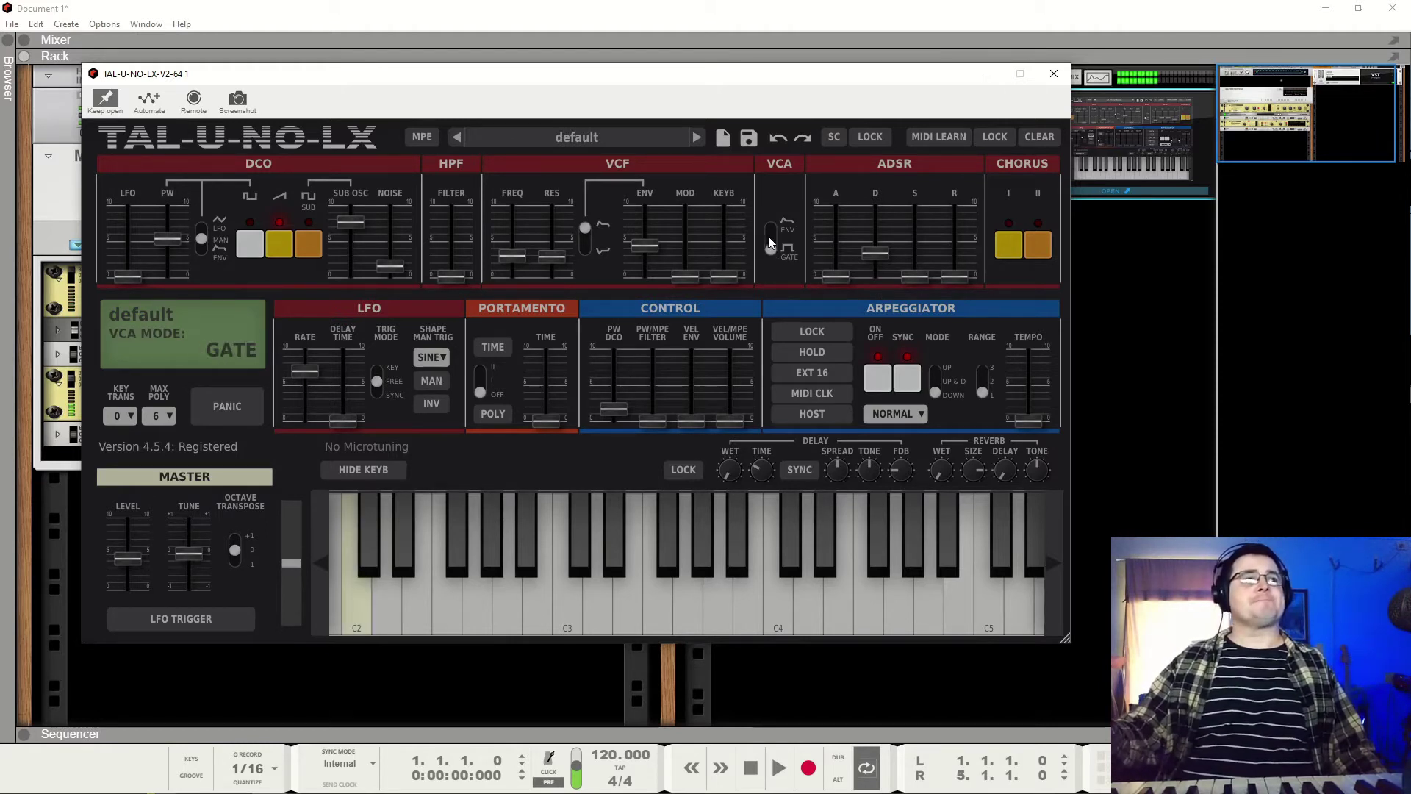
pyautogui.click(774, 224)
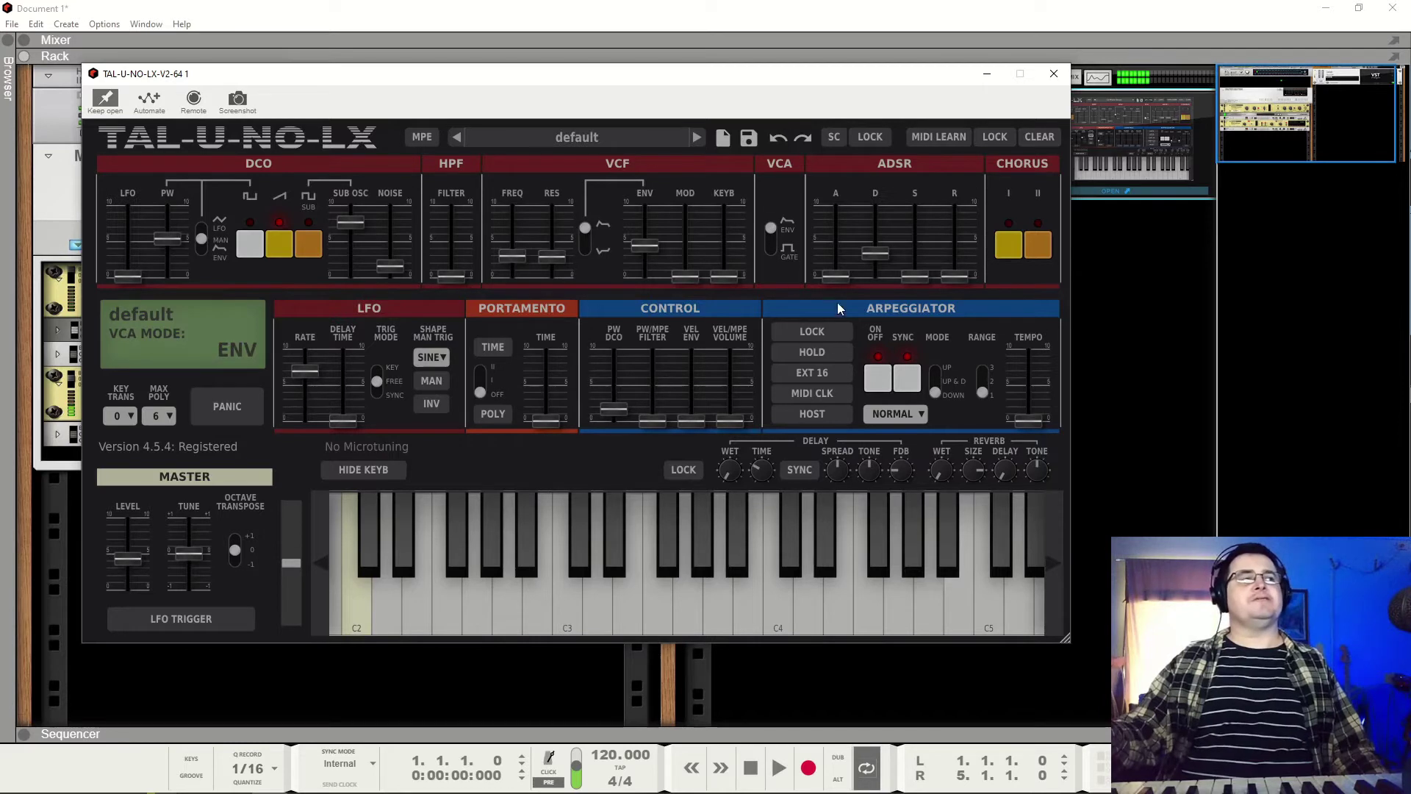
pyautogui.moveTo(914, 277); pyautogui.dragTo(913, 319)
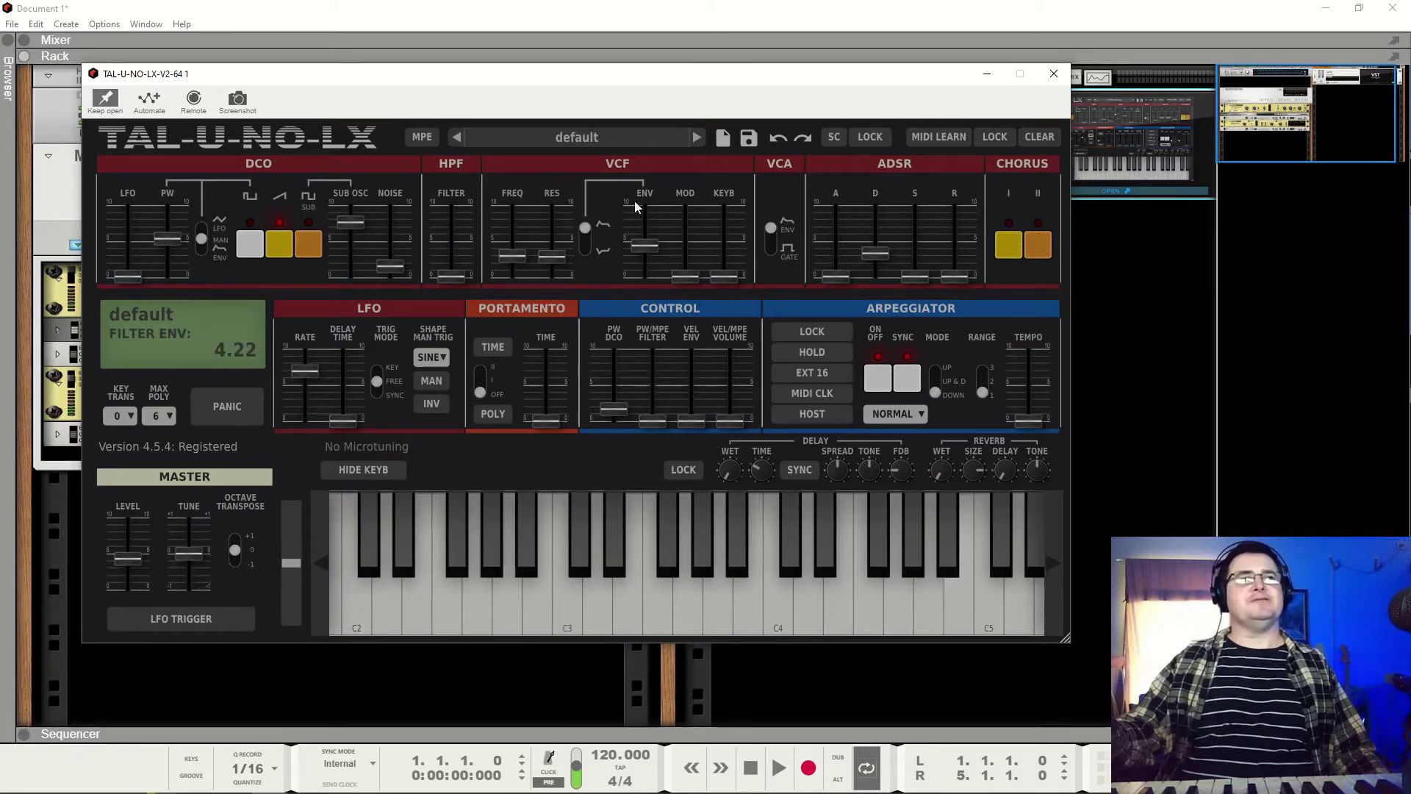
pyautogui.click(775, 253)
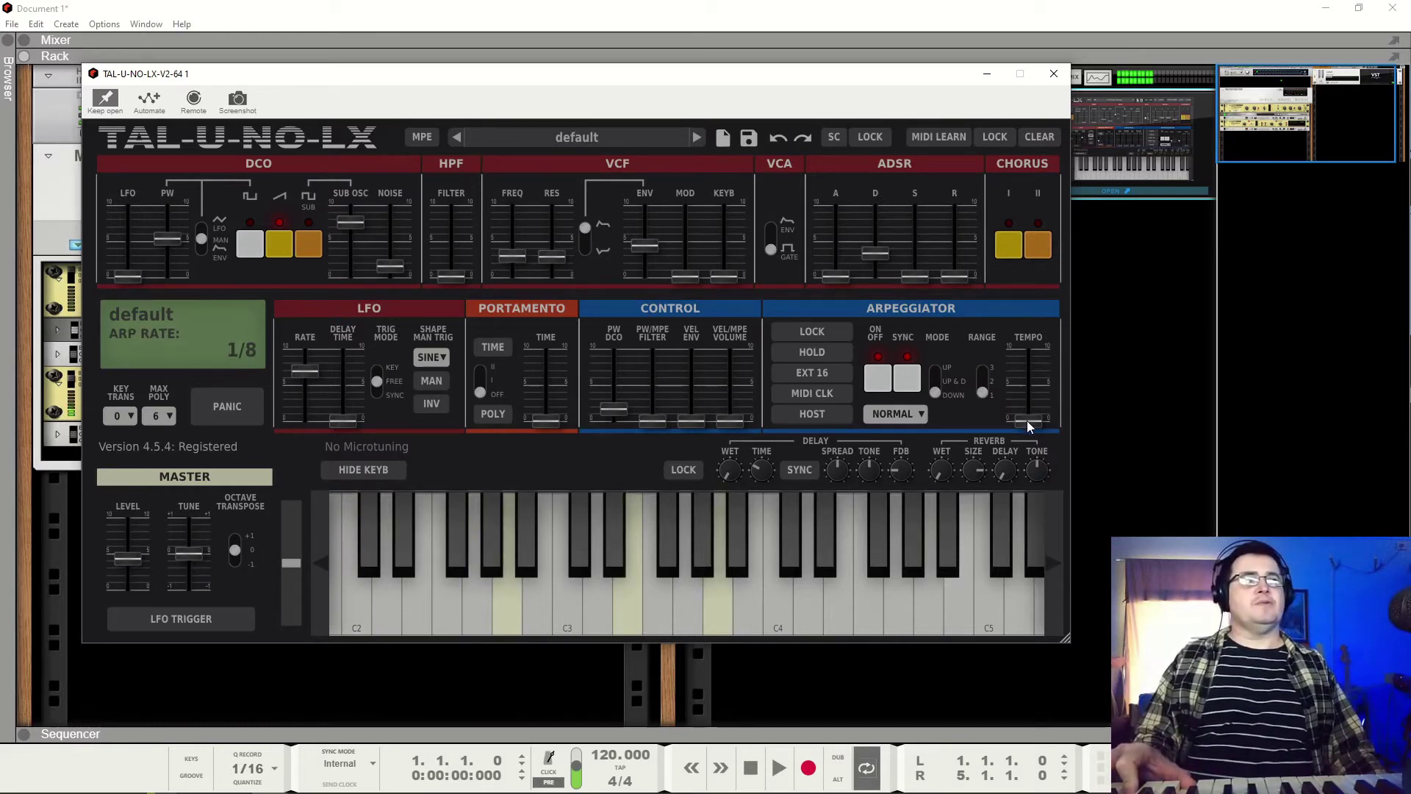
# Step: Set the arpeggiator rate to 1/16 with the mode on Down
pyautogui.moveTo(1028, 422)
pyautogui.mouseDown()
pyautogui.moveTo(1038, 389)
pyautogui.moveTo(1037, 425)
pyautogui.mouseUp()
pyautogui.moveTo(1037, 426); pyautogui.dragTo(1042, 369)
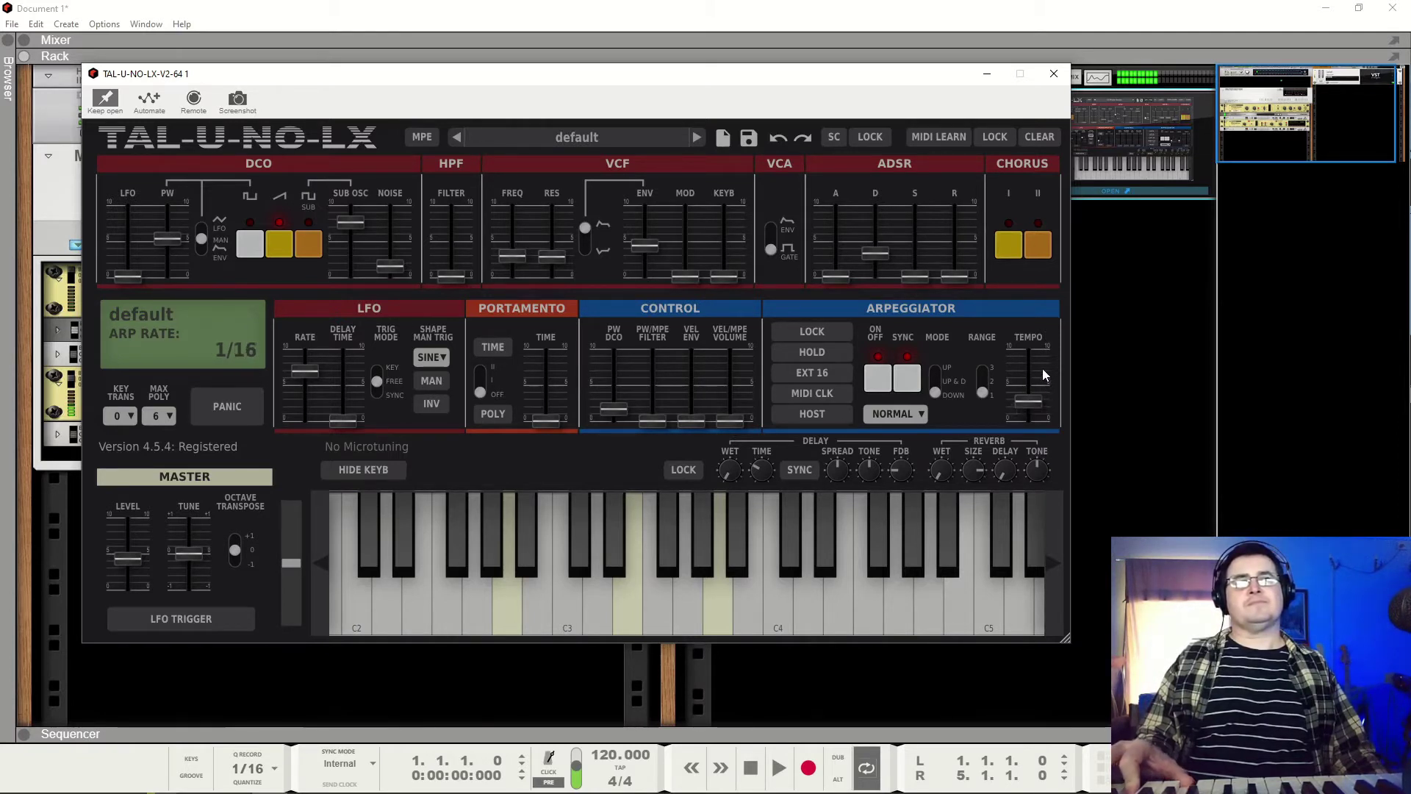
pyautogui.click(935, 392)
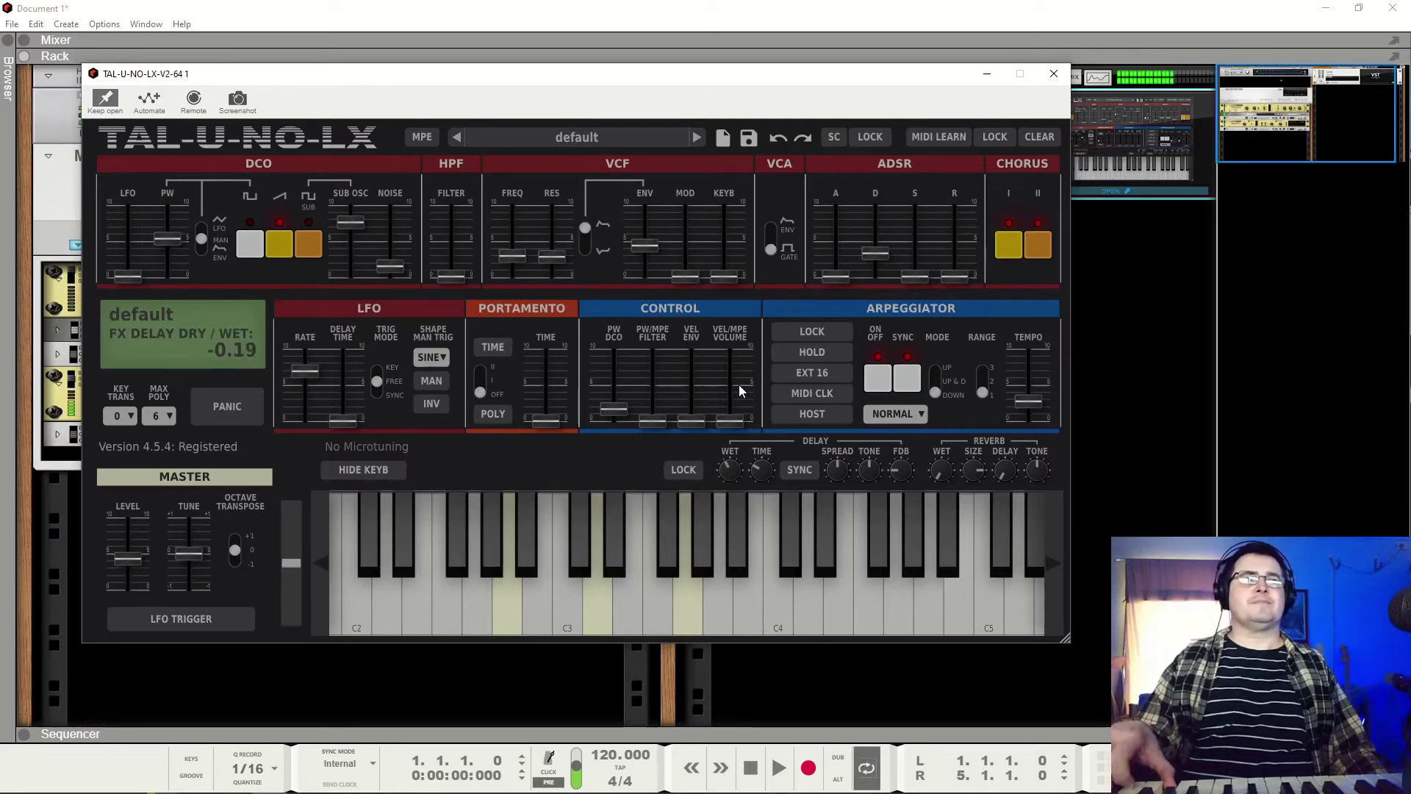
# Step: Turn off chorus I and II
pyautogui.click(1033, 246)
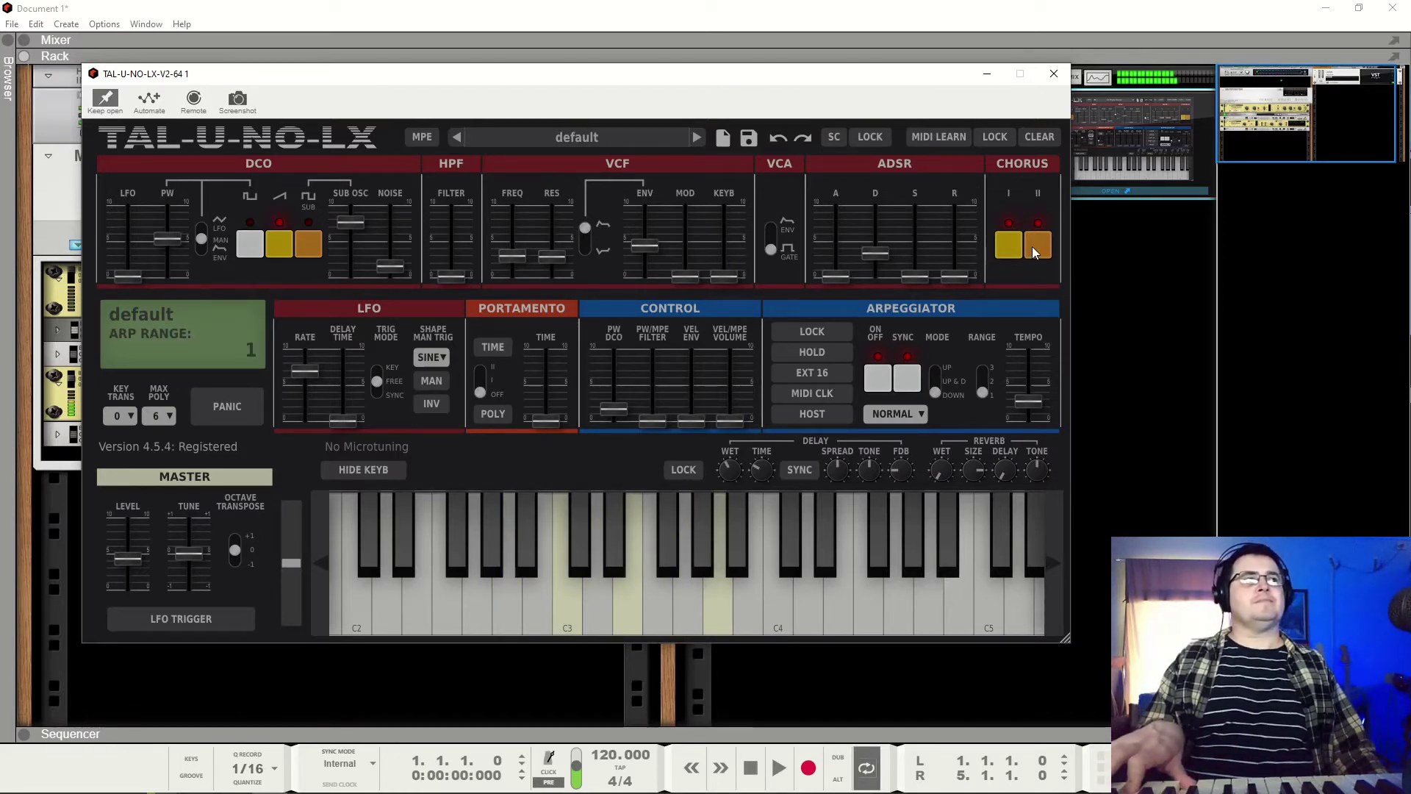
pyautogui.click(1016, 245)
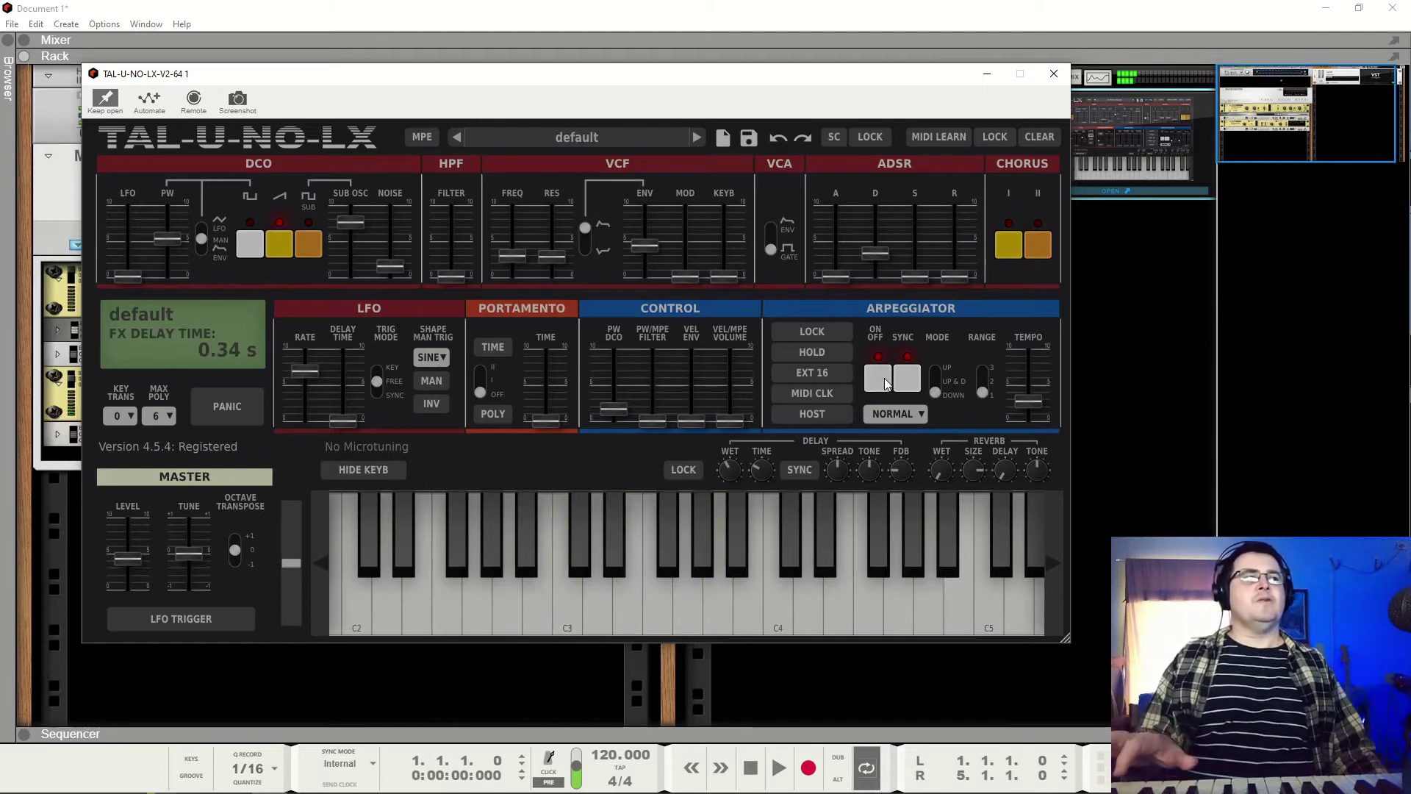
# Step: Raise the VCF envelope amount and resonance, and lower the filter cutoff
pyautogui.moveTo(724, 473); pyautogui.dragTo(735, 634)
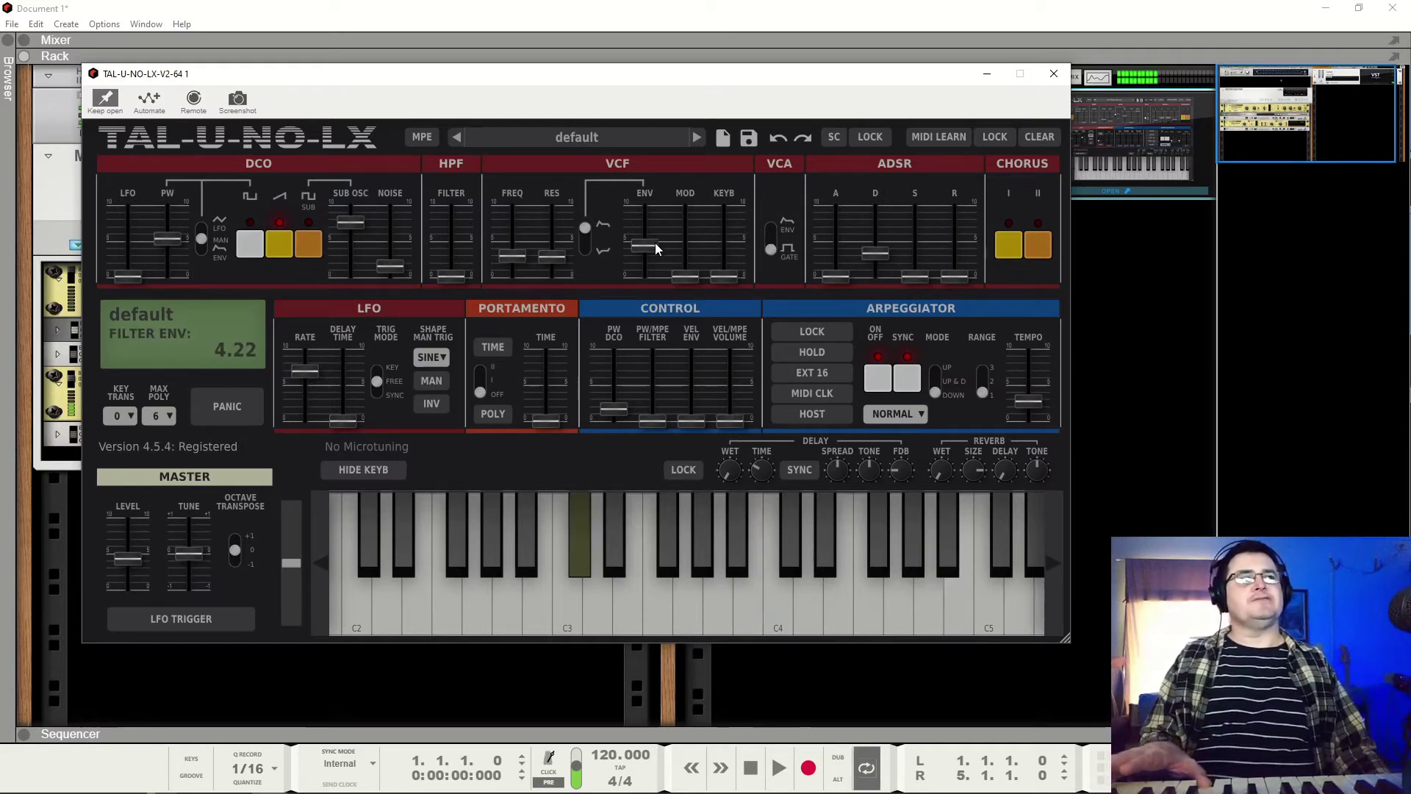
pyautogui.moveTo(645, 247)
pyautogui.mouseDown()
pyautogui.moveTo(641, 269)
pyautogui.moveTo(648, 234)
pyautogui.mouseUp()
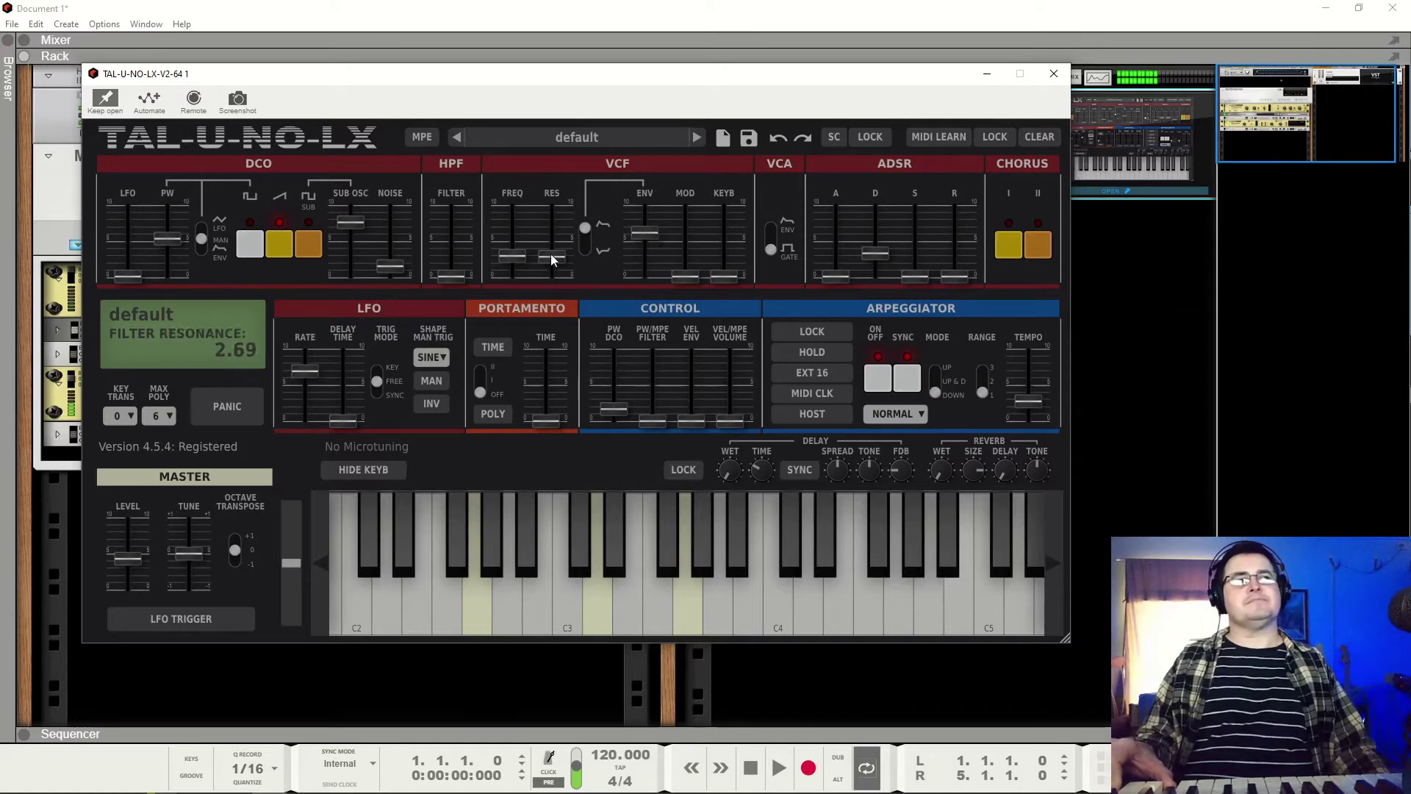
pyautogui.moveTo(512, 256); pyautogui.dragTo(560, 219)
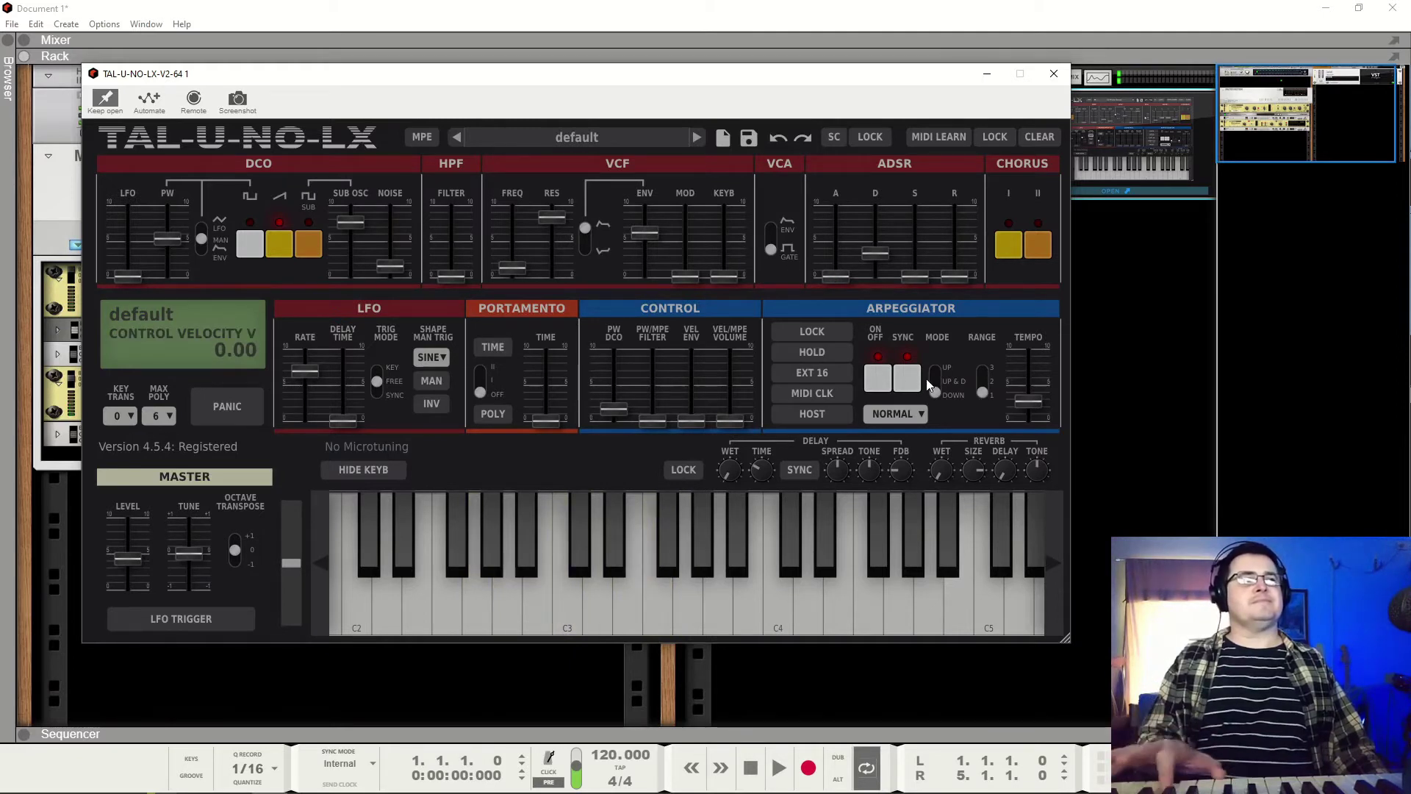
# Step: Set the arpeggiator range to 2 and its mode to Up & Down
pyautogui.click(983, 394)
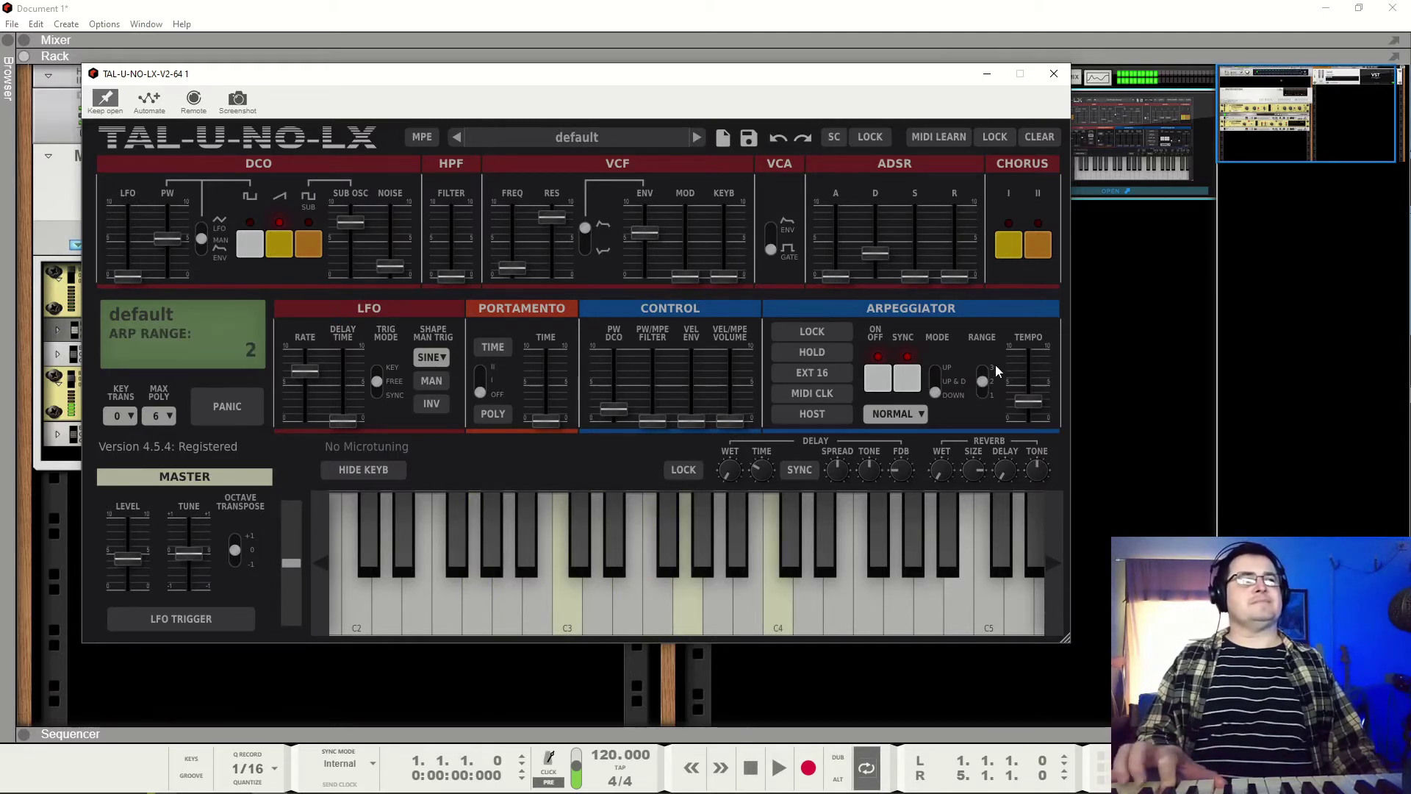
pyautogui.click(935, 391)
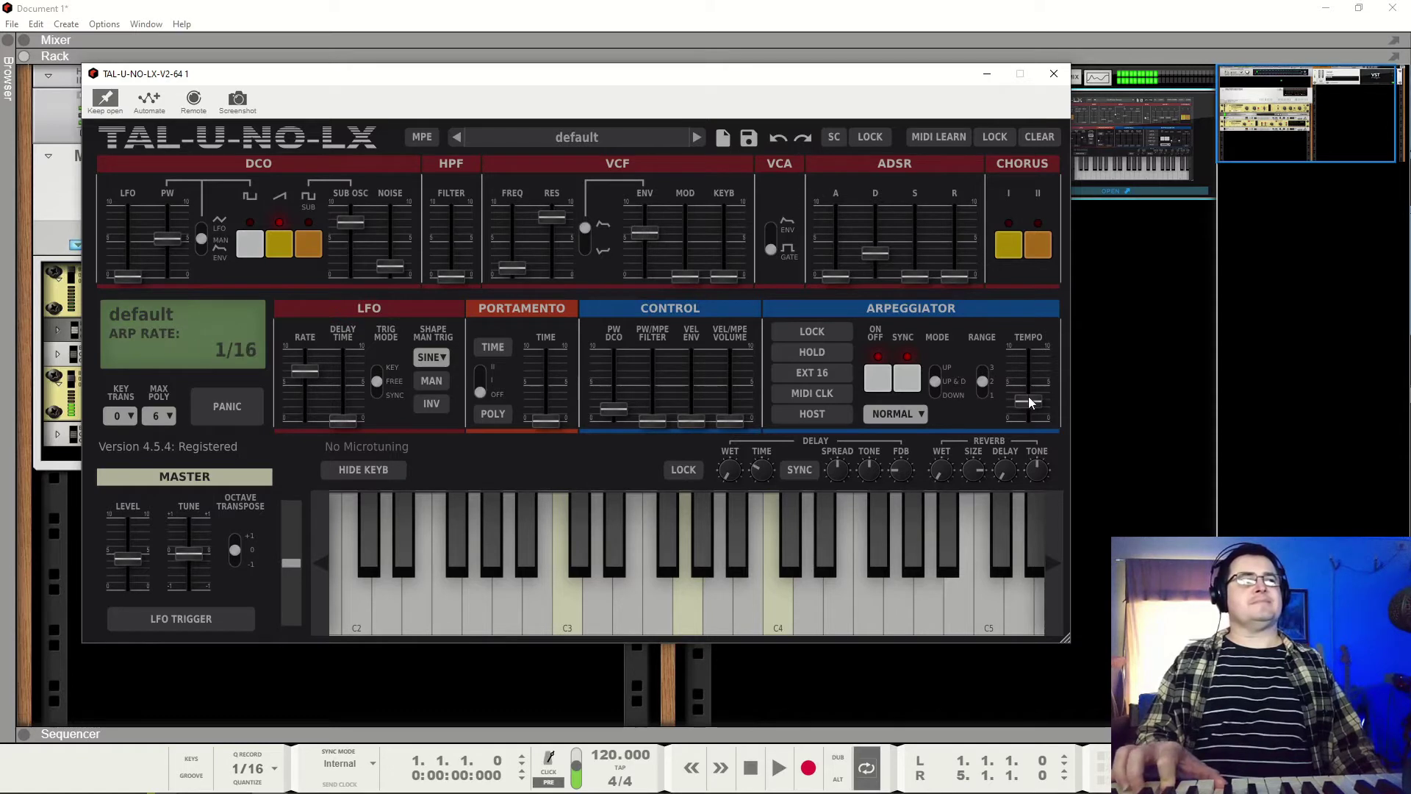
pyautogui.scroll(1, 520, 261)
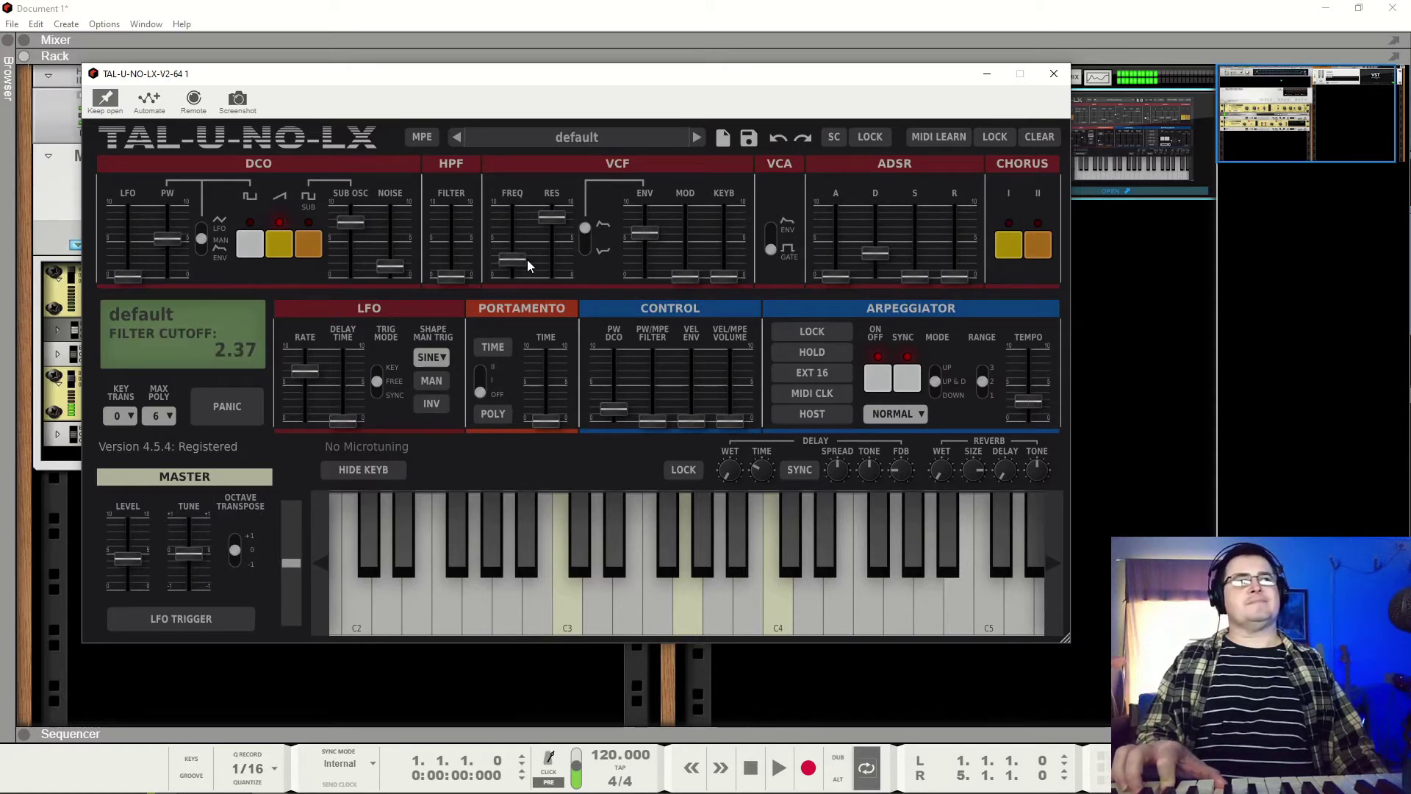
# Step: Lower the VCF resonance, set the filter envelope amount to 5.04 and adjust the delay time
pyautogui.moveTo(557, 222); pyautogui.dragTo(558, 260)
pyautogui.moveTo(641, 230)
pyautogui.mouseDown()
pyautogui.moveTo(651, 263)
pyautogui.moveTo(652, 245)
pyautogui.mouseUp()
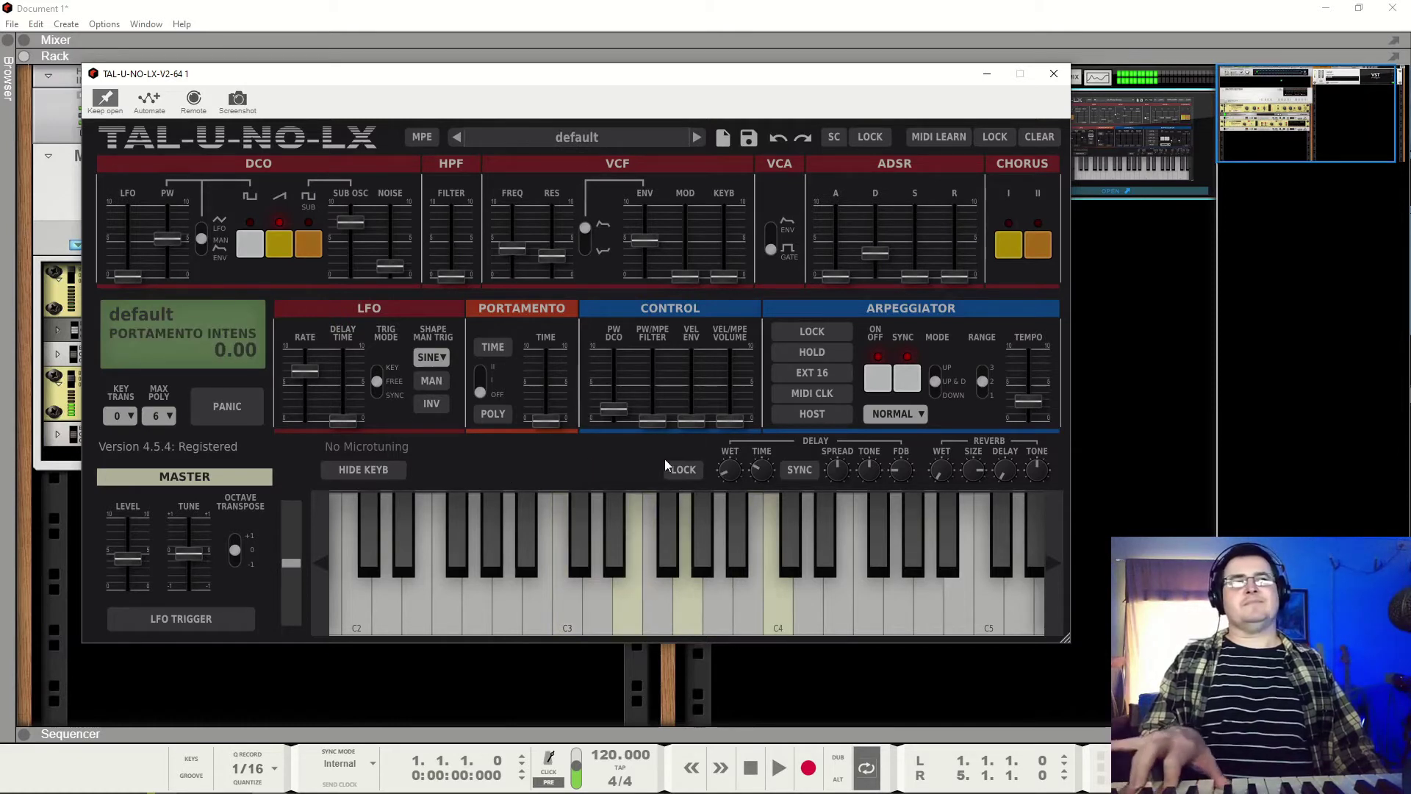
pyautogui.moveTo(762, 470); pyautogui.dragTo(766, 479)
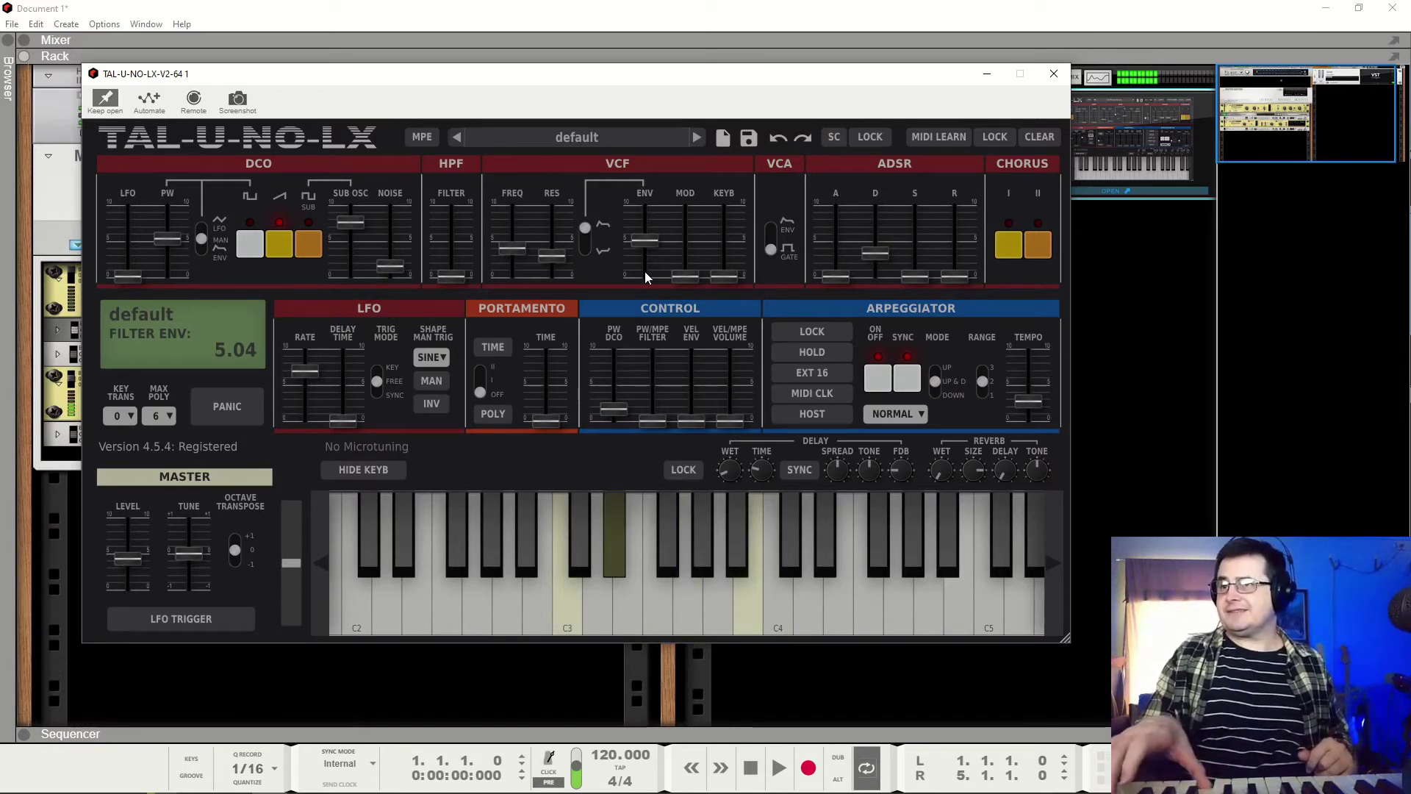
# Step: Reduce the VCF envelope amount with the cutoff set to 3.81, and switch off the arpeggiator
pyautogui.moveTo(512, 249); pyautogui.dragTo(510, 254)
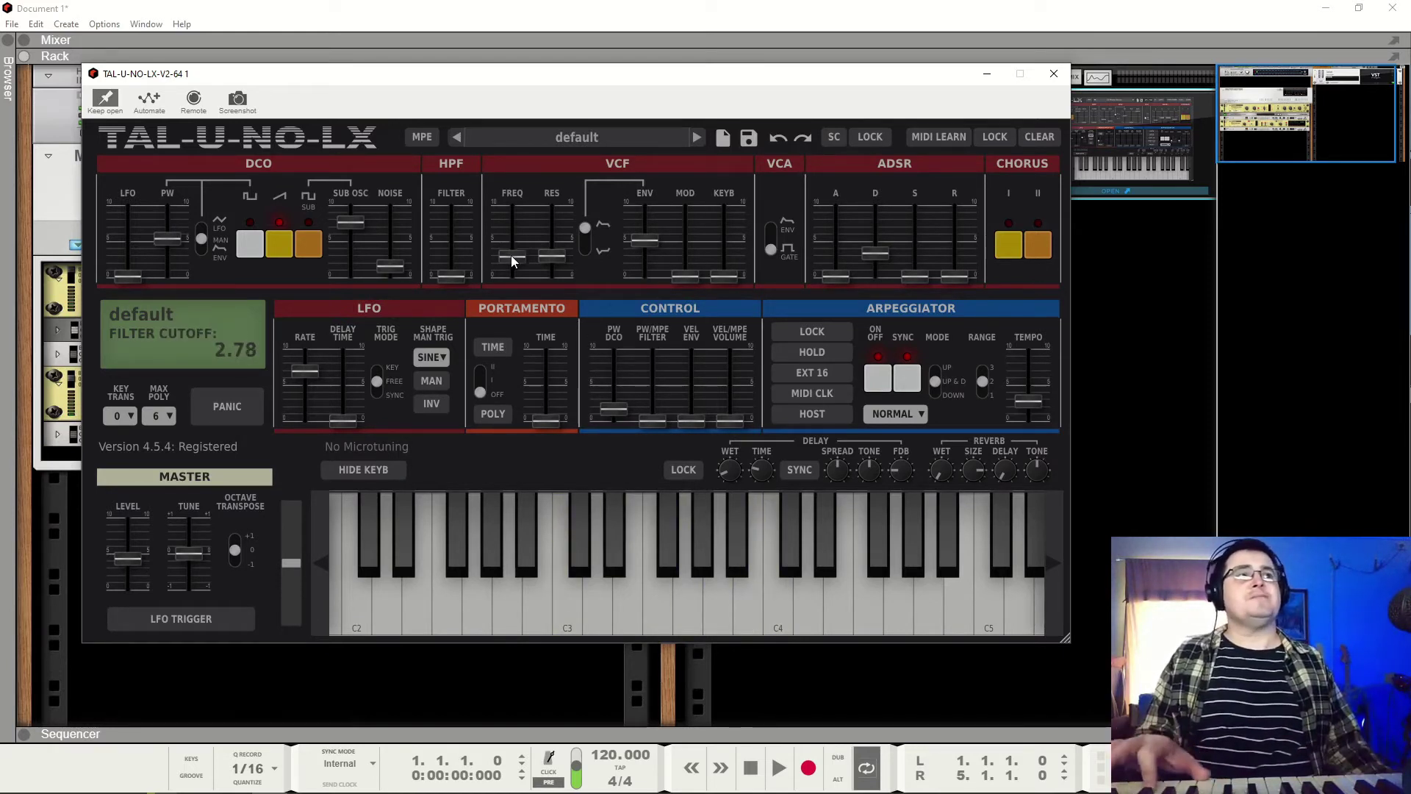
pyautogui.moveTo(646, 247); pyautogui.dragTo(645, 266)
pyautogui.moveTo(514, 269); pyautogui.dragTo(516, 253)
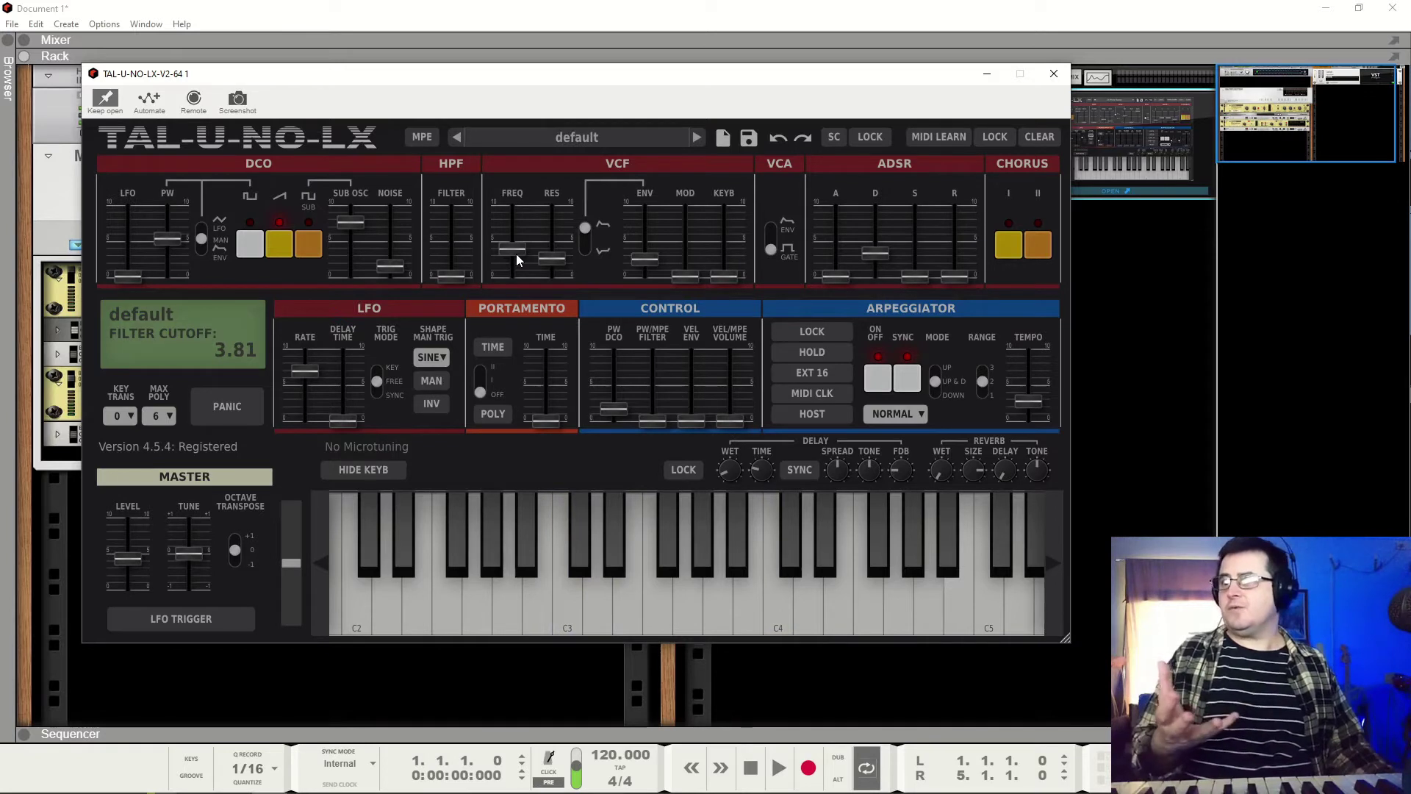
pyautogui.click(880, 377)
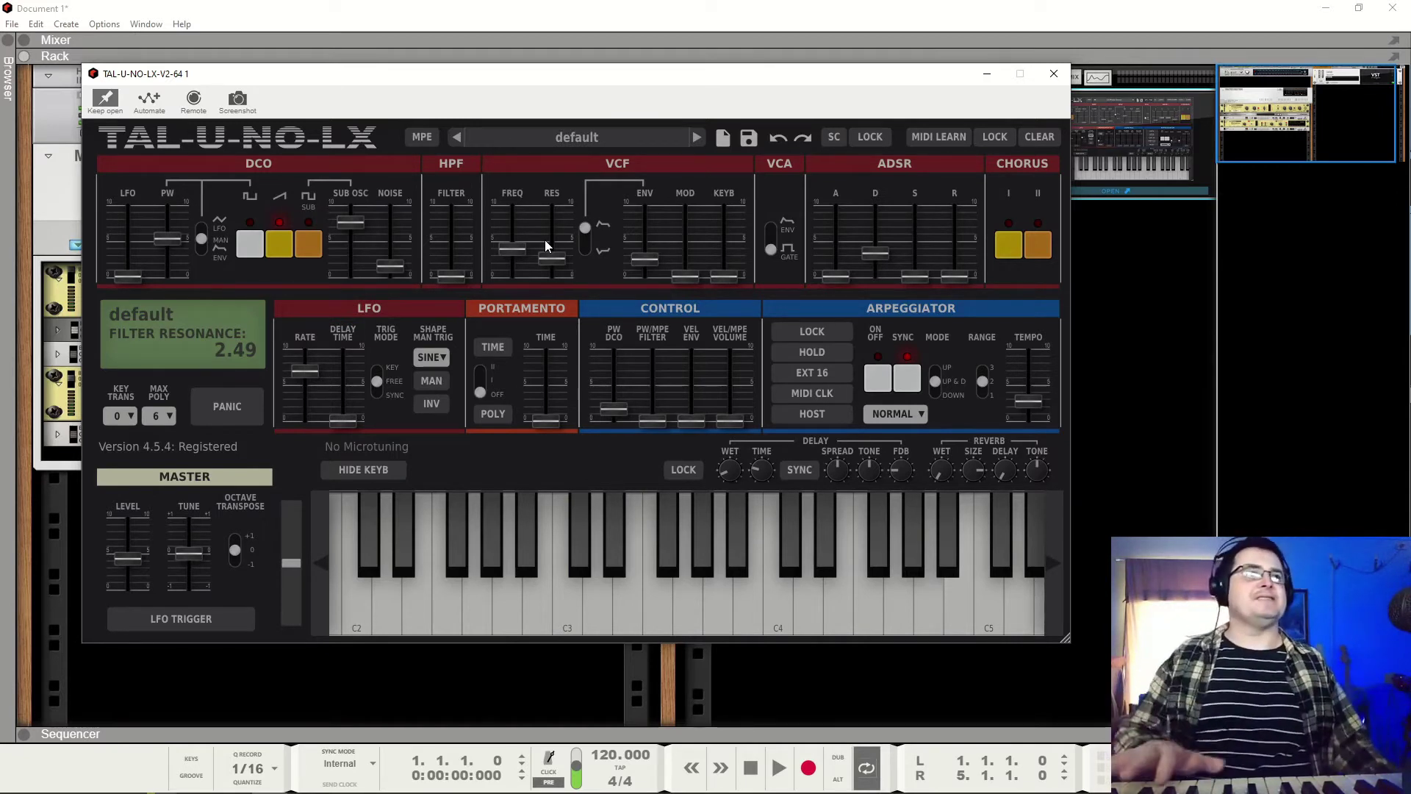
# Step: Set the filter envelope mode to NEG, raise its amount and the cutoff, and set the attack to 1.75
pyautogui.click(585, 239)
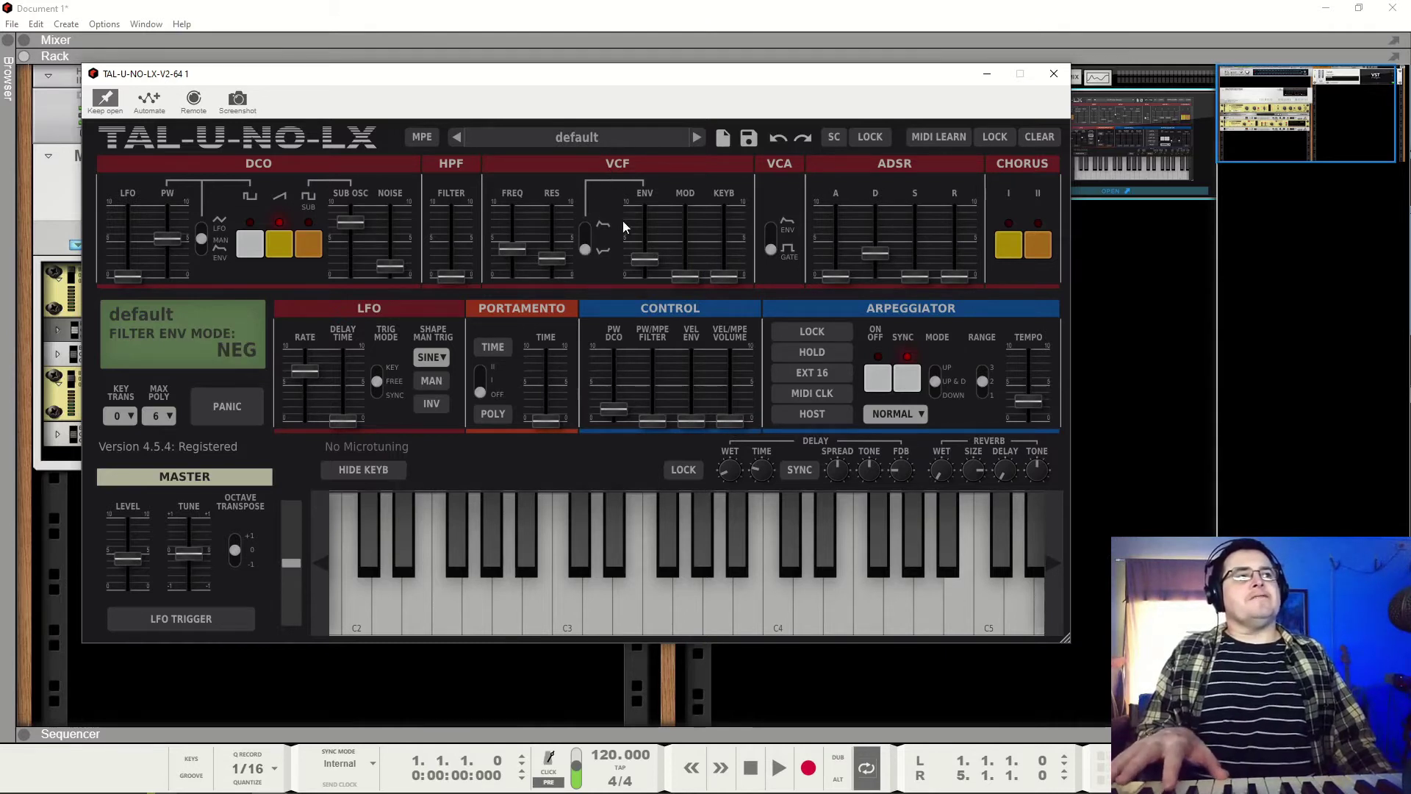
pyautogui.moveTo(645, 254); pyautogui.dragTo(648, 235)
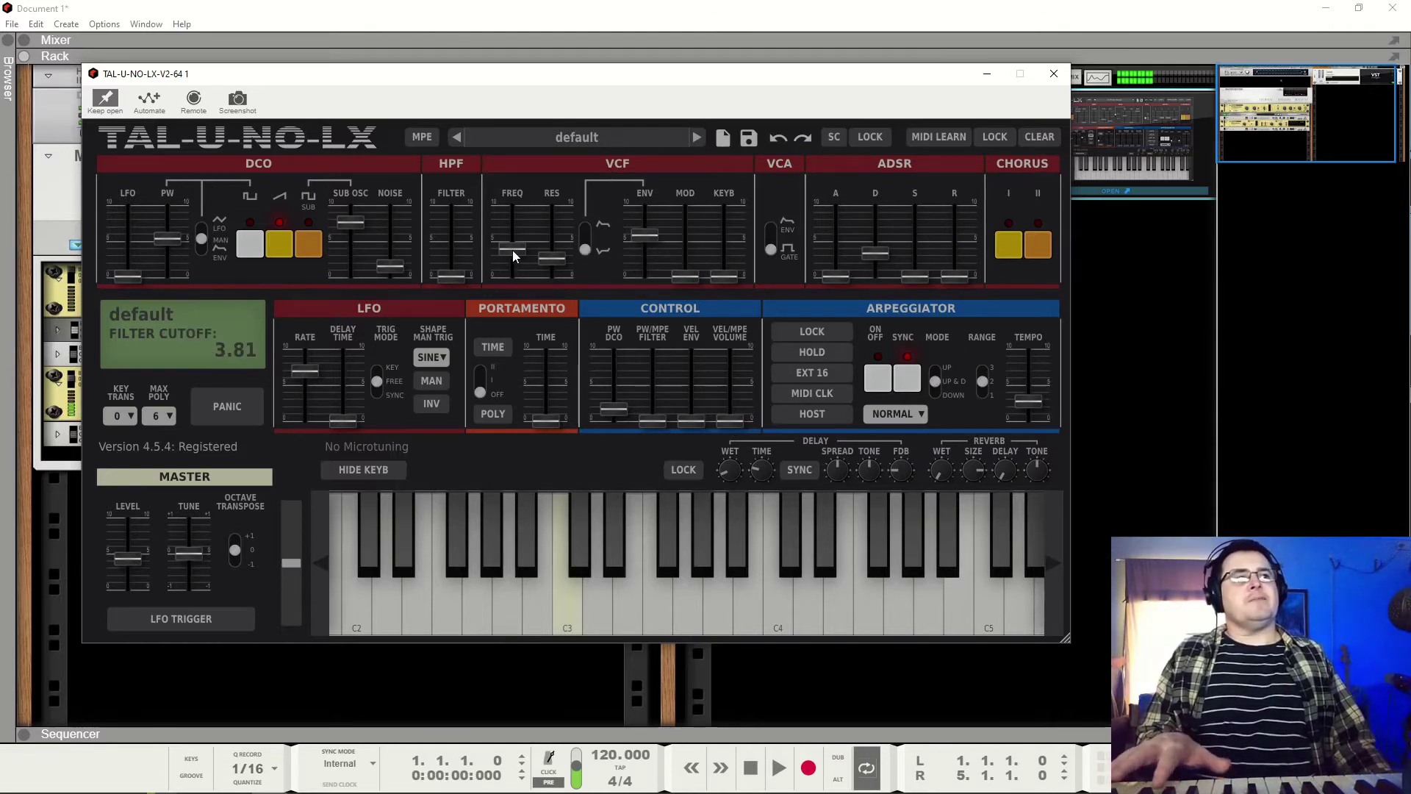
pyautogui.moveTo(513, 250); pyautogui.dragTo(515, 235)
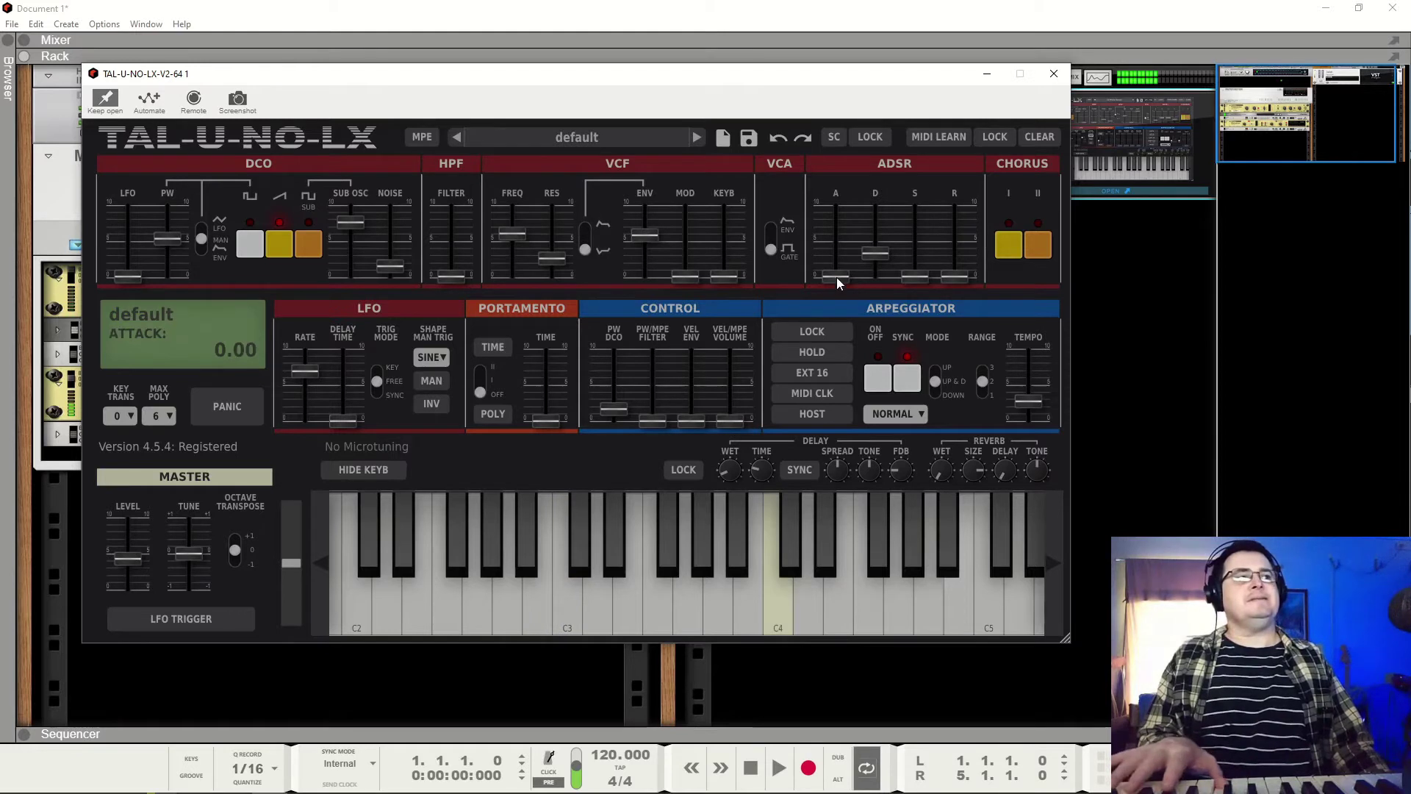
pyautogui.moveTo(836, 276)
pyautogui.mouseDown()
pyautogui.moveTo(844, 253)
pyautogui.moveTo(867, 256)
pyautogui.moveTo(867, 271)
pyautogui.moveTo(871, 253)
pyautogui.moveTo(845, 253)
pyautogui.moveTo(848, 238)
pyautogui.moveTo(844, 263)
pyautogui.mouseUp()
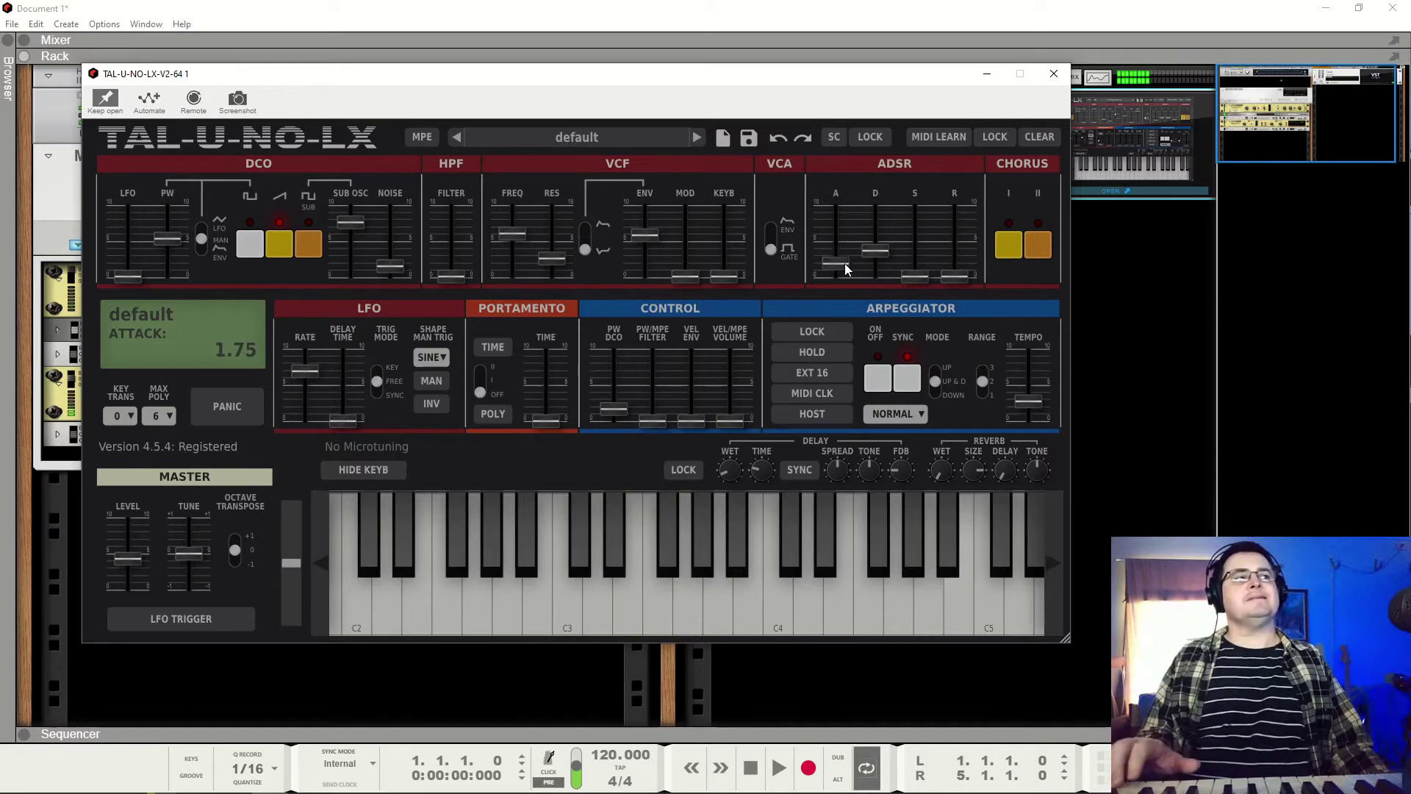
# Step: Set the VCA to ENV and compare POS and NEG filter envelope modes with the arpeggiator on and off, leaving NEG and the arpeggiator off
pyautogui.click(772, 228)
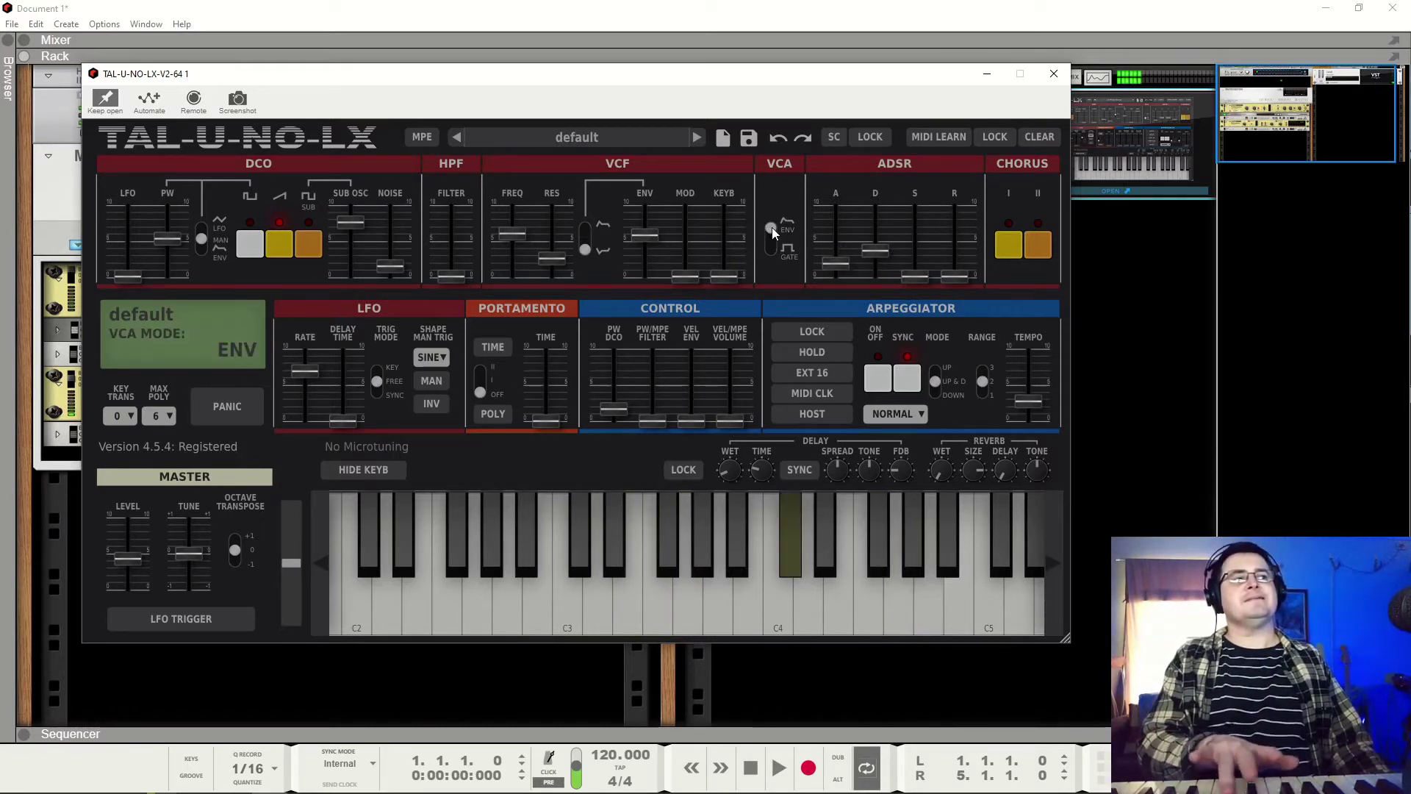
pyautogui.click(880, 379)
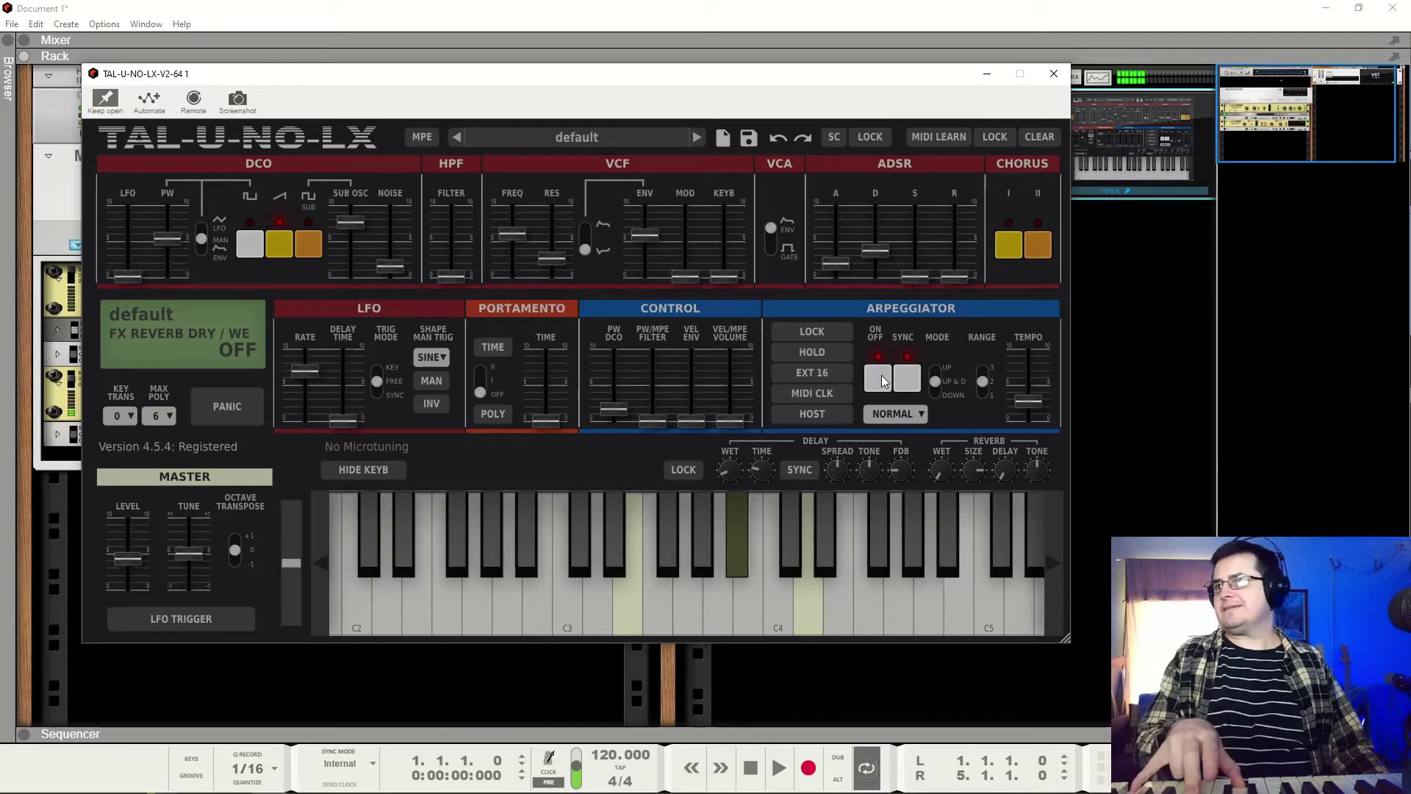
pyautogui.click(582, 229)
pyautogui.click(586, 242)
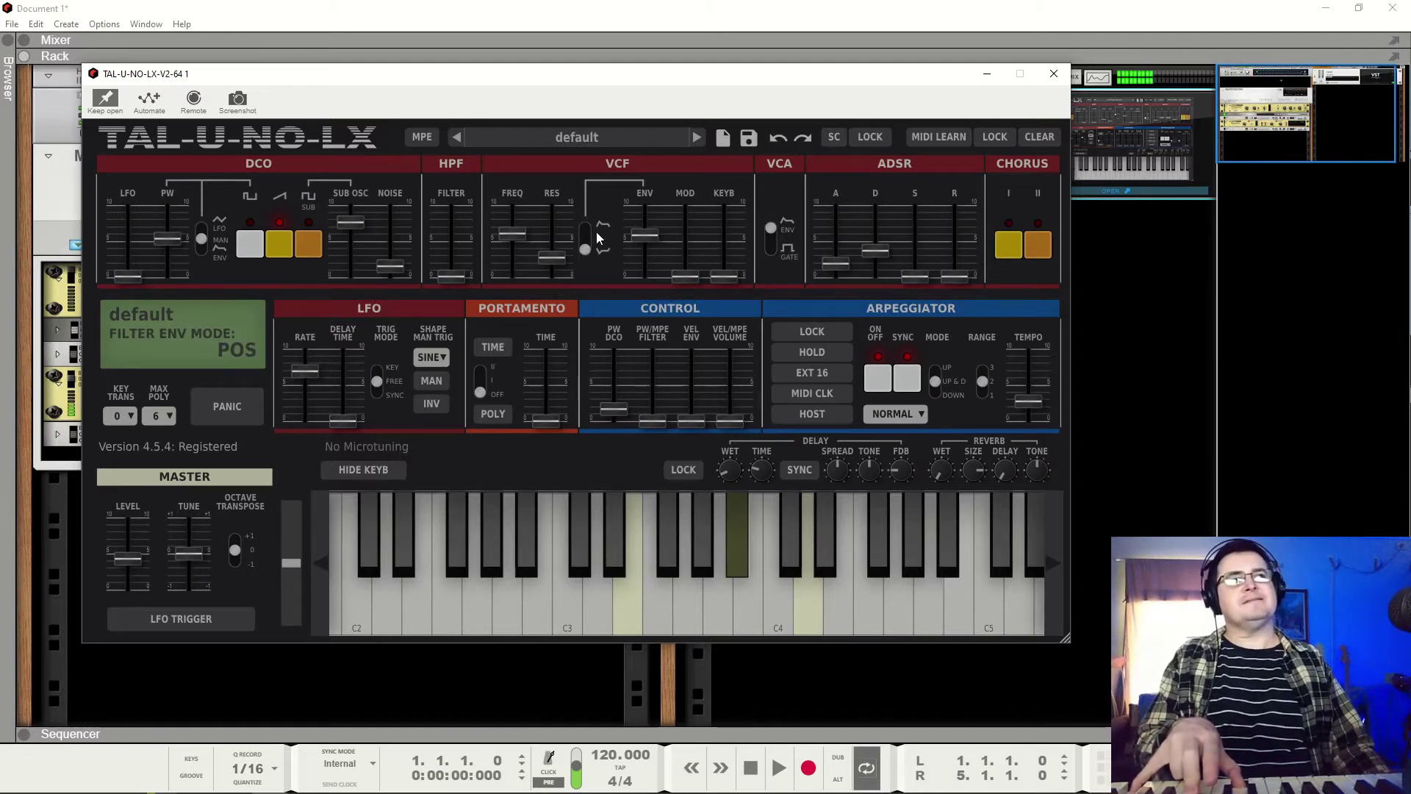
pyautogui.click(882, 377)
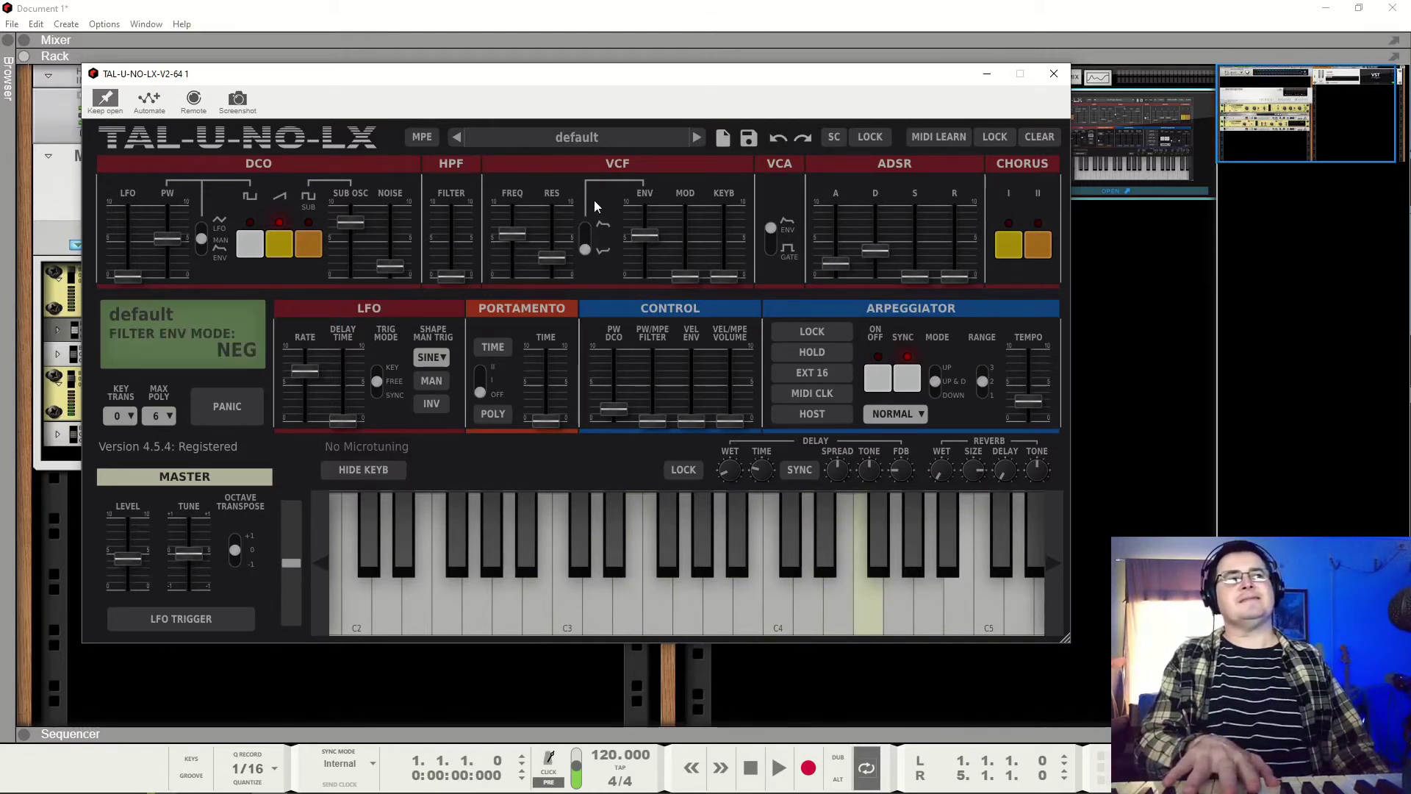
pyautogui.click(586, 232)
pyautogui.click(586, 229)
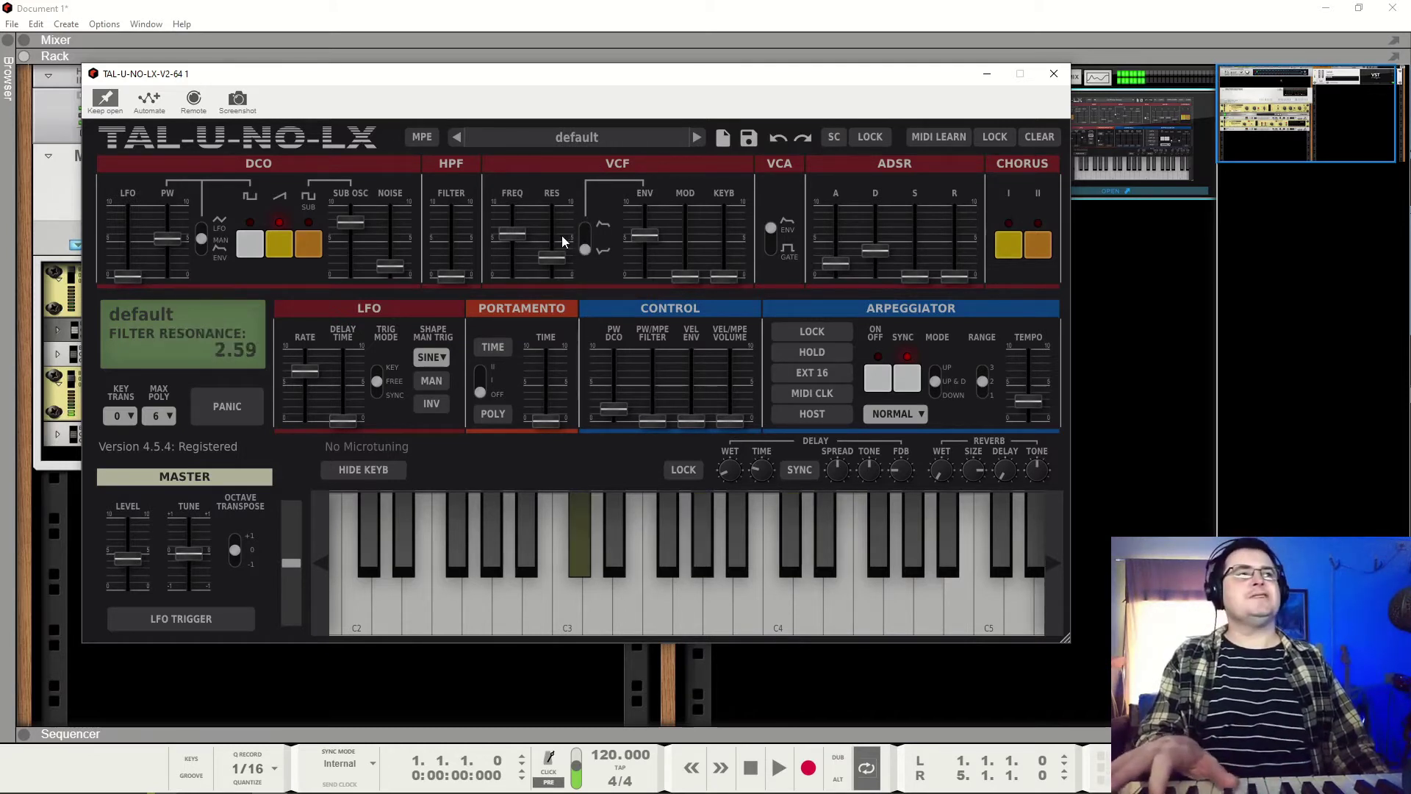
# Step: Set the VCF envelope amount to 3.81 with a slightly higher cutoff, lengthen the attack and reduce the decay to zero
pyautogui.moveTo(514, 235); pyautogui.dragTo(516, 232)
pyautogui.moveTo(641, 237); pyautogui.dragTo(651, 251)
pyautogui.moveTo(835, 264); pyautogui.dragTo(916, 291)
pyautogui.click(875, 253)
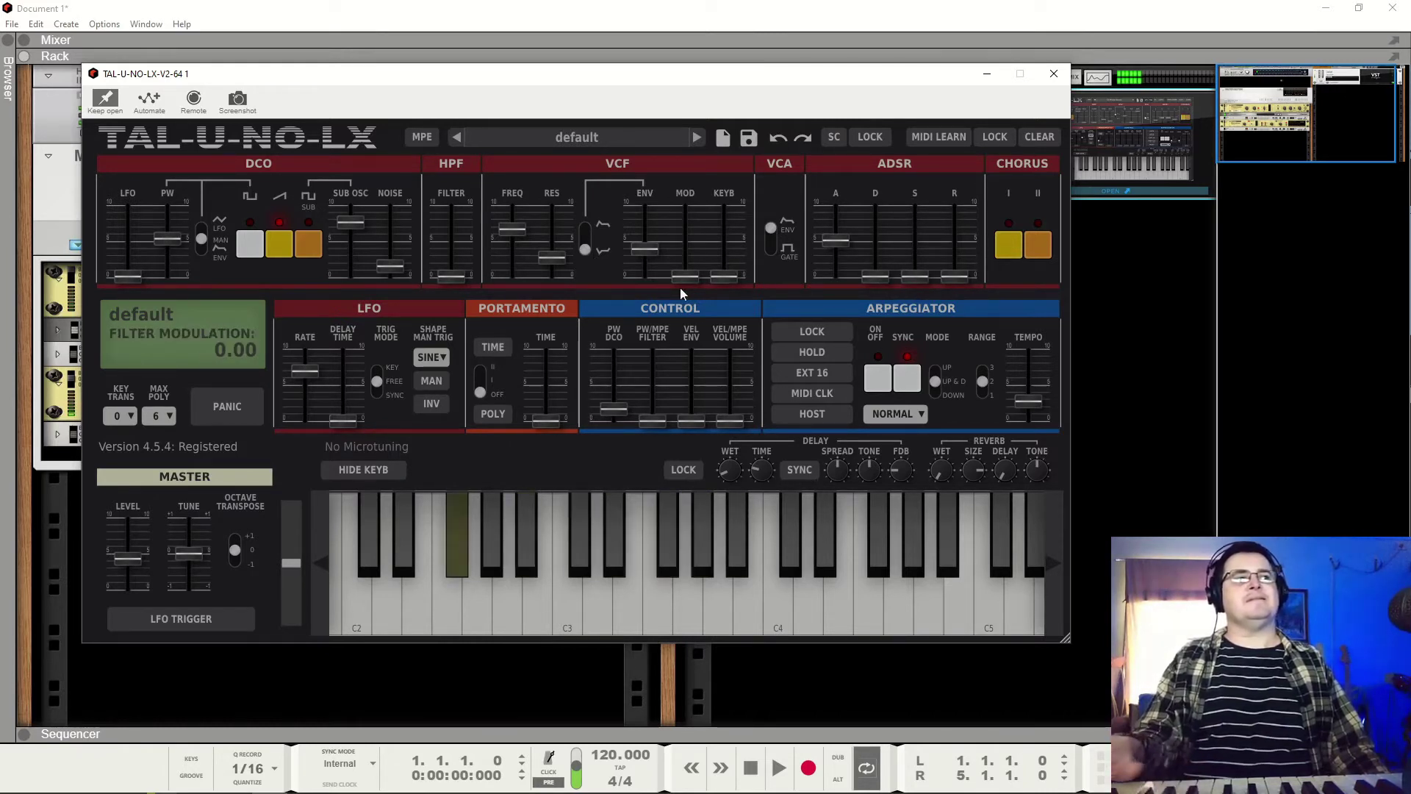
# Step: Raise the filter resonance to 6.50, keep the release at 0.00 and switch the VCA to GATE mode
pyautogui.moveTo(566, 246); pyautogui.dragTo(569, 225)
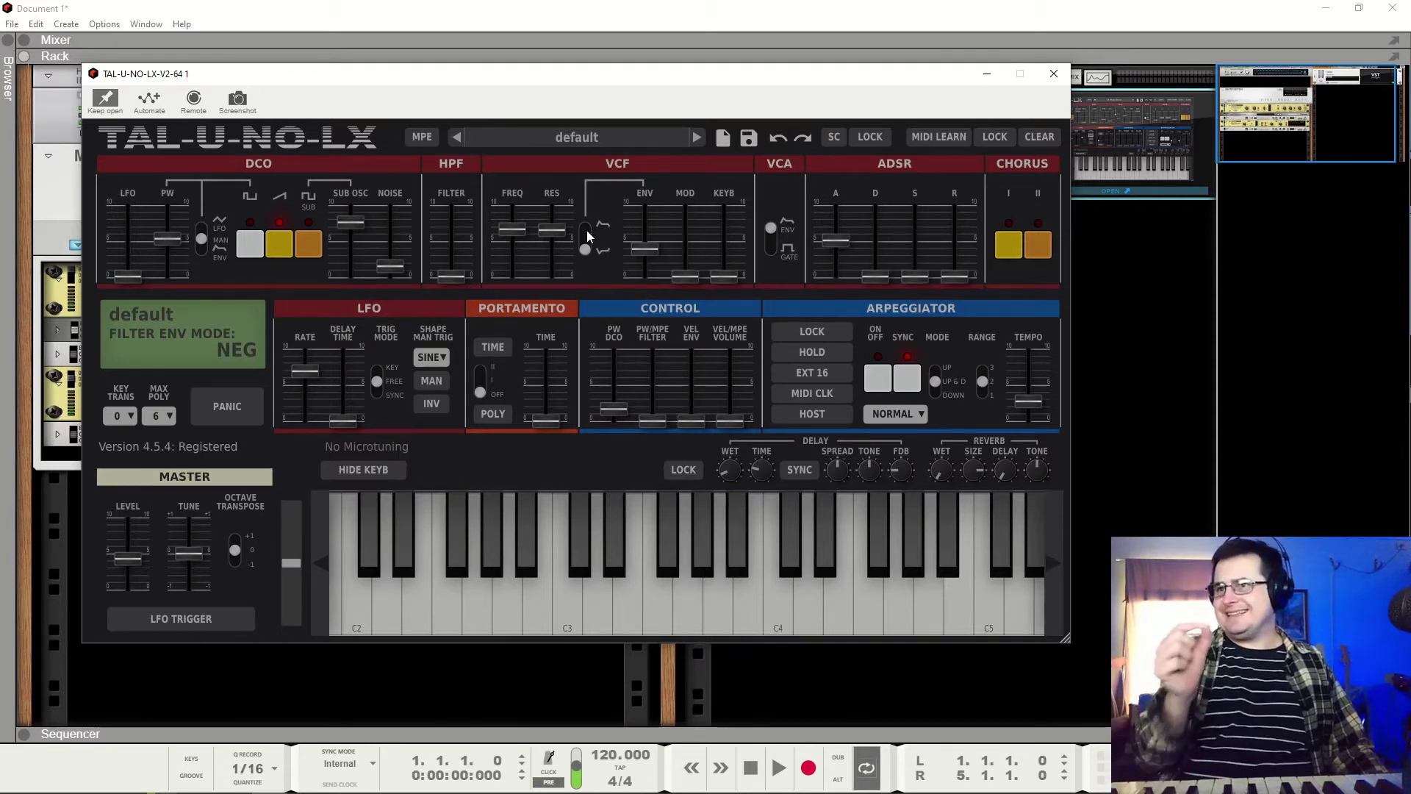
pyautogui.moveTo(945, 273)
pyautogui.mouseDown()
pyautogui.moveTo(957, 261)
pyautogui.moveTo(956, 277)
pyautogui.mouseUp()
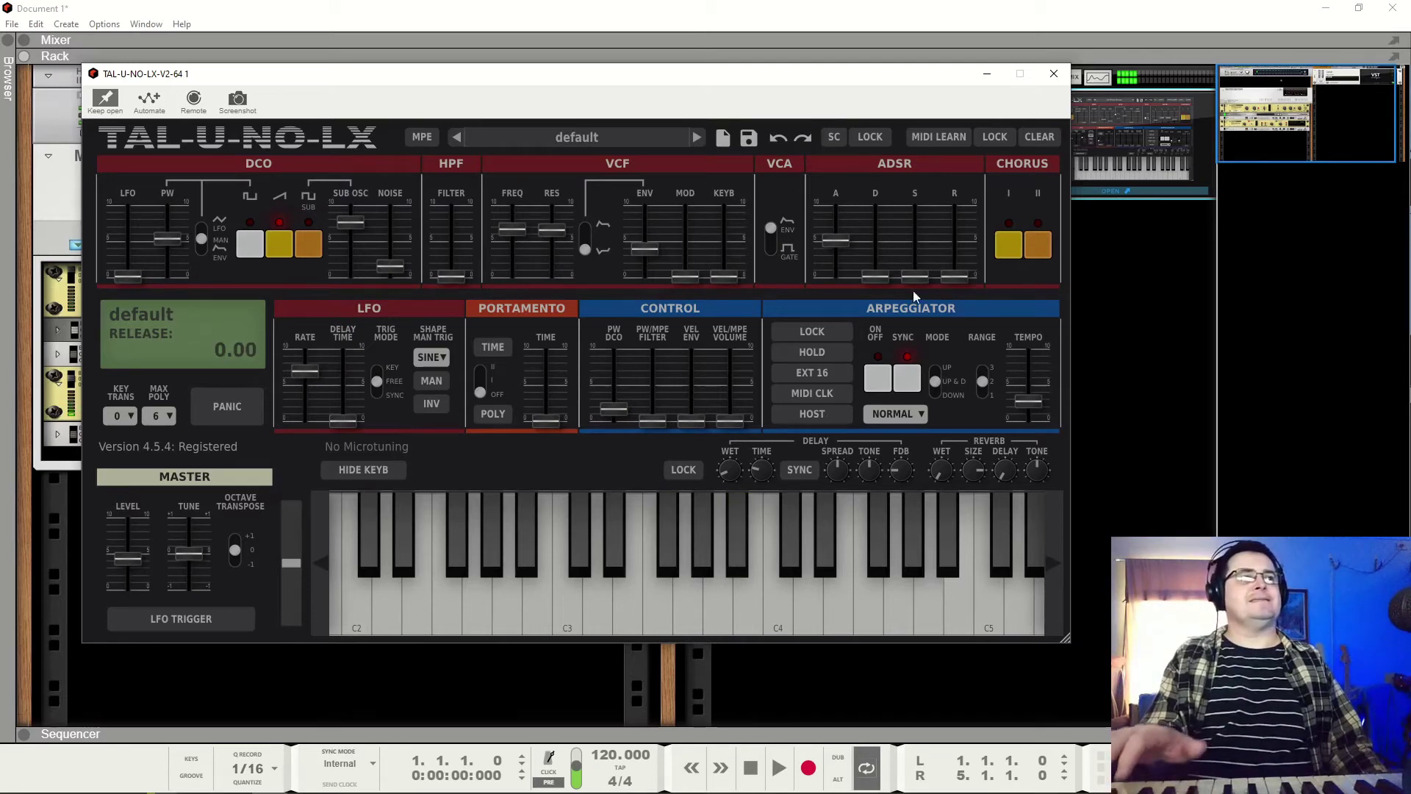
pyautogui.click(770, 248)
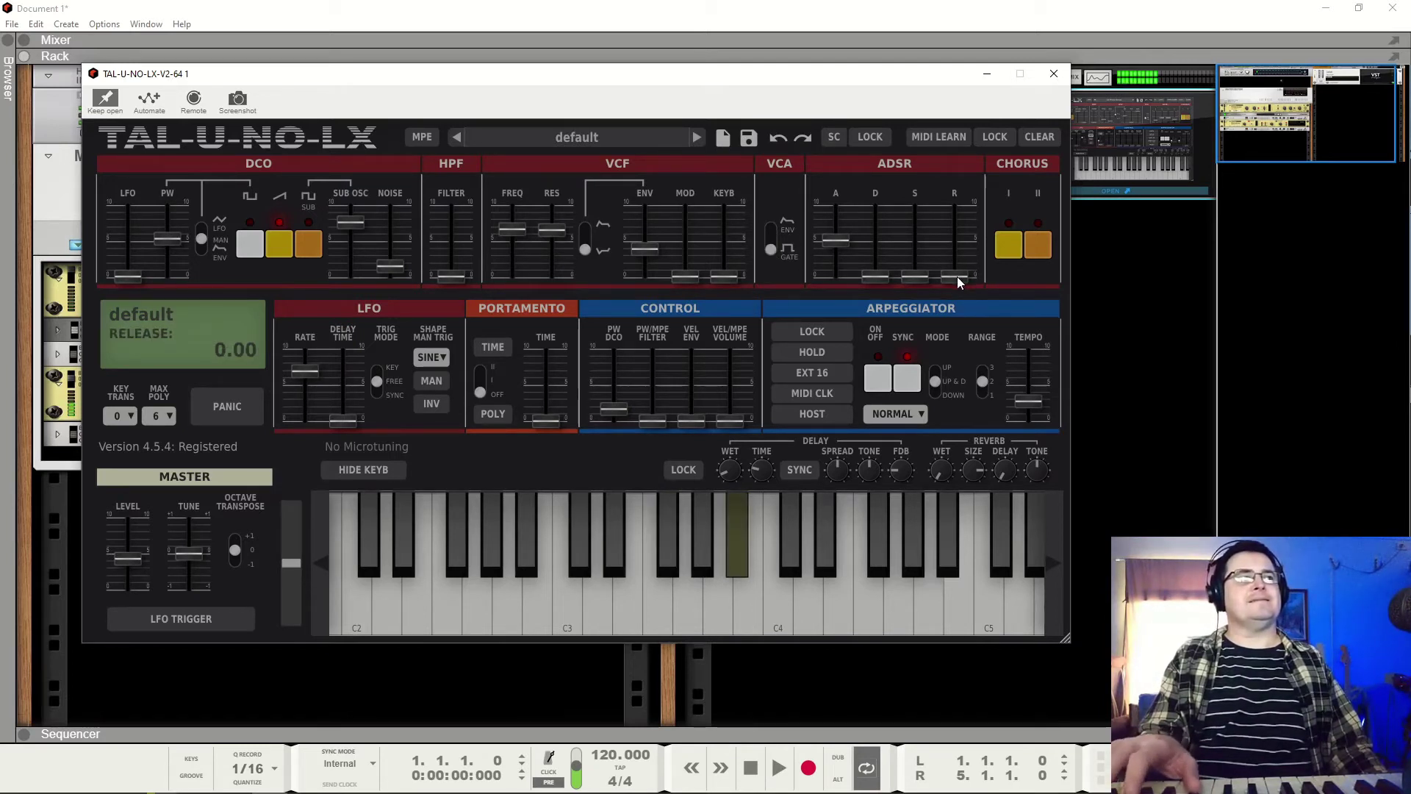
# Step: Raise the ADSR sustain above the middle and lower the filter cutoff to 5.15
pyautogui.moveTo(916, 278)
pyautogui.moveTo(912, 280); pyautogui.dragTo(921, 236)
pyautogui.moveTo(675, 259)
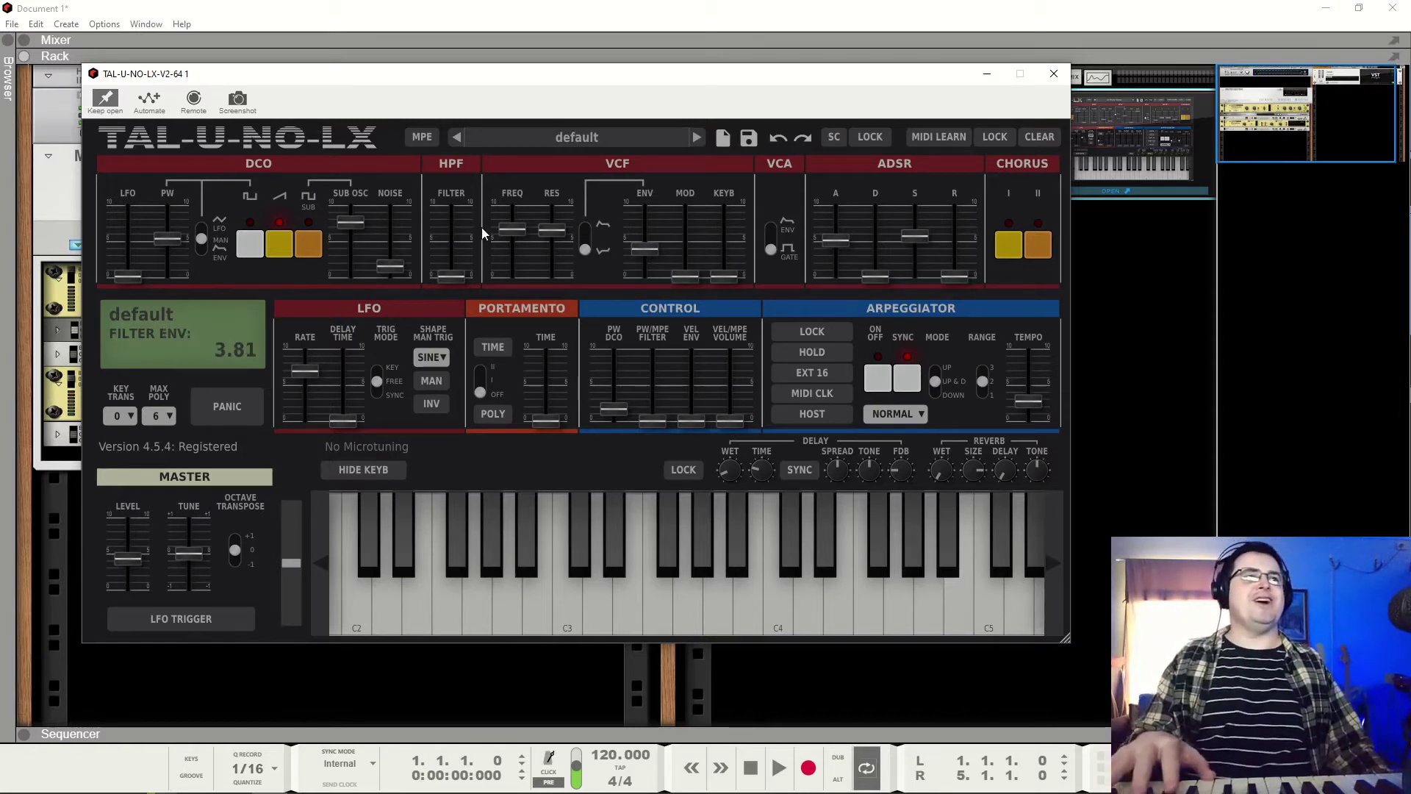
pyautogui.moveTo(512, 229); pyautogui.dragTo(510, 241)
pyautogui.moveTo(545, 233)
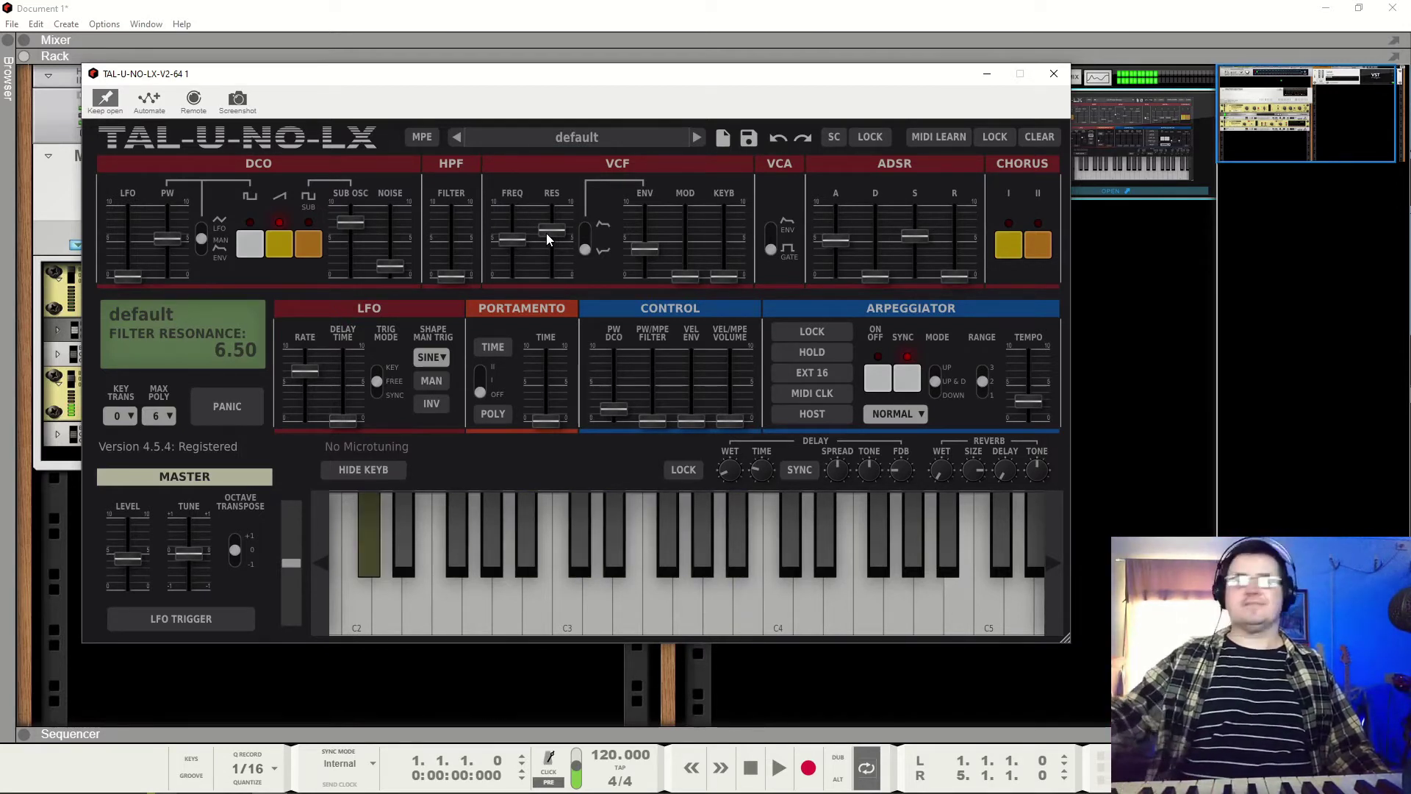
# Step: Set the filter envelope mode to POS with an amount of 0.00, and set the filter modulation to 1.65
pyautogui.click(586, 239)
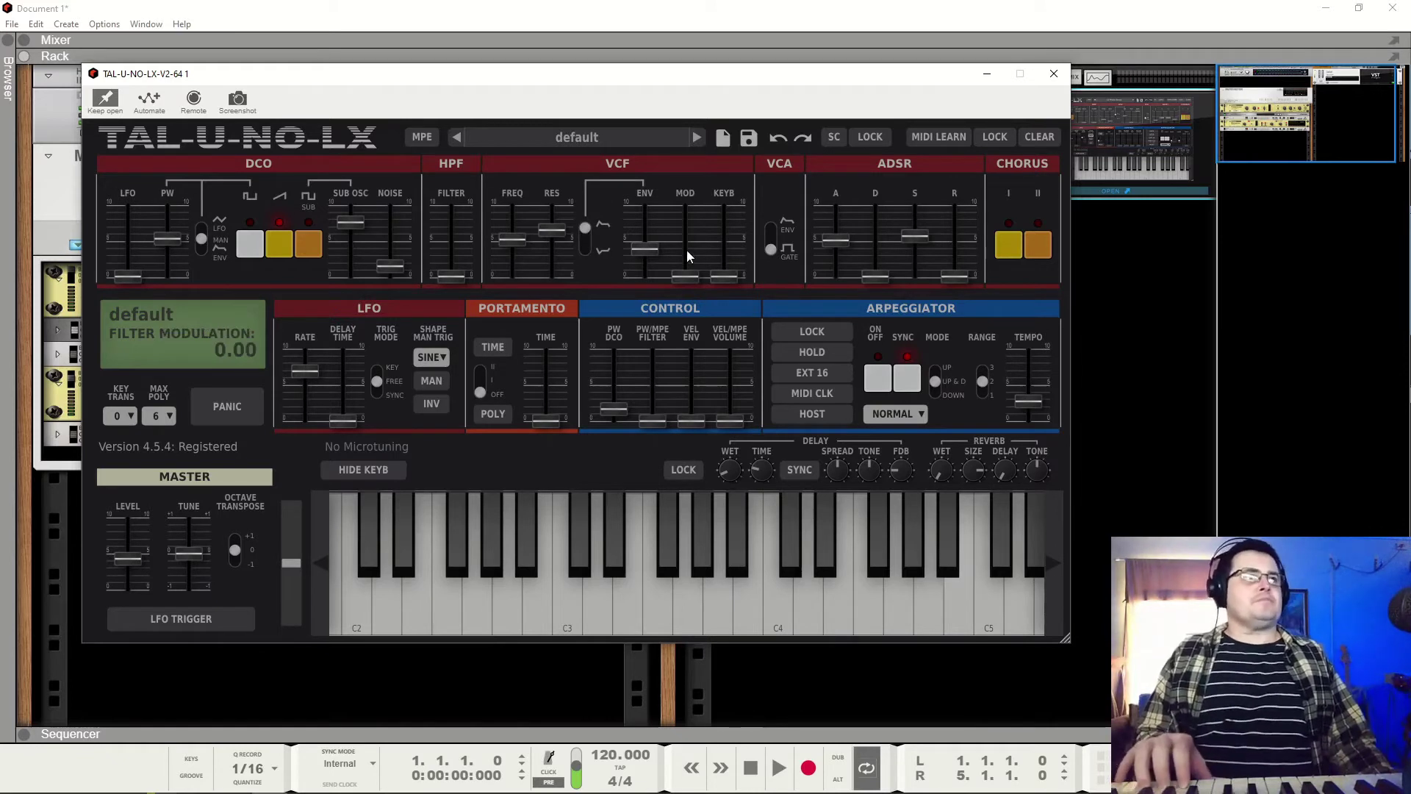
pyautogui.moveTo(660, 258); pyautogui.dragTo(664, 352)
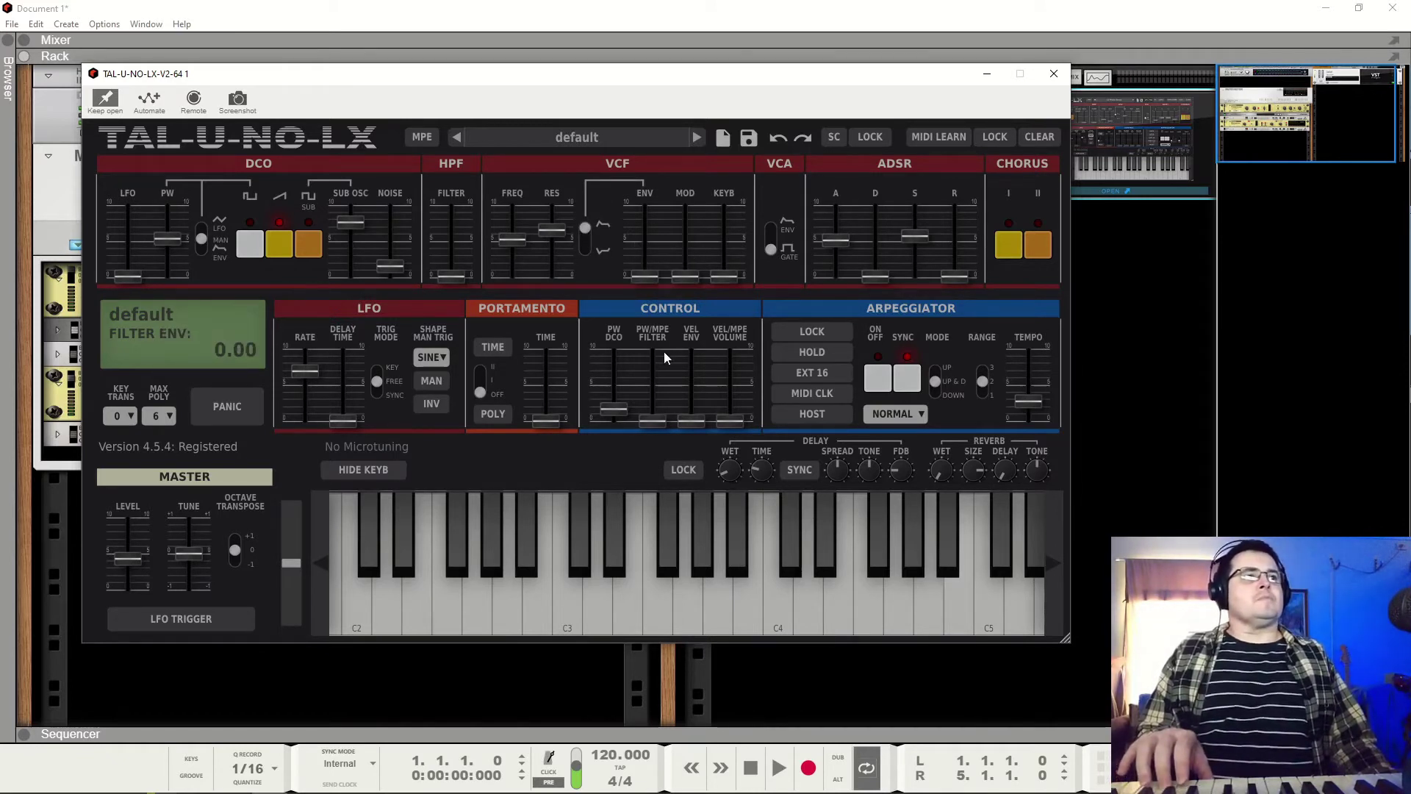
pyautogui.moveTo(685, 284); pyautogui.dragTo(690, 259)
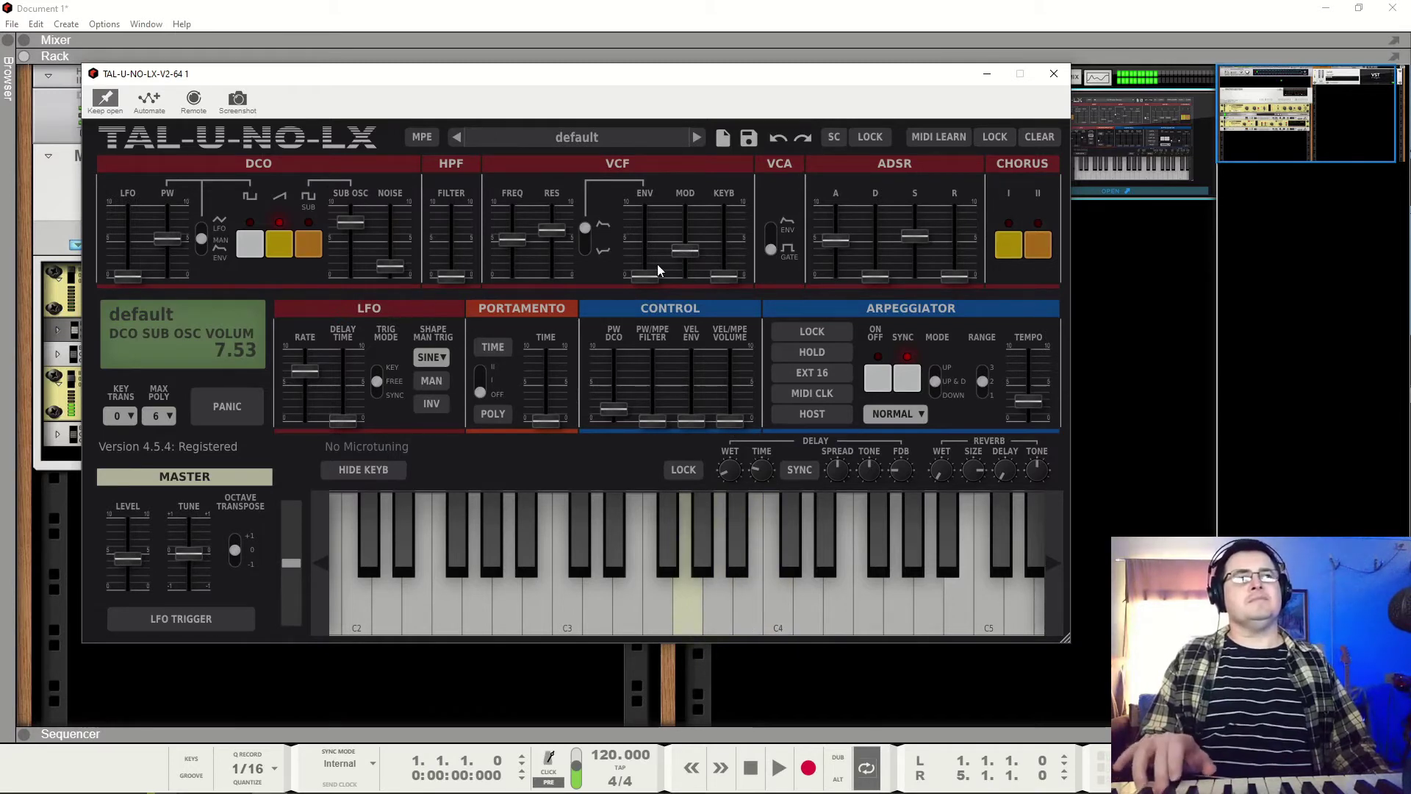
pyautogui.moveTo(691, 254); pyautogui.dragTo(659, 273)
# Step: Set the DCO LFO amount to 2.16, and lower the filter resonance and modulation
pyautogui.moveTo(124, 267); pyautogui.dragTo(130, 263)
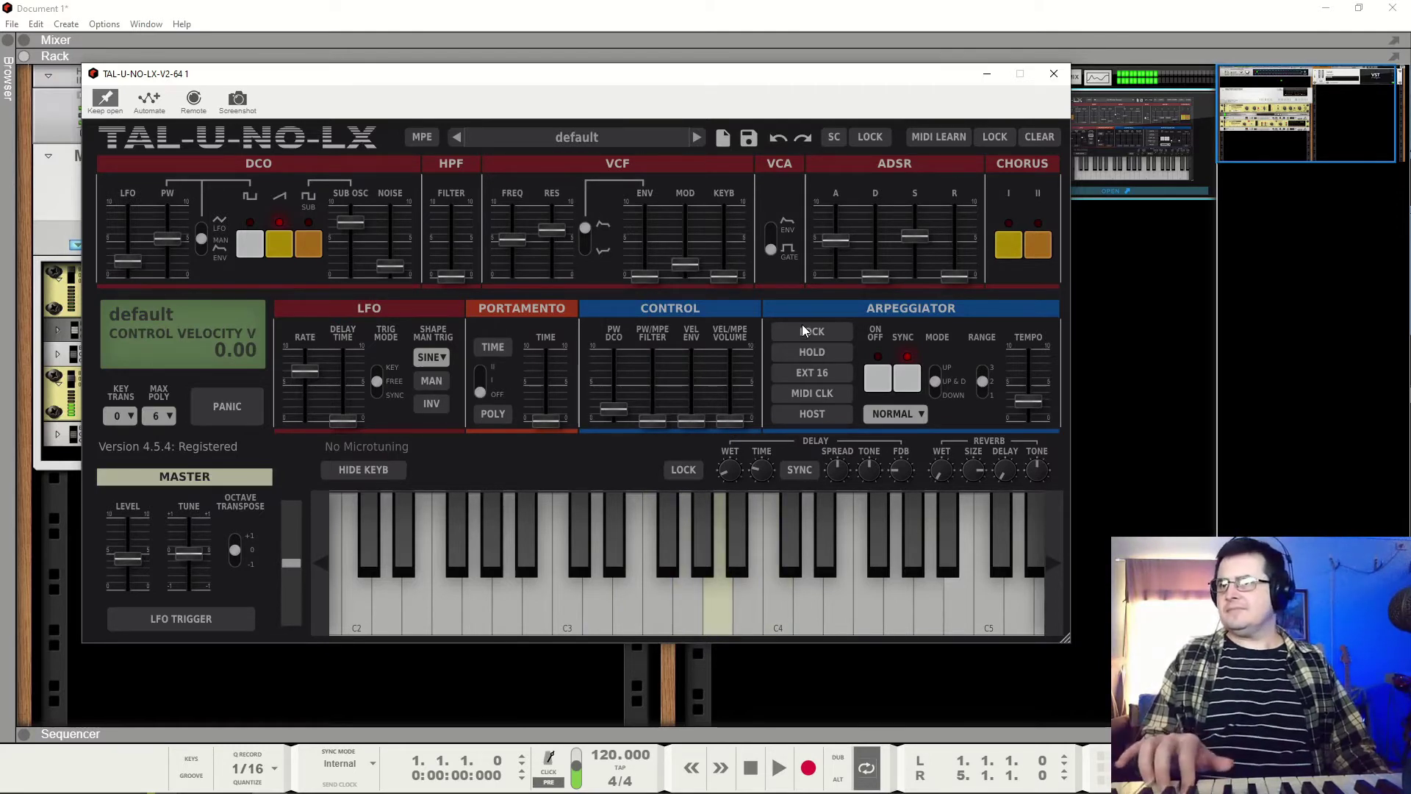
pyautogui.moveTo(551, 232); pyautogui.dragTo(550, 273)
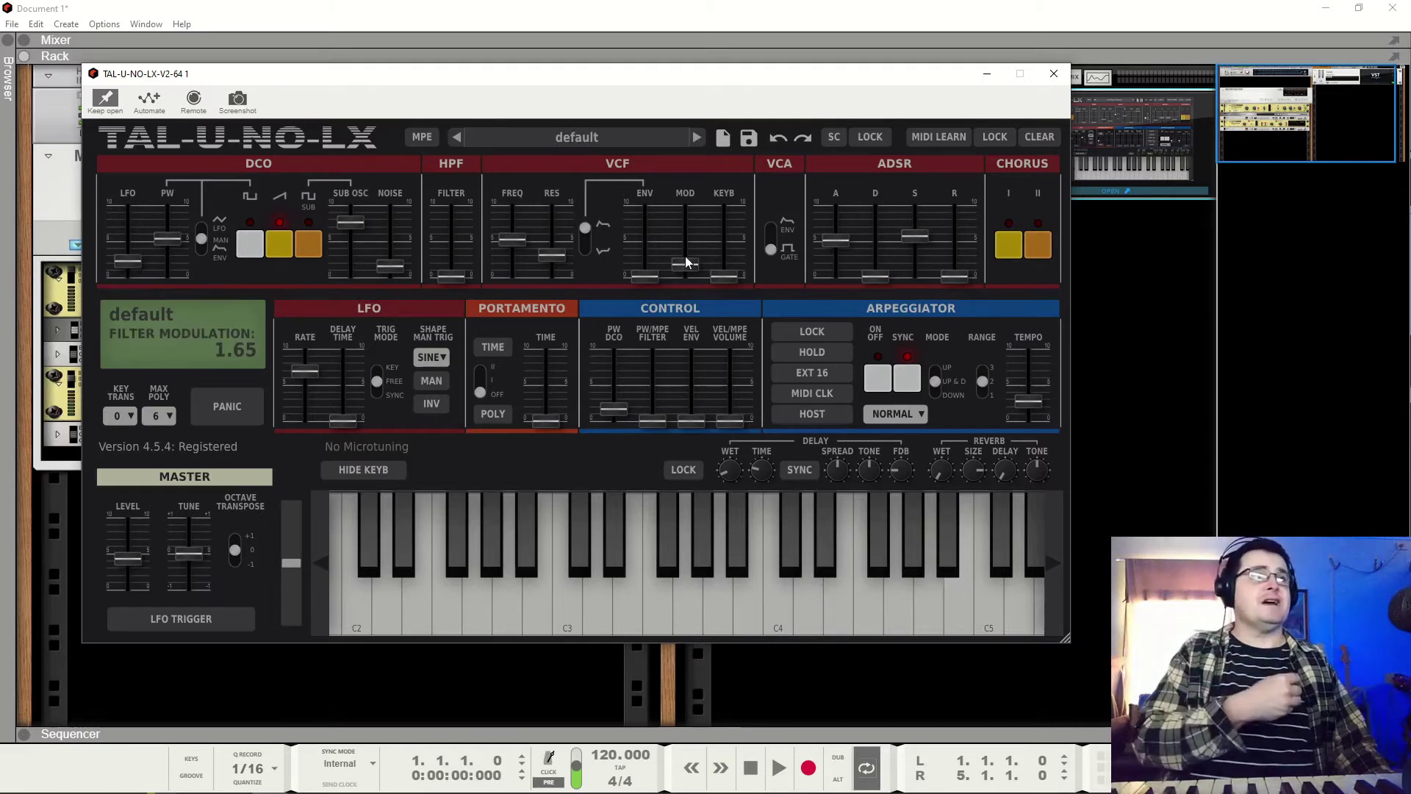
pyautogui.moveTo(680, 261); pyautogui.dragTo(686, 270)
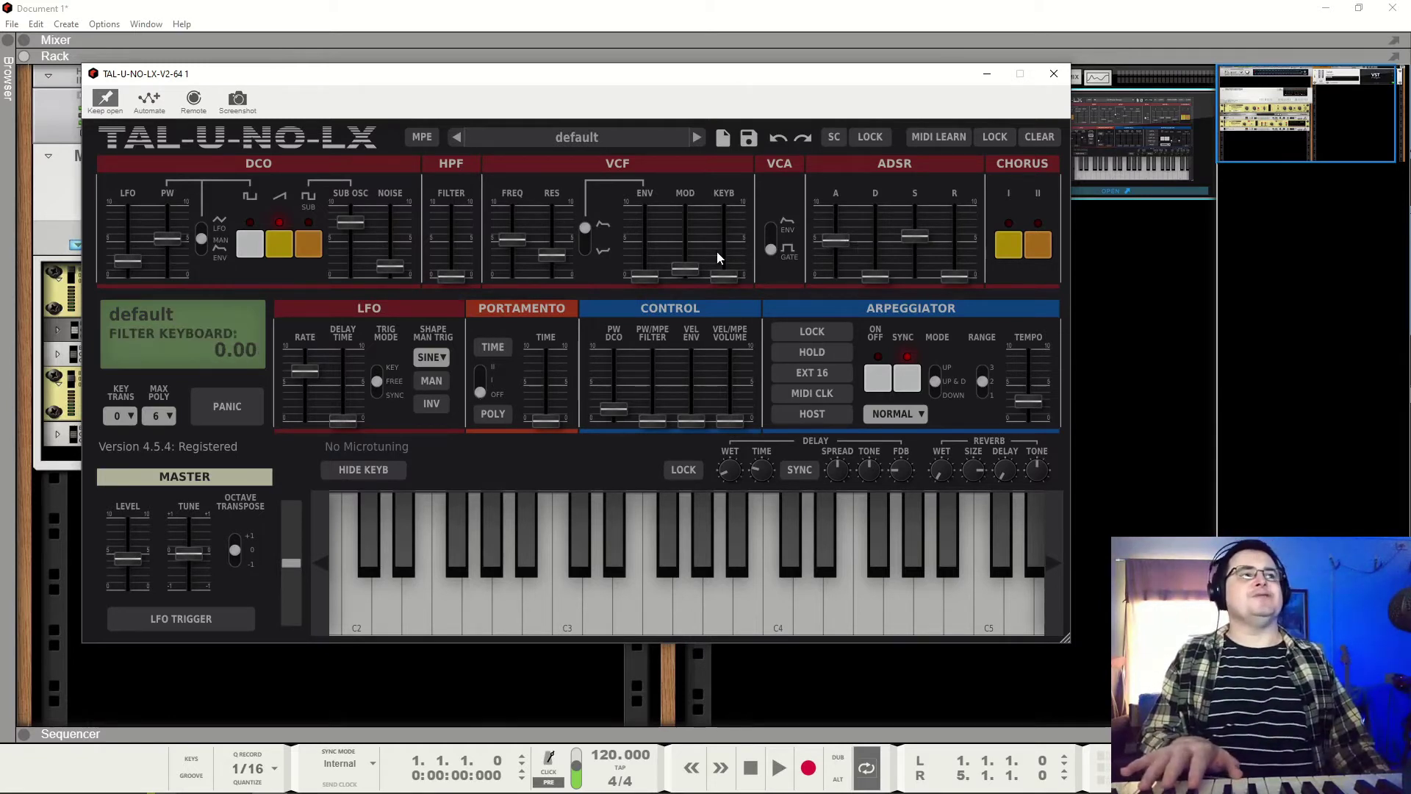
# Step: Remove the filter modulation and DCO noise, lower the DCO LFO amount, and try full filter keyboard tracking before setting it to 0.00
pyautogui.moveTo(683, 269); pyautogui.dragTo(738, 198)
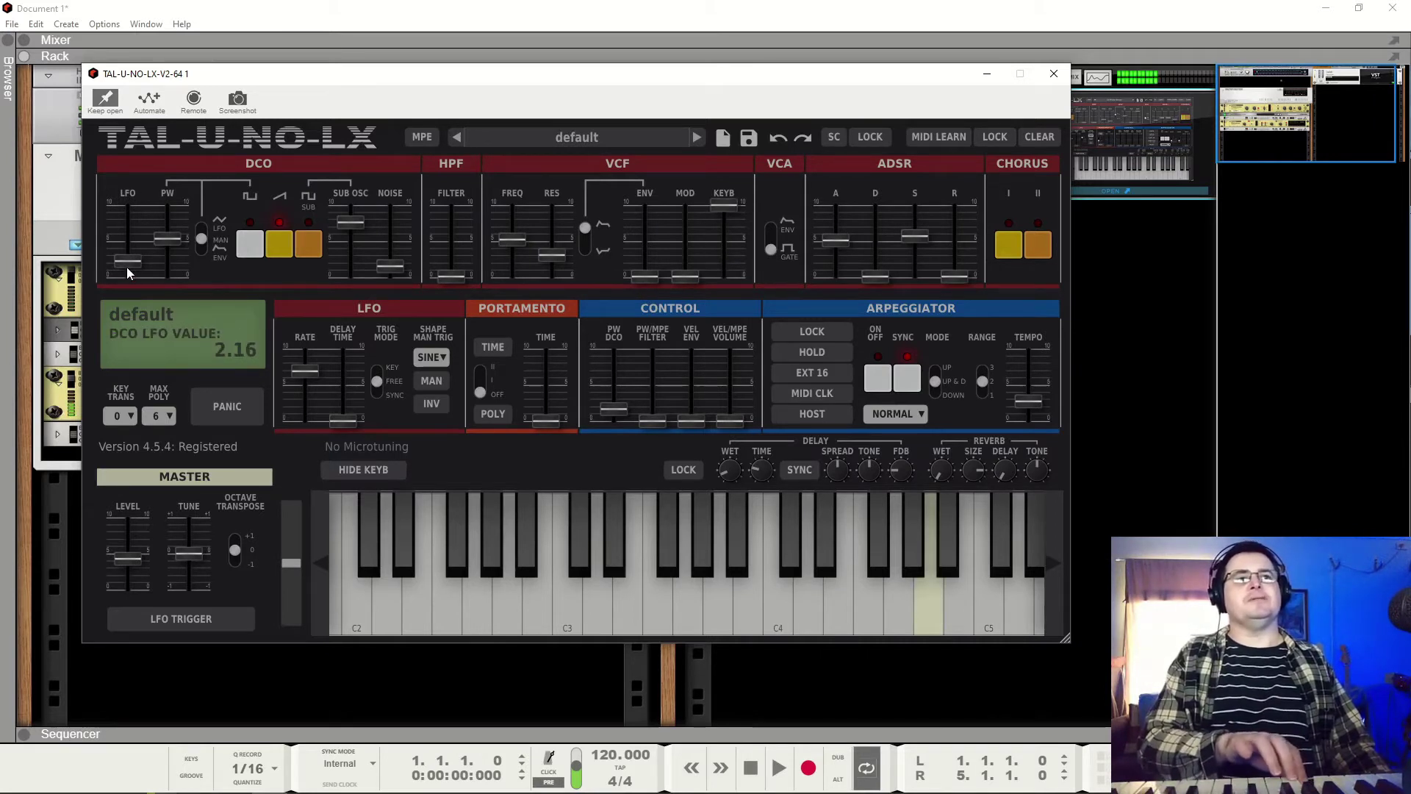
pyautogui.moveTo(127, 267); pyautogui.dragTo(127, 274)
pyautogui.moveTo(389, 266); pyautogui.dragTo(397, 288)
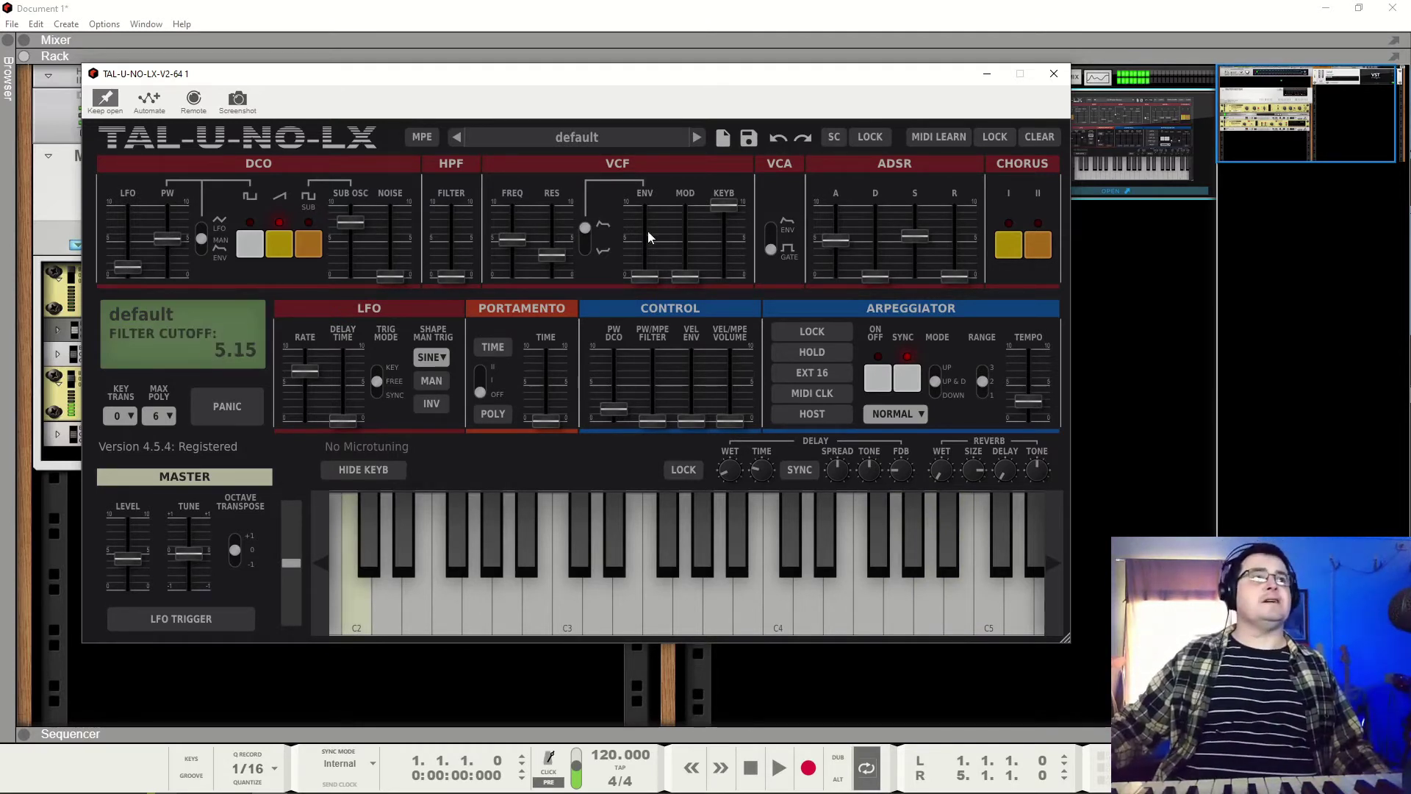
pyautogui.moveTo(731, 208); pyautogui.dragTo(733, 310)
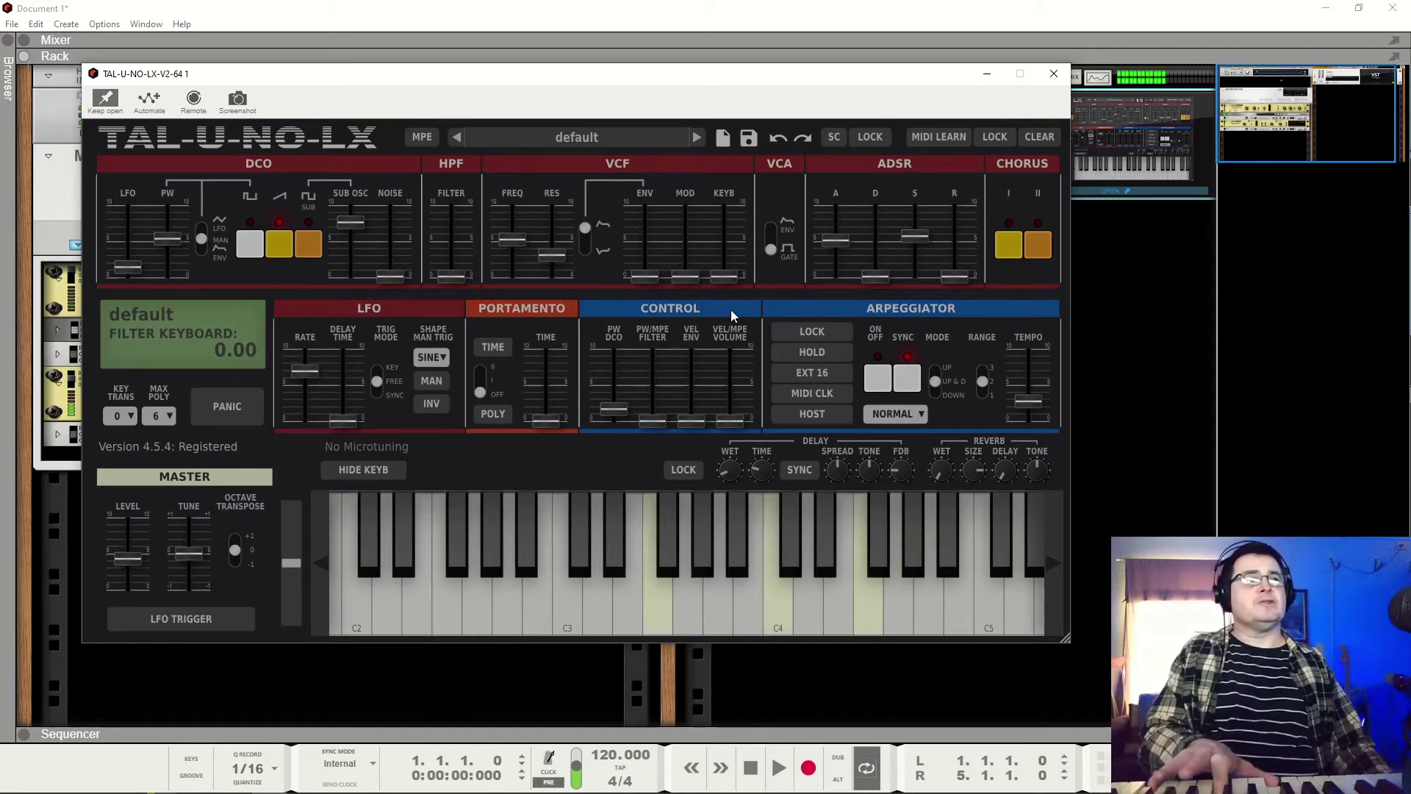
# Step: Try filter keyboard tracking at 4.74 and at maximum, and return it to 0.00
pyautogui.click(785, 253)
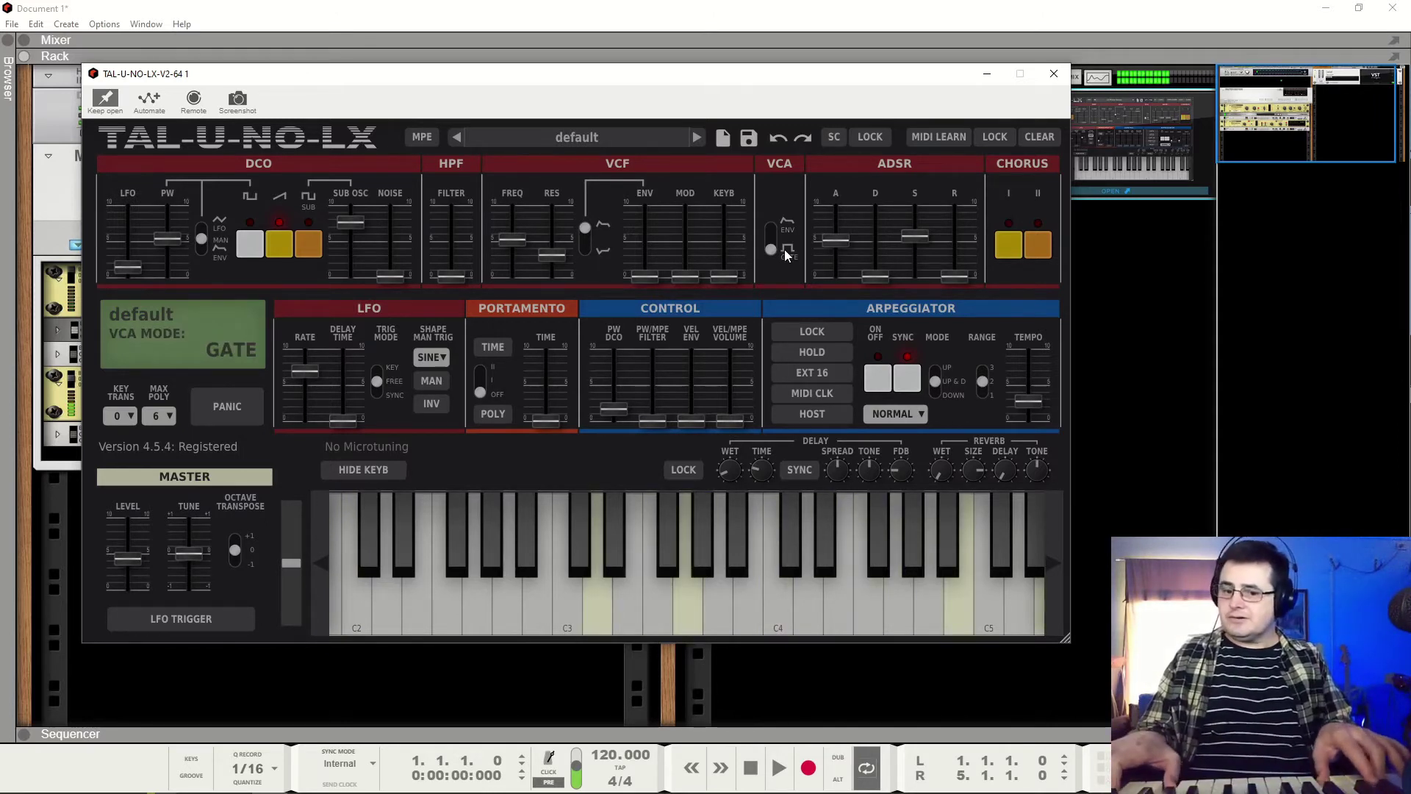
pyautogui.moveTo(726, 280)
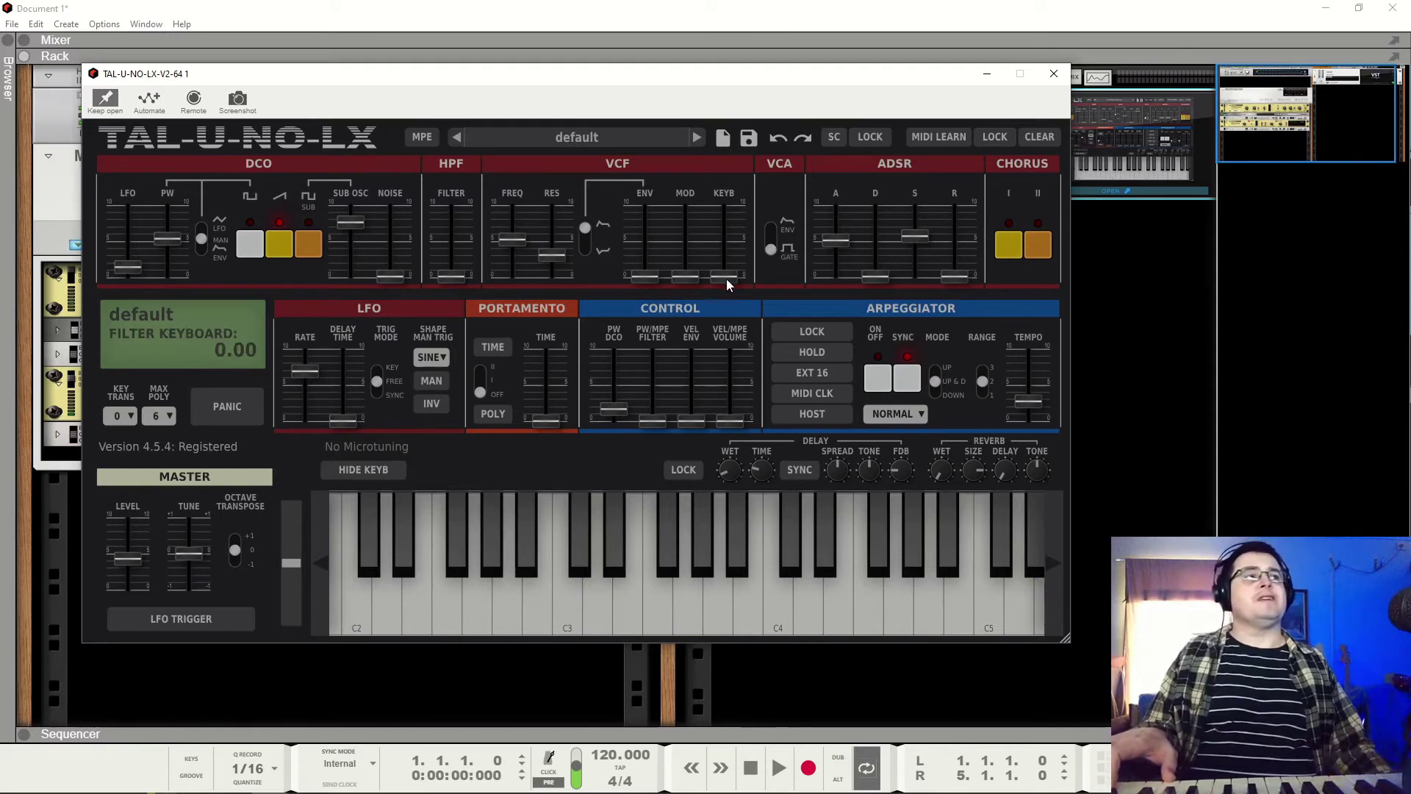
pyautogui.moveTo(727, 280); pyautogui.dragTo(738, 244)
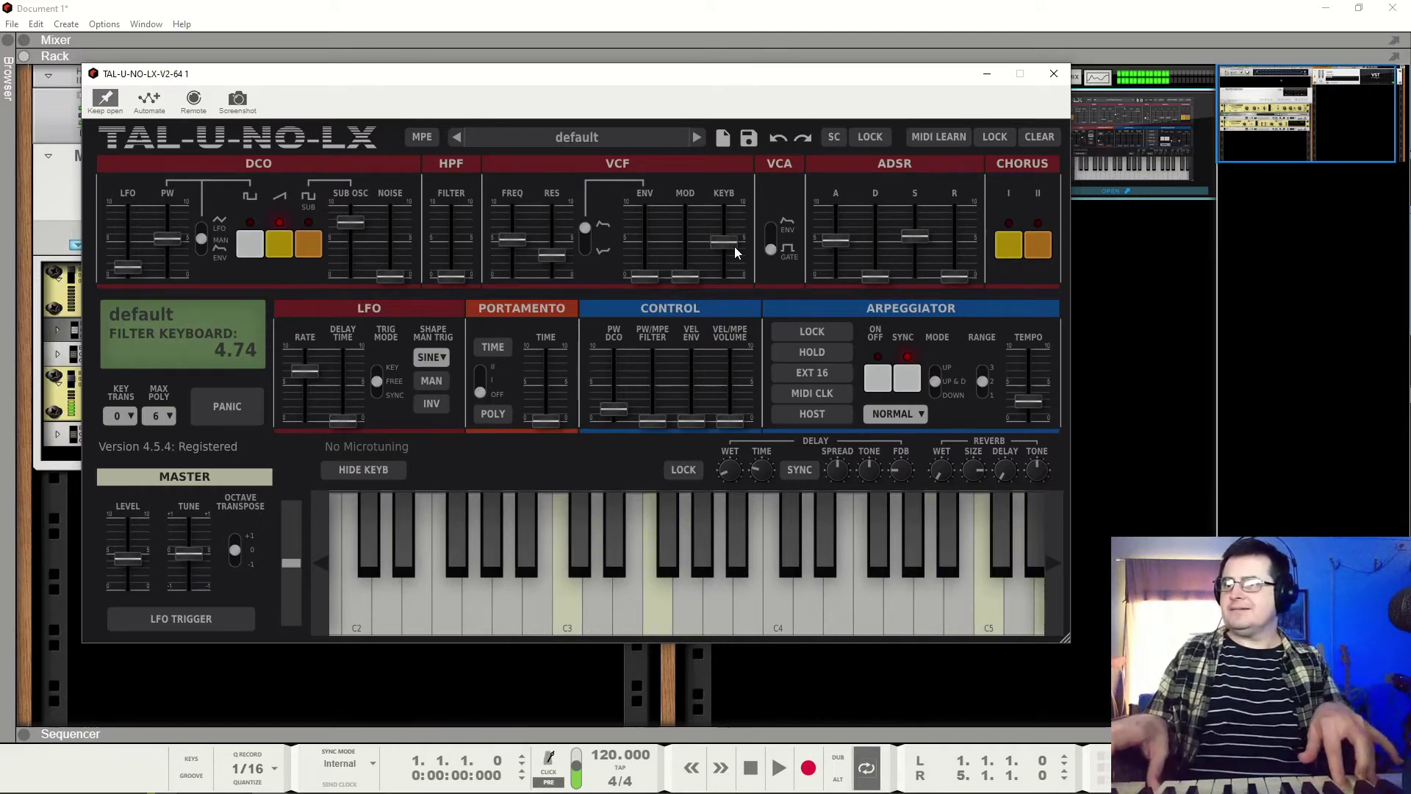
pyautogui.moveTo(712, 241); pyautogui.dragTo(759, 138)
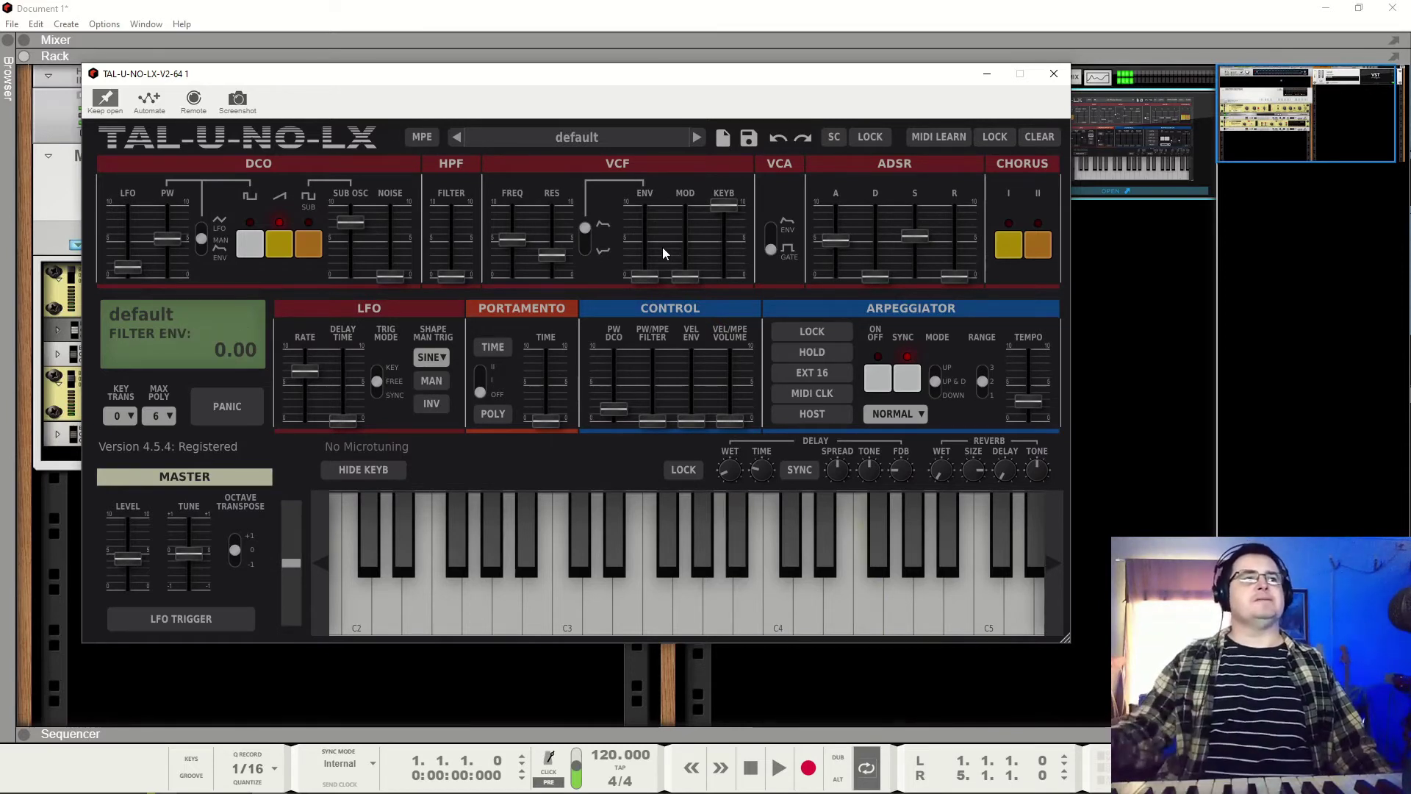
pyautogui.moveTo(732, 211); pyautogui.dragTo(734, 288)
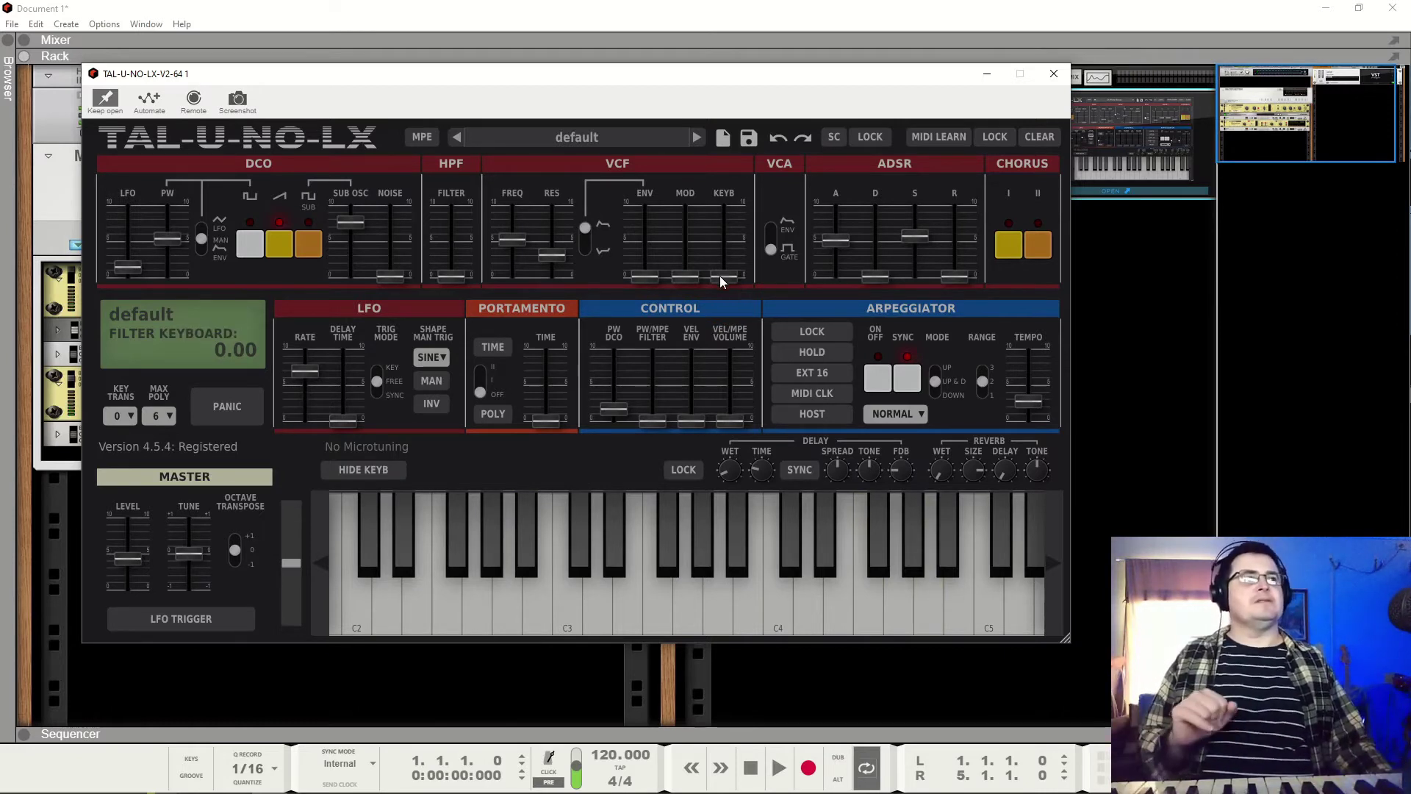
pyautogui.moveTo(721, 276); pyautogui.dragTo(721, 322)
pyautogui.click(696, 227)
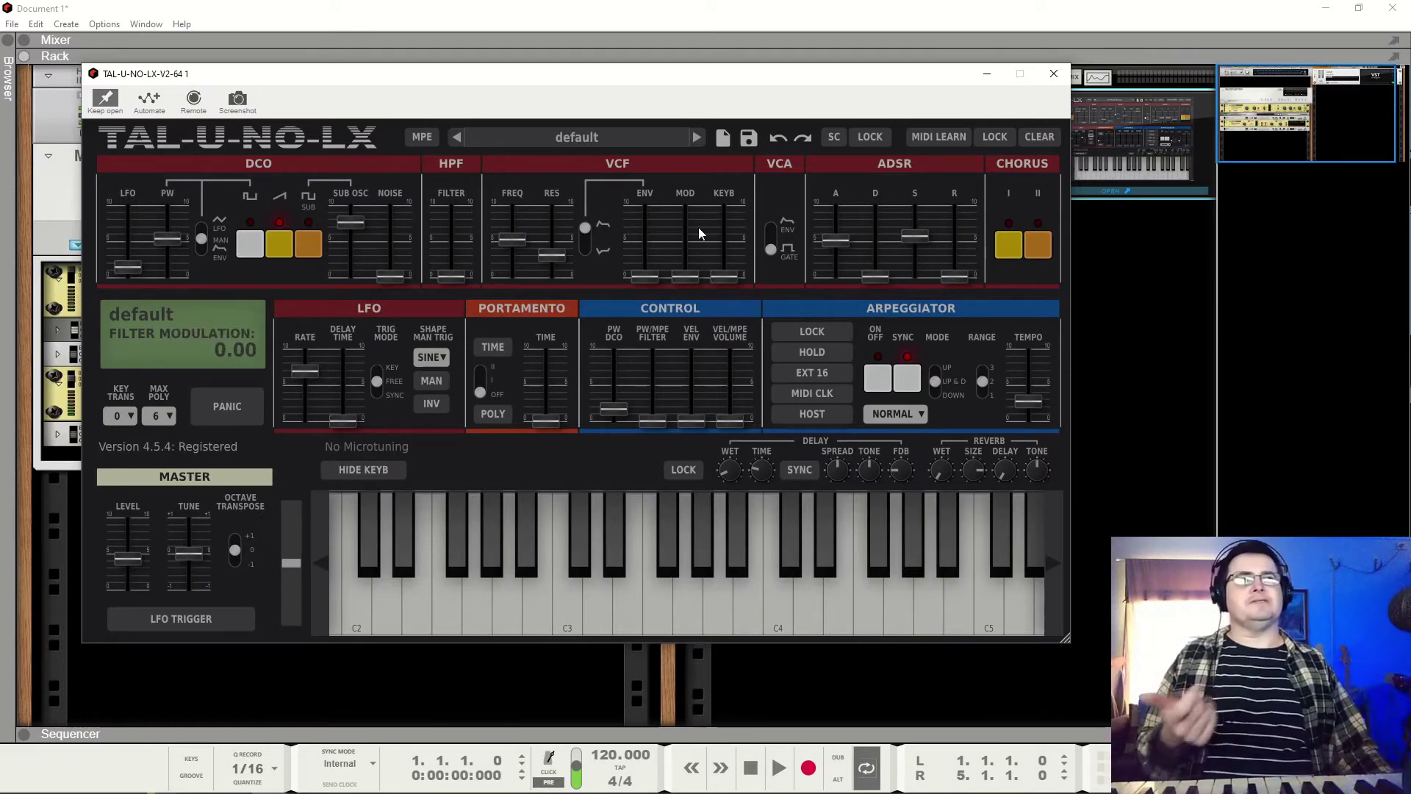
# Step: Raise the filter envelope amount slightly, lower the filter cutoff, and set the filter keyboard tracking to about the middle
pyautogui.moveTo(652, 276); pyautogui.dragTo(654, 258)
pyautogui.moveTo(512, 239); pyautogui.dragTo(513, 253)
pyautogui.moveTo(724, 277); pyautogui.dragTo(730, 243)
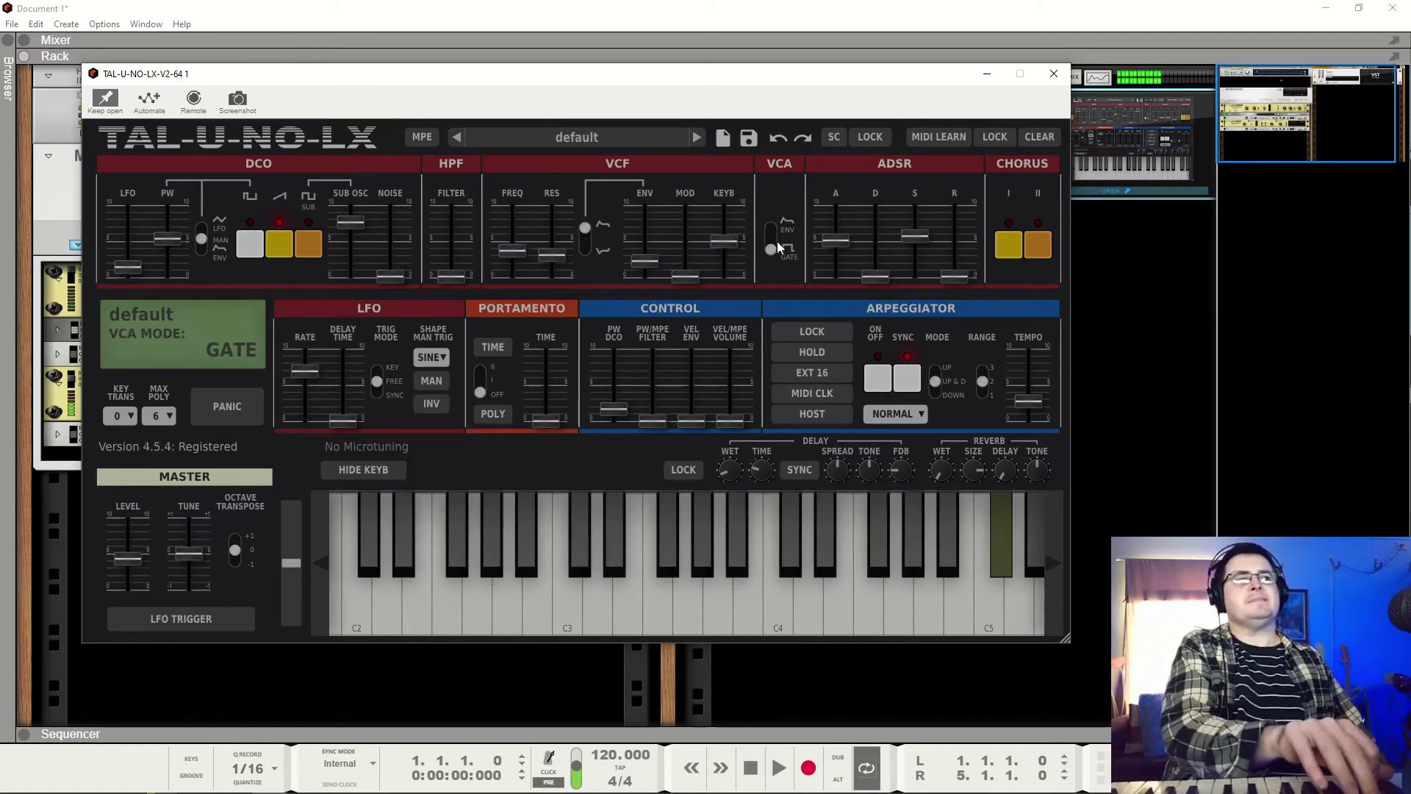
# Step: Raise the ADSR decay and release with the VCA mode set to ENV, and slightly increase the DCO LFO amount
pyautogui.moveTo(872, 264)
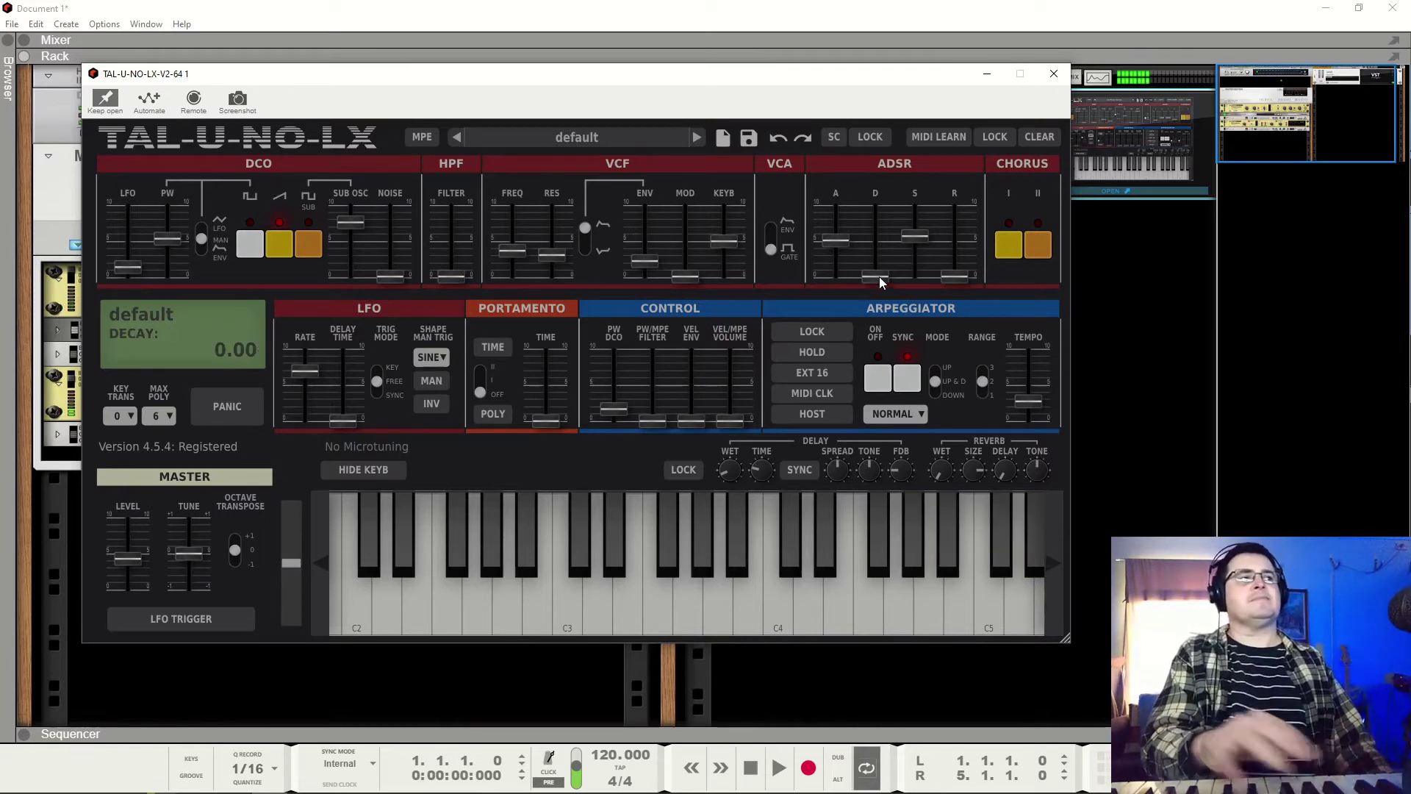
pyautogui.moveTo(879, 277); pyautogui.dragTo(879, 256)
pyautogui.moveTo(910, 240)
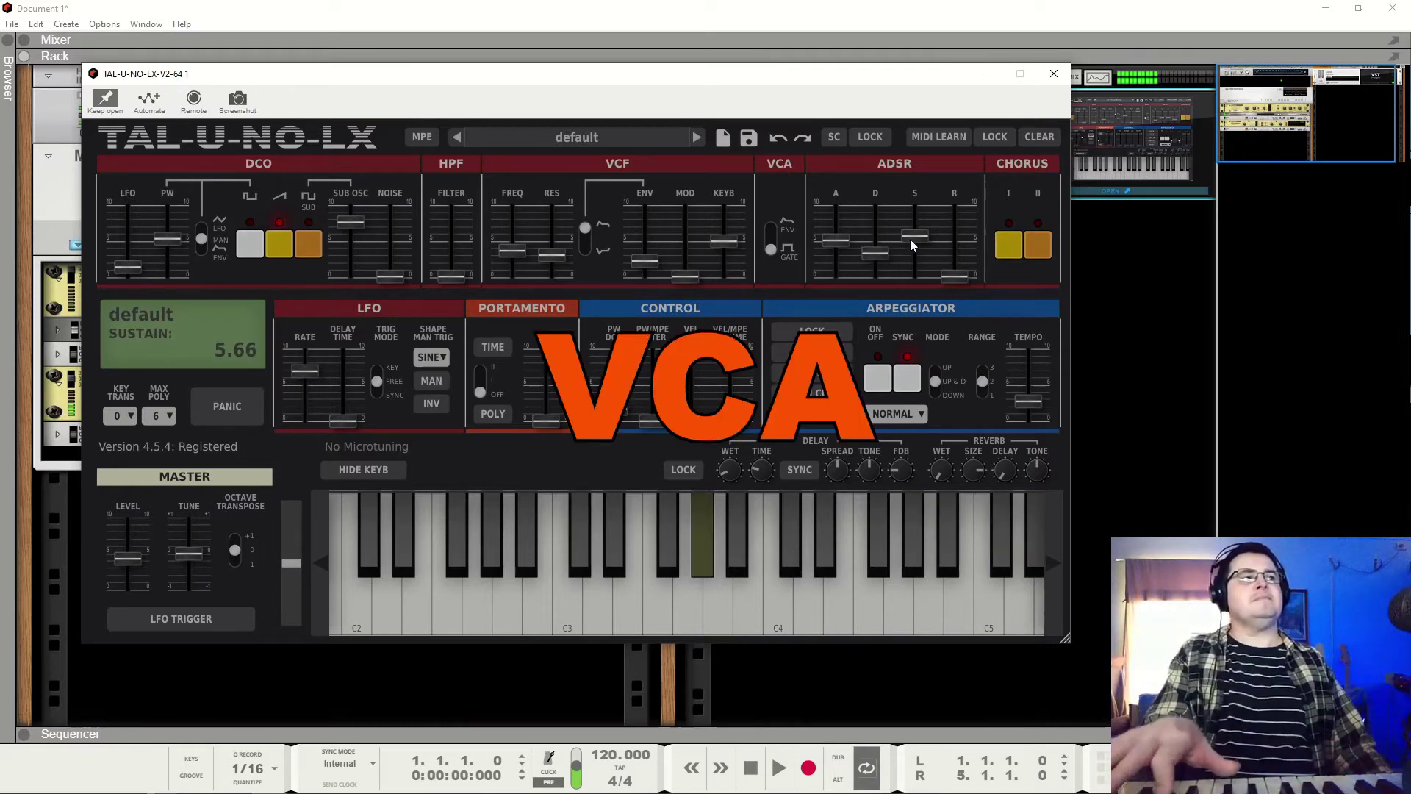
pyautogui.click(772, 250)
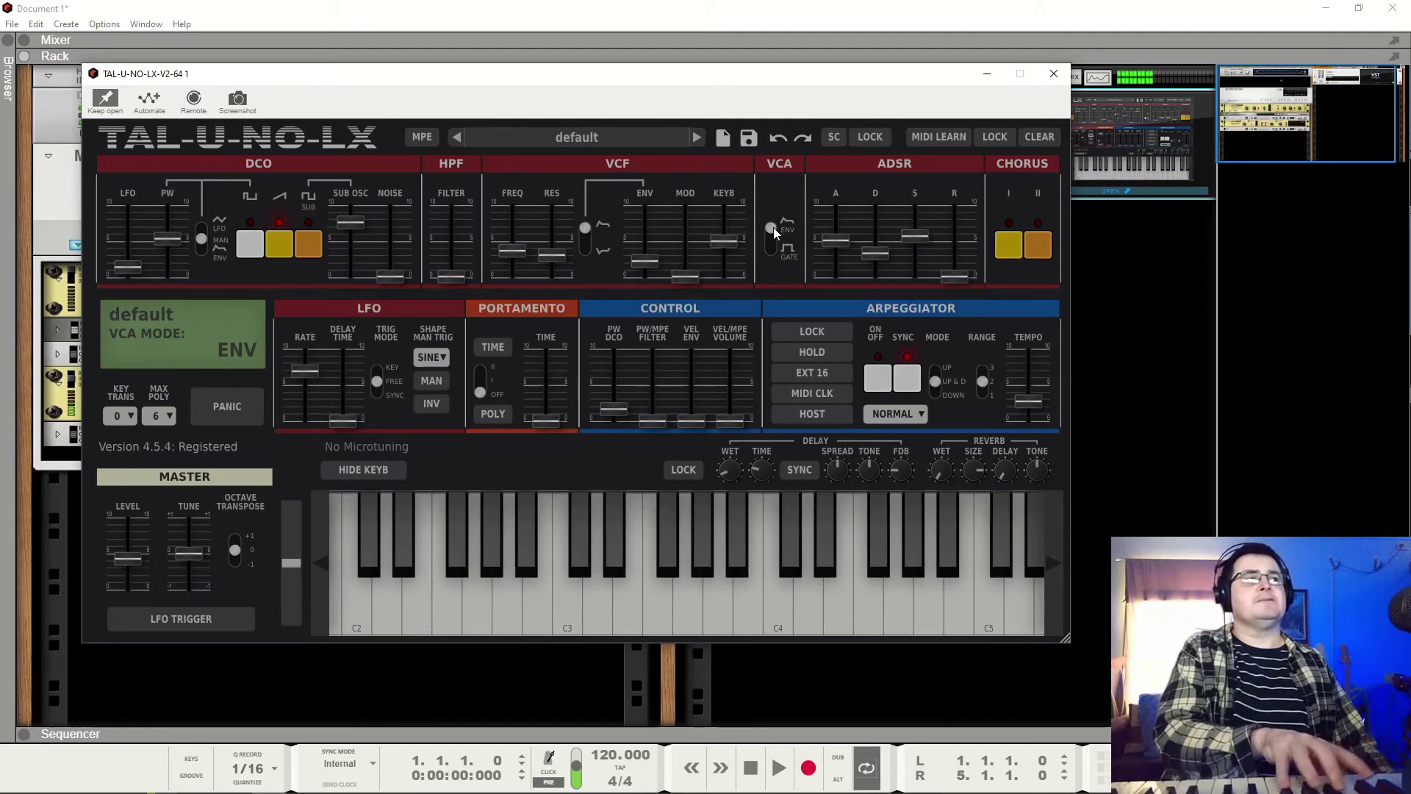
pyautogui.moveTo(955, 275); pyautogui.dragTo(971, 243)
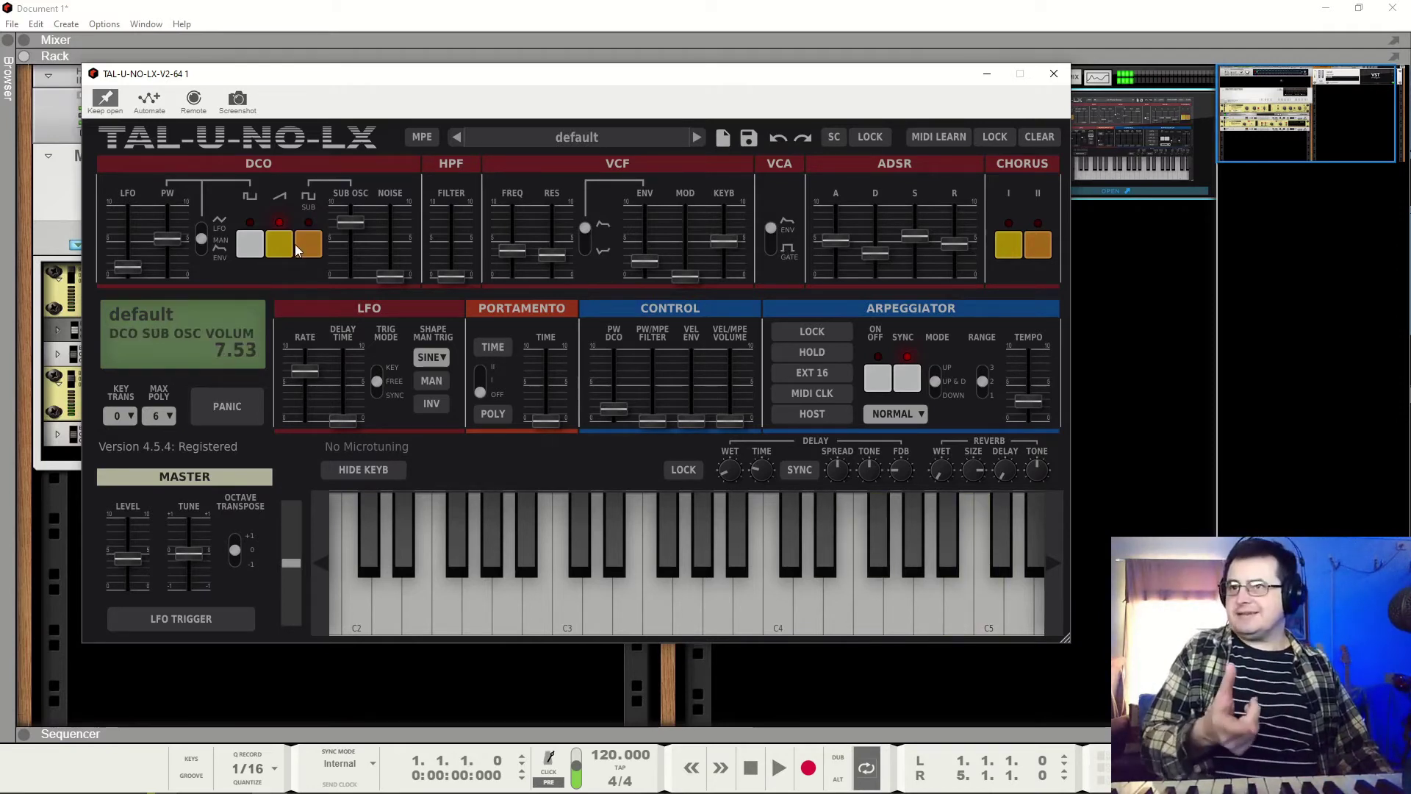
pyautogui.moveTo(140, 269); pyautogui.dragTo(140, 263)
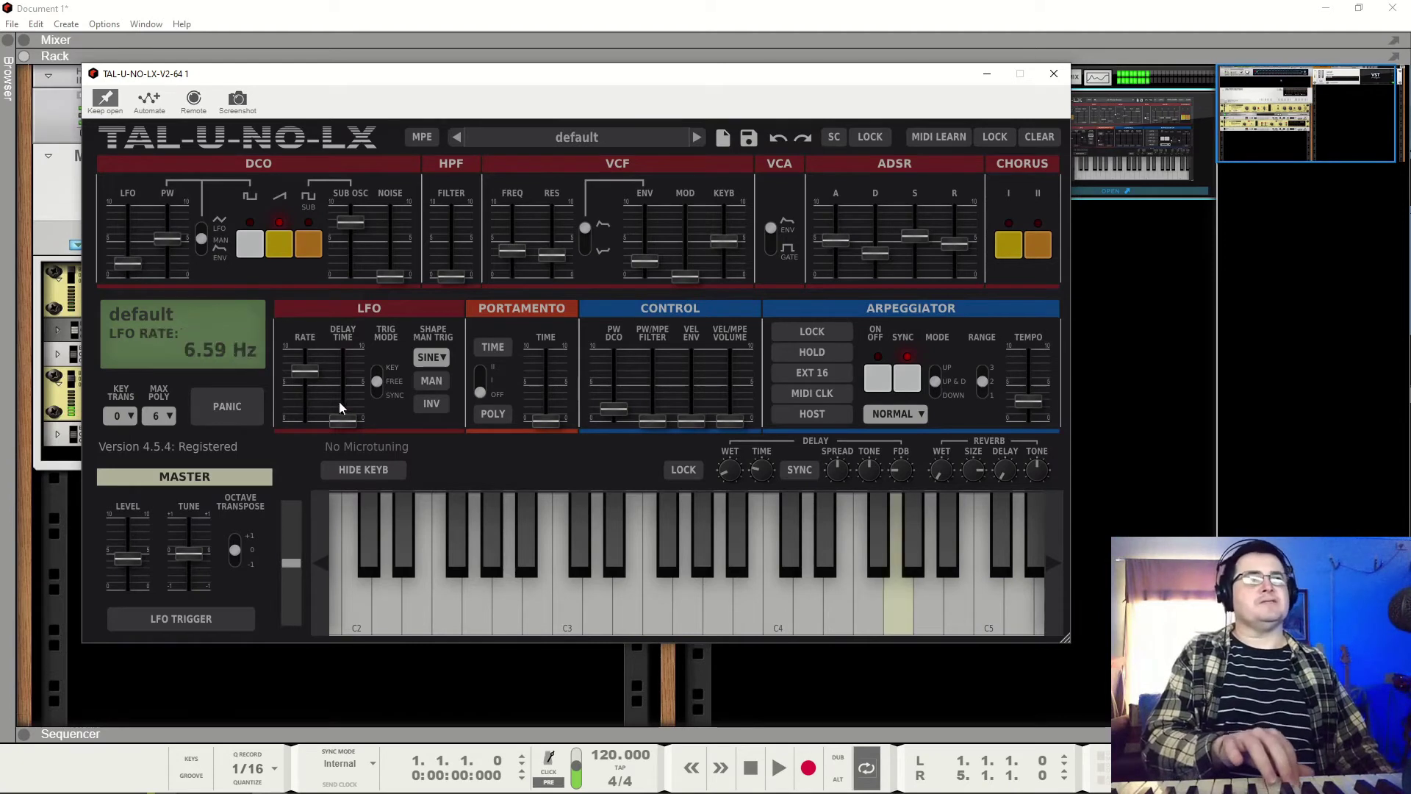
# Step: Audition chorus I on its own and together with chorus II, and switch both off
pyautogui.click(1007, 246)
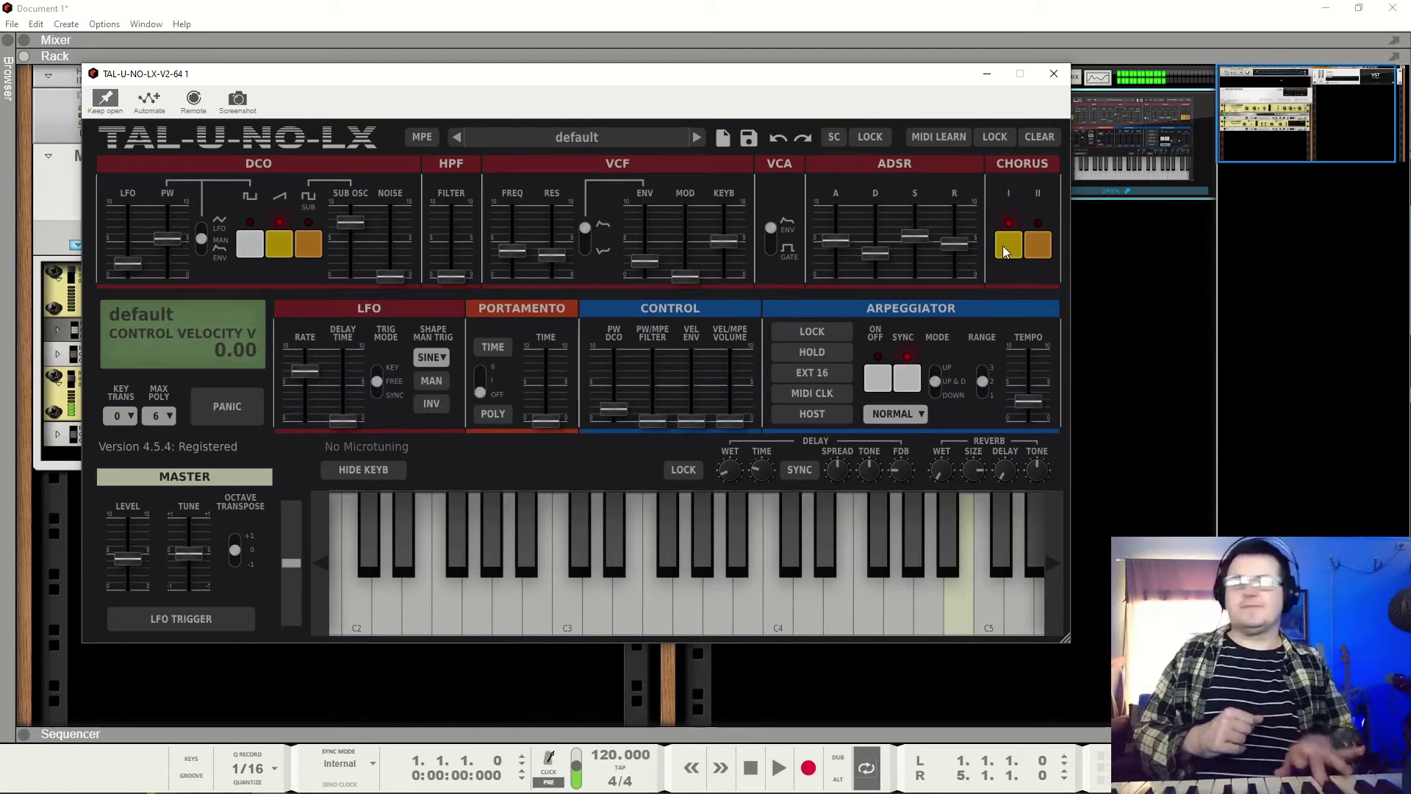
pyautogui.click(1004, 246)
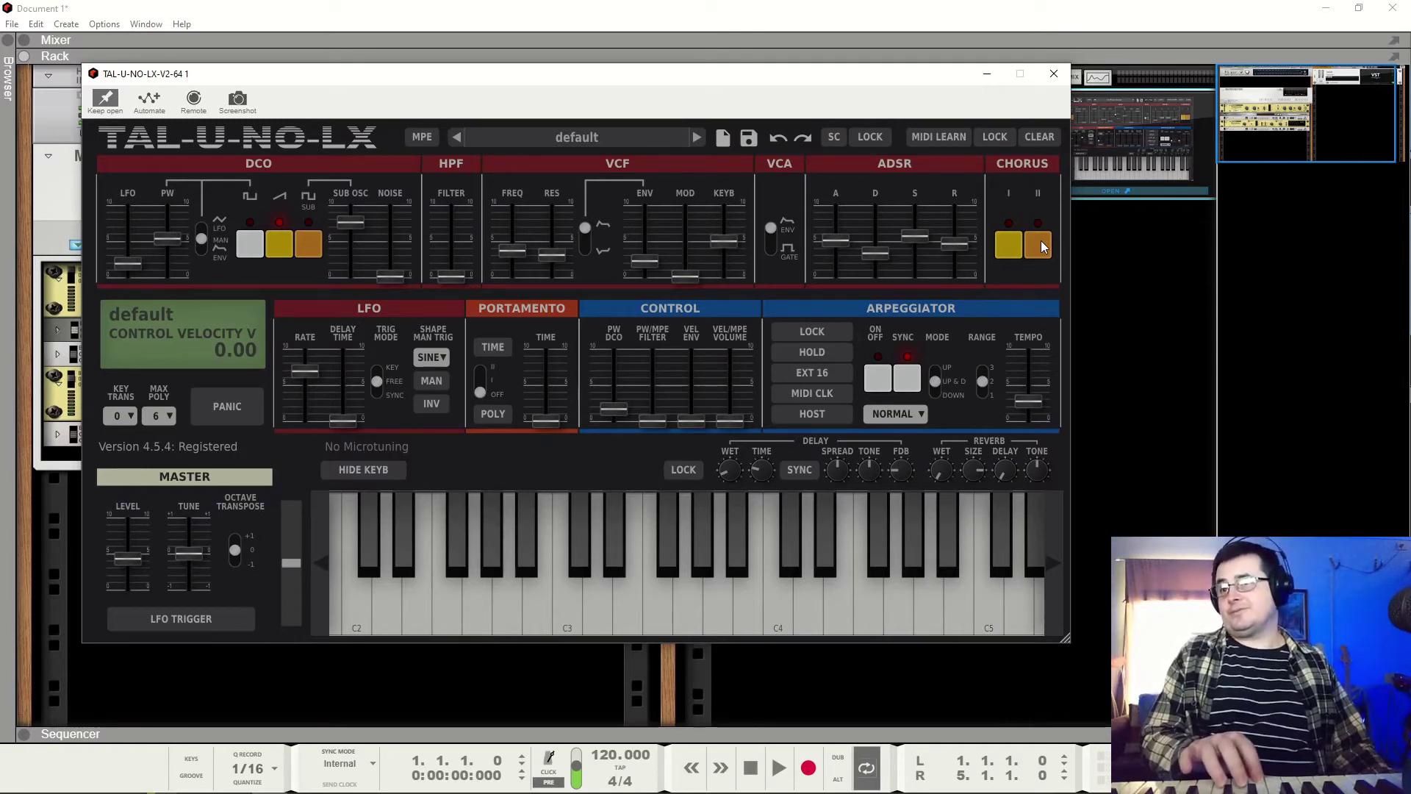
pyautogui.click(1019, 245)
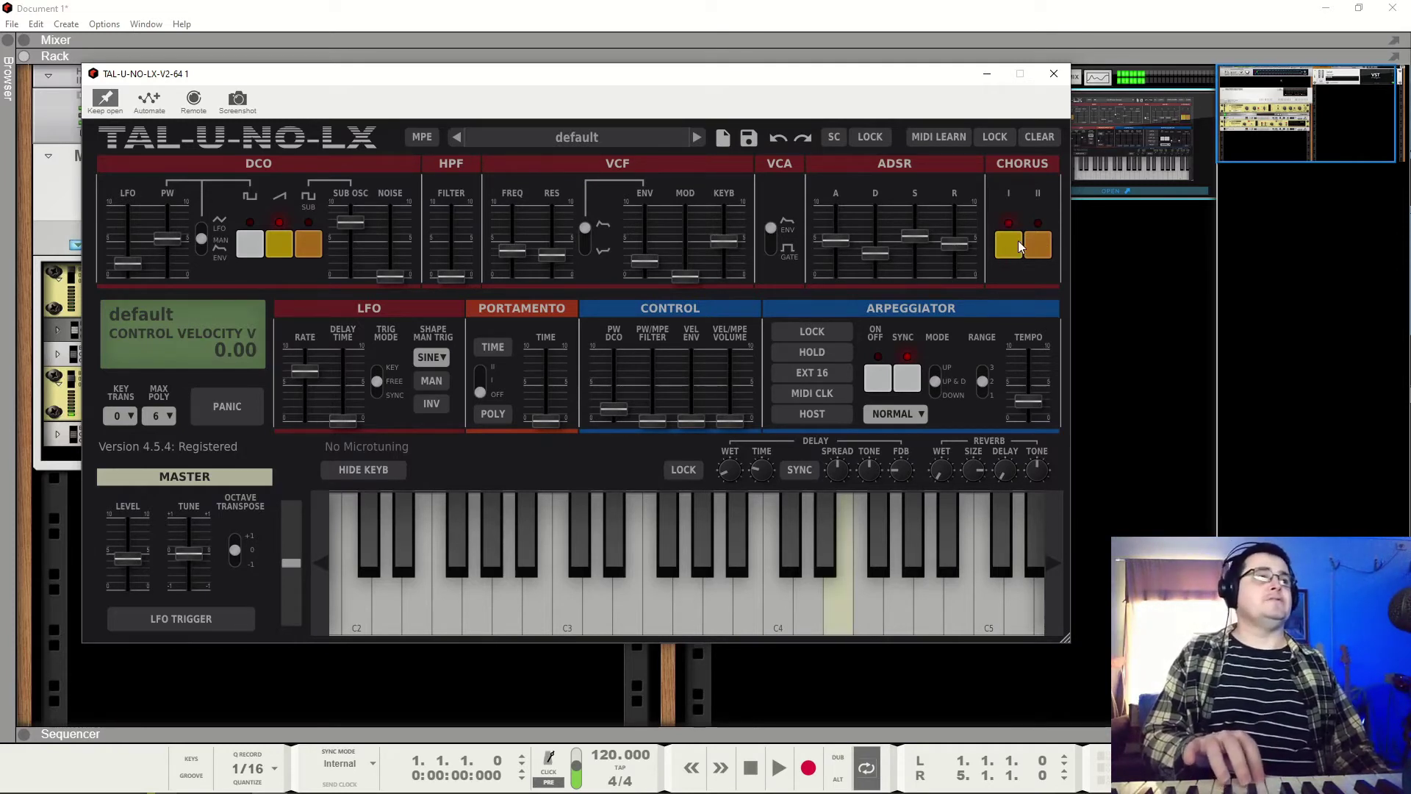
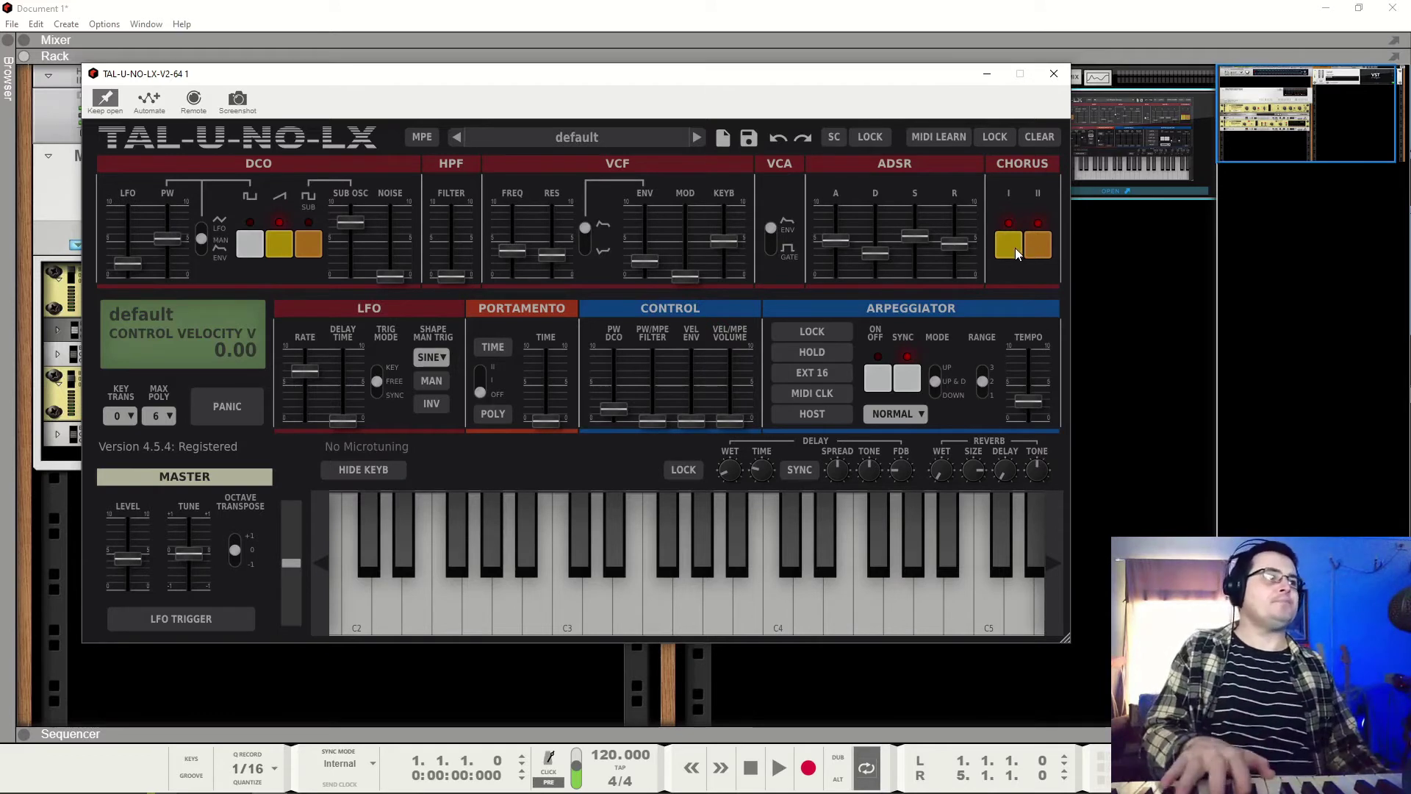
pyautogui.click(1015, 247)
pyautogui.click(1033, 249)
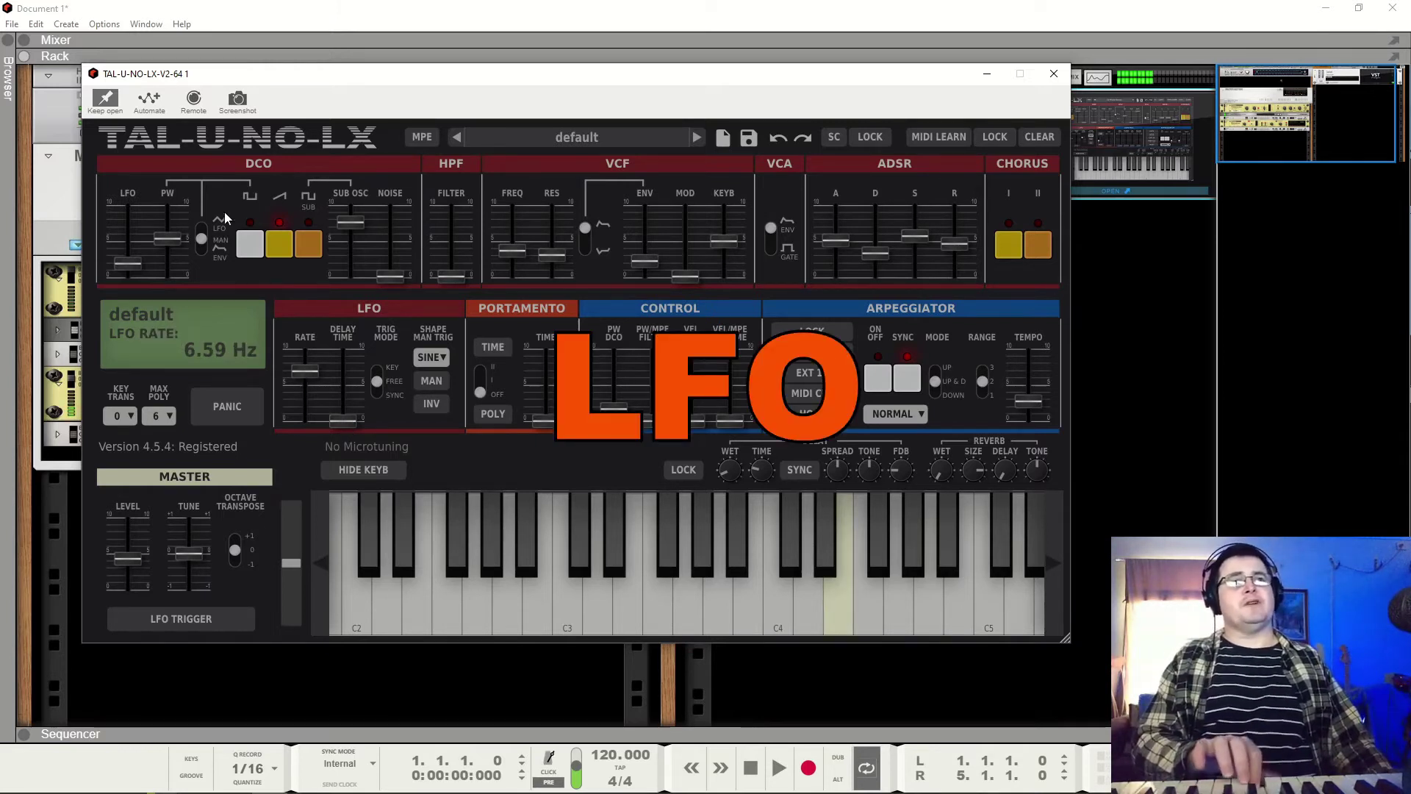
# Step: Slightly raise the DCO LFO amount and the filter modulation, and set the LFO delay to 0.25
pyautogui.moveTo(133, 264); pyautogui.dragTo(141, 261)
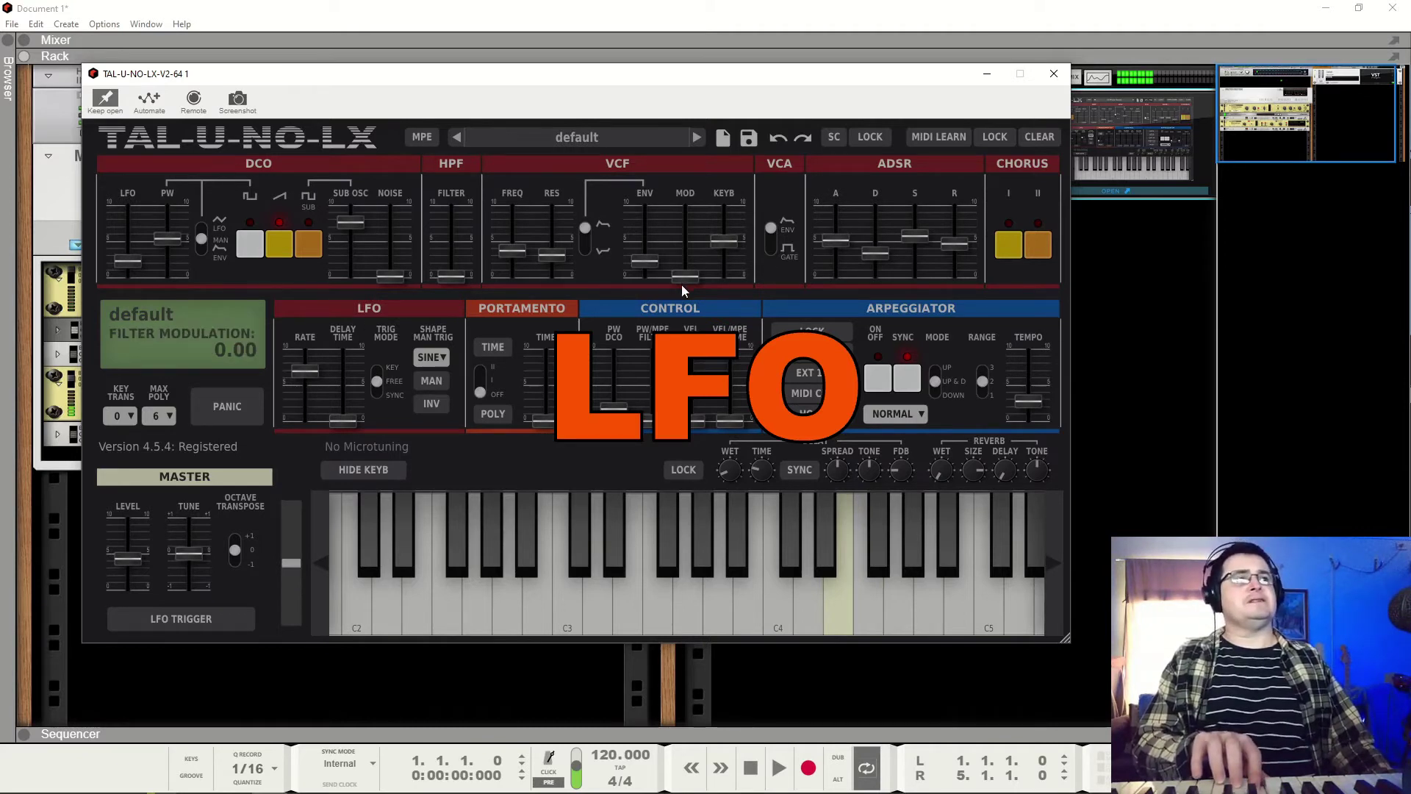
pyautogui.moveTo(682, 280); pyautogui.dragTo(691, 274)
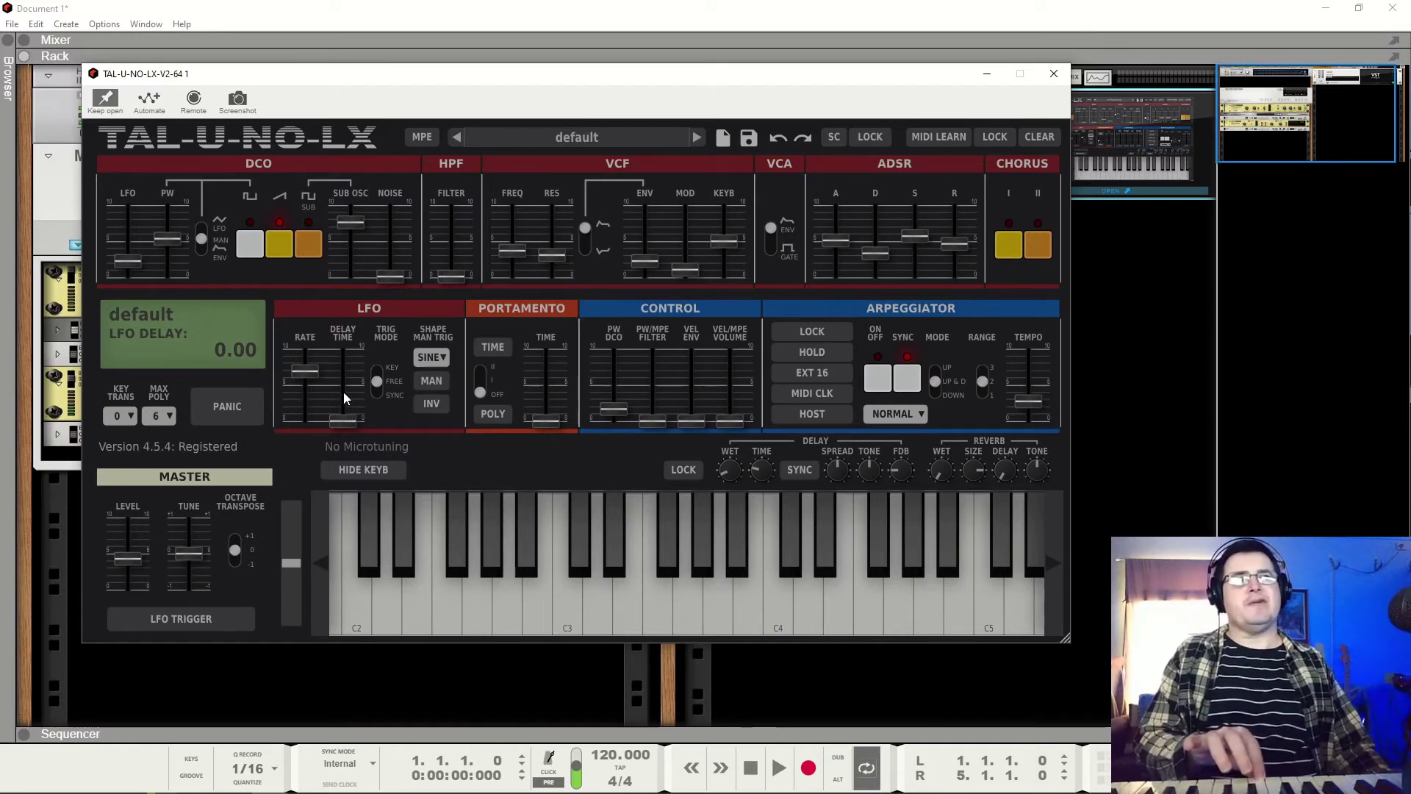
pyautogui.moveTo(345, 422); pyautogui.dragTo(352, 411)
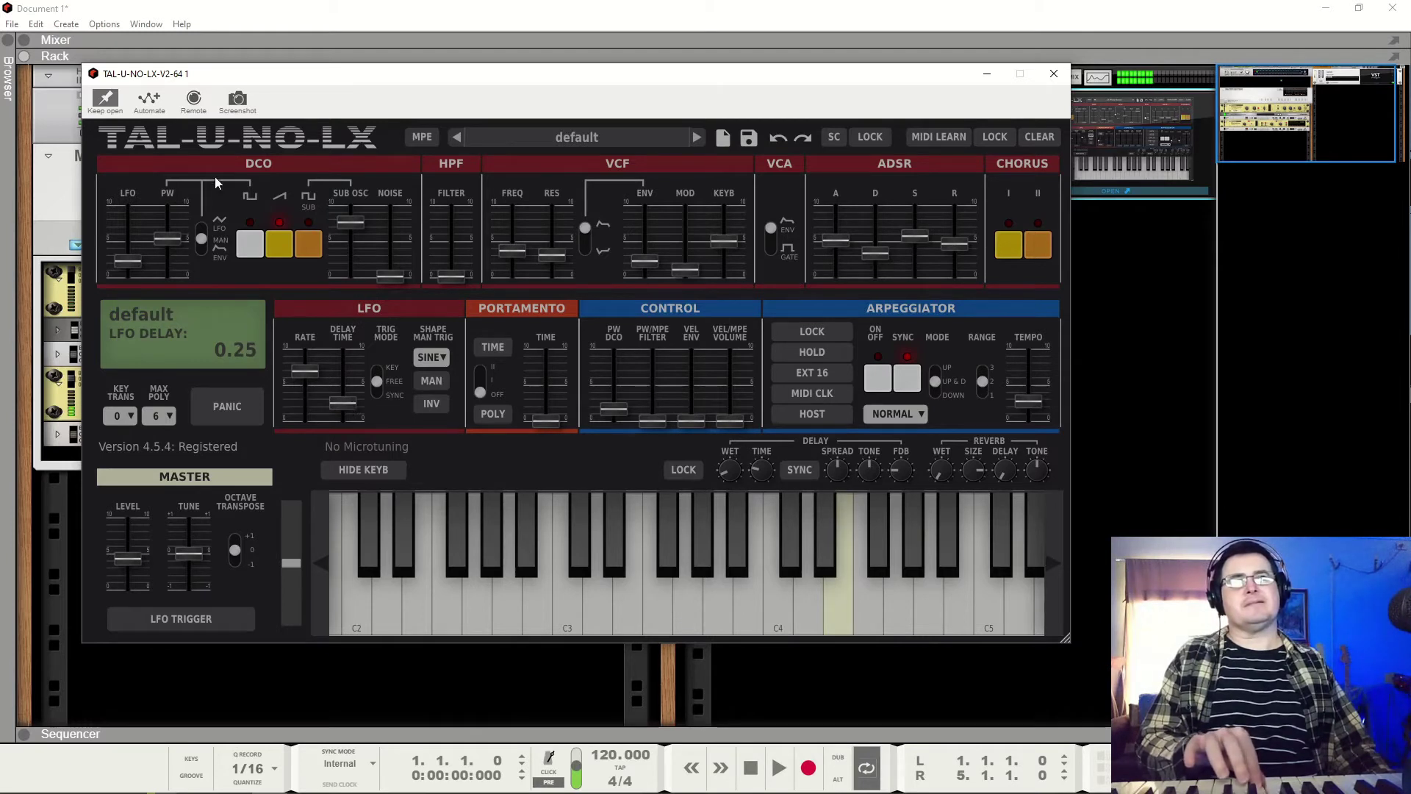
# Step: Audition a stronger DCO LFO amount with LFO delays of 0.49 and 0.22, set the delay to 0.27, and reduce the LFO amount
pyautogui.click(134, 252)
pyautogui.moveTo(134, 251); pyautogui.dragTo(140, 229)
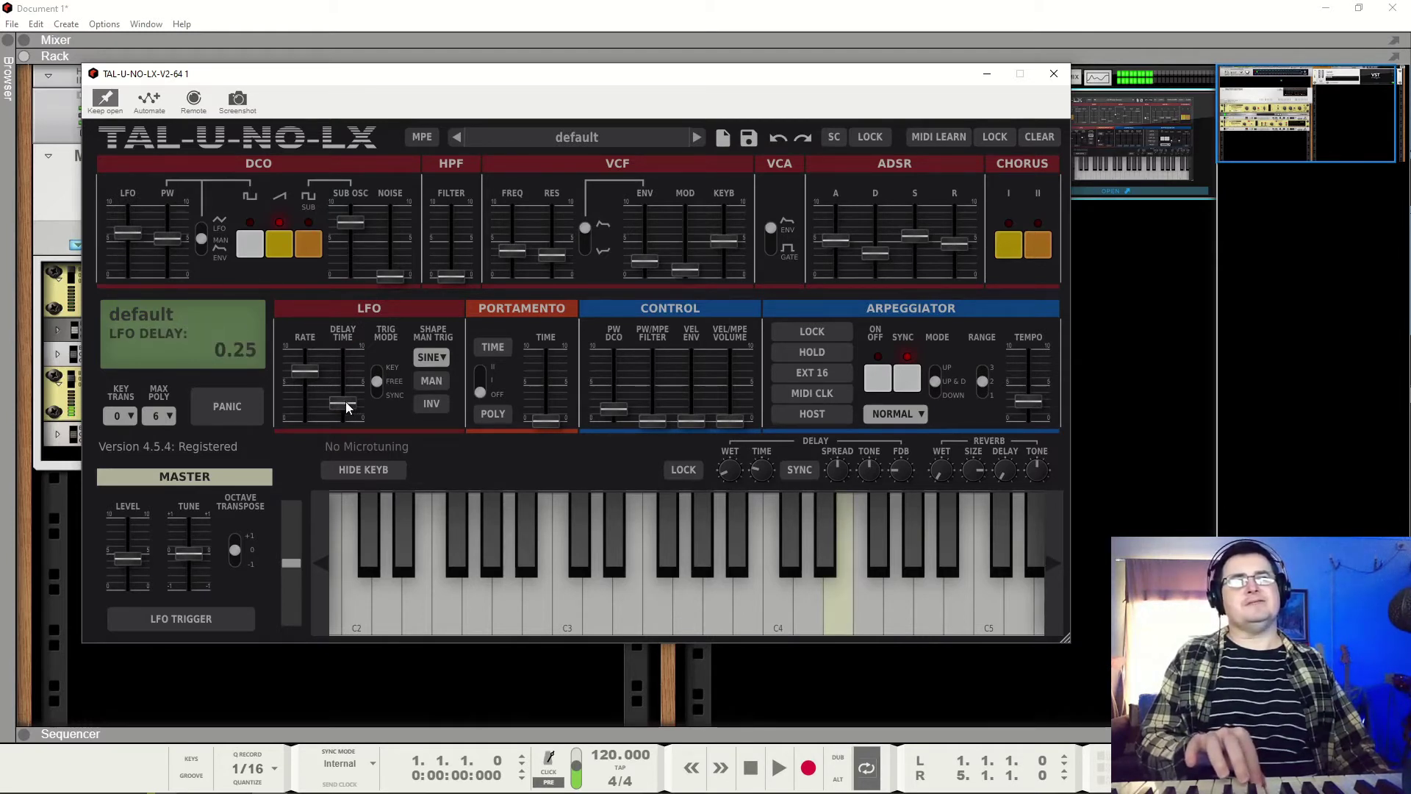
pyautogui.moveTo(344, 403); pyautogui.dragTo(350, 390)
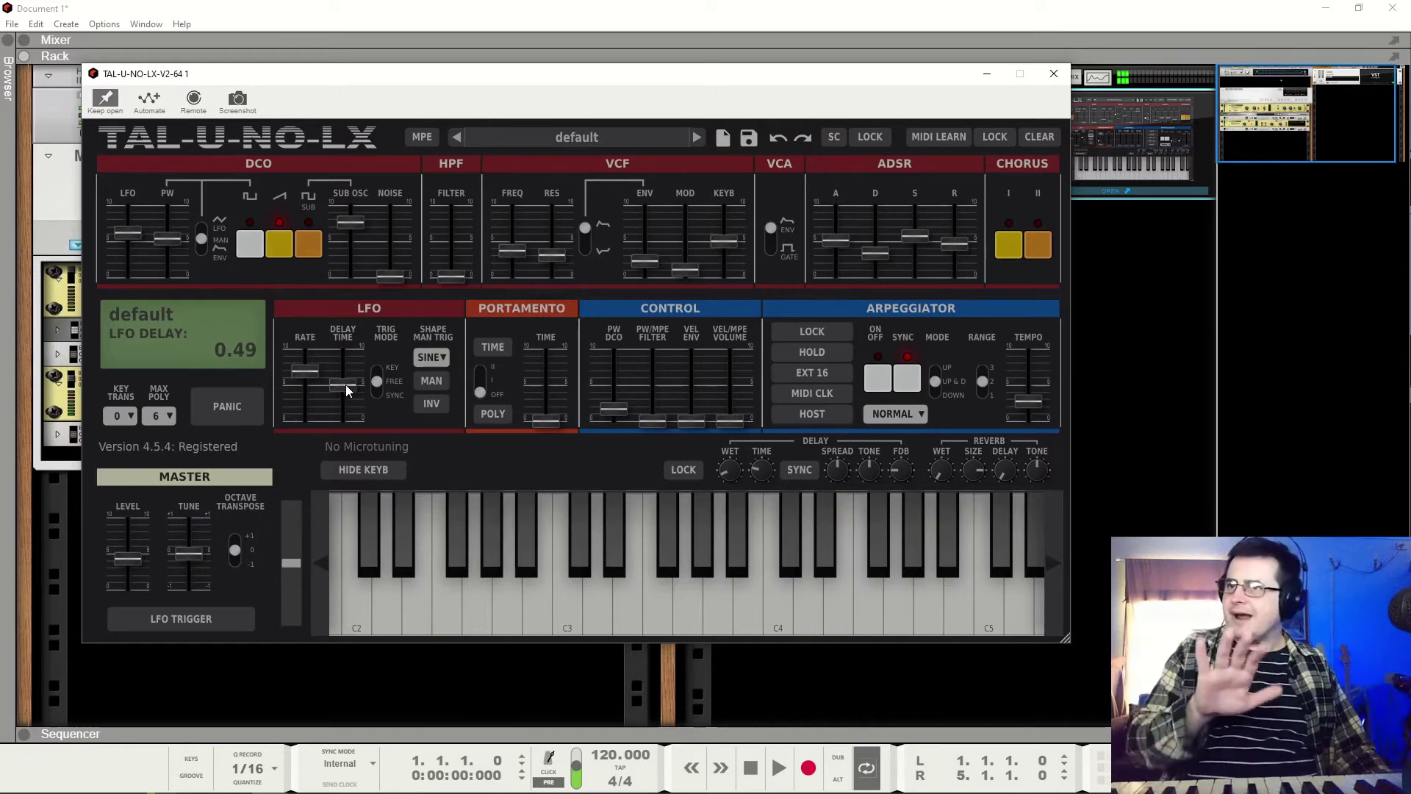
pyautogui.moveTo(345, 385); pyautogui.dragTo(346, 405)
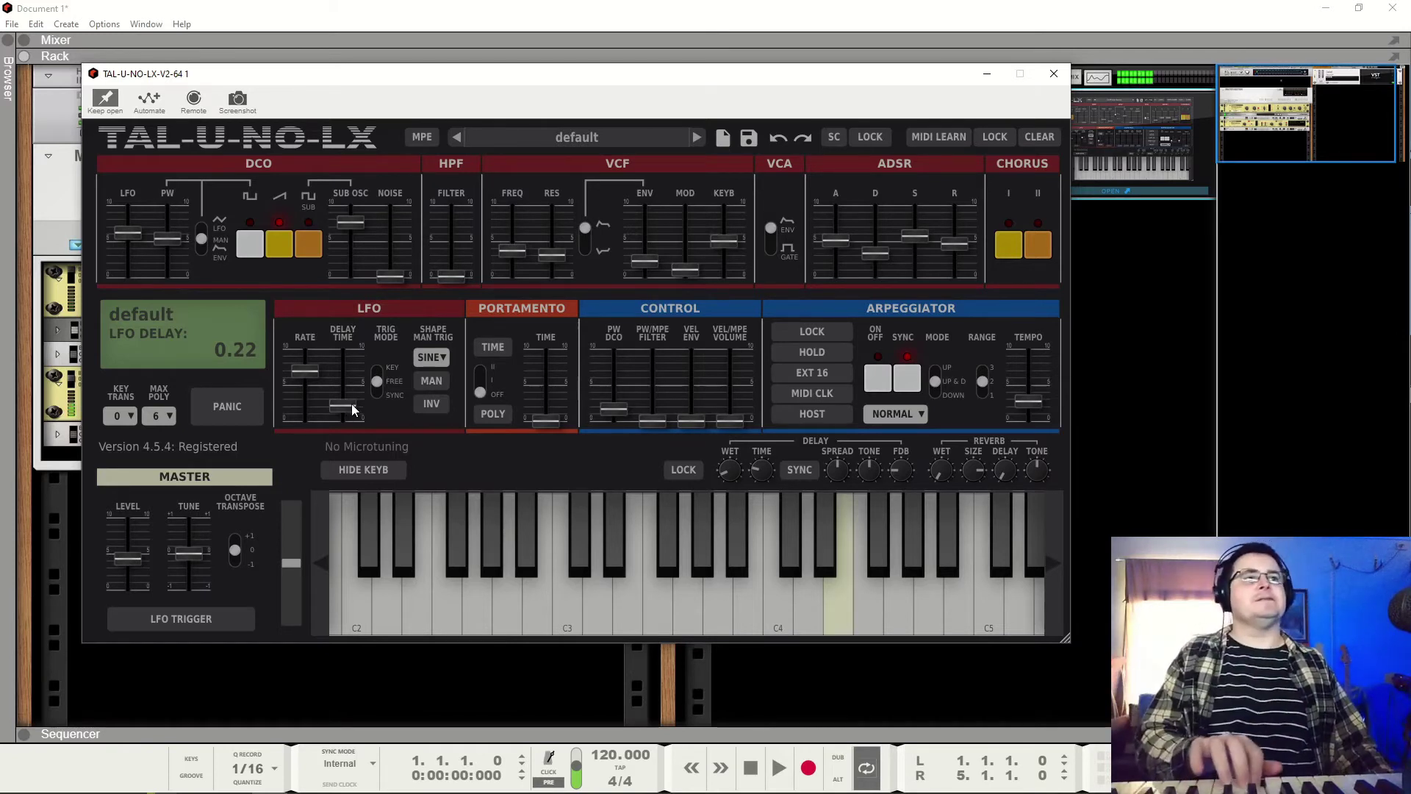
pyautogui.moveTo(352, 403); pyautogui.dragTo(354, 400)
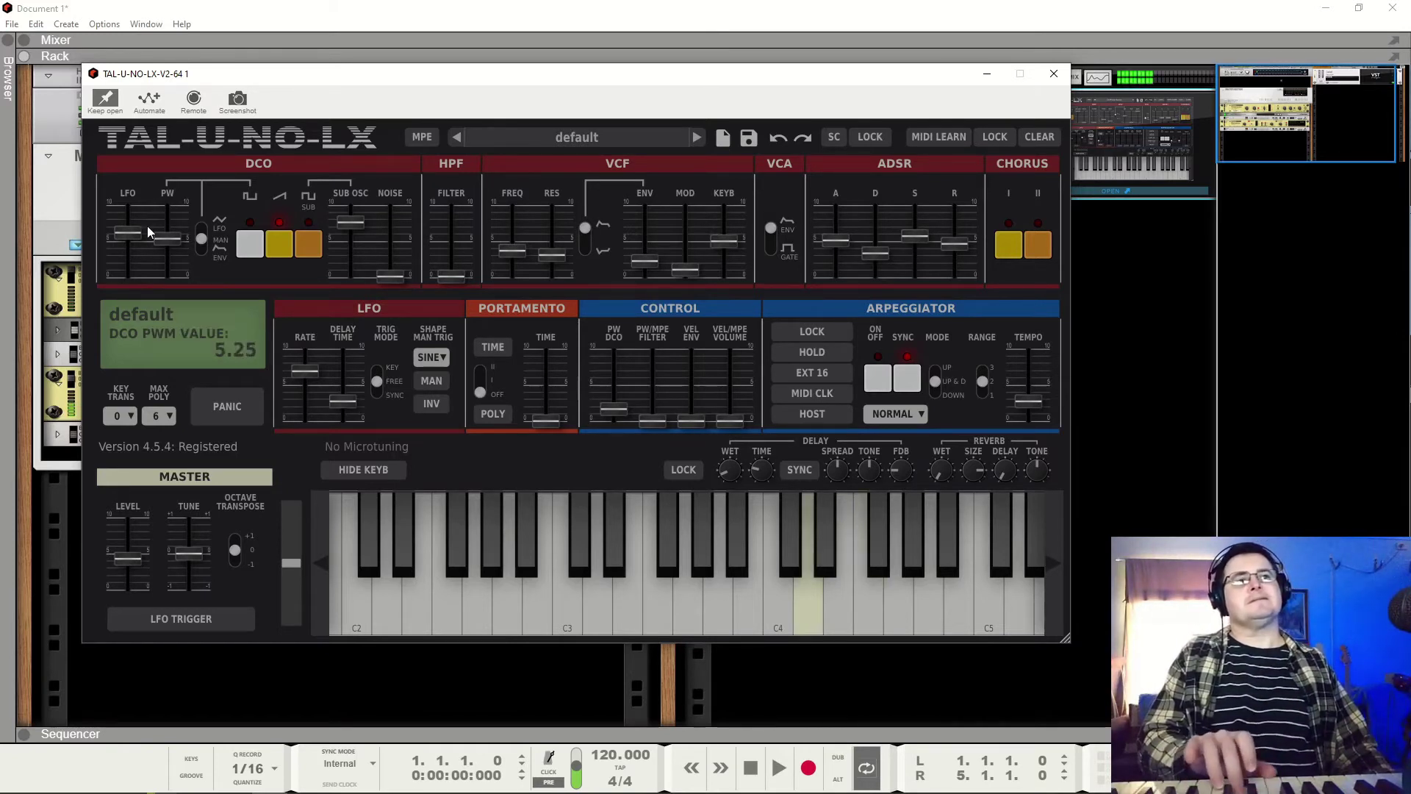
pyautogui.moveTo(128, 234); pyautogui.dragTo(132, 267)
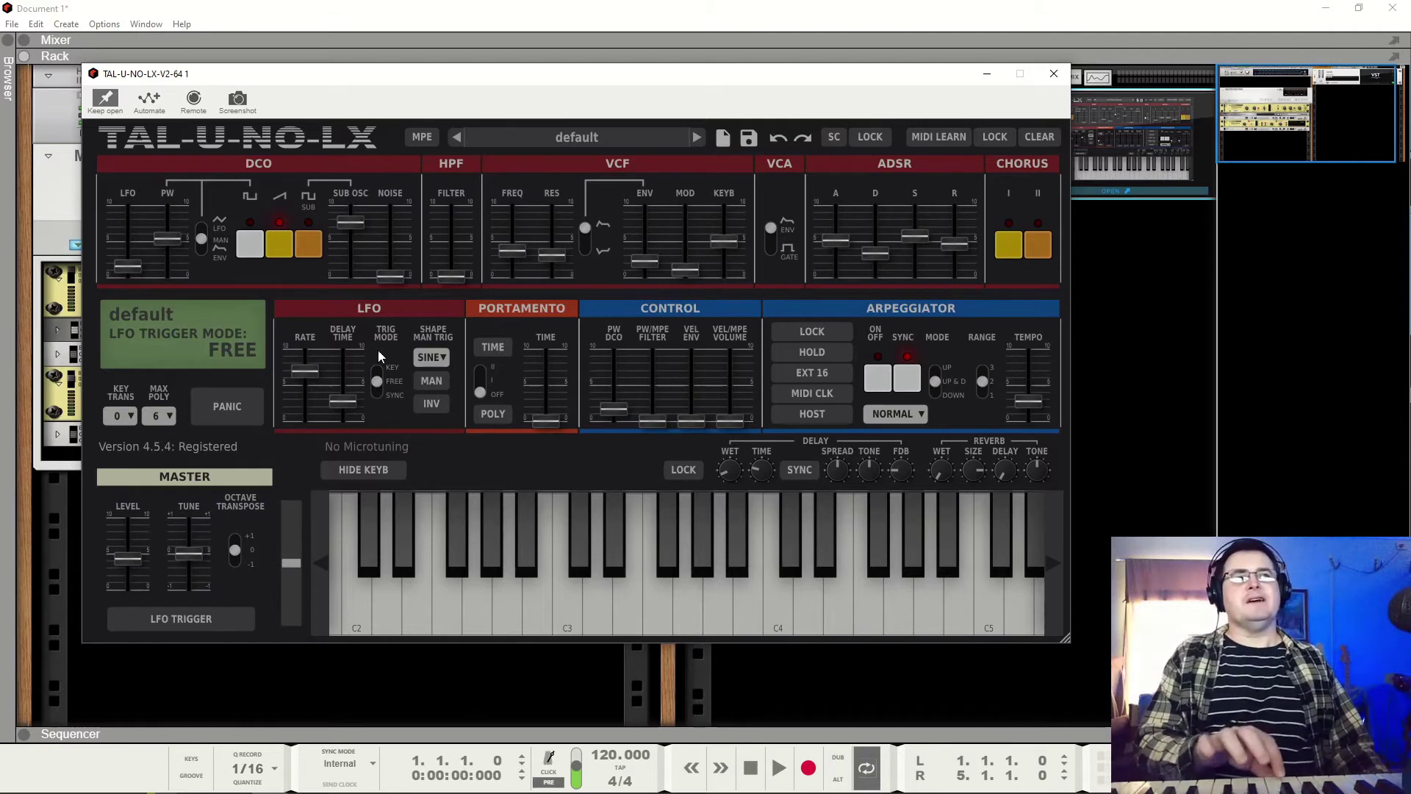
# Step: Compare the LFO trigger modes KEY, FREE and SYNC, and return the mode to FREE
pyautogui.moveTo(376, 384); pyautogui.dragTo(375, 367)
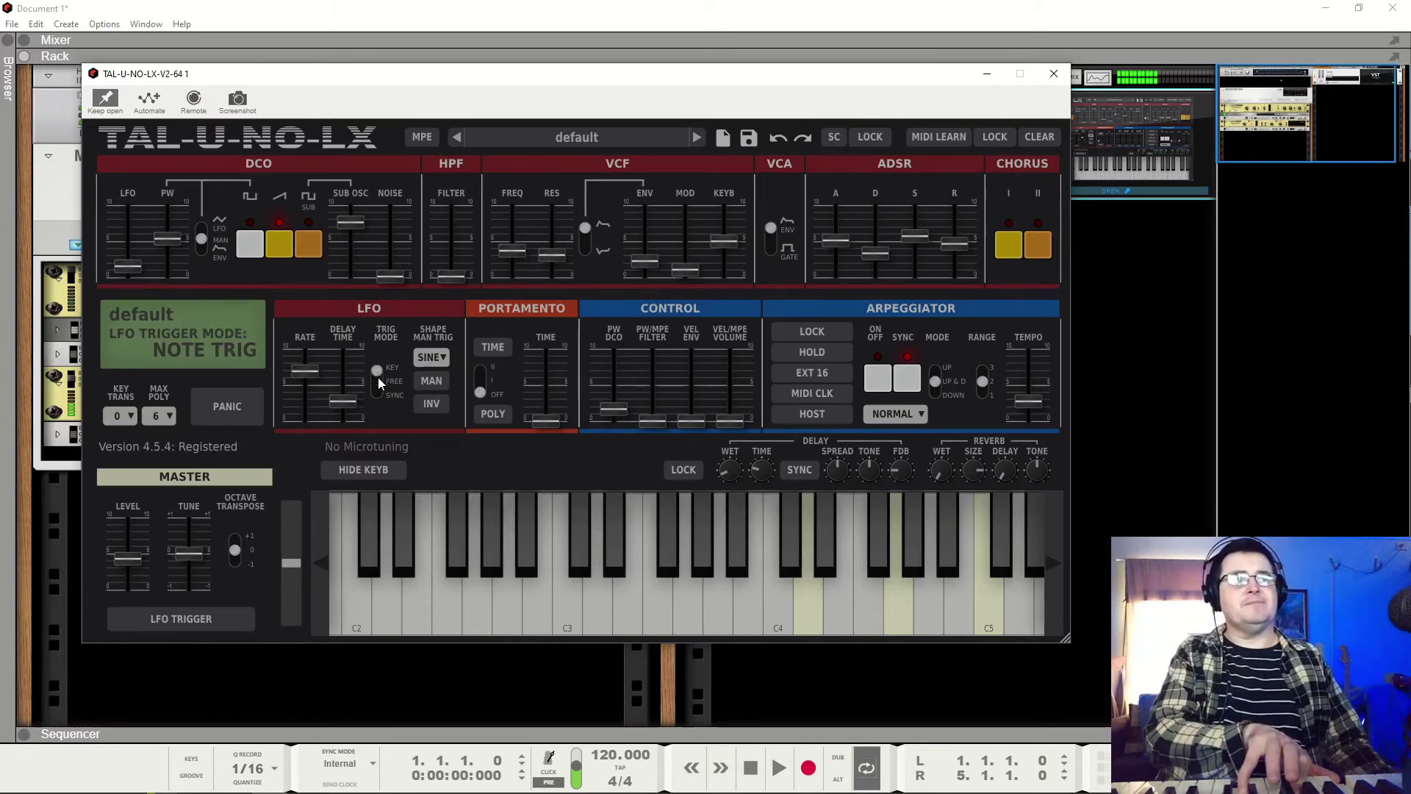
pyautogui.click(380, 385)
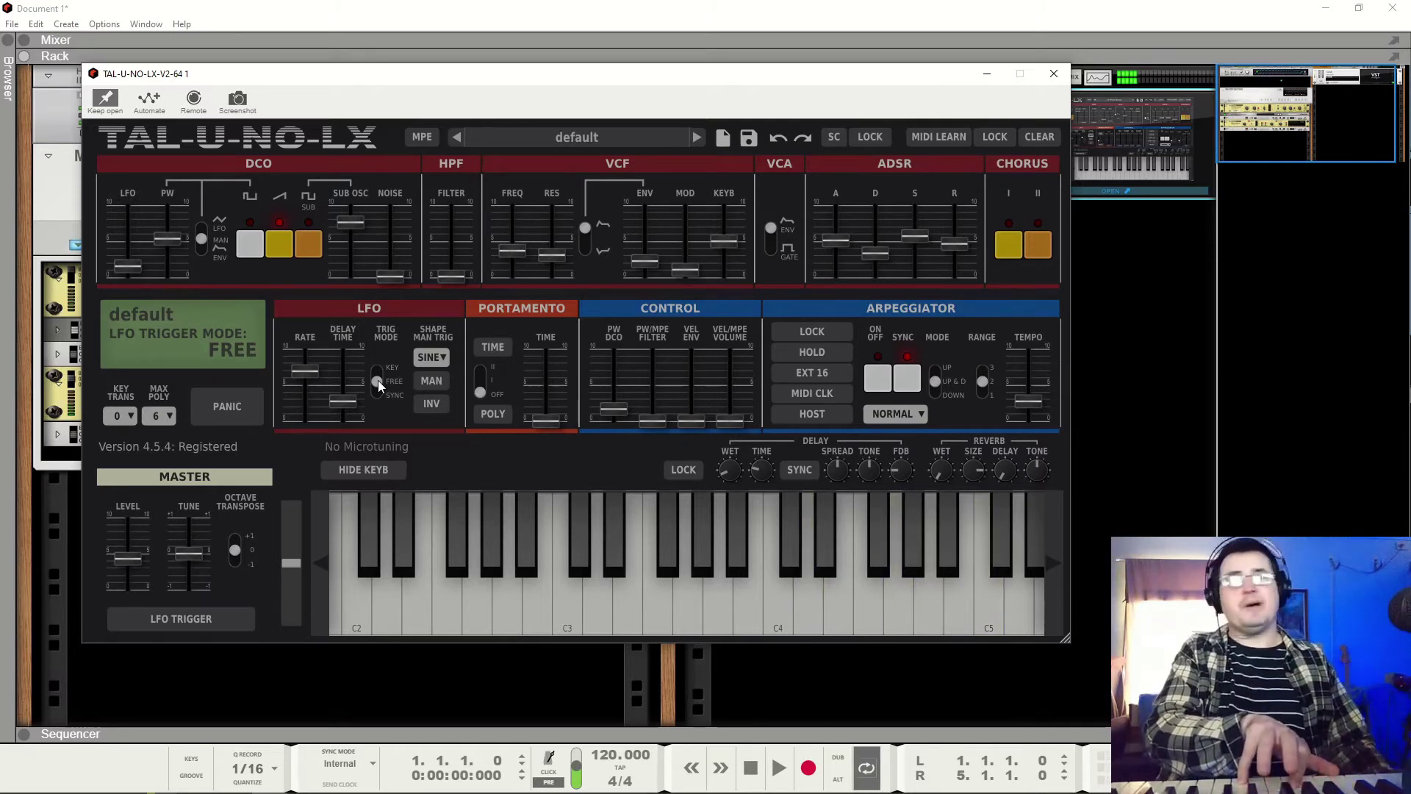
pyautogui.click(381, 386)
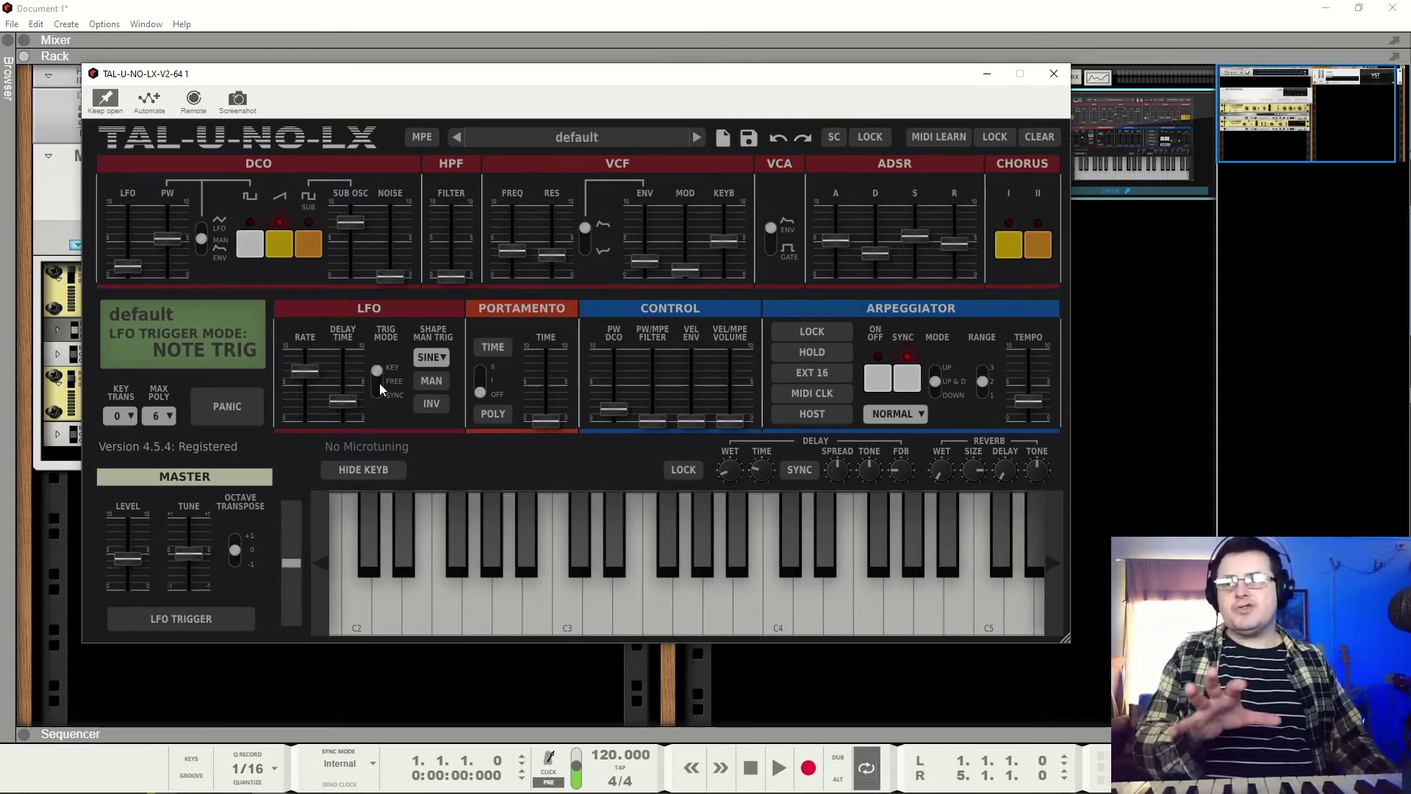
pyautogui.click(378, 391)
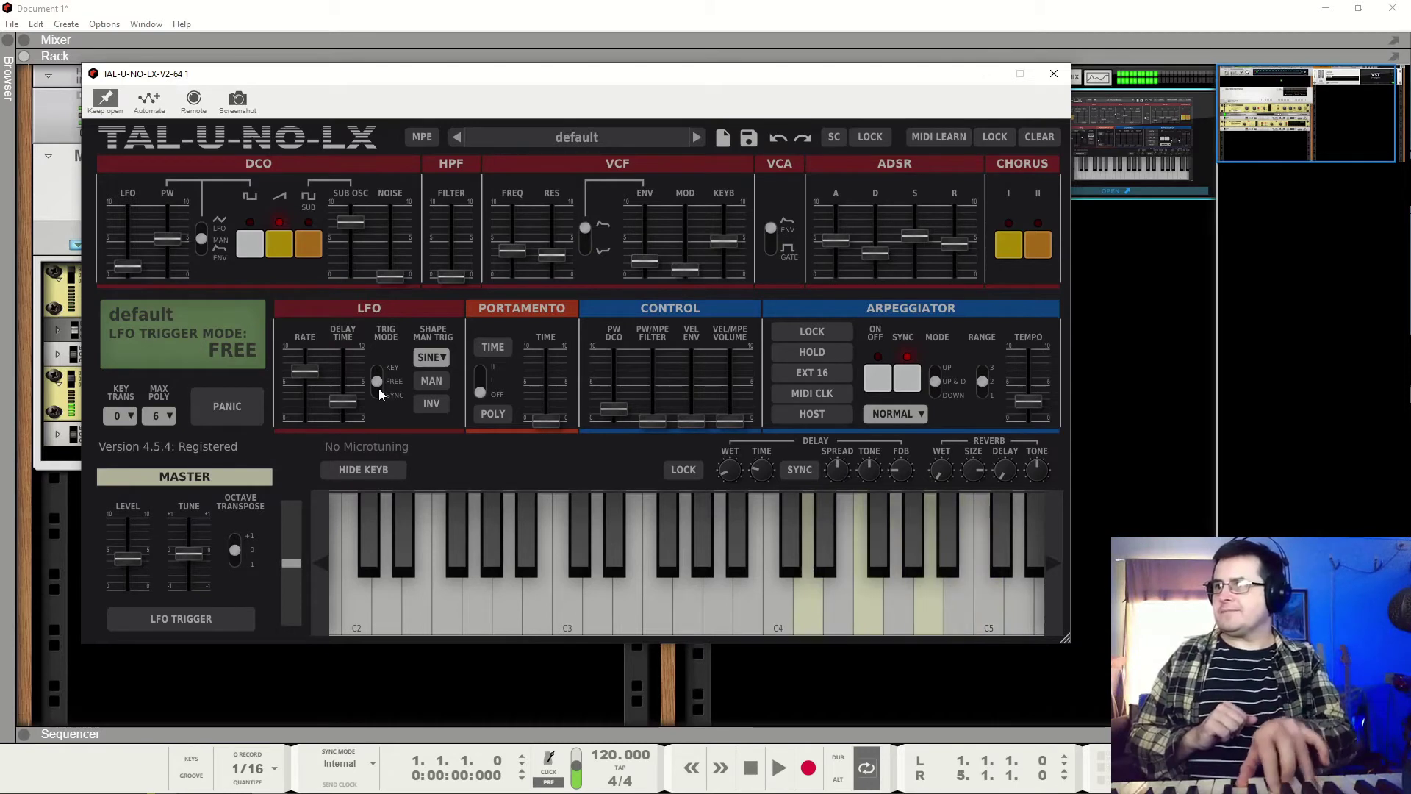
pyautogui.click(391, 367)
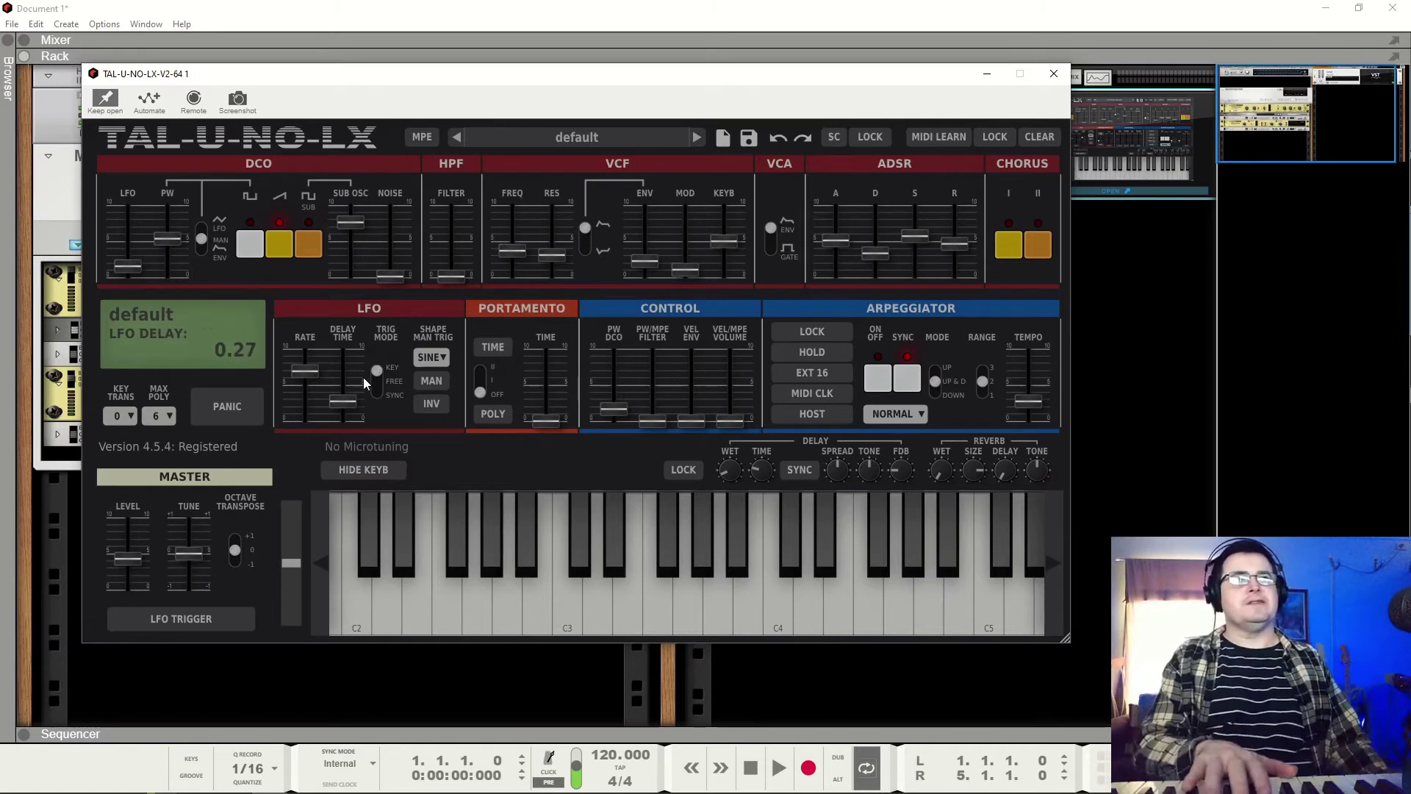
pyautogui.click(379, 382)
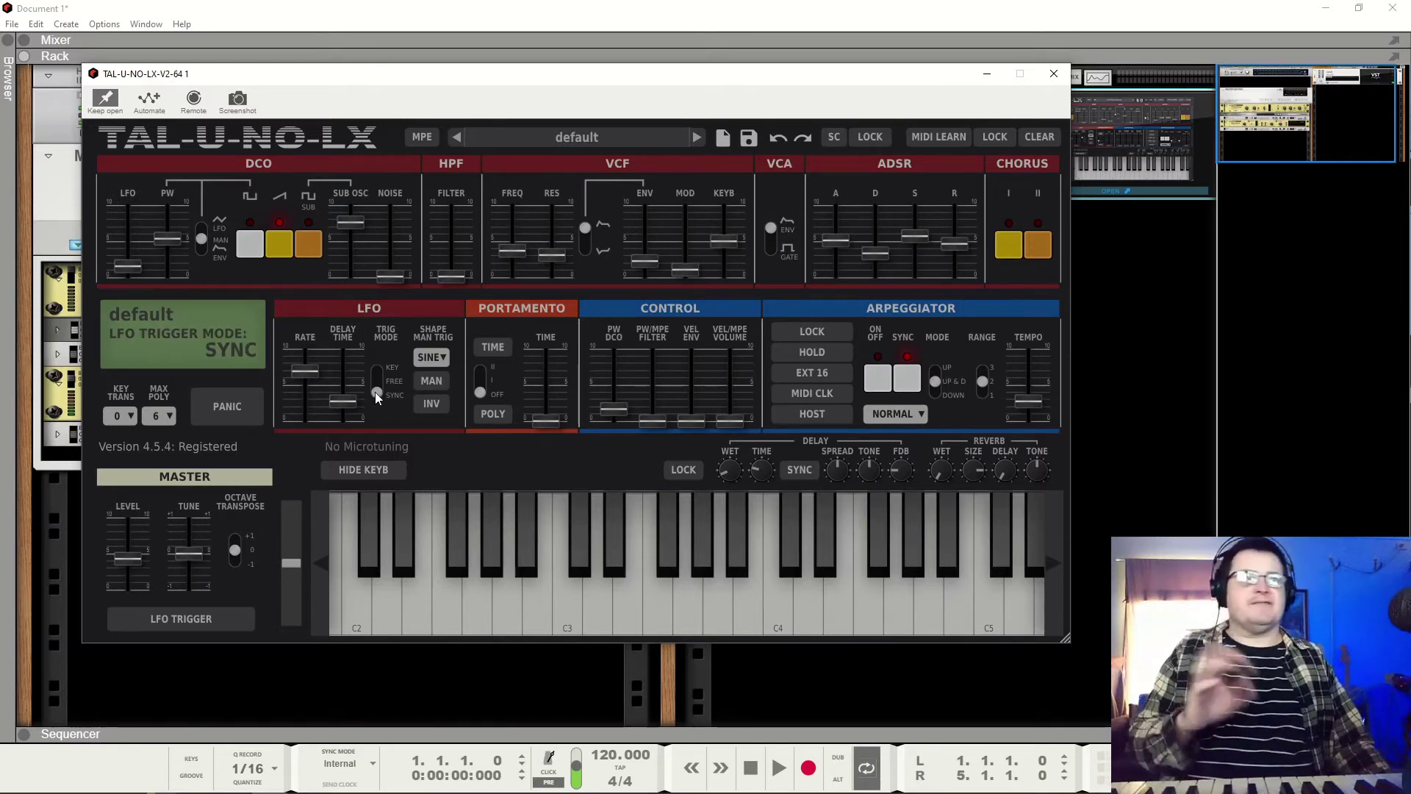
pyautogui.moveTo(378, 397); pyautogui.dragTo(378, 381)
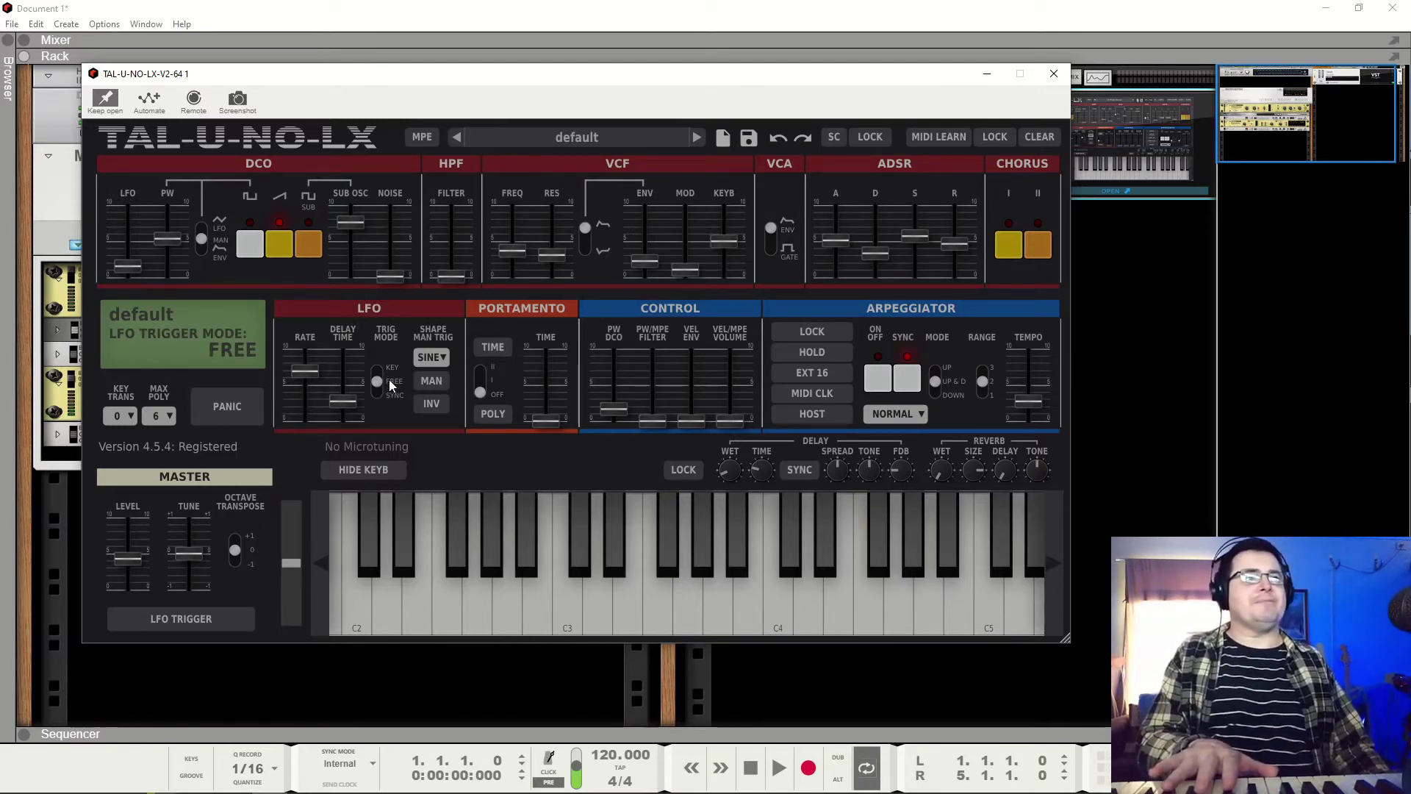
# Step: Audition the TRI LFO shape and switch the shape back to SINE
pyautogui.click(444, 358)
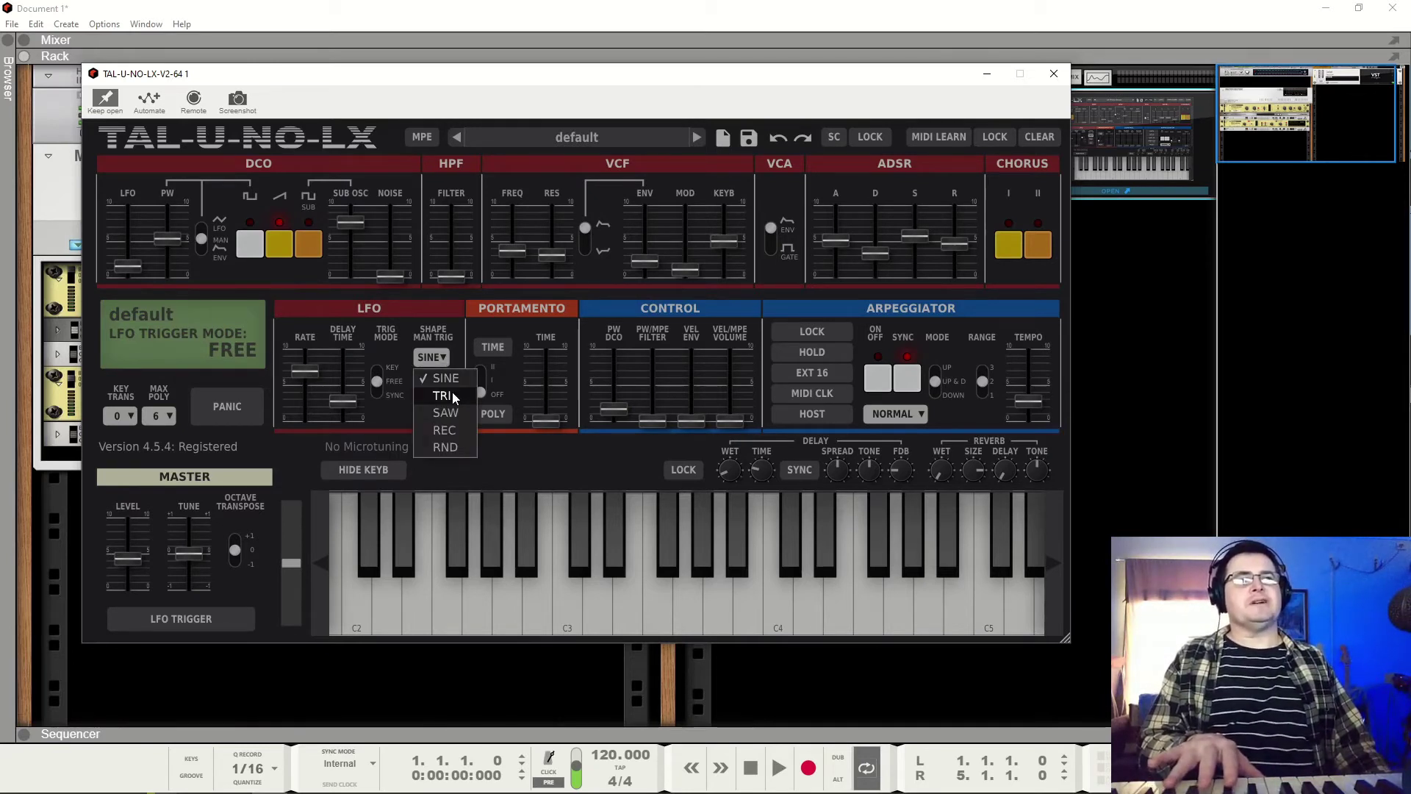
pyautogui.click(444, 395)
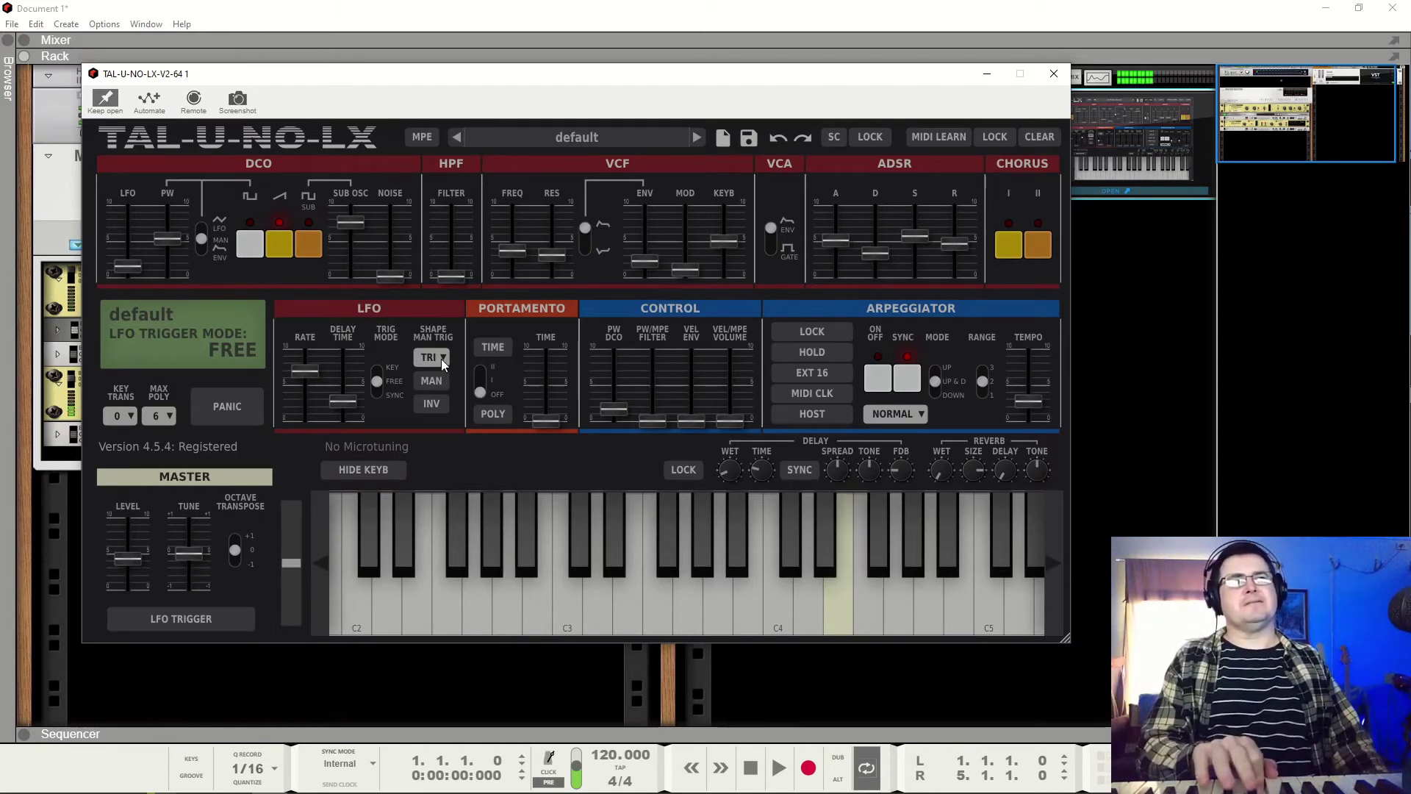
pyautogui.click(441, 359)
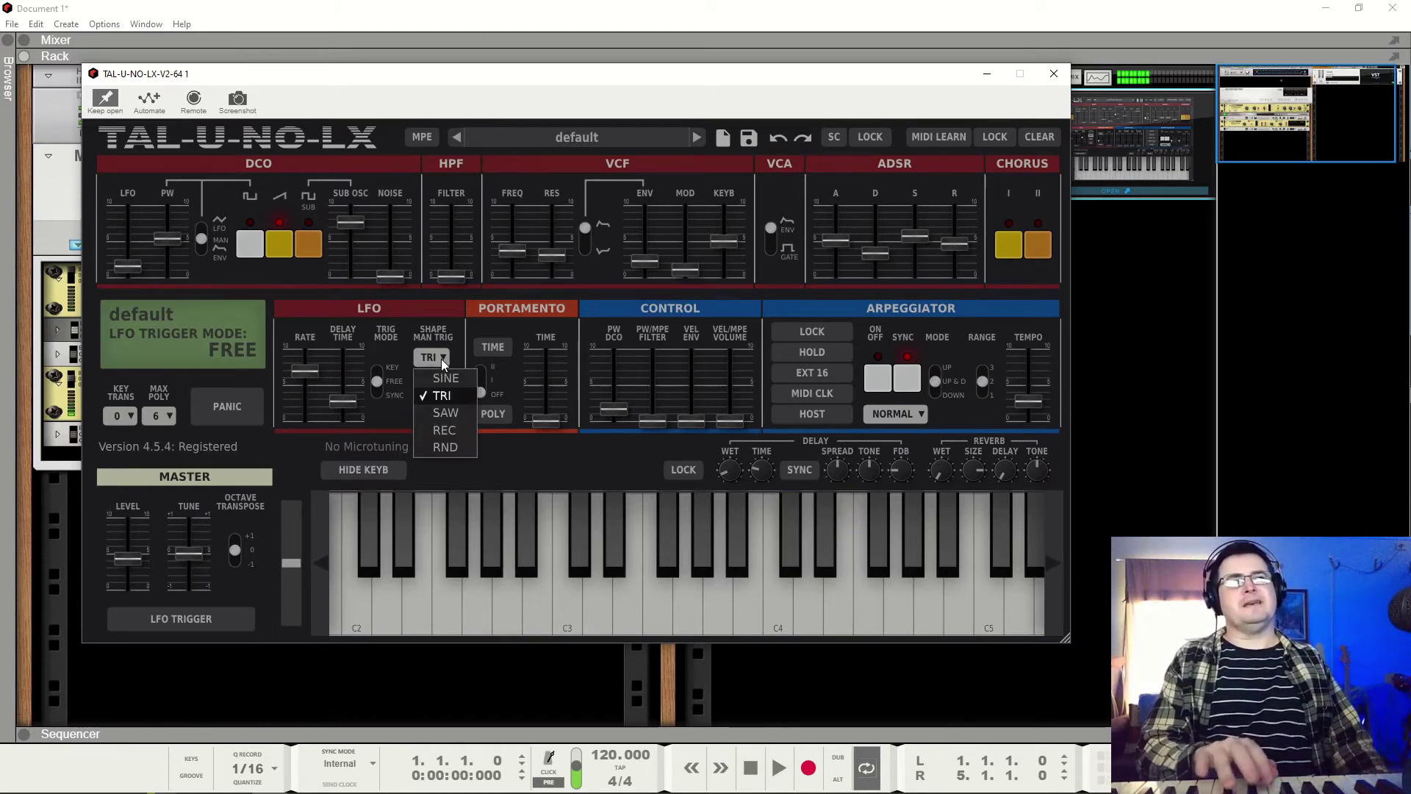
pyautogui.click(446, 379)
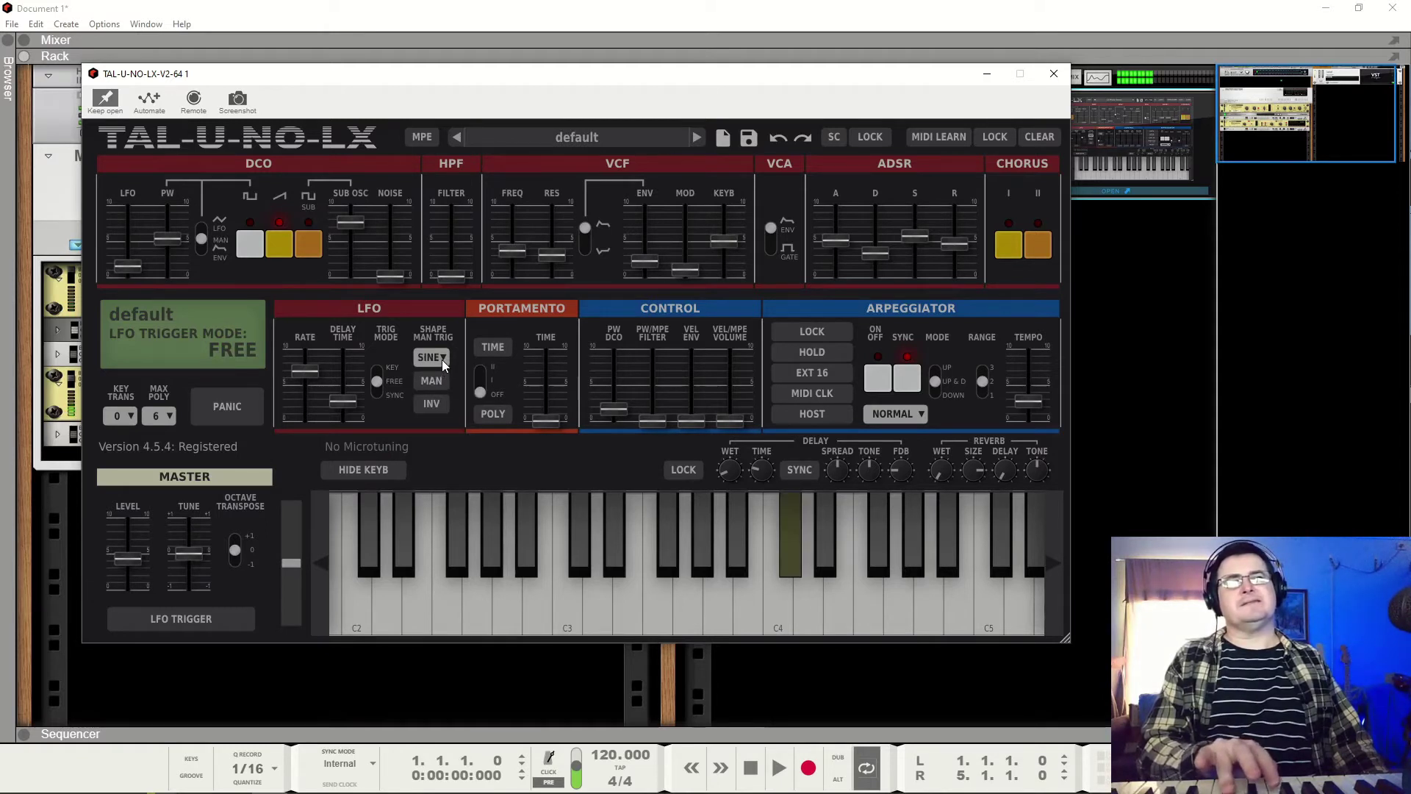
# Step: Audition the REC LFO shape with the DCO LFO amount at 3.50 and the LFO rate slowed to 1.78 Hz
pyautogui.click(443, 360)
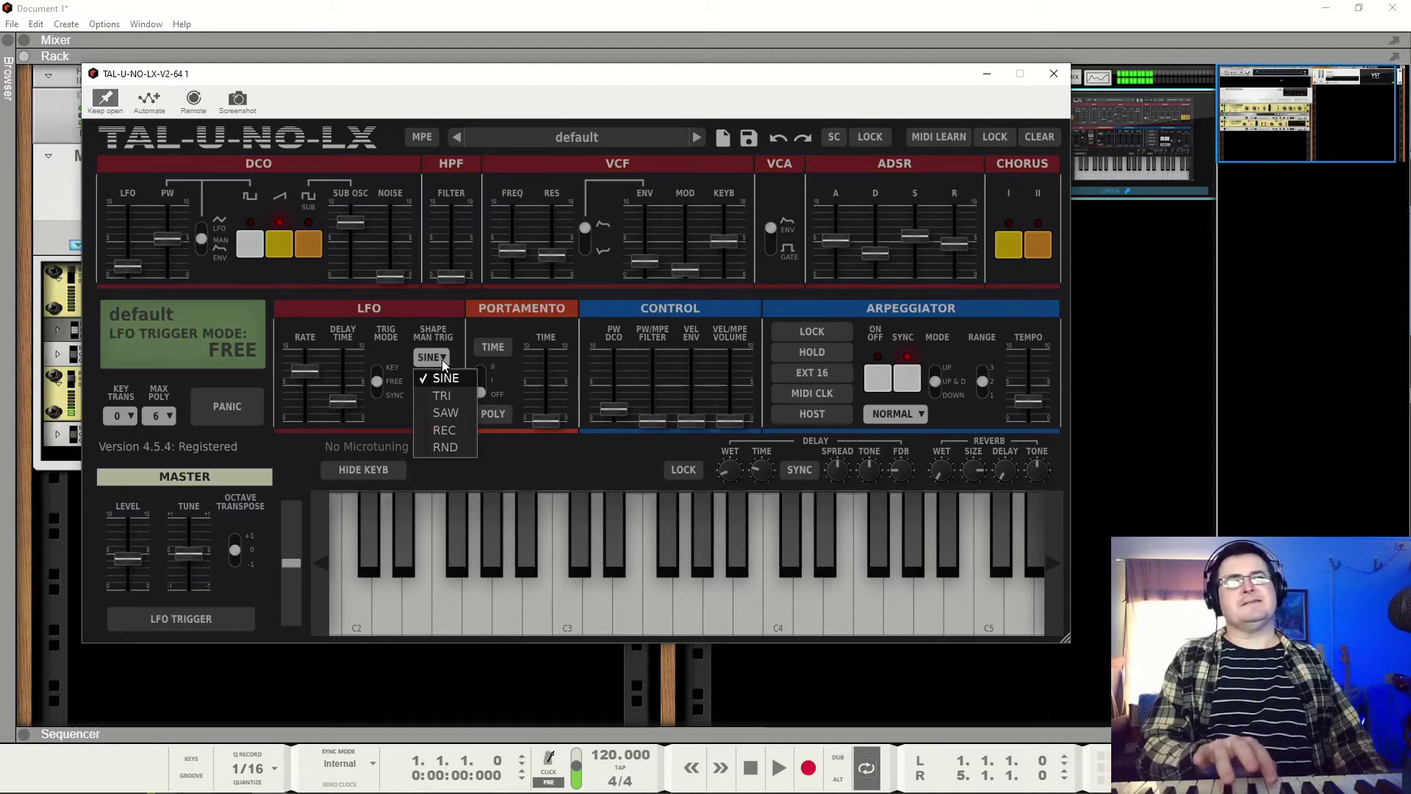
pyautogui.click(457, 431)
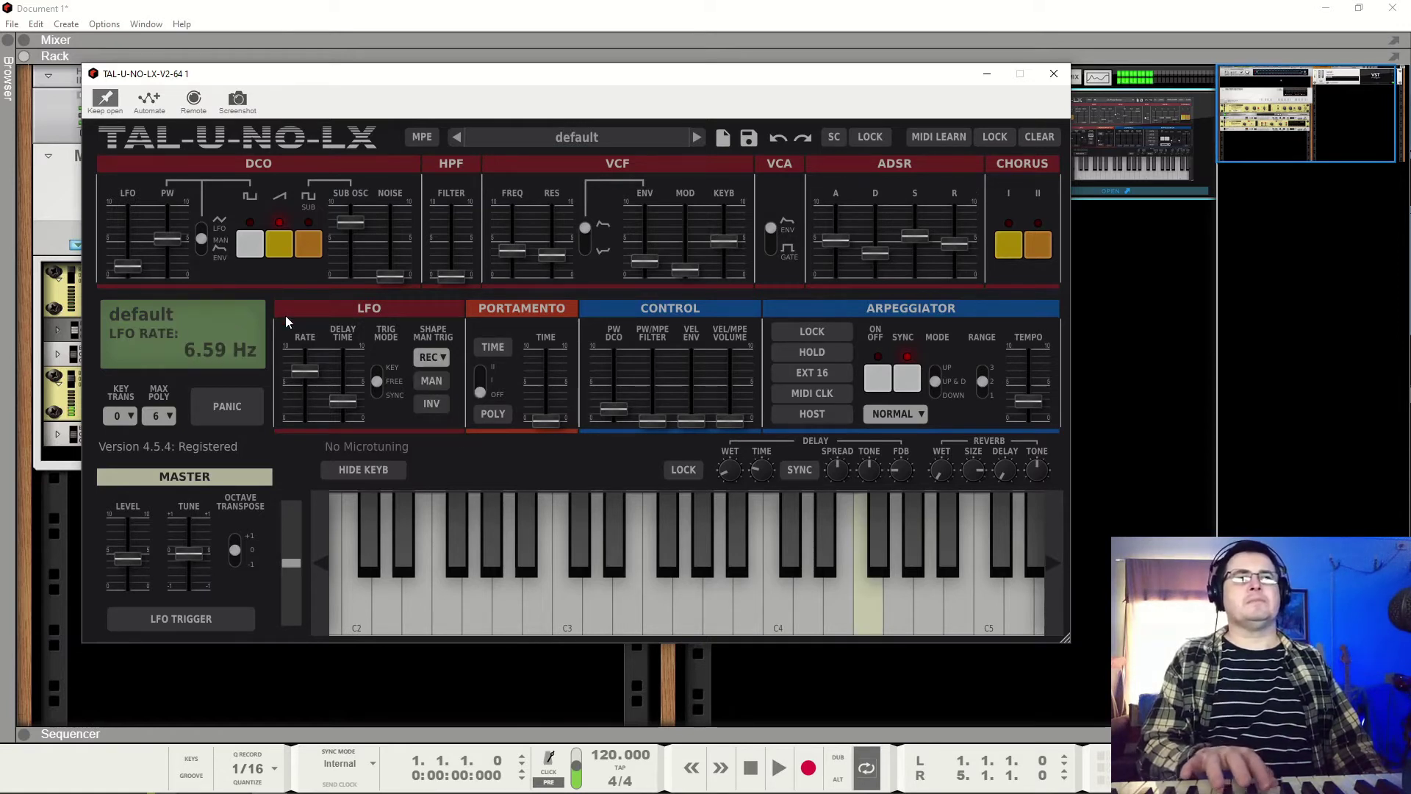
pyautogui.moveTo(127, 266); pyautogui.dragTo(139, 250)
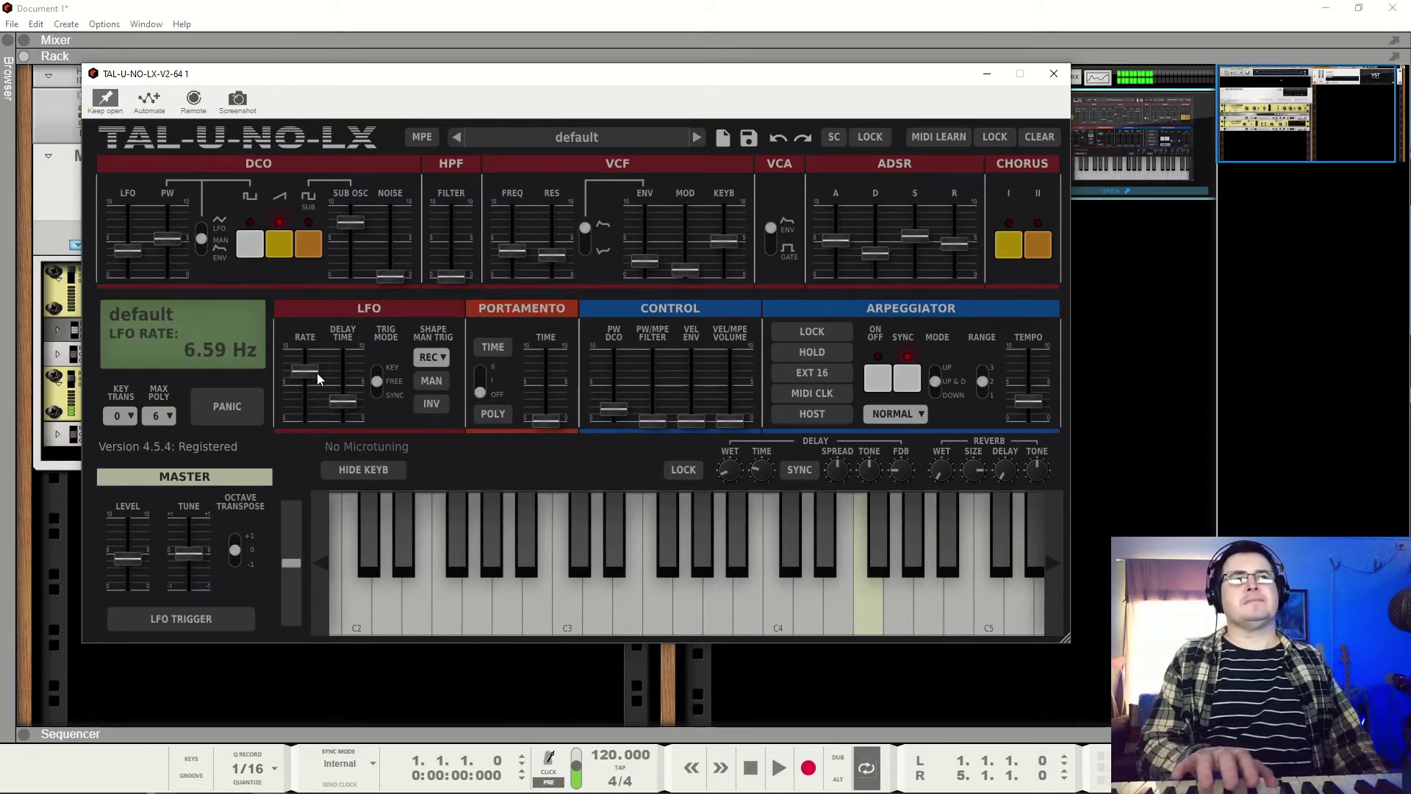
pyautogui.moveTo(318, 378); pyautogui.dragTo(309, 434)
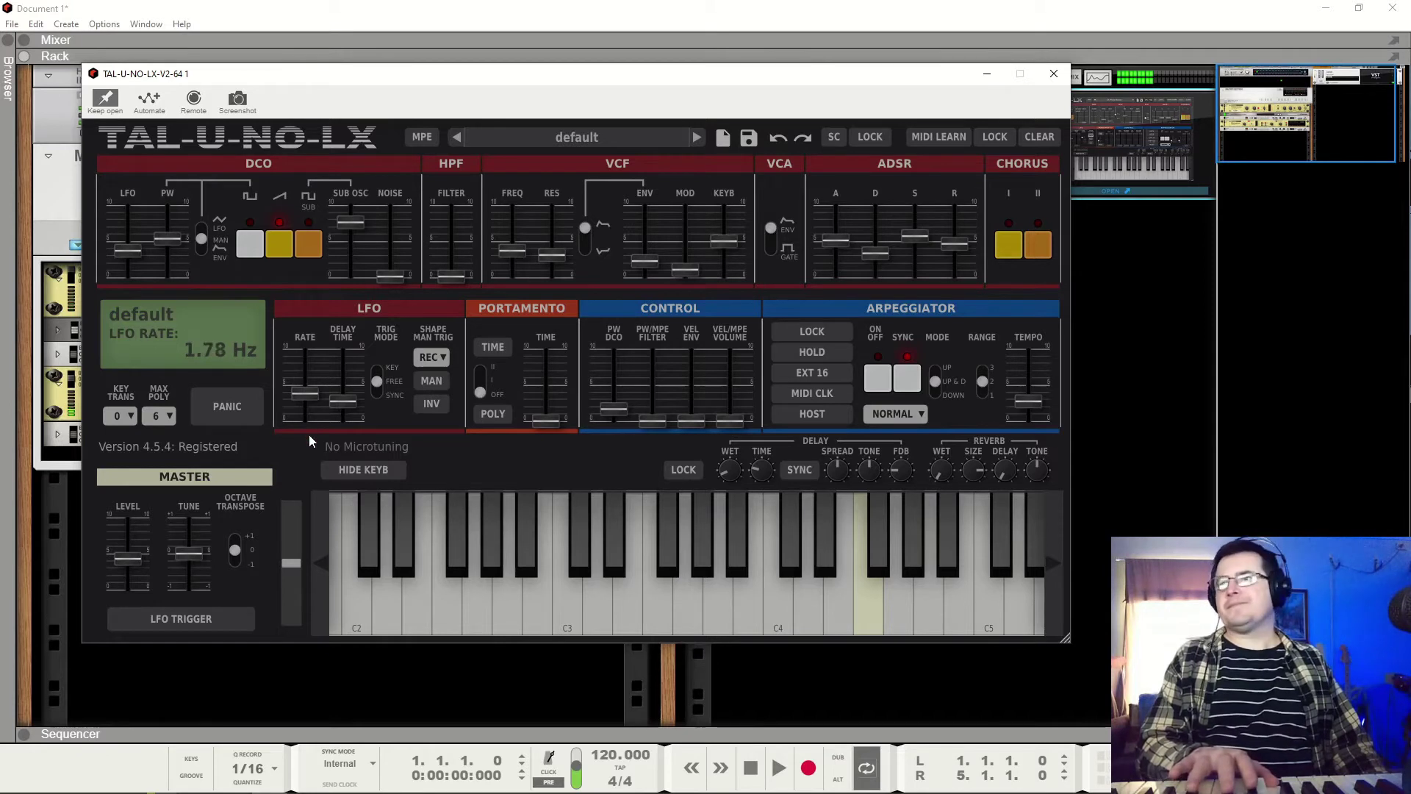
# Step: Compare the SINE and TRI LFO shapes, keep TRI, then lower the DCO LFO amount and raise the LFO rate to 6.40 Hz
pyautogui.moveTo(344, 424)
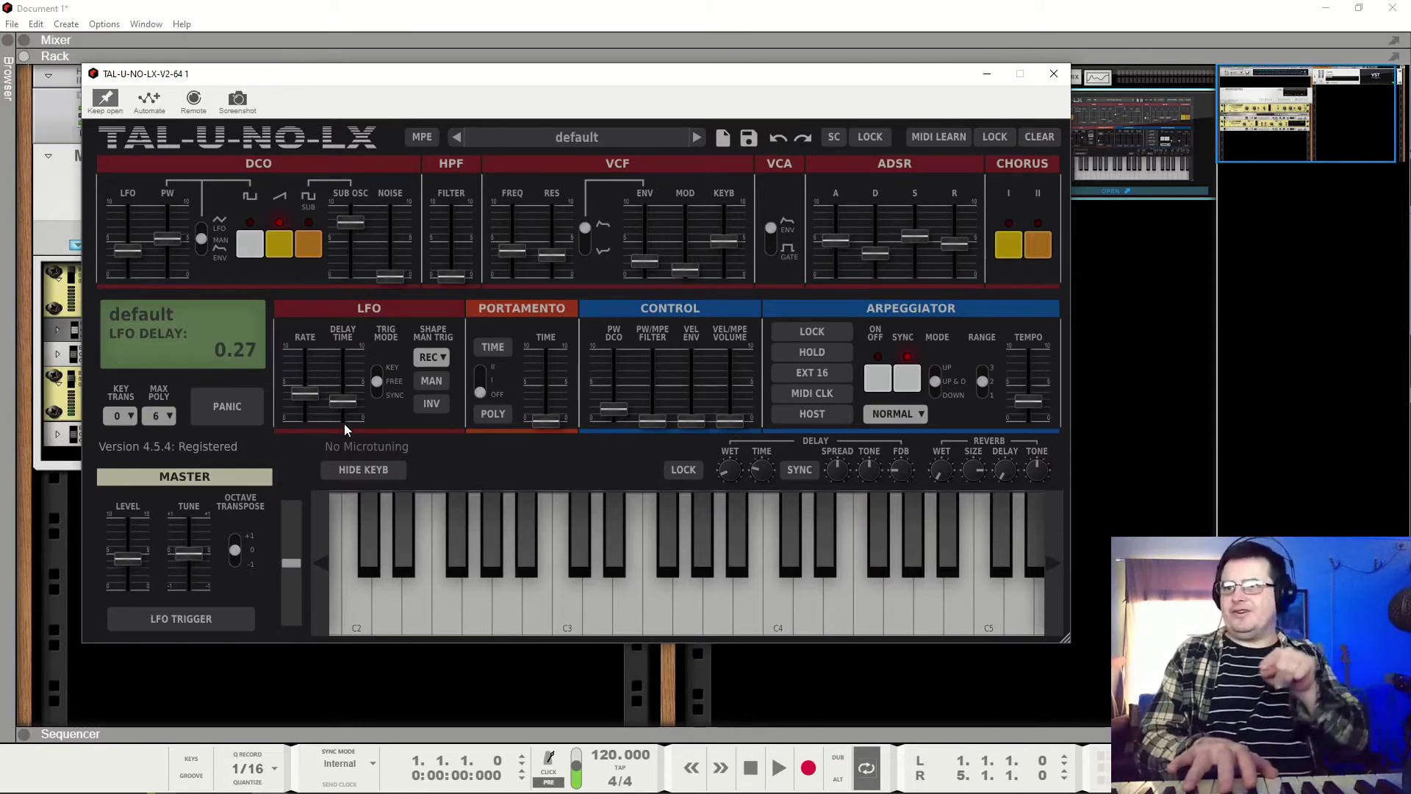
pyautogui.click(432, 356)
pyautogui.click(438, 374)
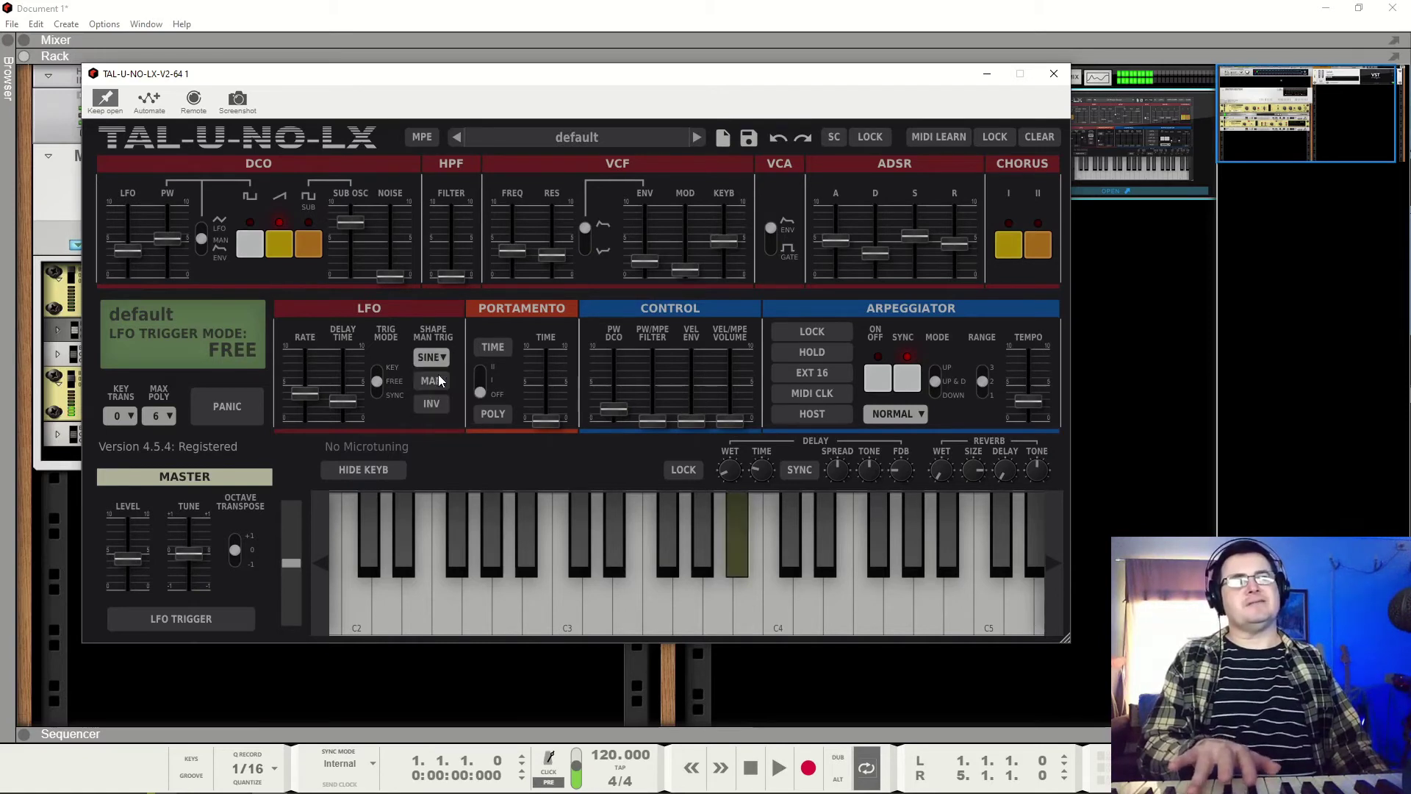
pyautogui.click(436, 359)
pyautogui.click(437, 394)
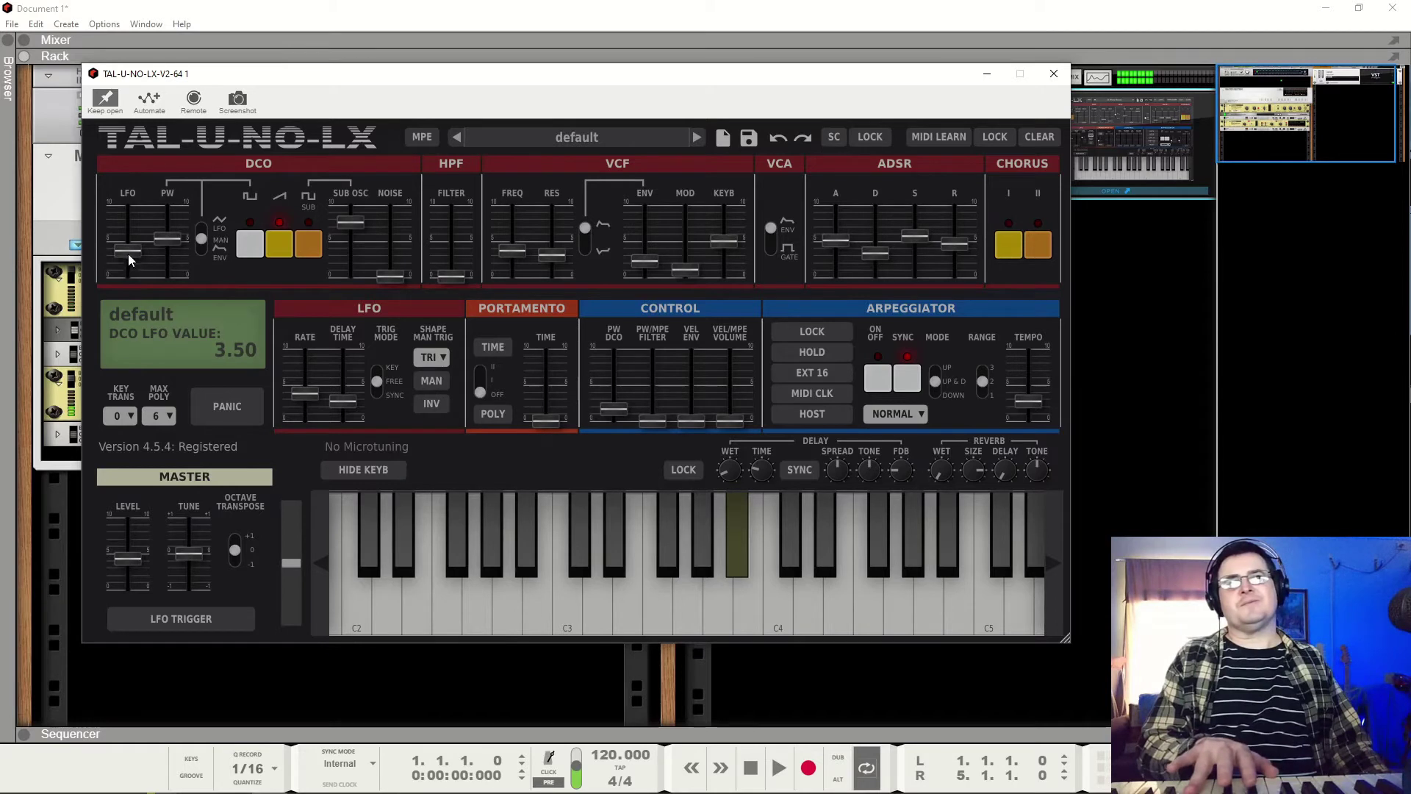
pyautogui.moveTo(128, 254); pyautogui.dragTo(131, 273)
pyautogui.moveTo(305, 391); pyautogui.dragTo(325, 330)
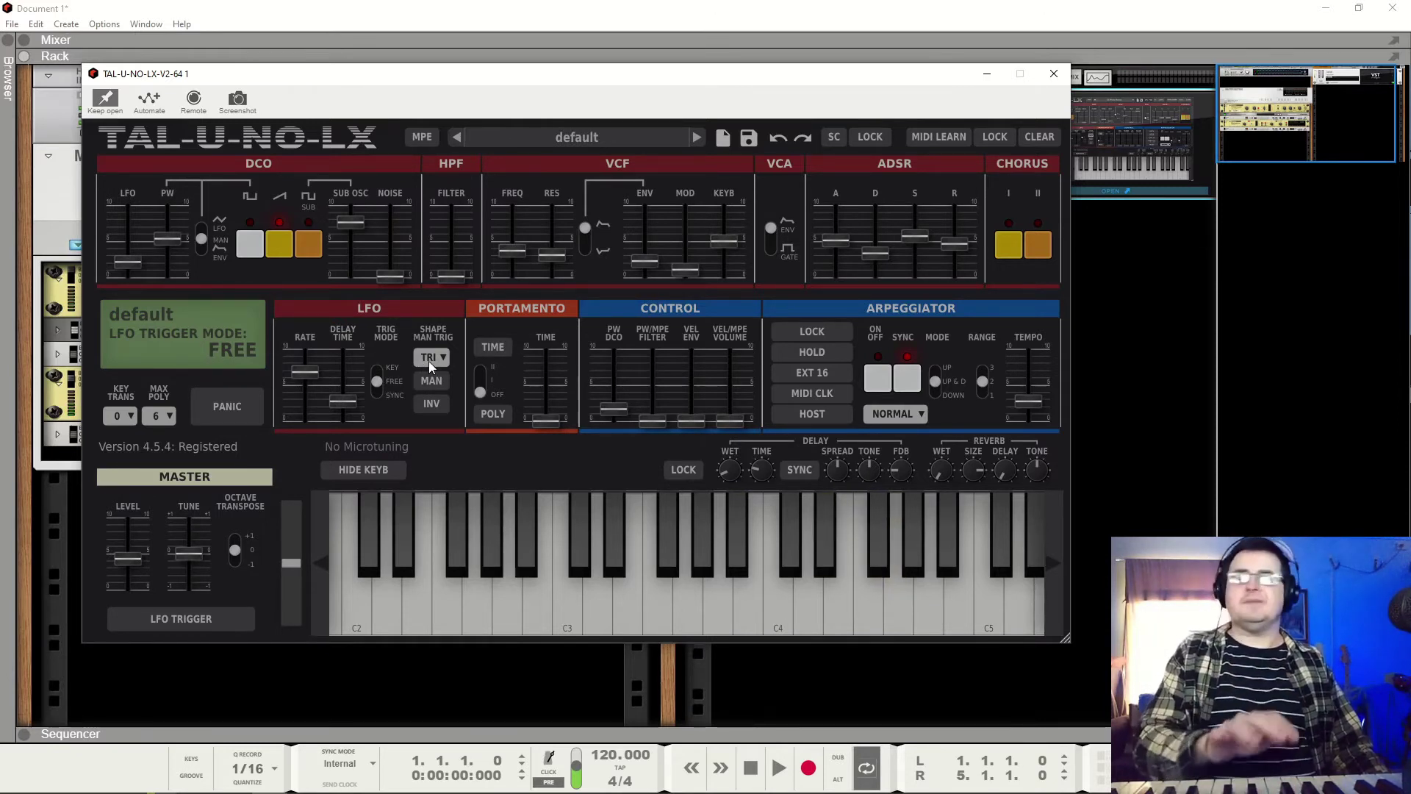
pyautogui.moveTo(130, 262); pyautogui.dragTo(128, 263)
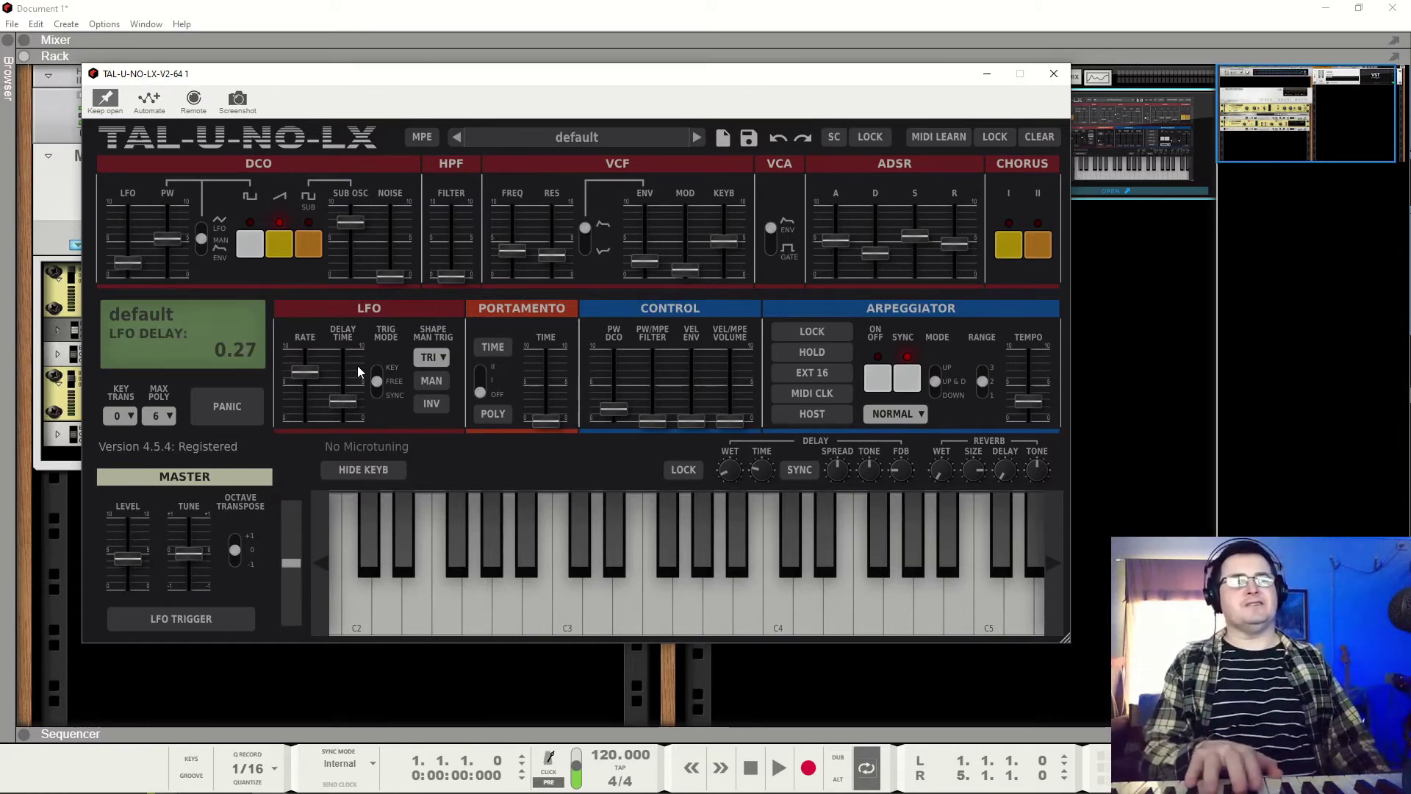
# Step: Audition the SAW LFO shape with the DCO LFO amount at 6.38 and the LFO rate at 3.50 Hz
pyautogui.click(438, 357)
pyautogui.click(427, 414)
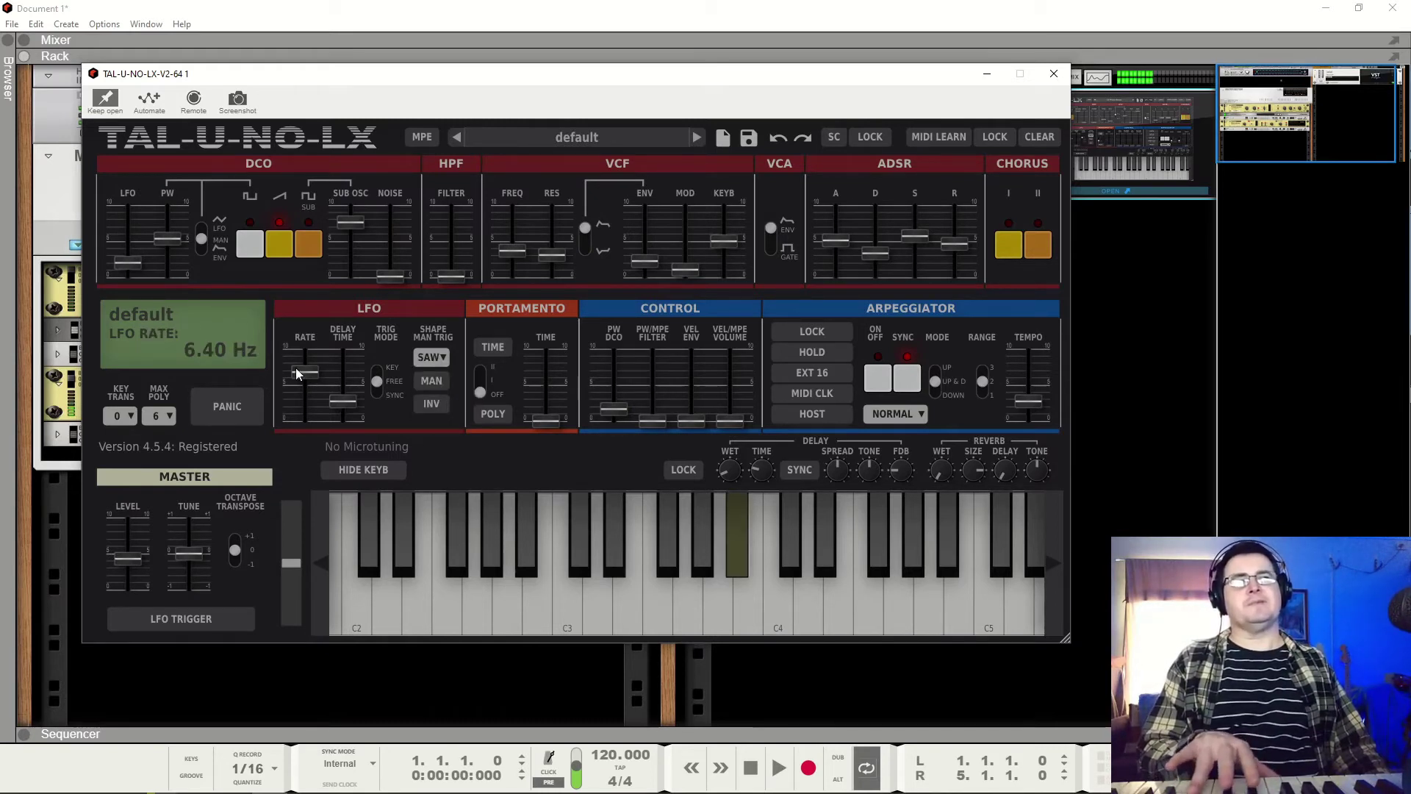
pyautogui.moveTo(127, 261); pyautogui.dragTo(134, 232)
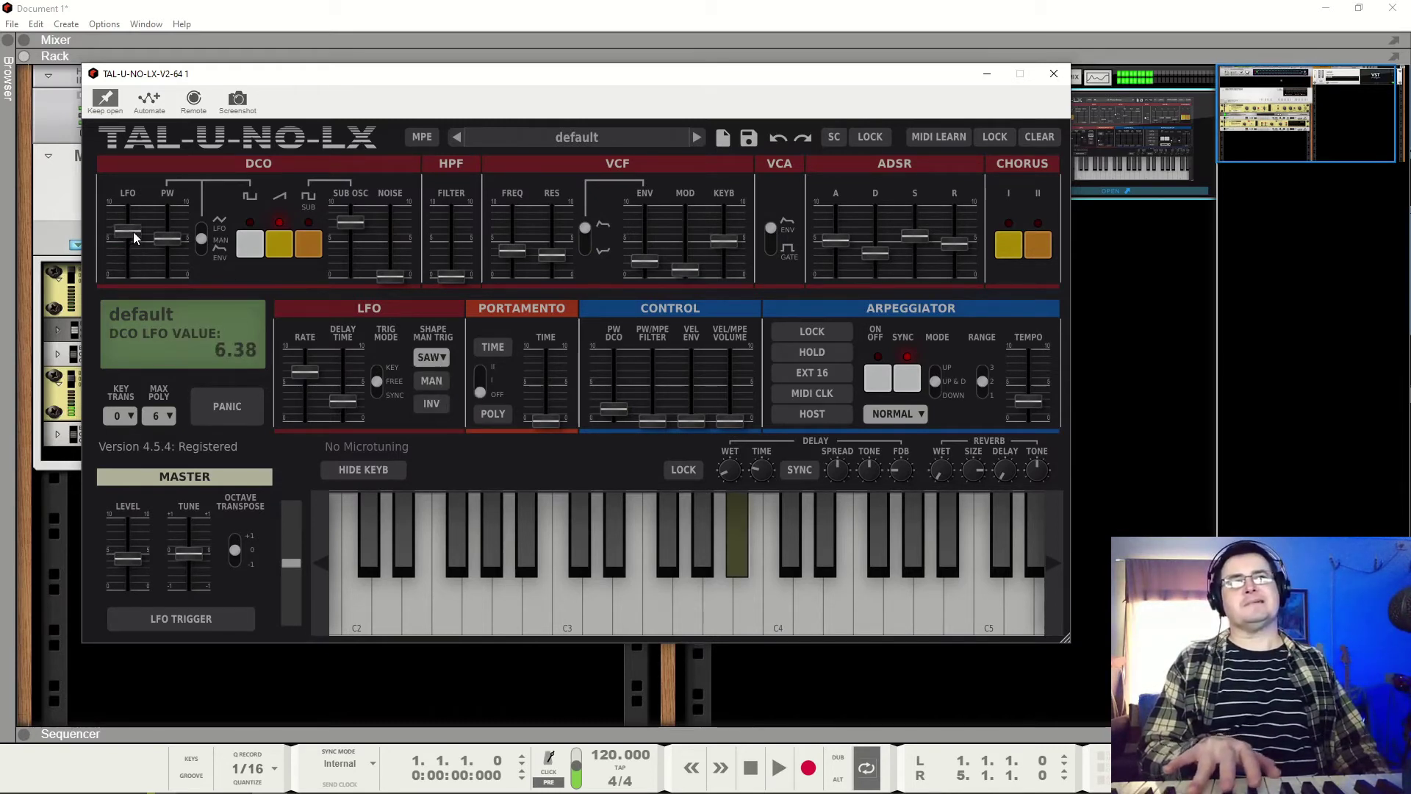
pyautogui.moveTo(297, 375); pyautogui.dragTo(307, 405)
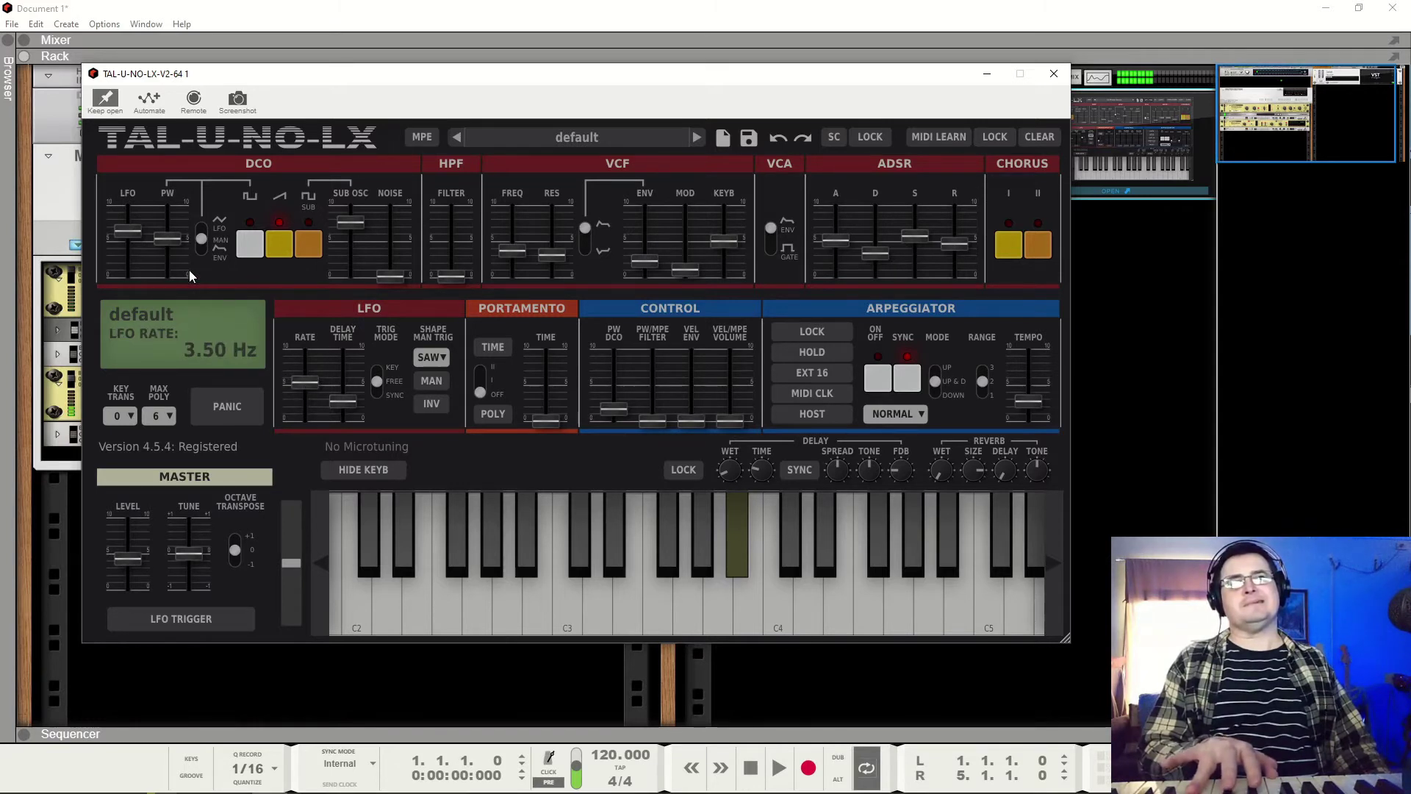
pyautogui.moveTo(144, 232)
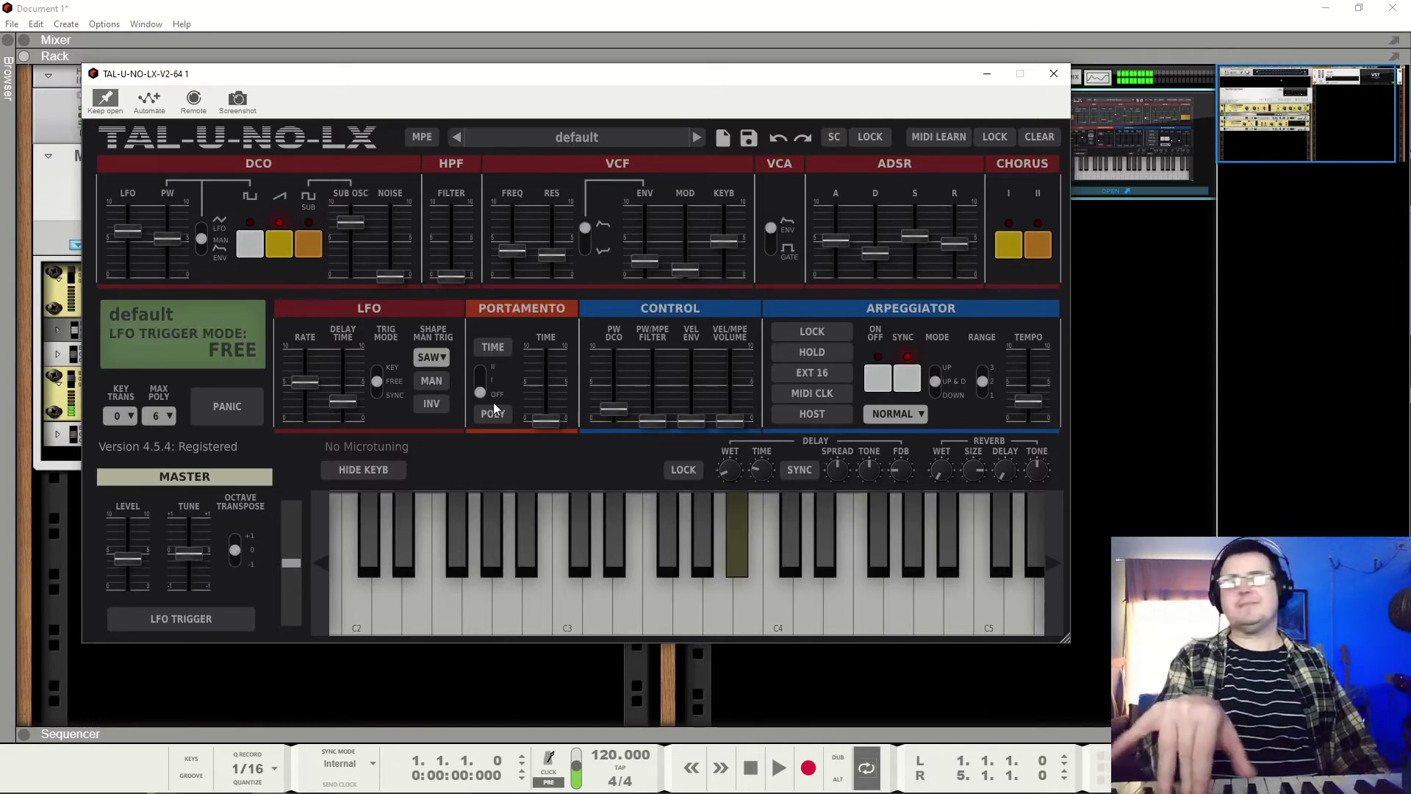
# Step: Audition the KEY trigger mode with the saw LFO, return the mode to FREE, and keep the SAW shape
pyautogui.click(376, 370)
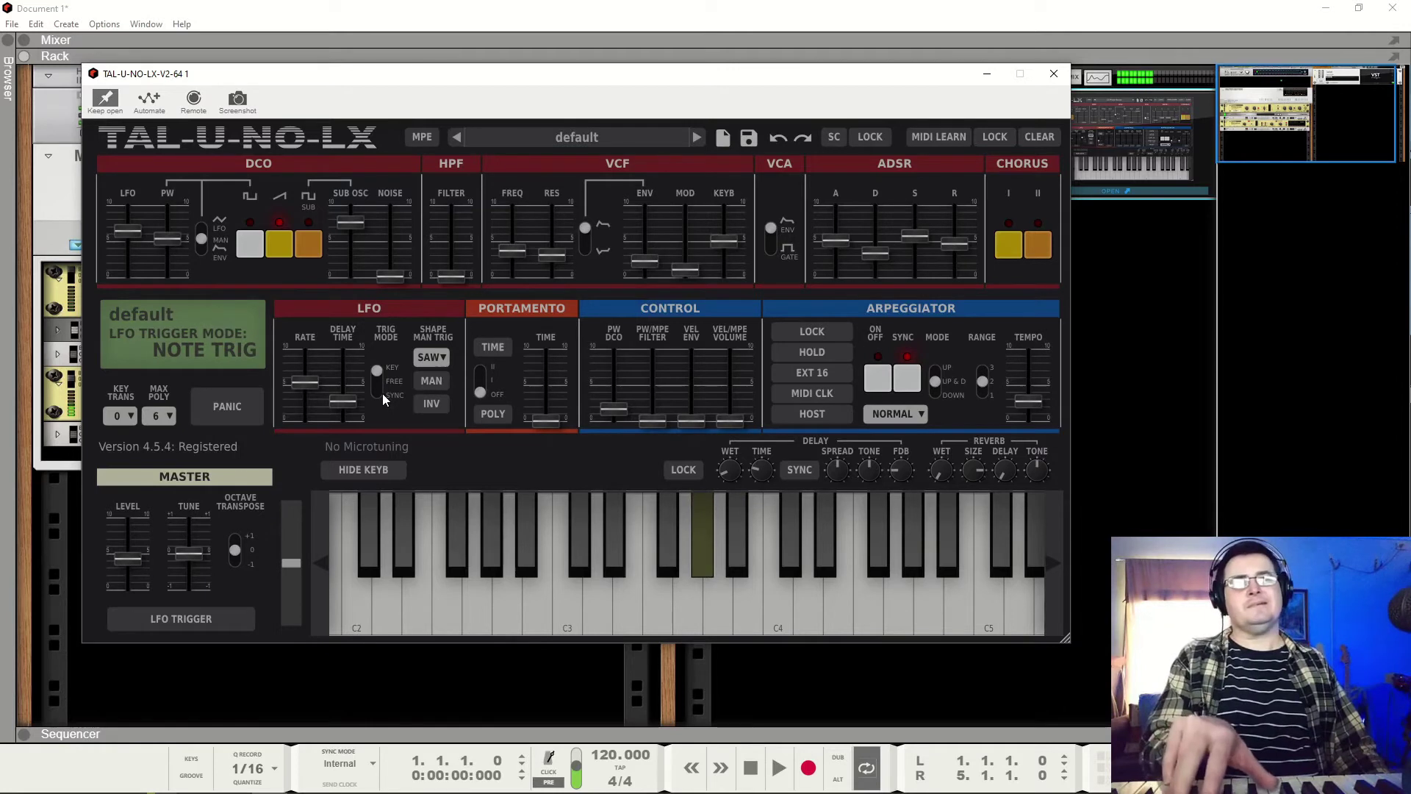
pyautogui.moveTo(345, 403)
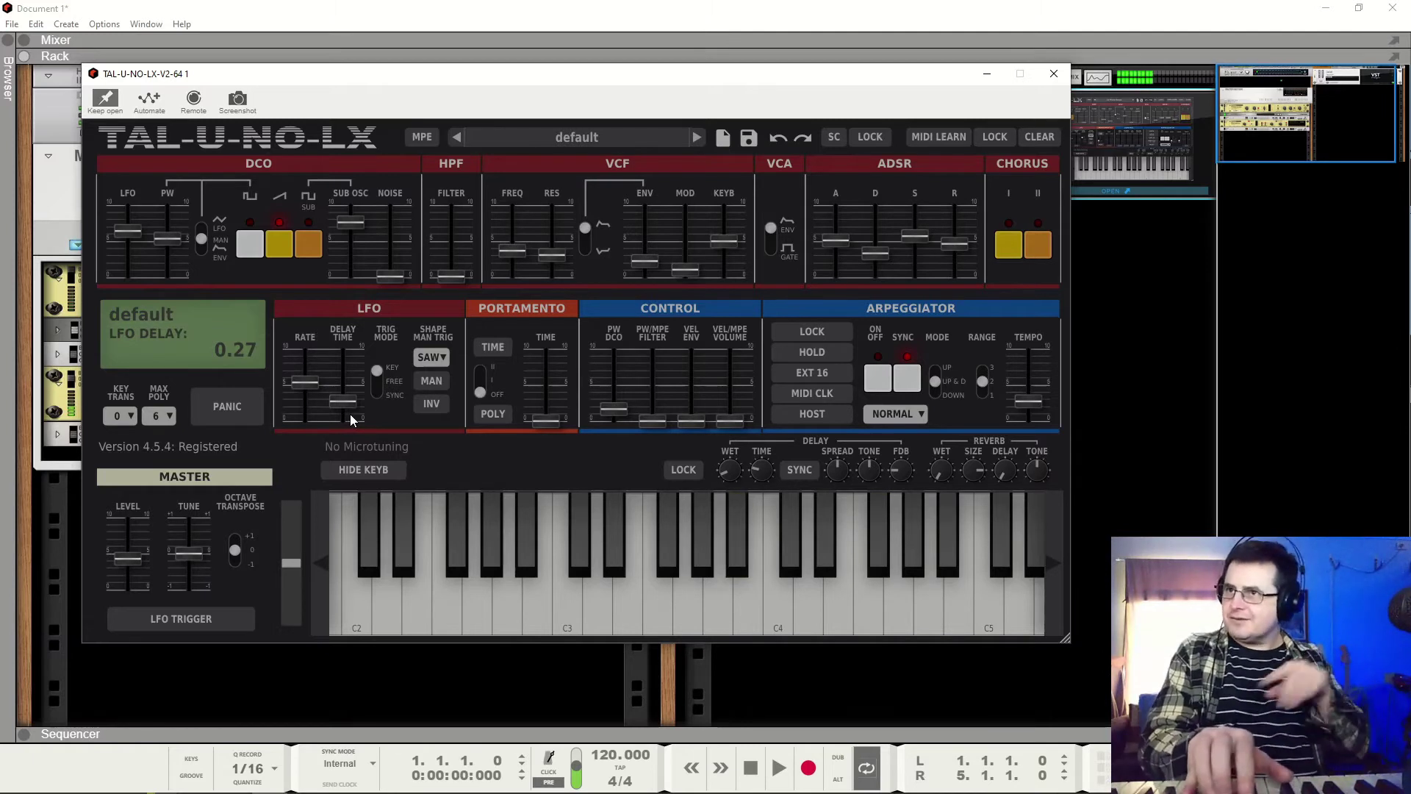
pyautogui.click(377, 380)
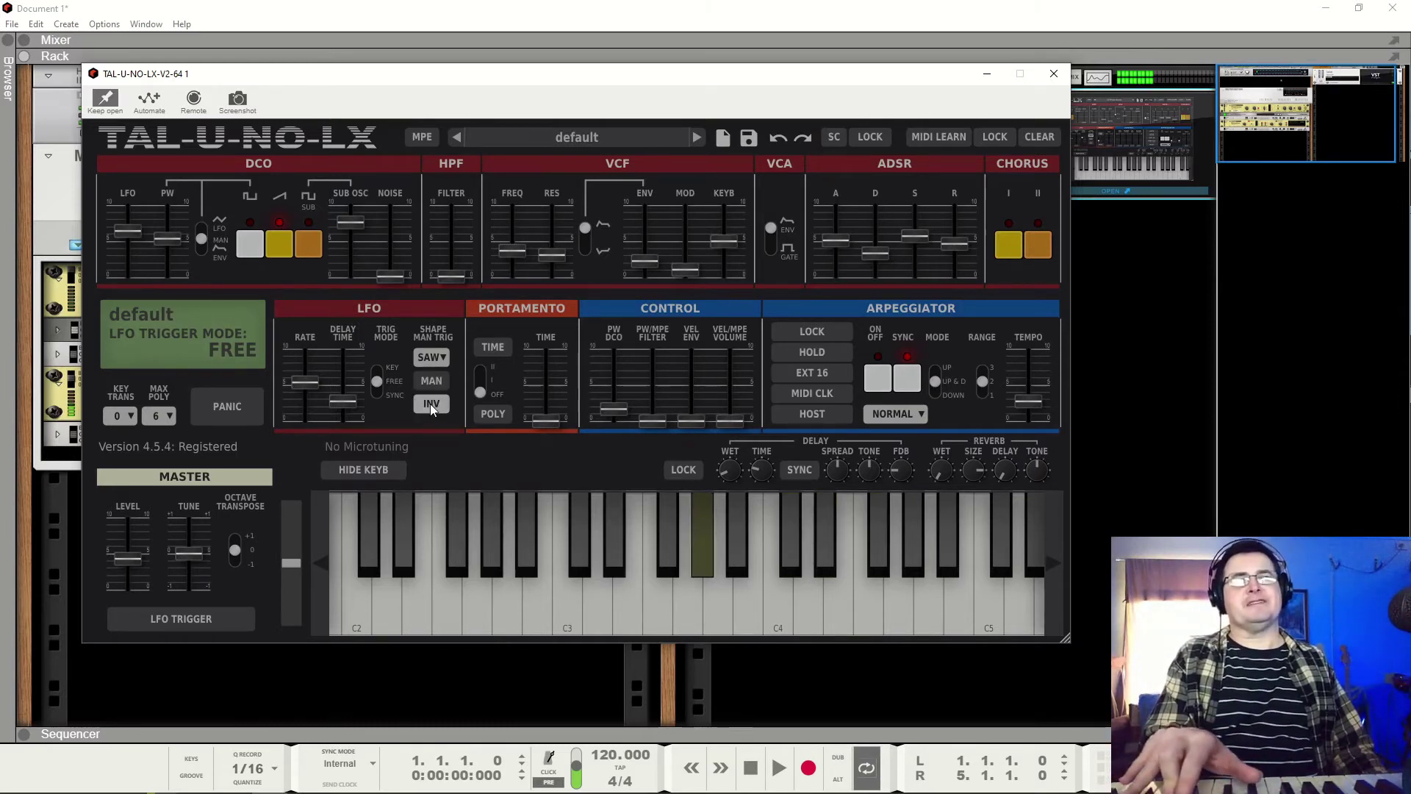
pyautogui.click(433, 358)
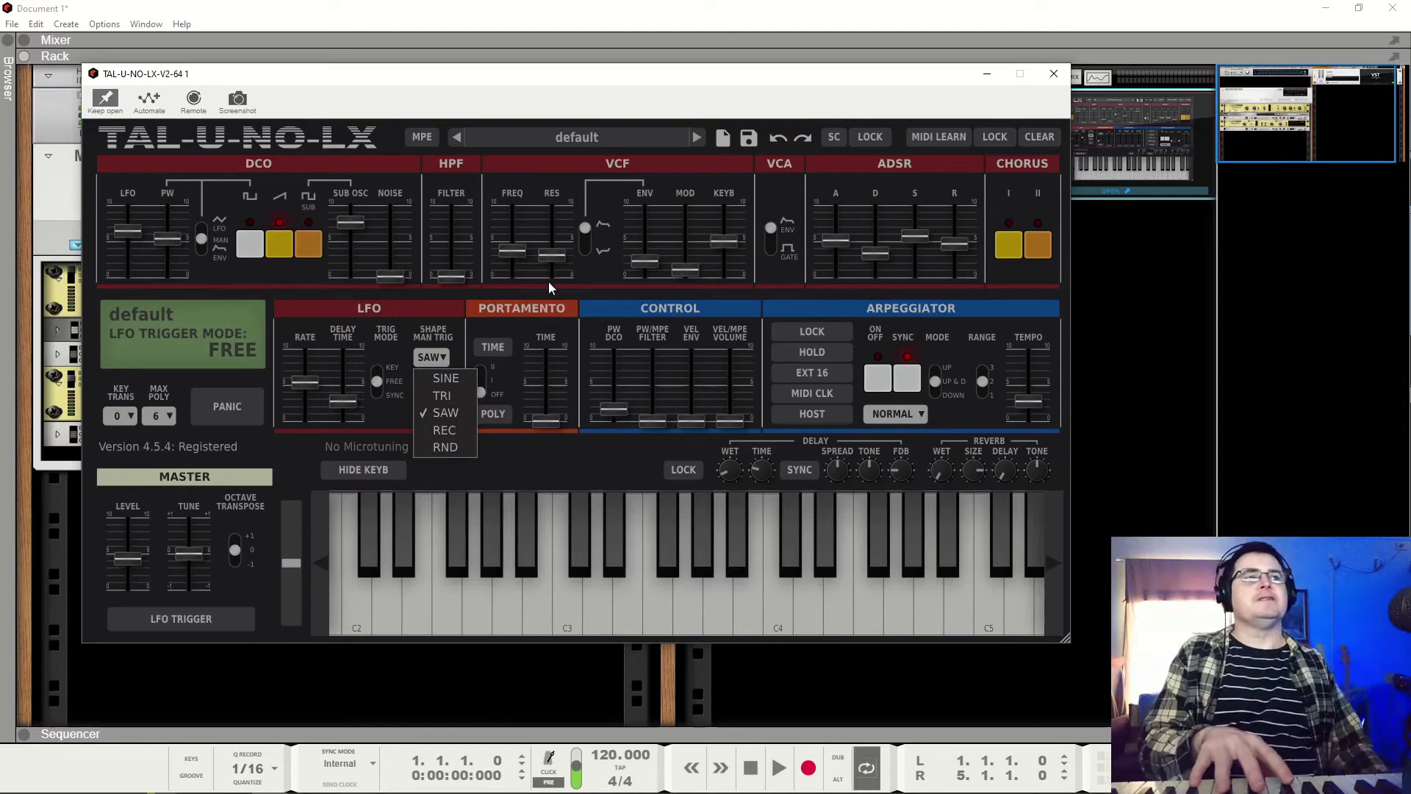
pyautogui.click(437, 413)
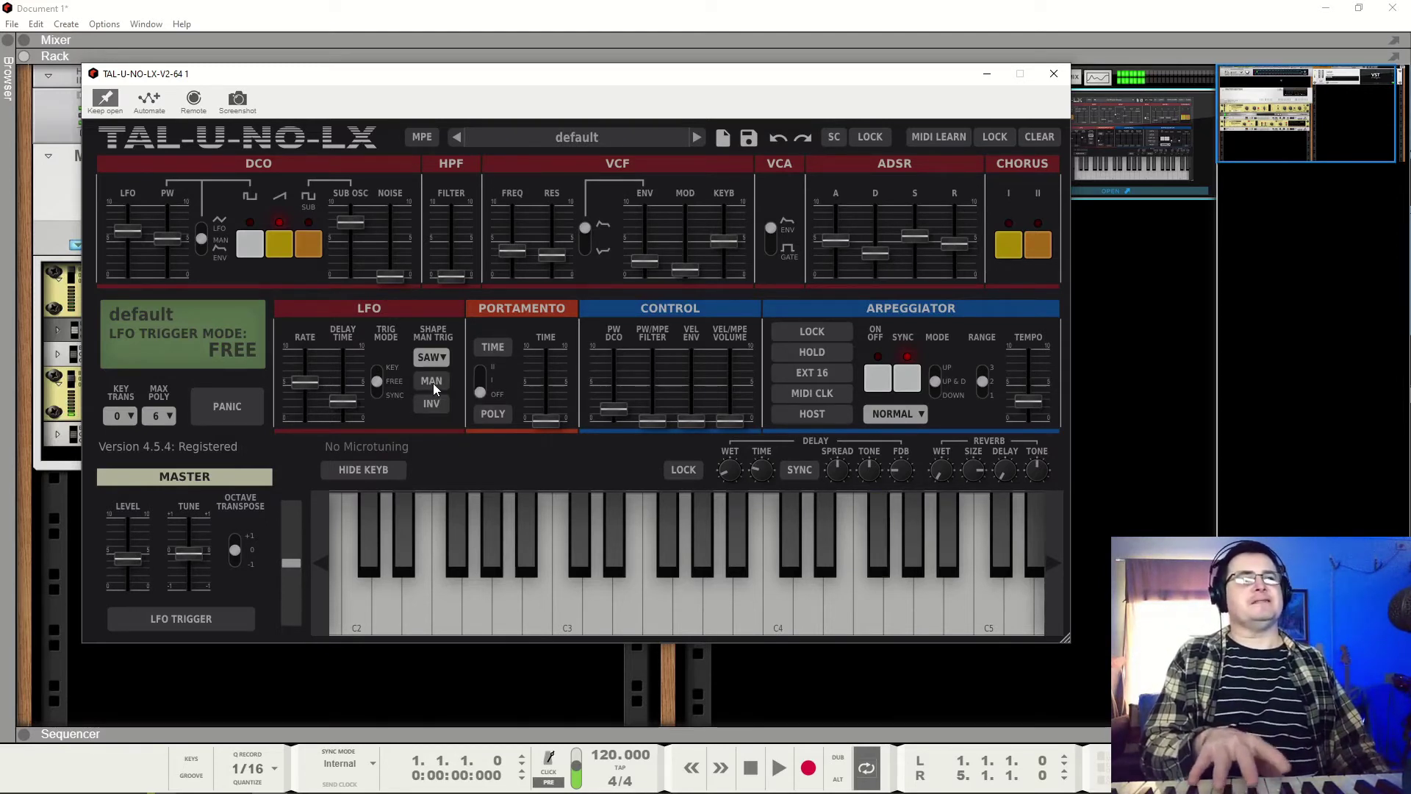
# Step: Enable manual LFO triggering, fire the LFO several times by hand while playing, and disable manual triggering again
pyautogui.click(433, 383)
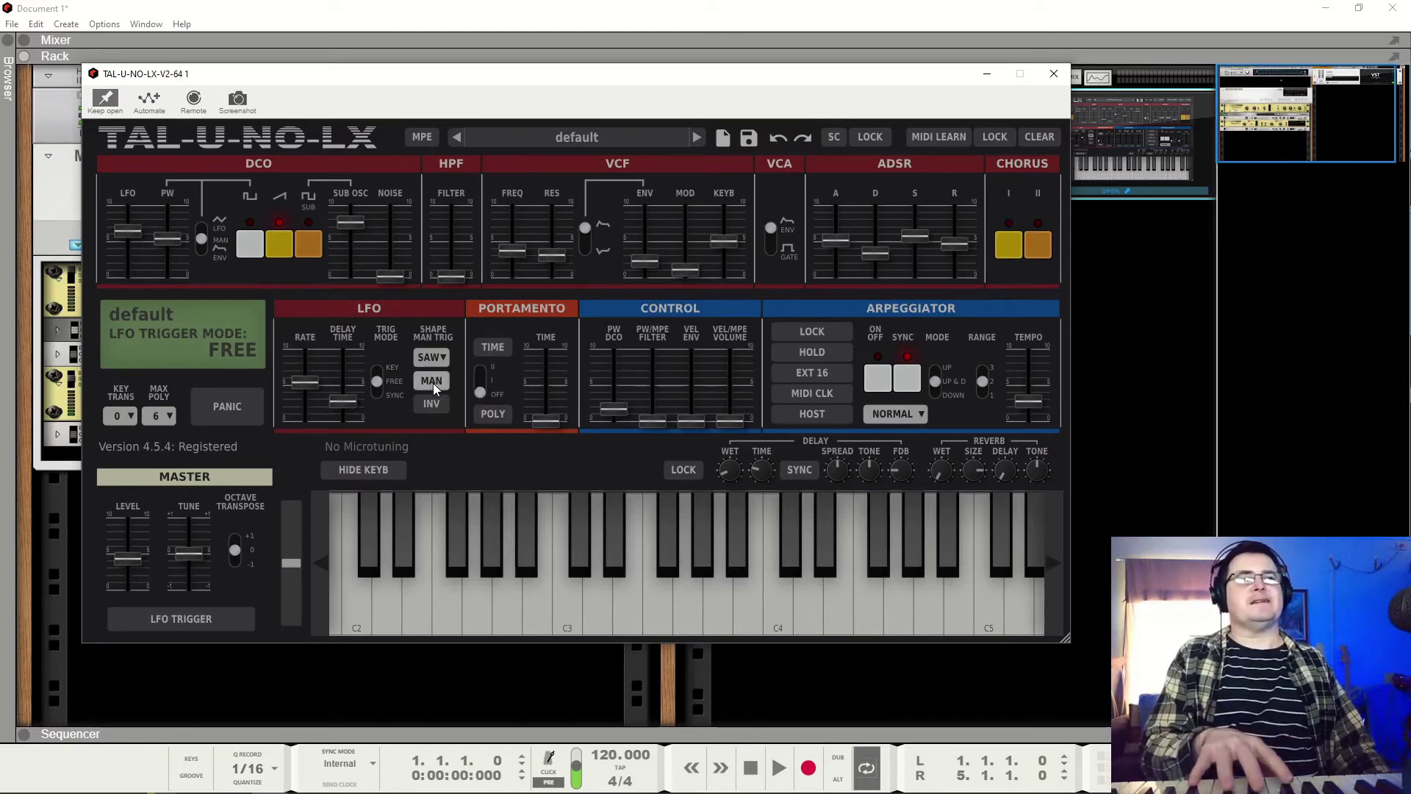
pyautogui.click(191, 617)
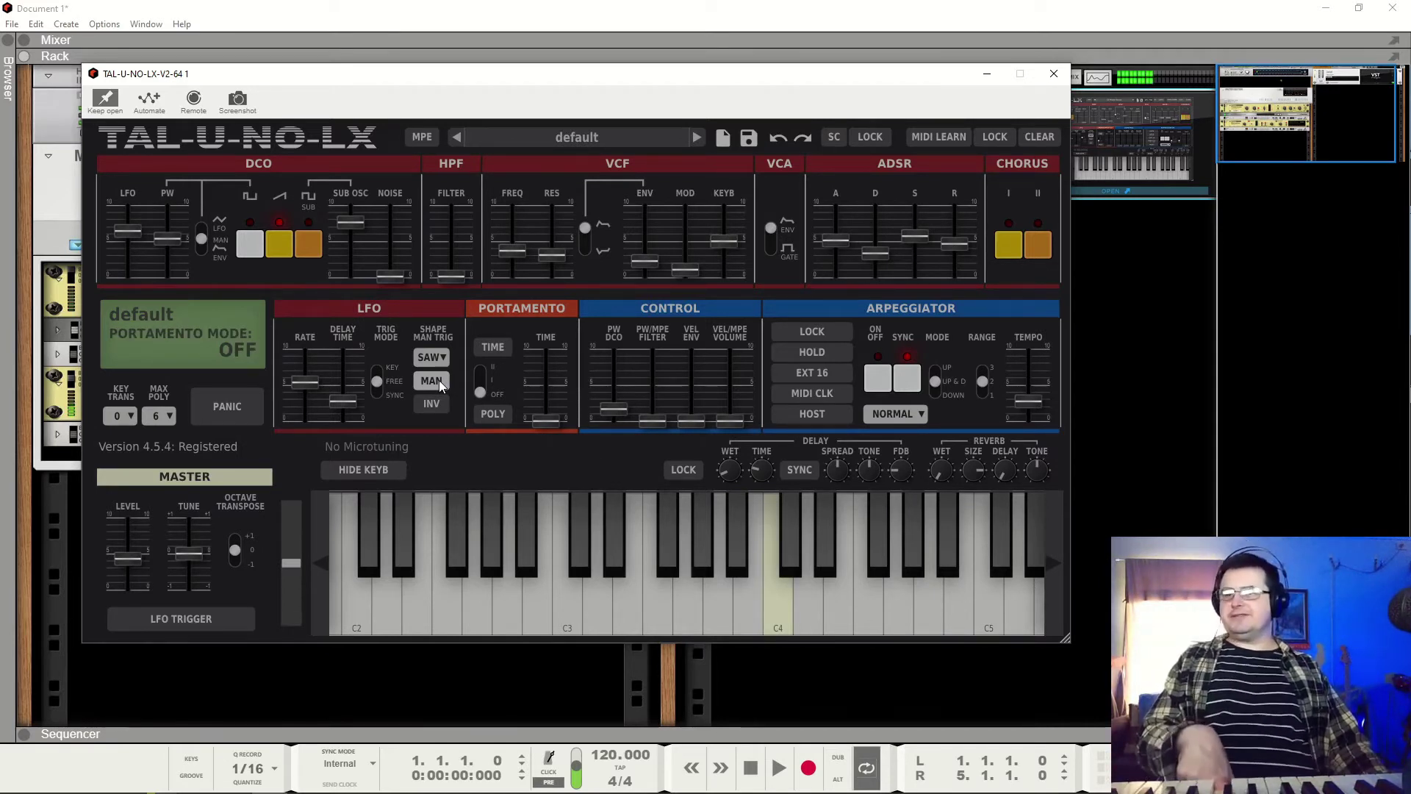
pyautogui.click(164, 619)
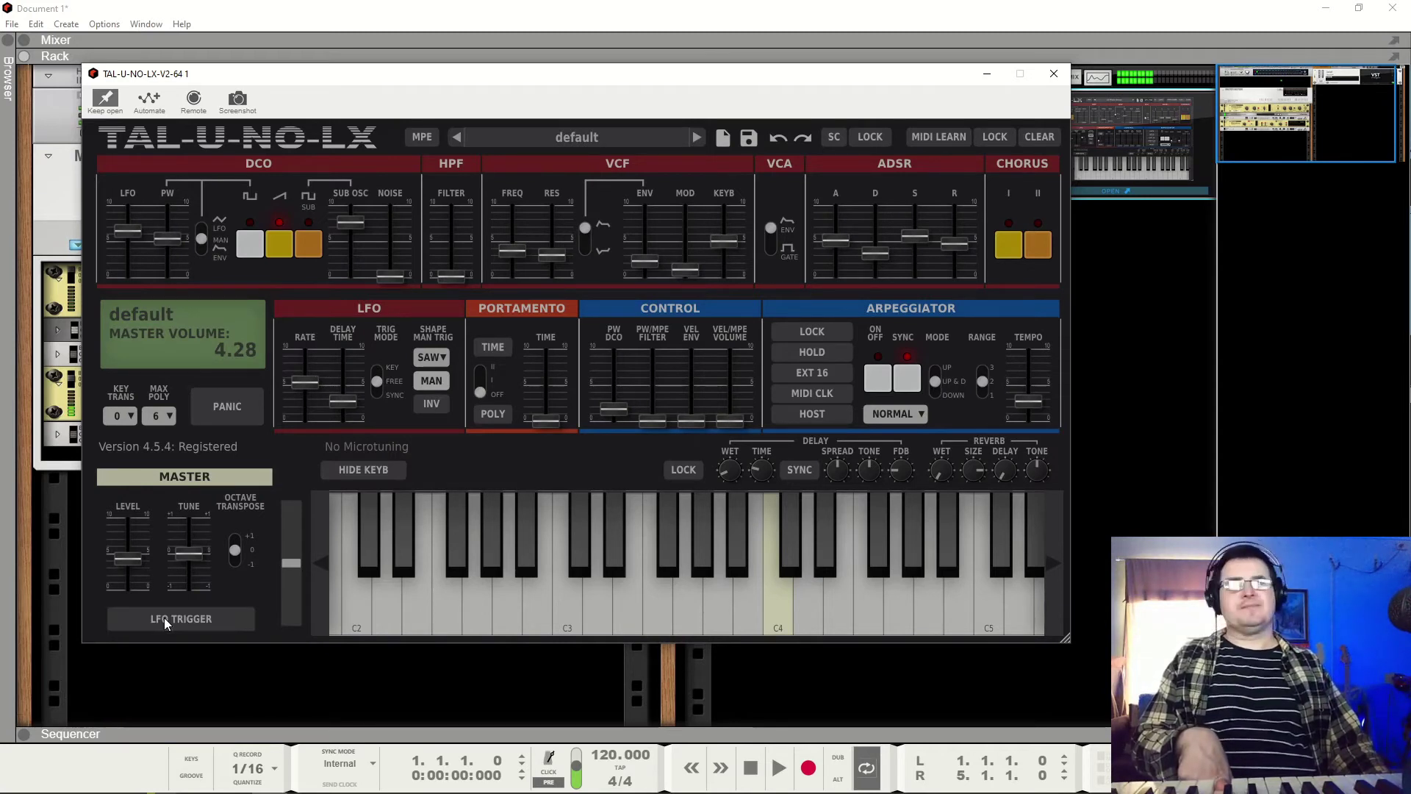
pyautogui.click(164, 618)
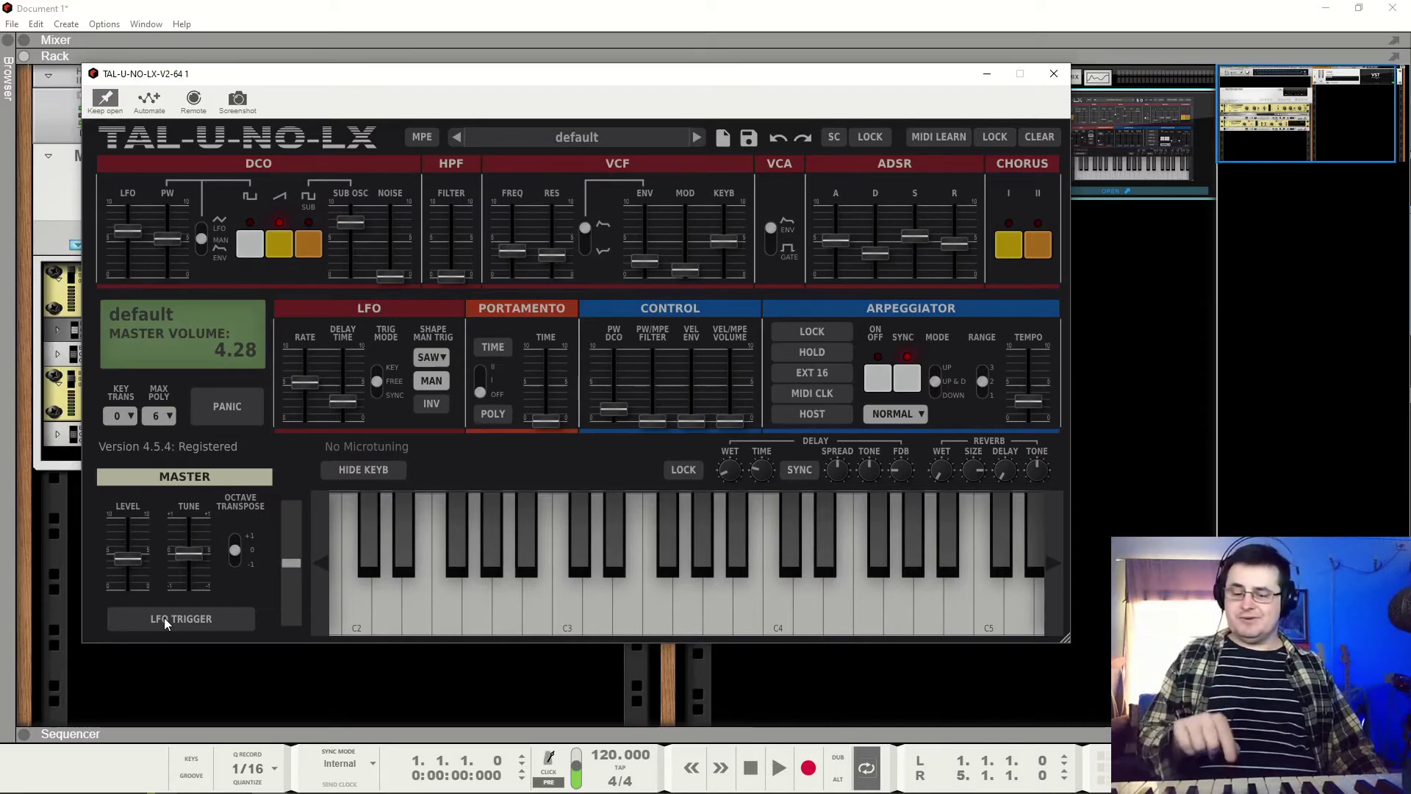
pyautogui.click(164, 617)
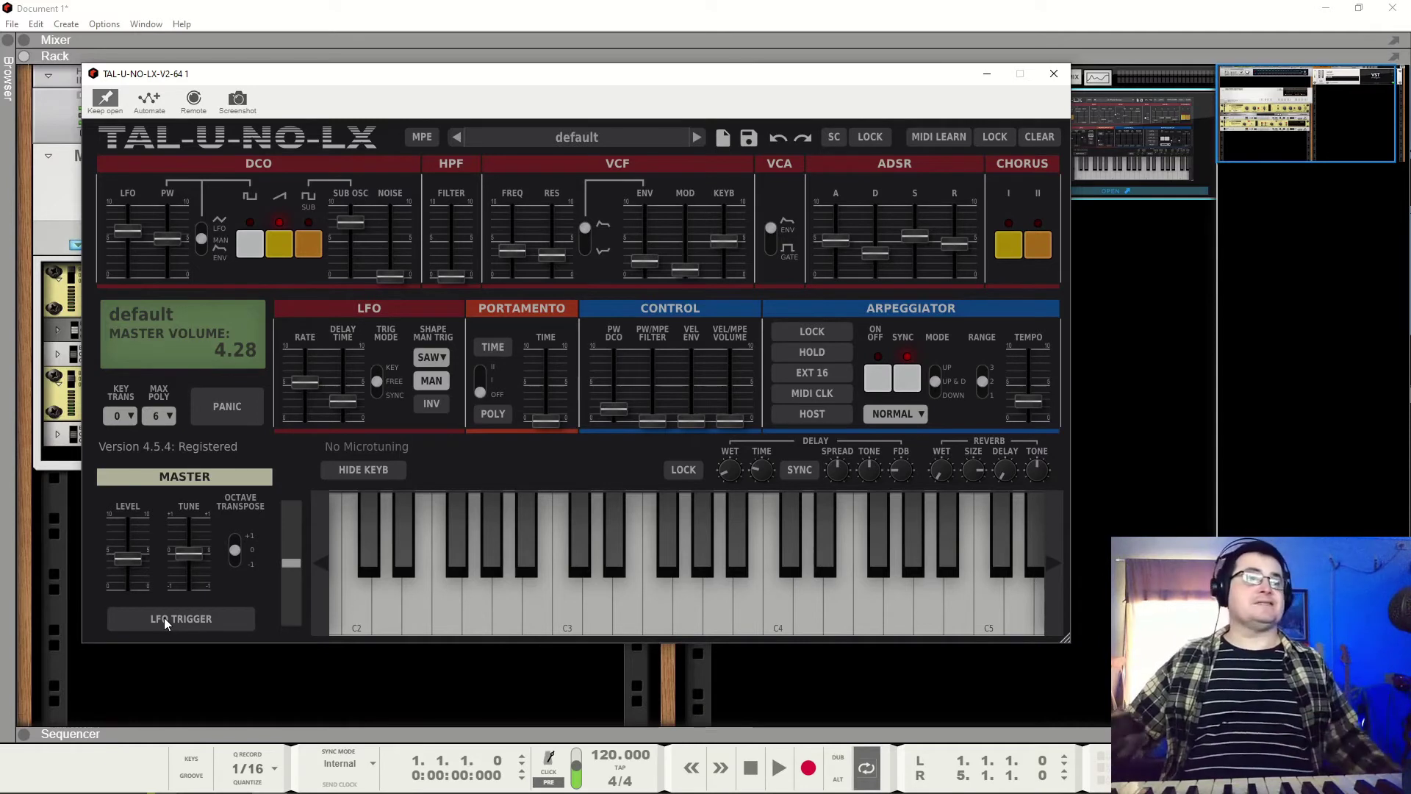
pyautogui.click(441, 385)
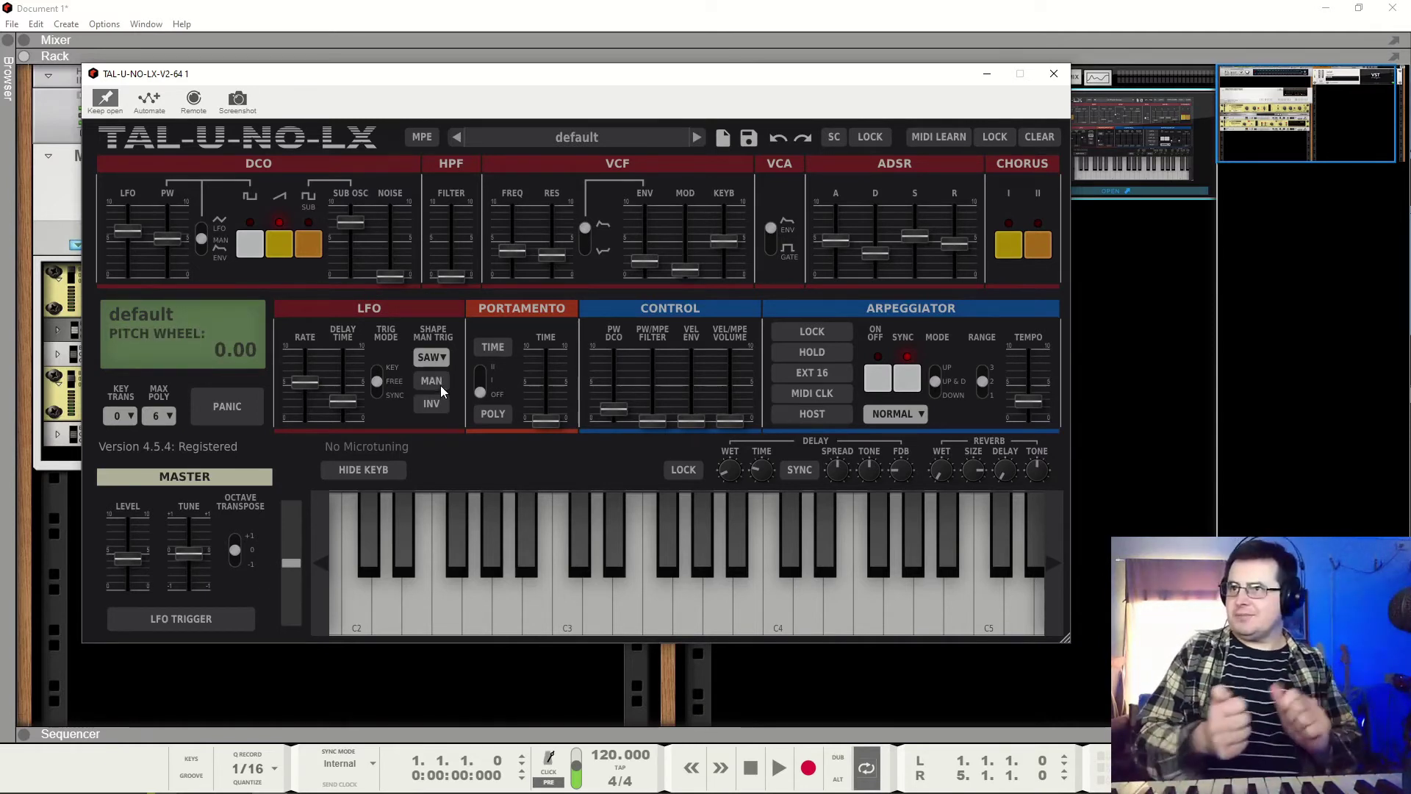
pyautogui.click(198, 619)
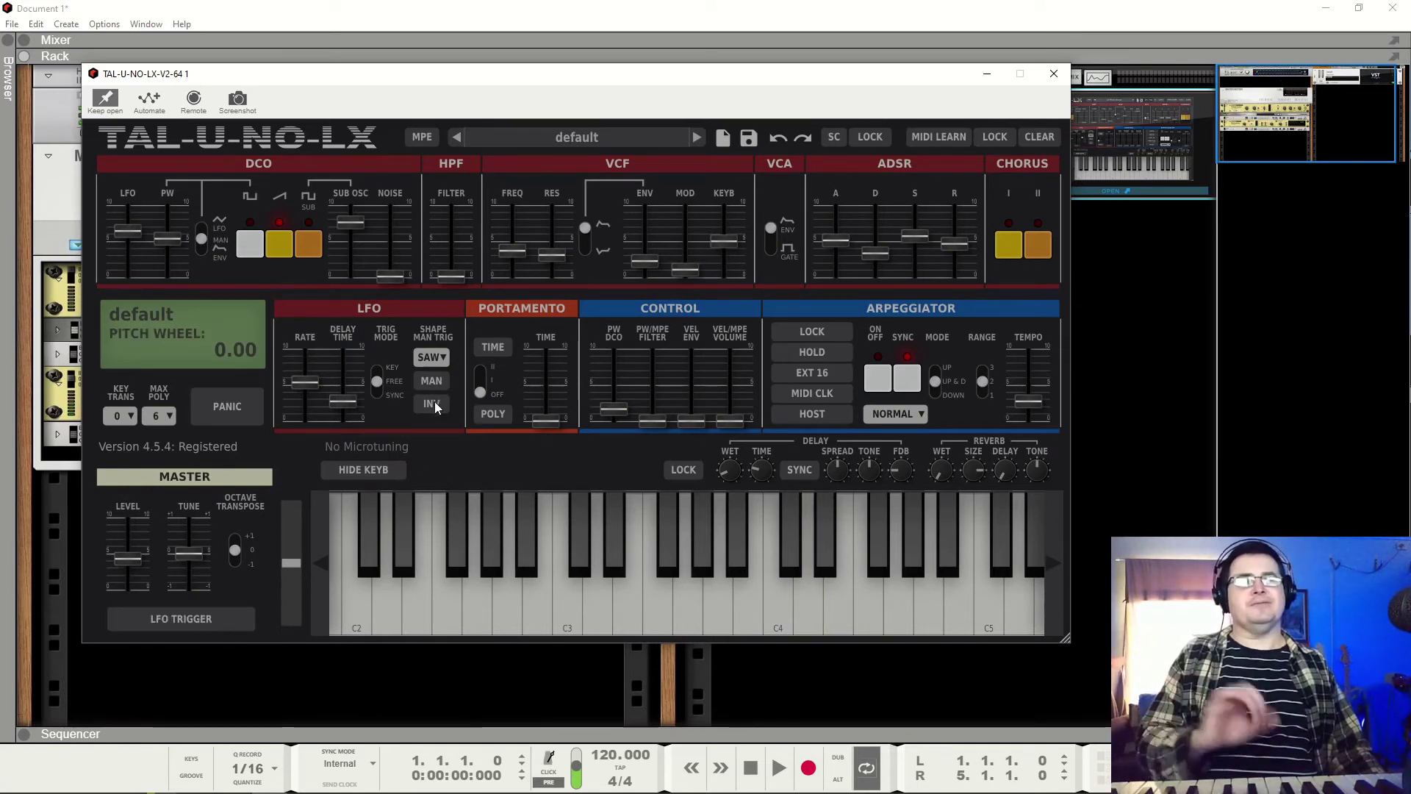
# Step: Reduce the DCO LFO amount, set the LFO shape to RND, and raise the LFO rate
pyautogui.moveTo(127, 232); pyautogui.dragTo(133, 270)
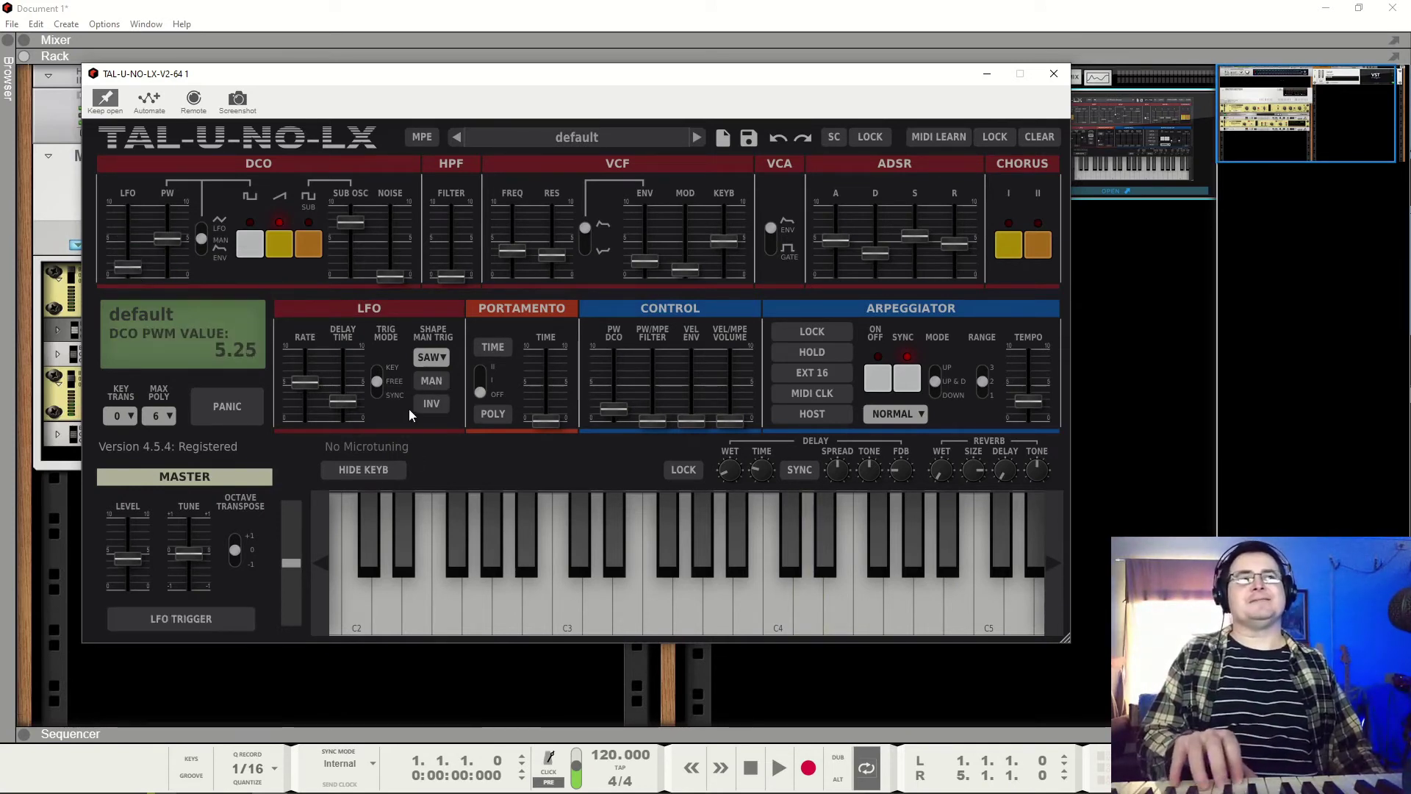
pyautogui.click(424, 359)
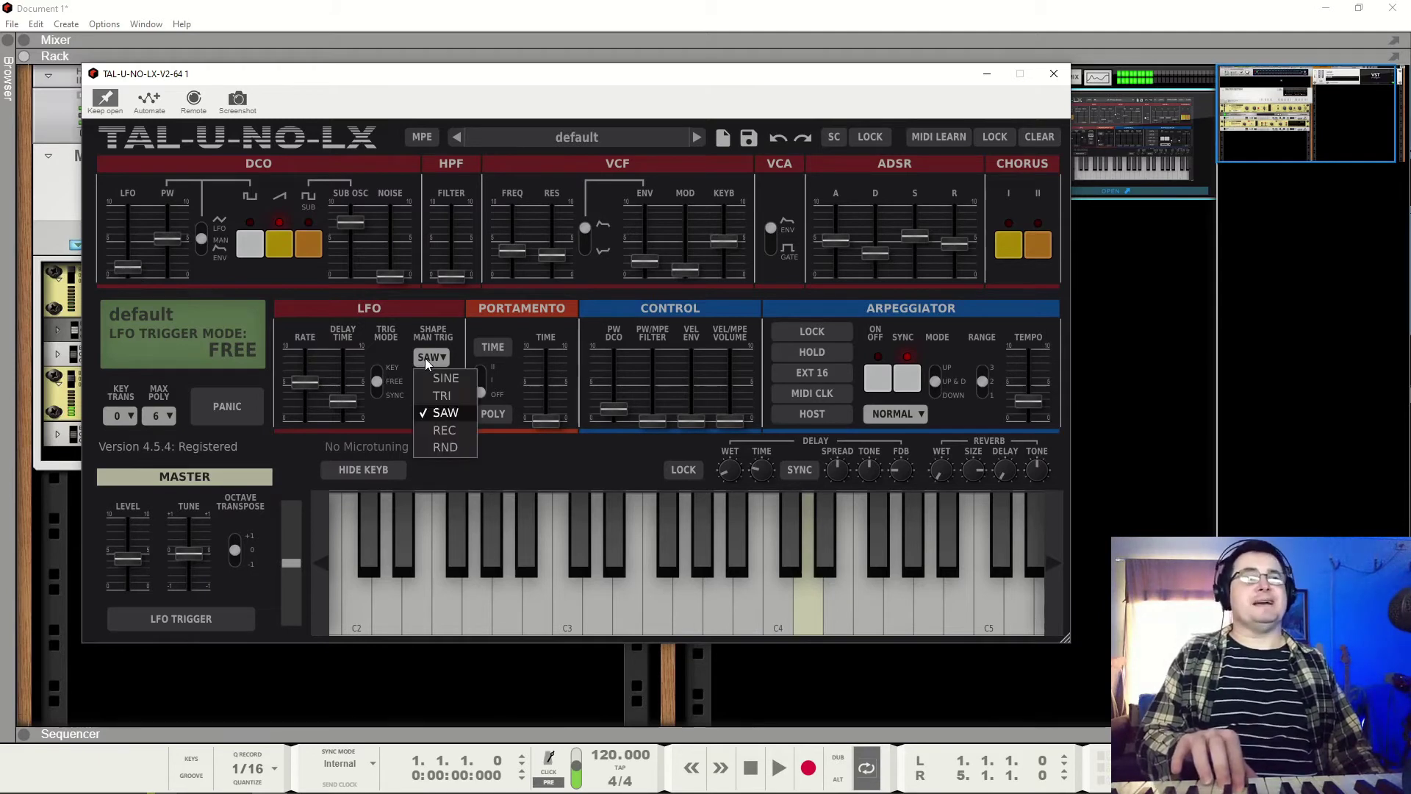
pyautogui.click(456, 441)
pyautogui.moveTo(140, 268)
pyautogui.mouseDown()
pyautogui.moveTo(139, 236)
pyautogui.moveTo(140, 260)
pyautogui.mouseUp()
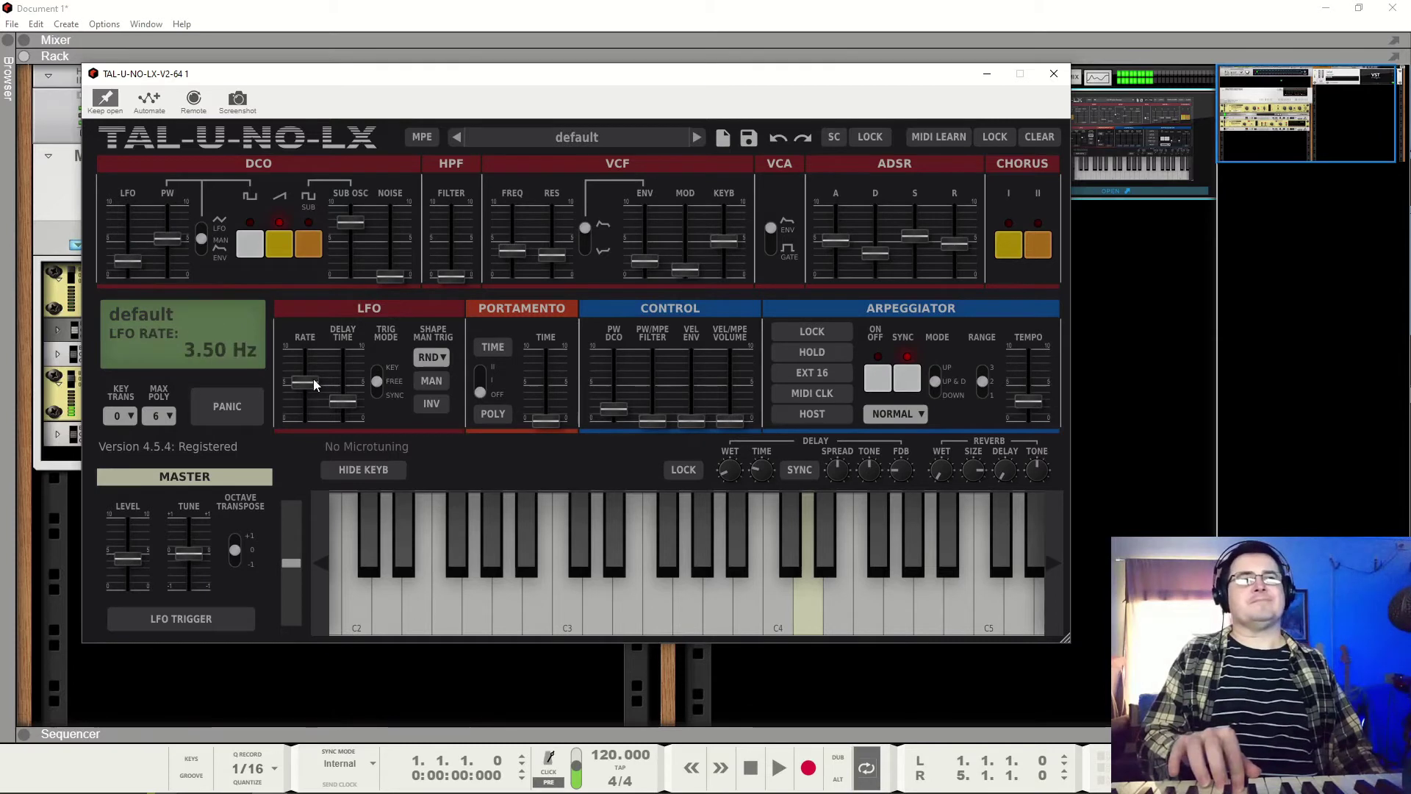
pyautogui.moveTo(314, 378); pyautogui.dragTo(330, 353)
# Step: Route the random LFO to the filter: set the DCO LFO amount to 0.00, filter modulation to 6.07, and raise the resonance strongly
pyautogui.moveTo(136, 224); pyautogui.dragTo(177, 369)
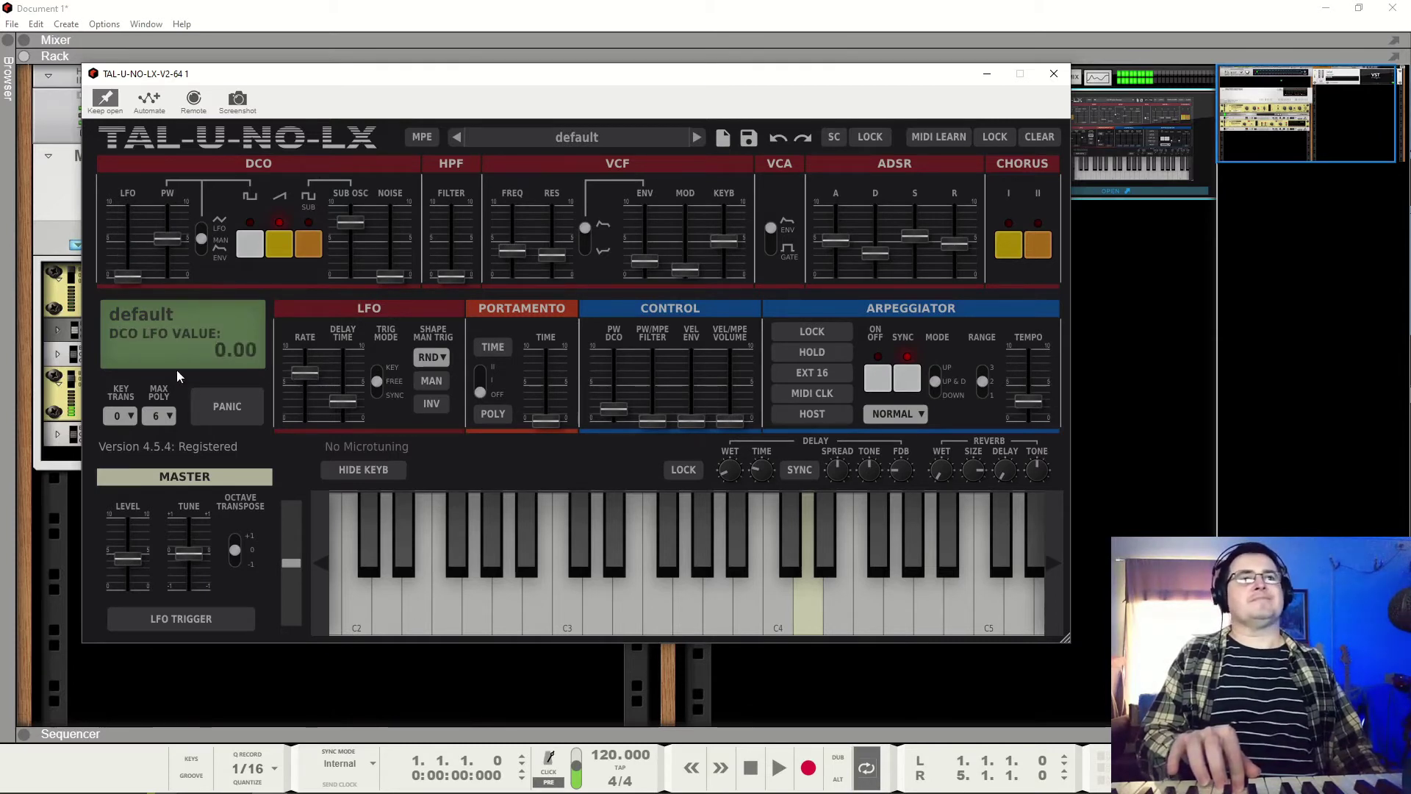
pyautogui.moveTo(682, 269); pyautogui.dragTo(695, 233)
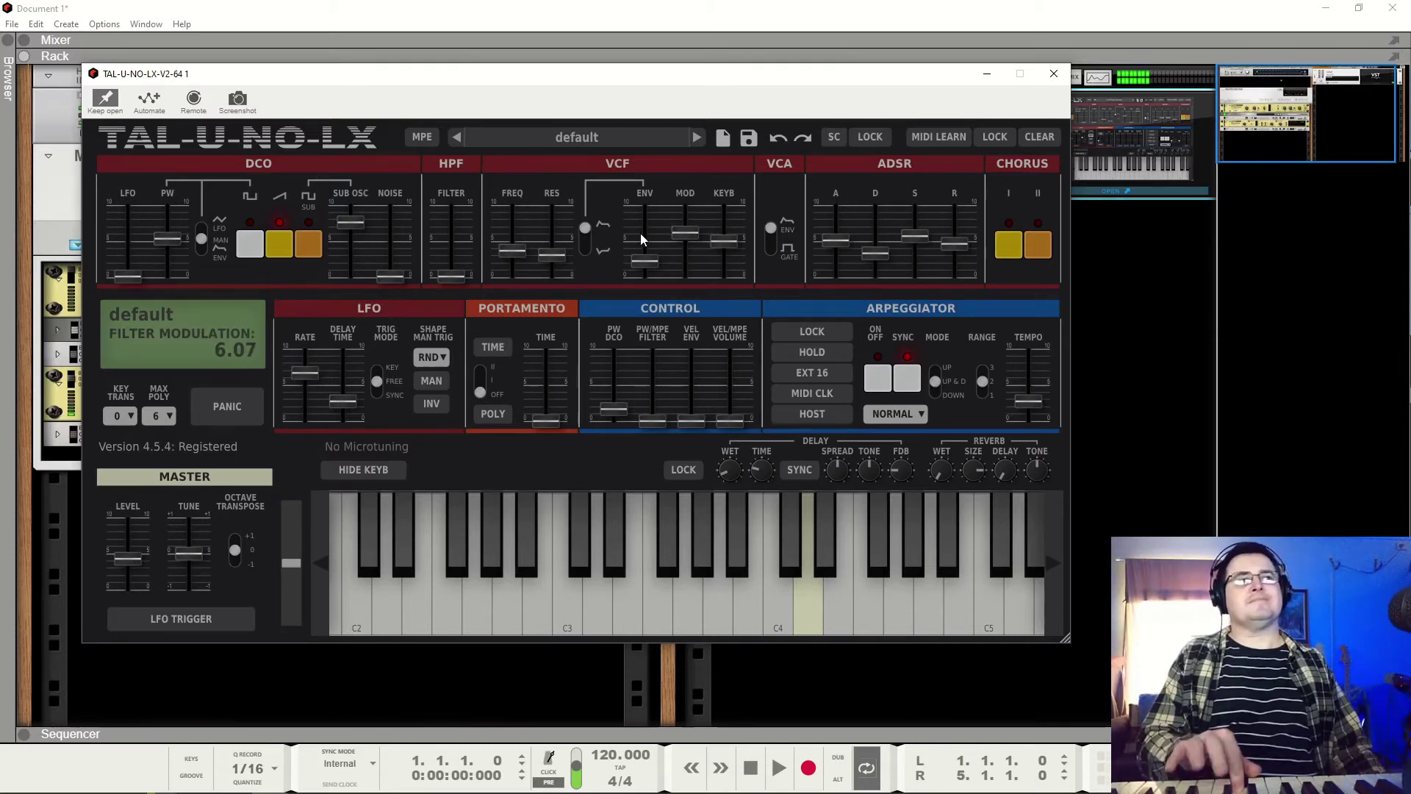
pyautogui.moveTo(553, 256); pyautogui.dragTo(558, 174)
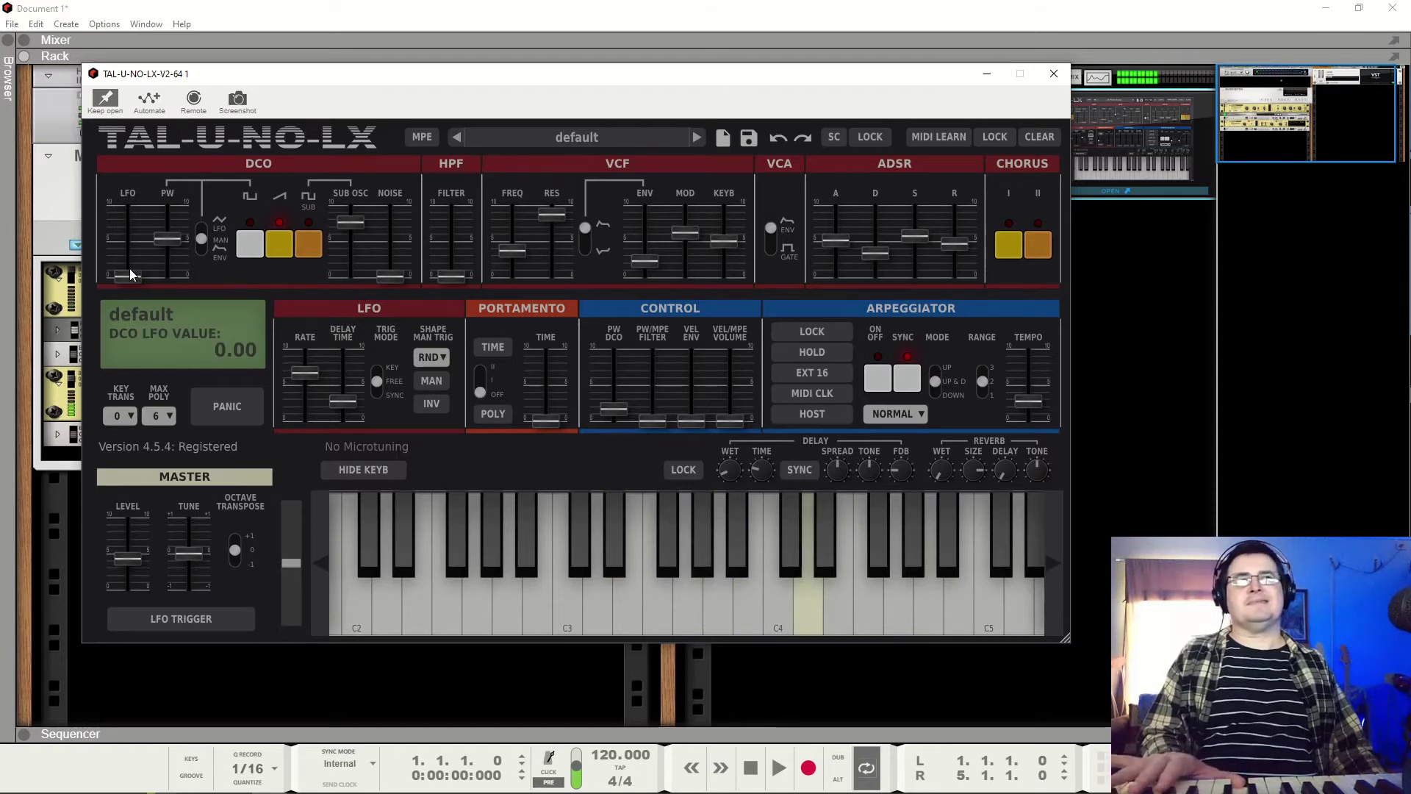
# Step: Set the LFO shape to TRI with a slight DCO LFO amount, and lower the filter's resonance and modulation
pyautogui.moveTo(129, 274); pyautogui.dragTo(132, 261)
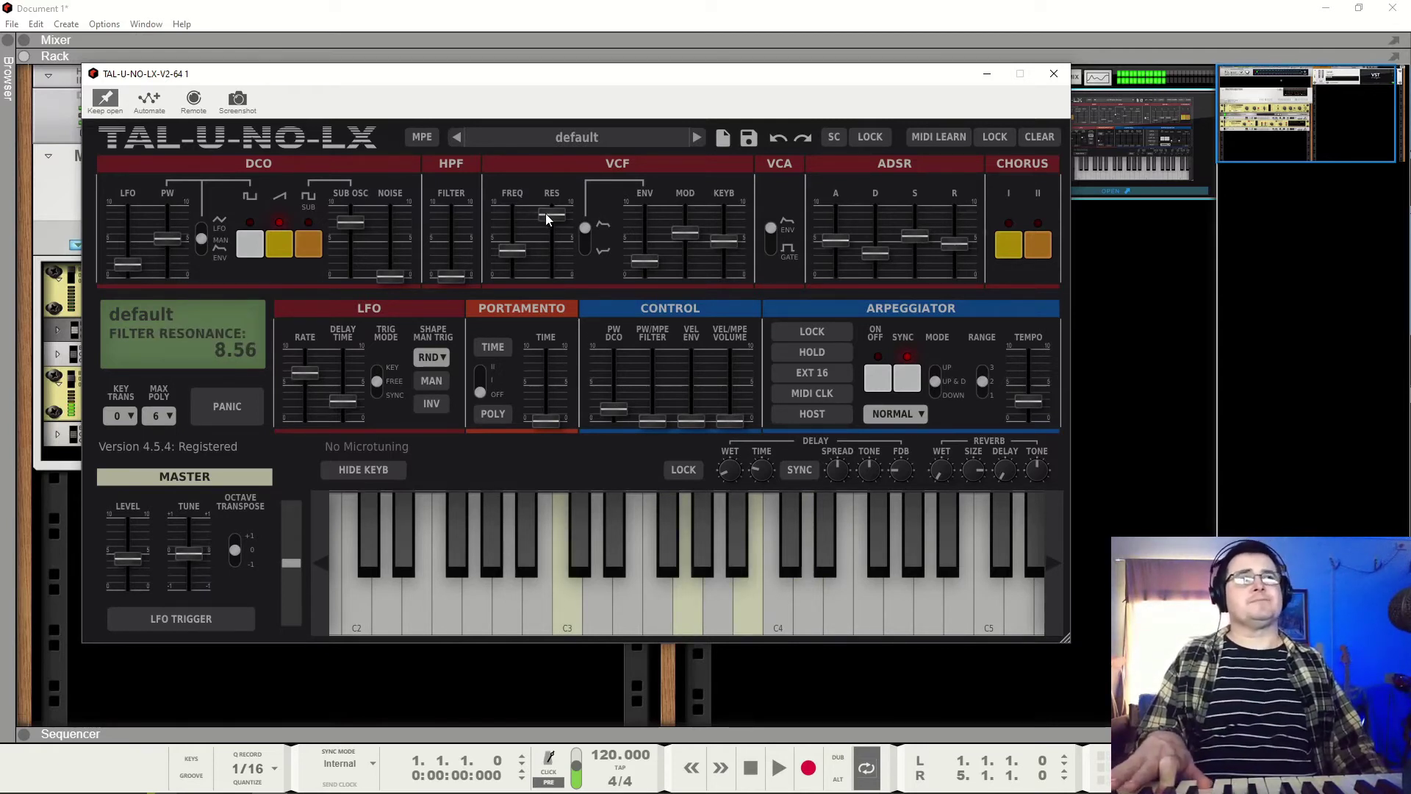
pyautogui.moveTo(548, 214); pyautogui.dragTo(553, 264)
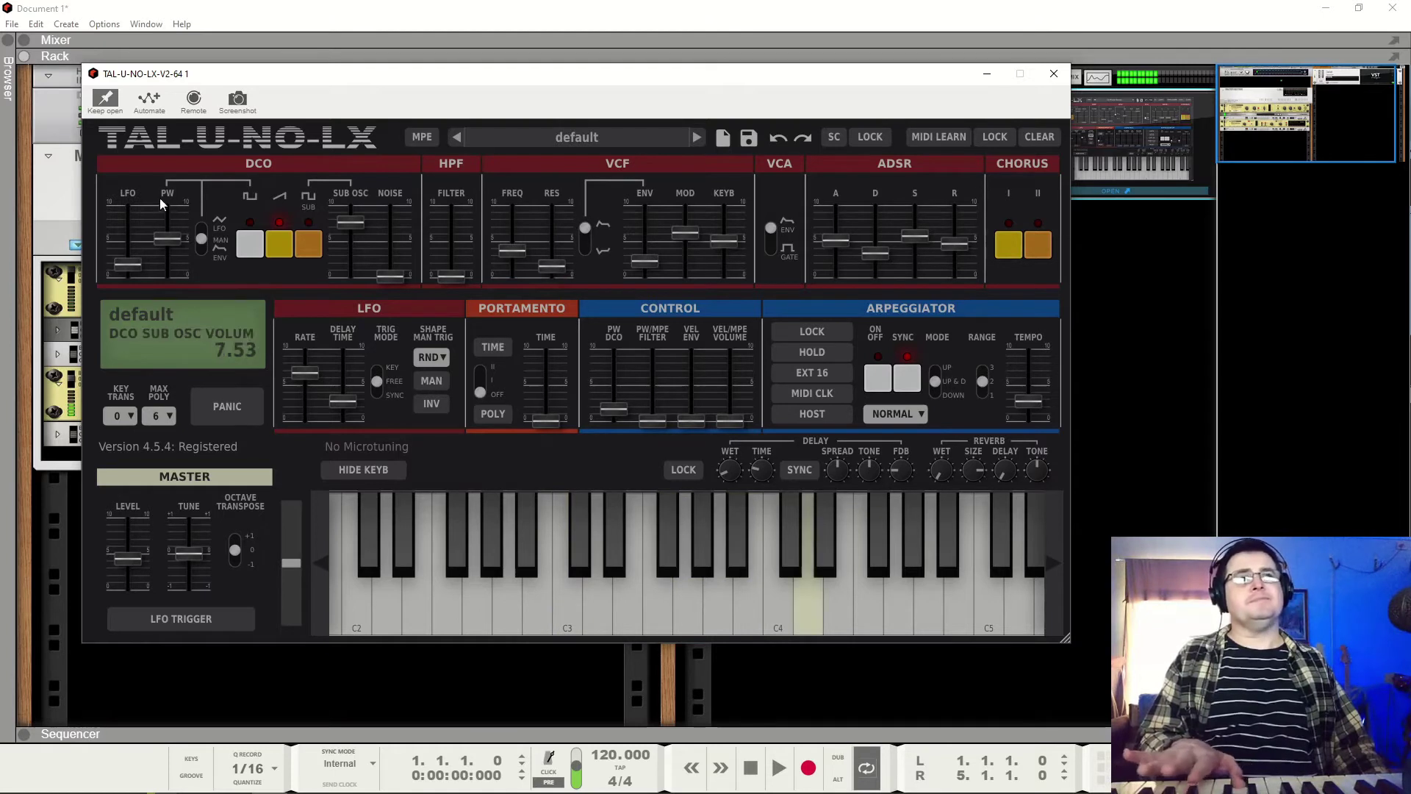
pyautogui.click(432, 358)
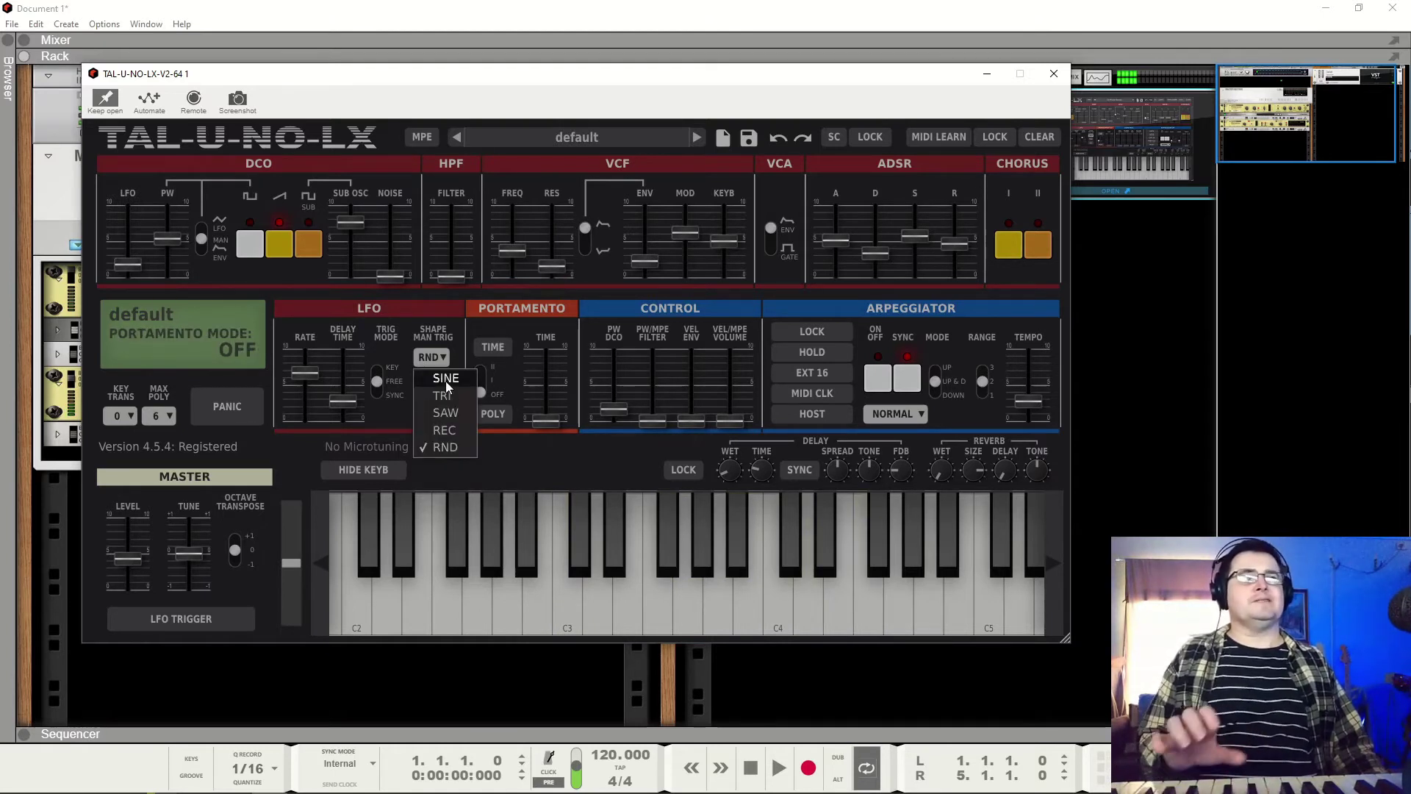
pyautogui.click(446, 389)
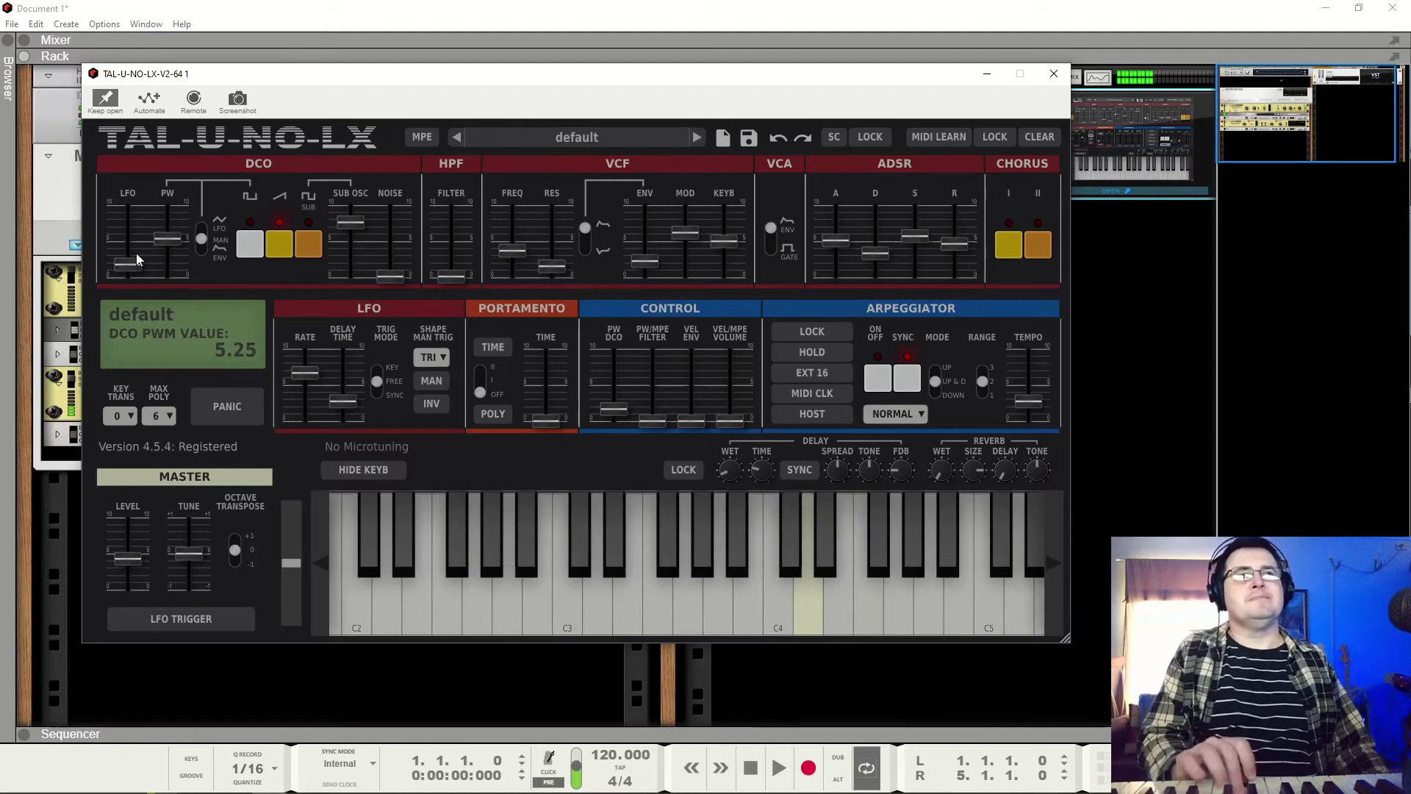
pyautogui.moveTo(683, 234); pyautogui.dragTo(683, 273)
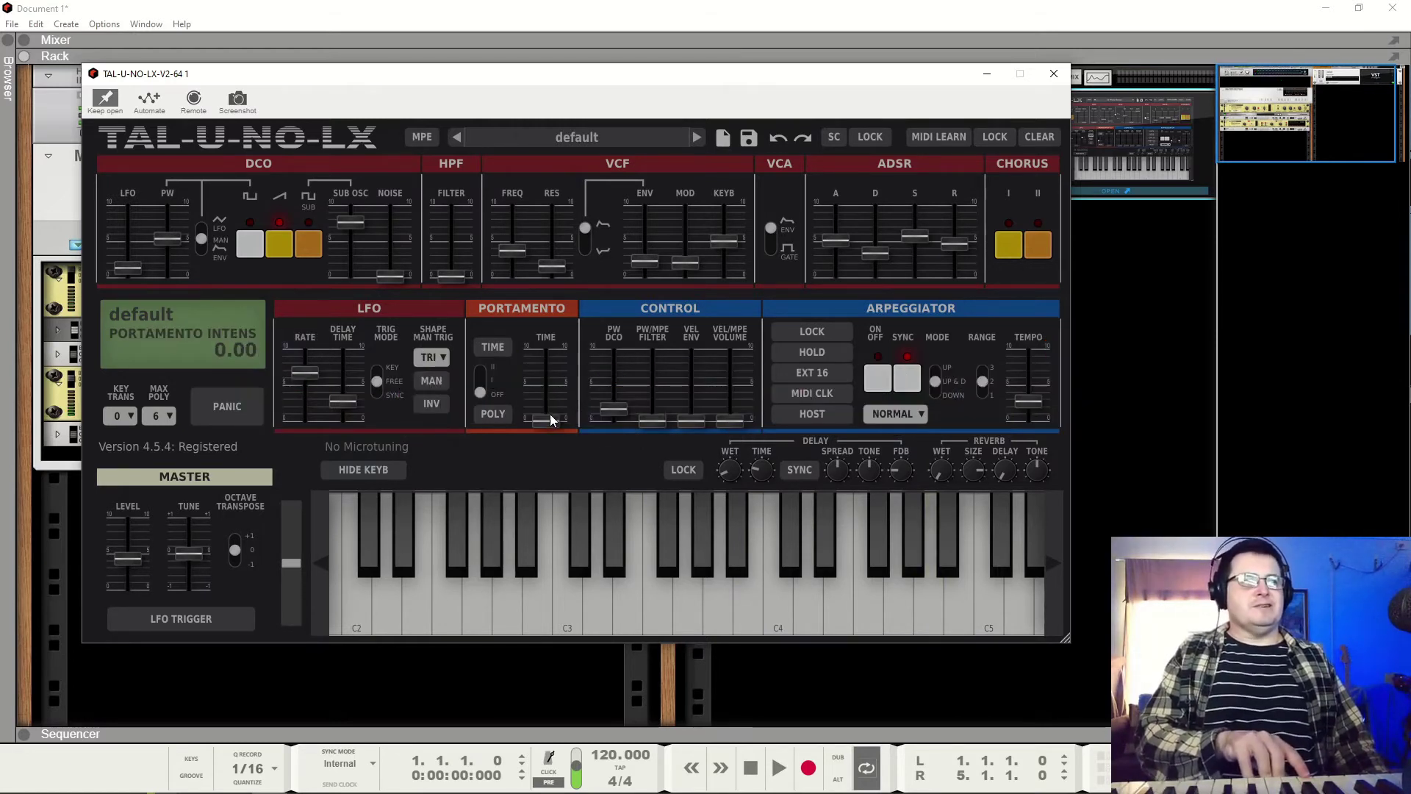
# Step: Audition portamento in ON and ALWAYS modes, keep ALWAYS with a time of 2.99, and raise the DCO noise volume to 1.44
pyautogui.moveTo(550, 414); pyautogui.dragTo(558, 372)
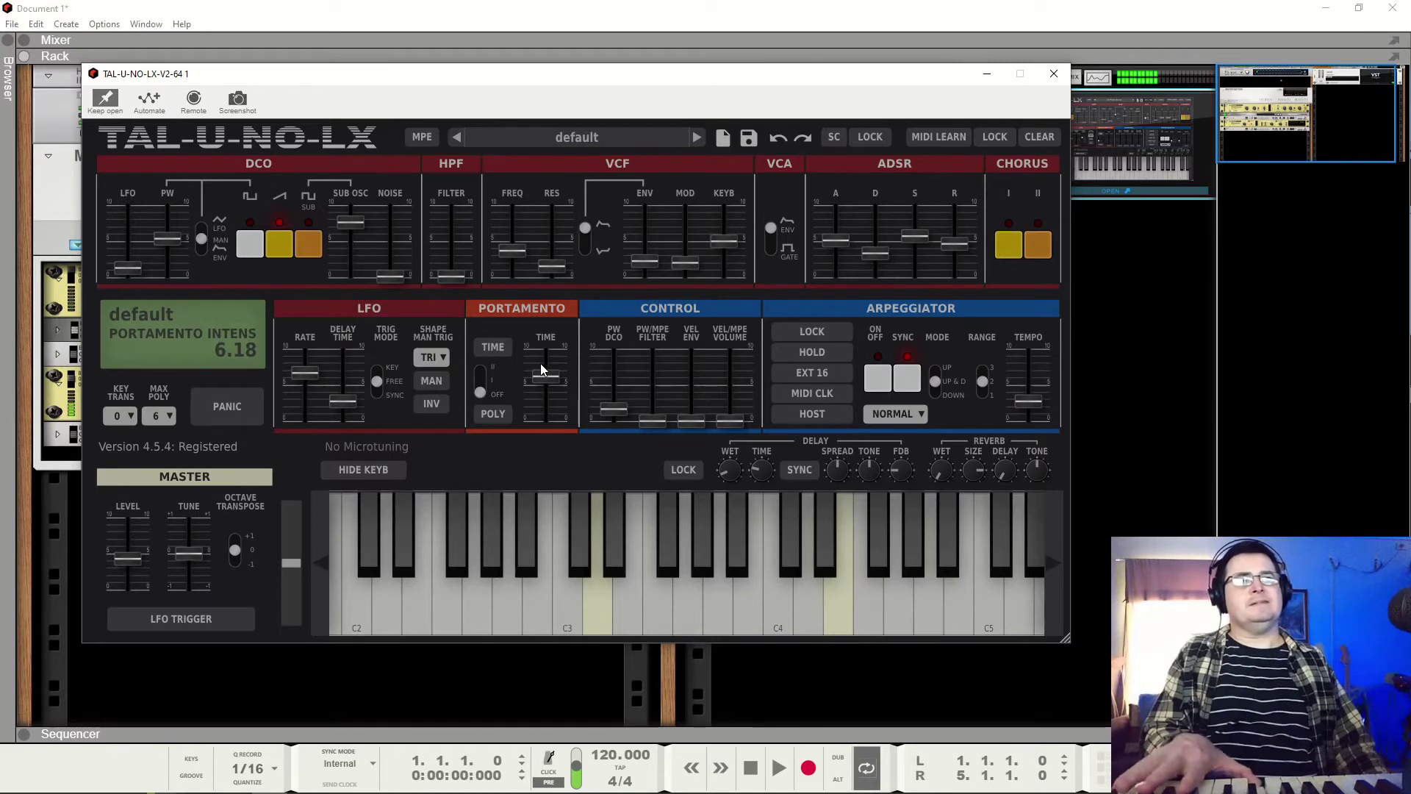
pyautogui.click(486, 384)
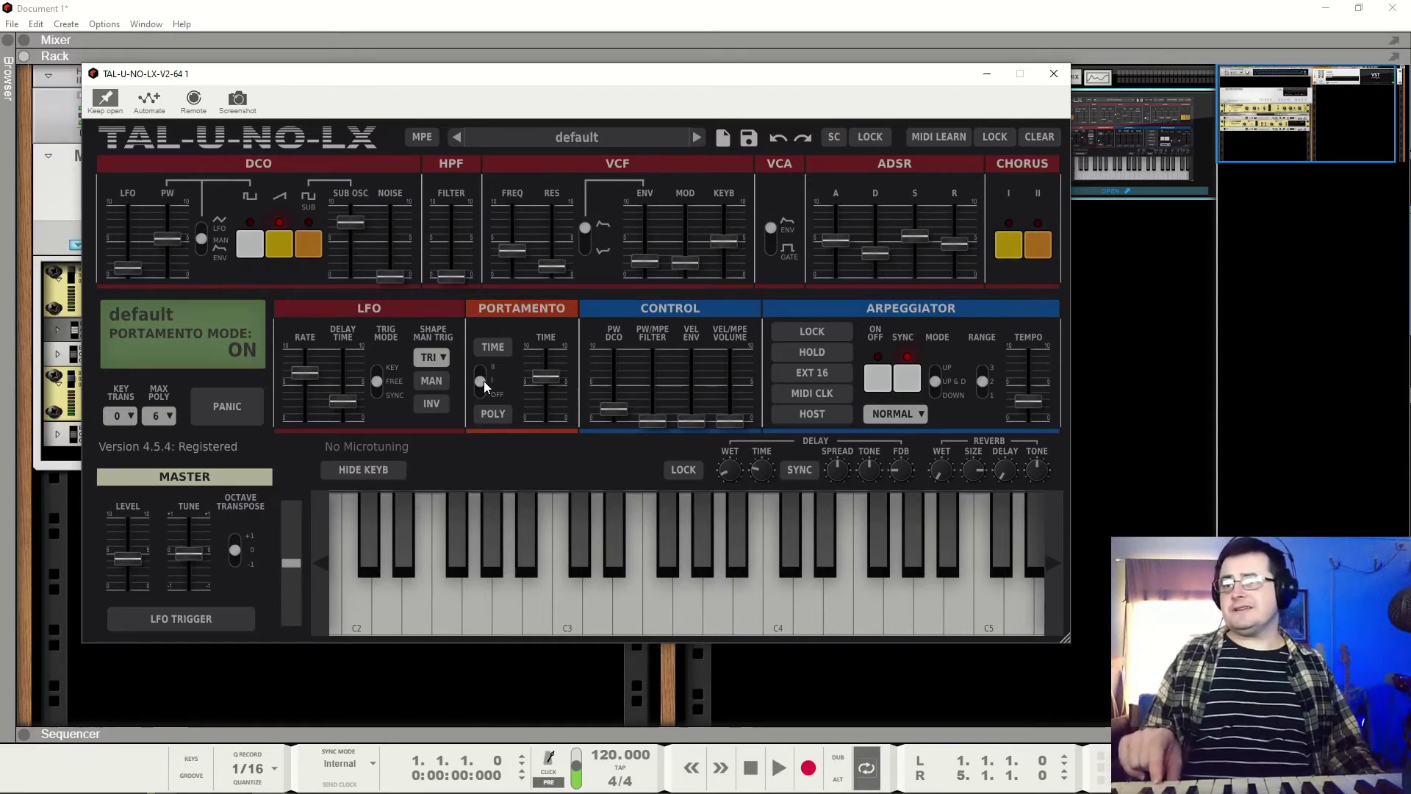
pyautogui.click(491, 360)
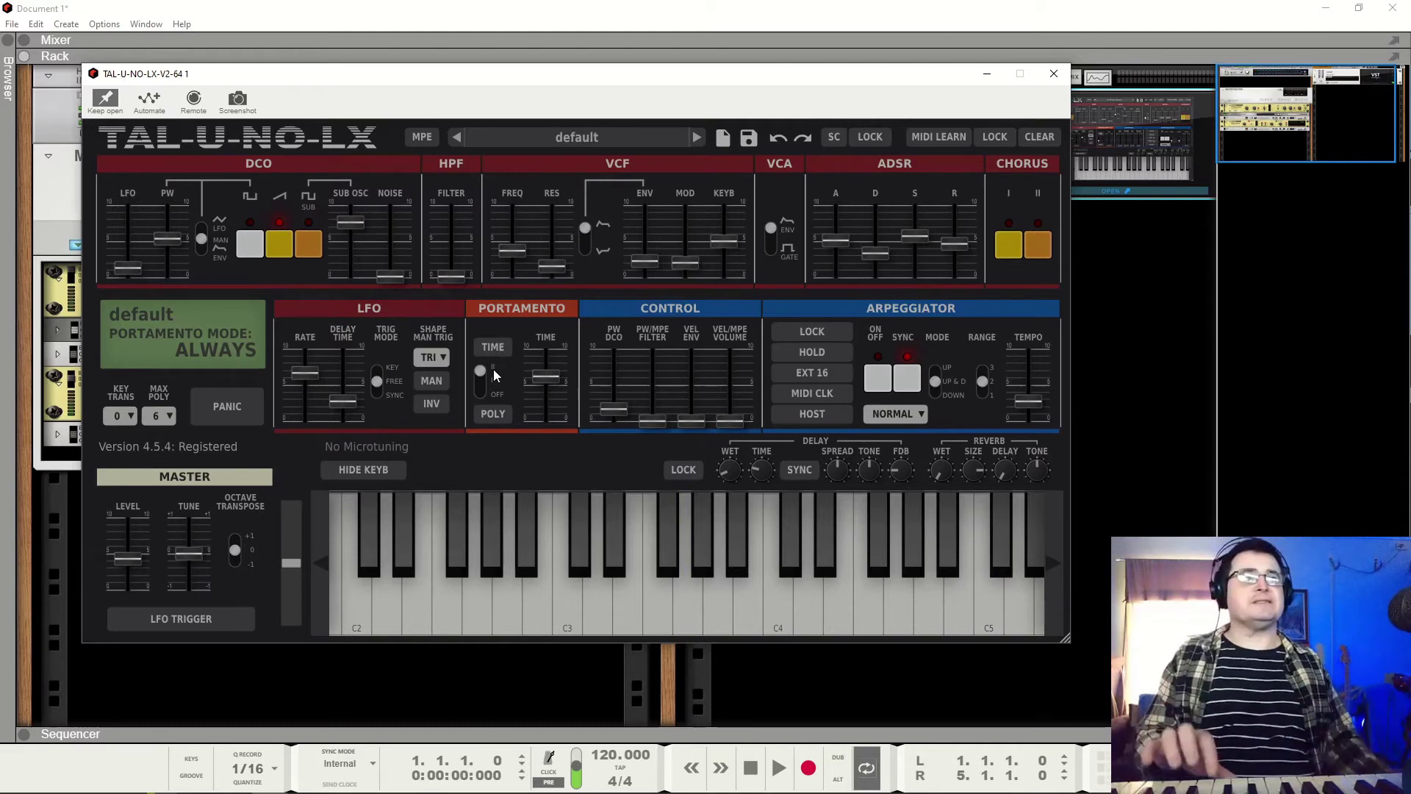
pyautogui.moveTo(556, 378); pyautogui.dragTo(559, 399)
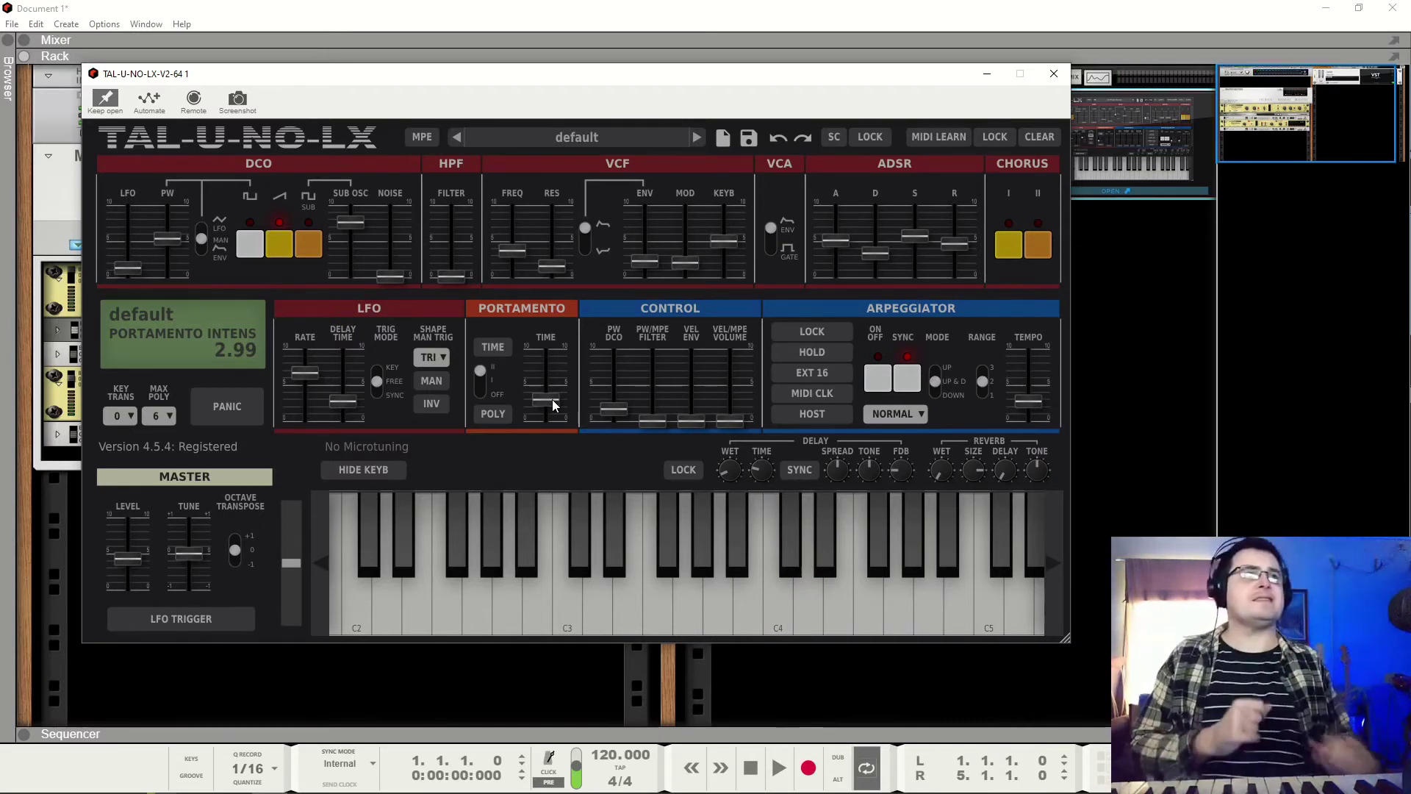
pyautogui.moveTo(397, 276); pyautogui.dragTo(397, 268)
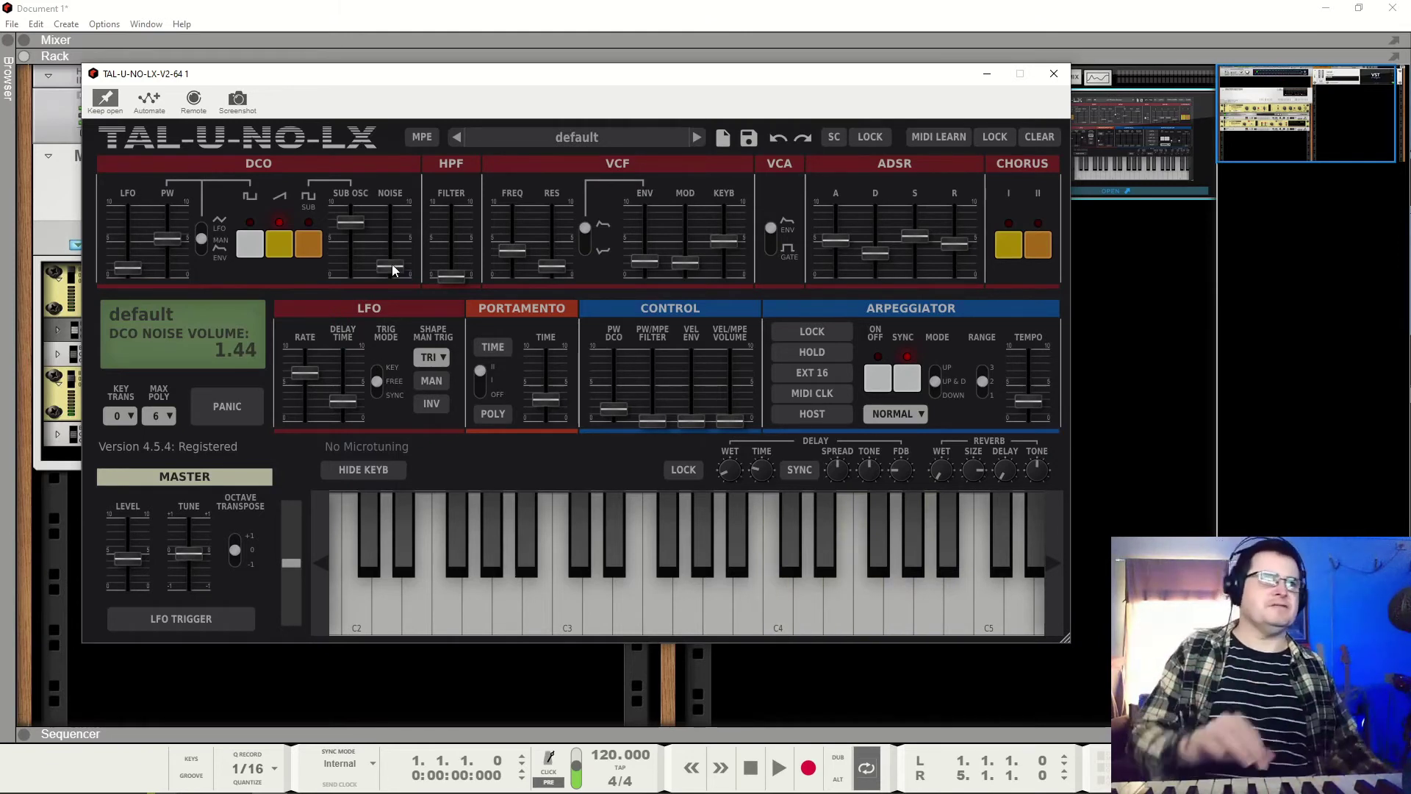
# Step: Compare portamento with the TIME option on and off at 5.76, and leave it on with a portamento time of 2.26
pyautogui.moveTo(552, 352)
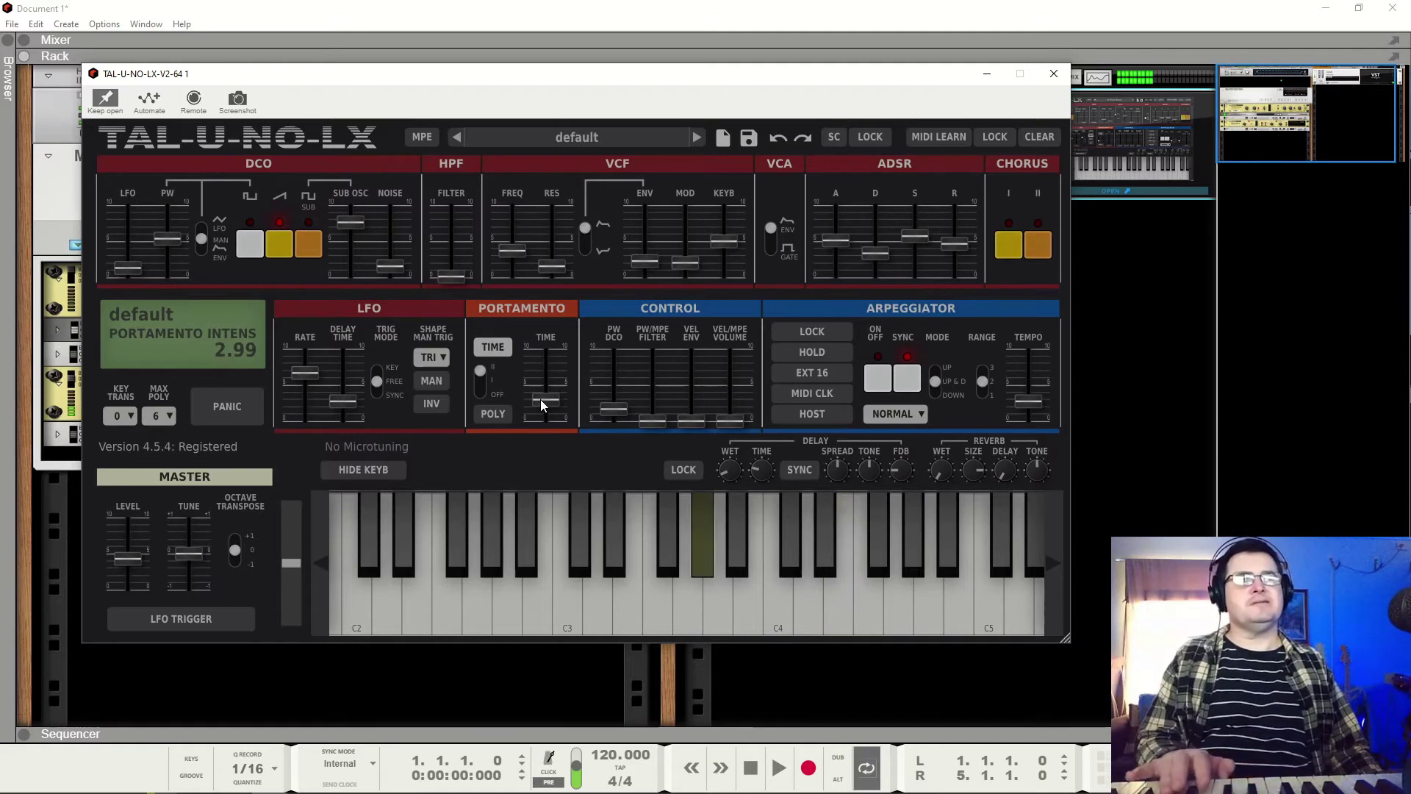
pyautogui.moveTo(544, 400); pyautogui.dragTo(499, 347)
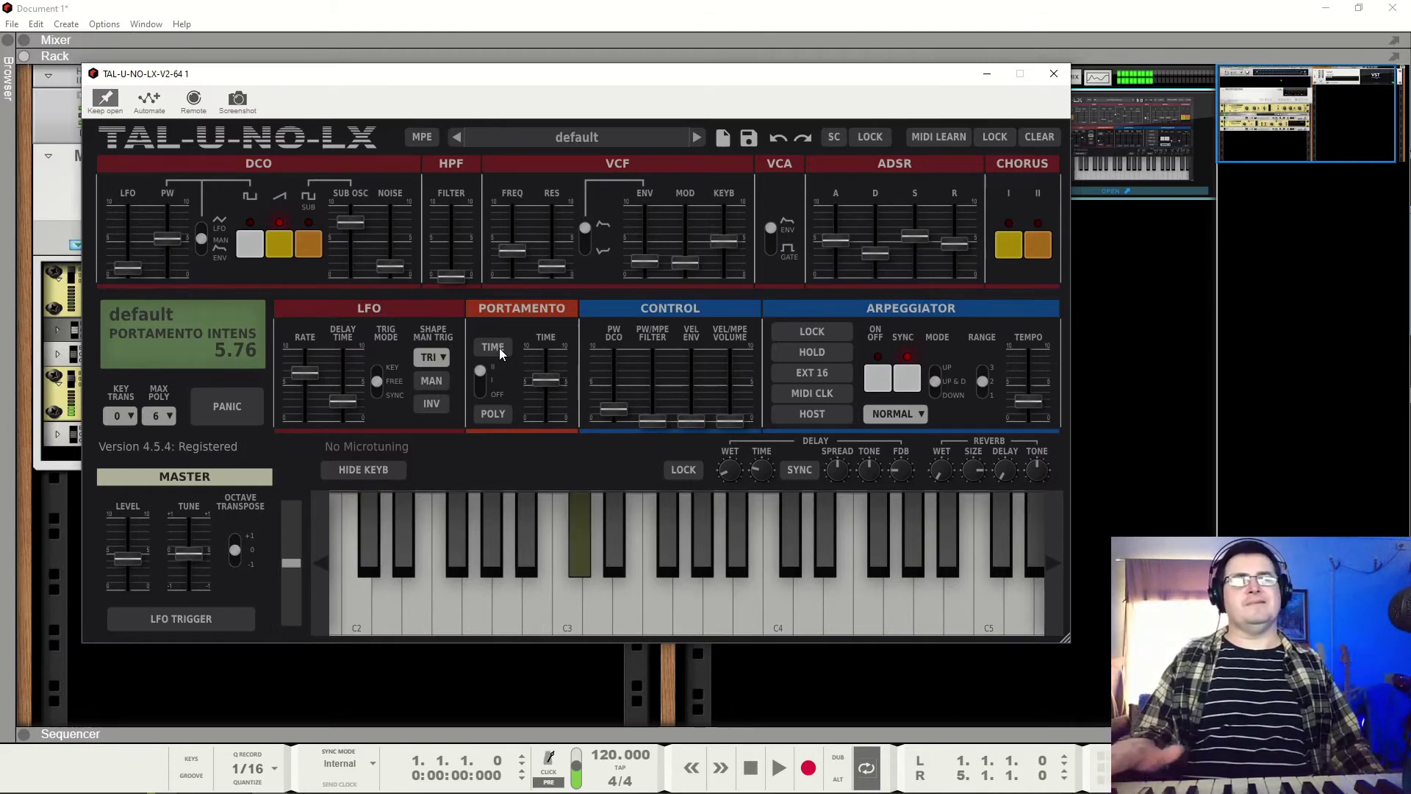
pyautogui.click(492, 347)
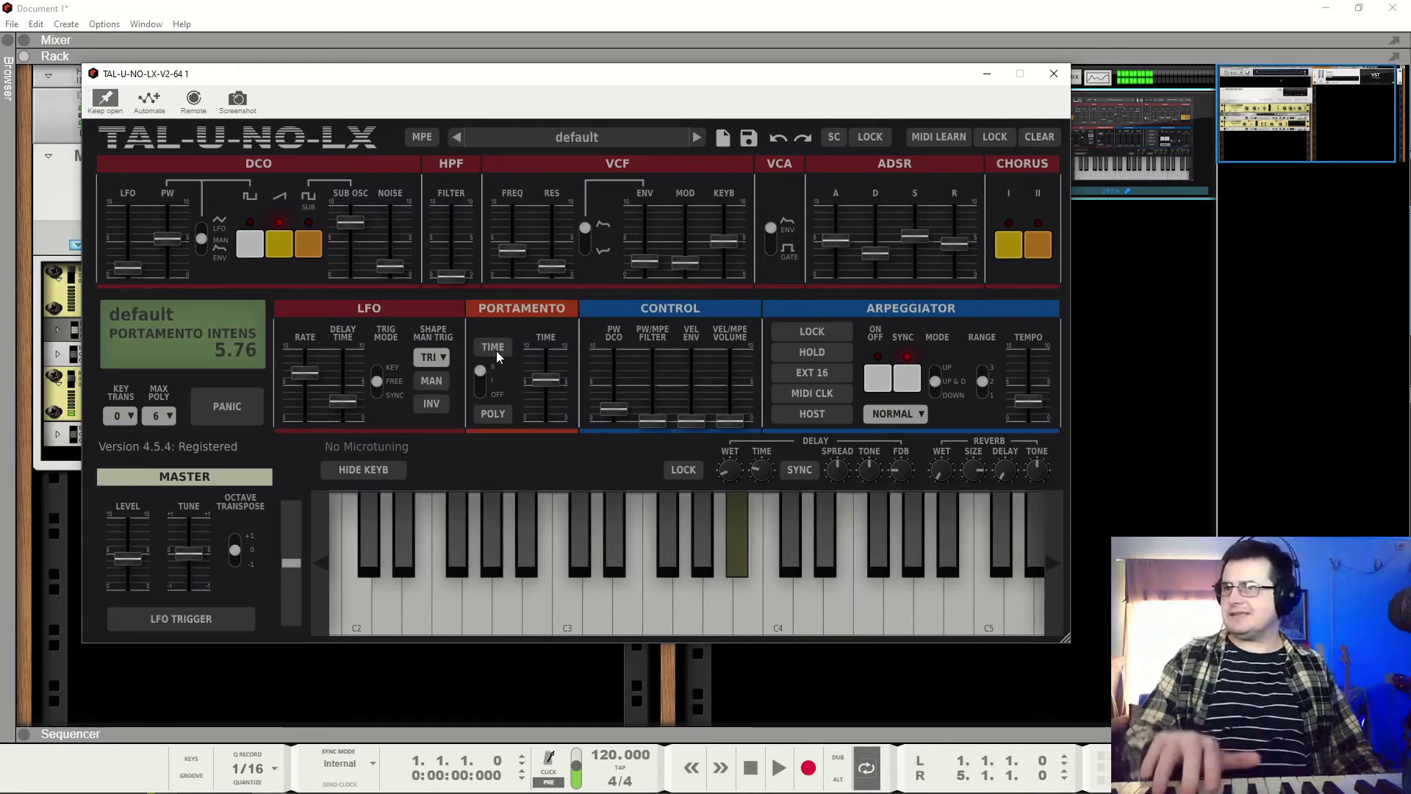
pyautogui.moveTo(545, 380); pyautogui.dragTo(548, 413)
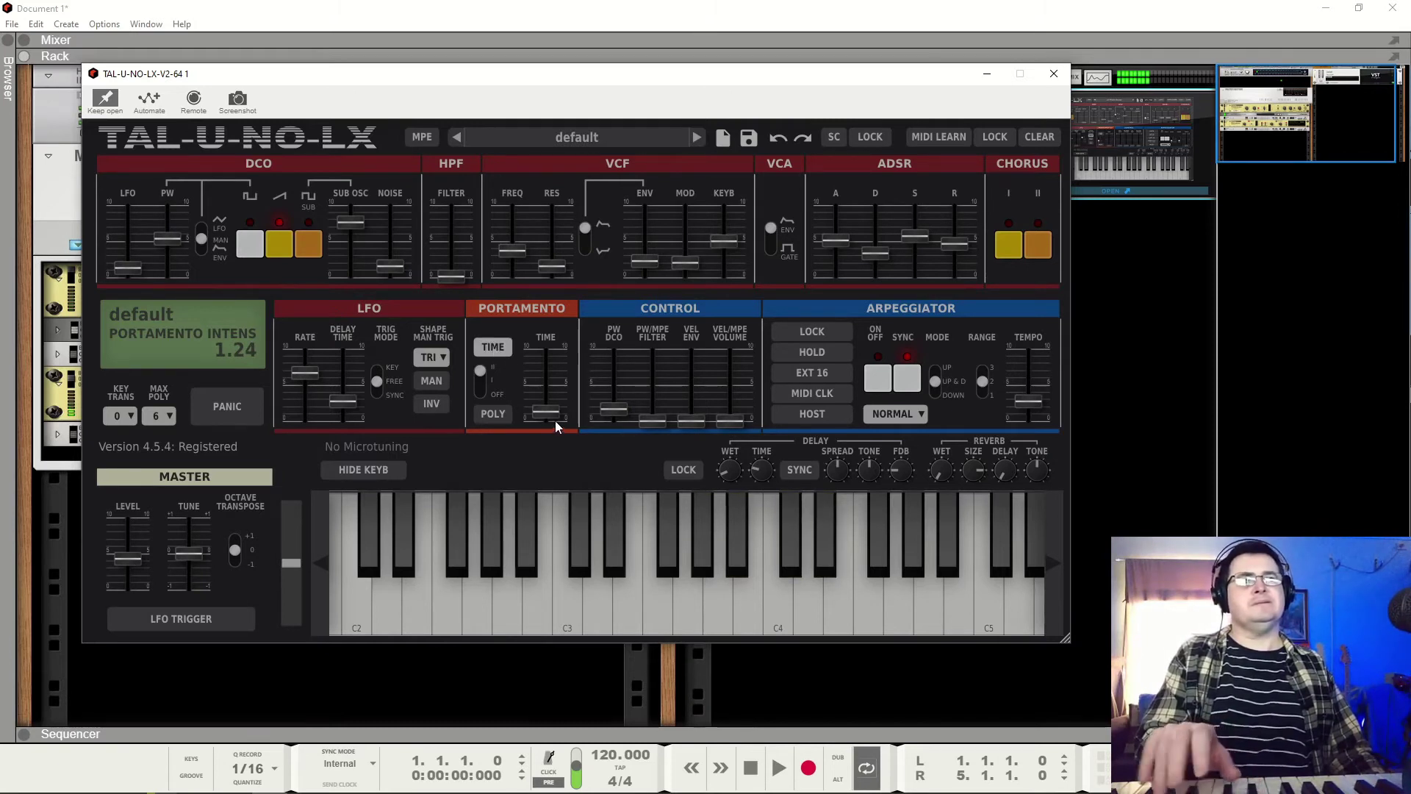
pyautogui.moveTo(555, 420); pyautogui.dragTo(557, 408)
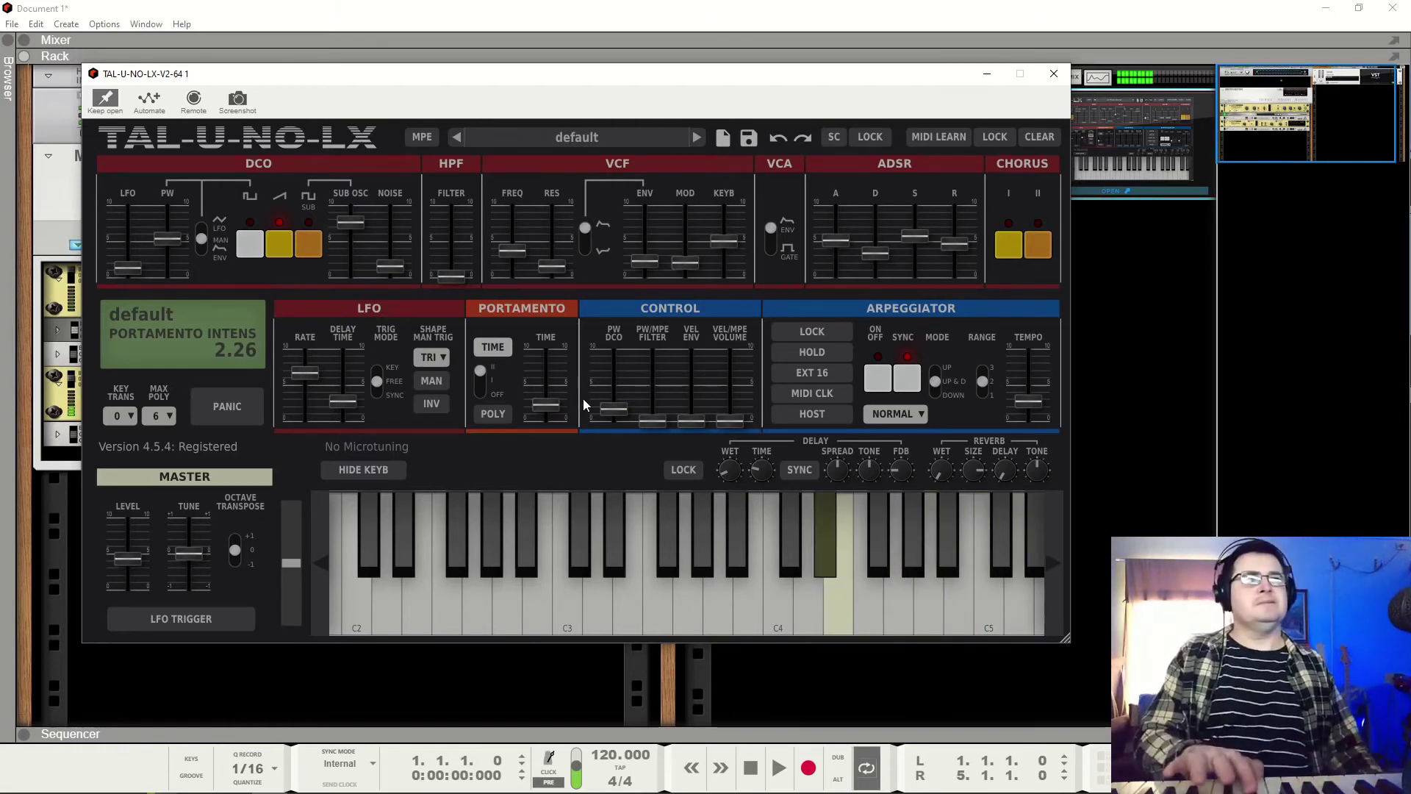
# Step: Enable POLY portamento, turn the TIME option off, and audition chords while raising the portamento time from 1.34 to 6.90
pyautogui.moveTo(550, 405); pyautogui.dragTo(548, 411)
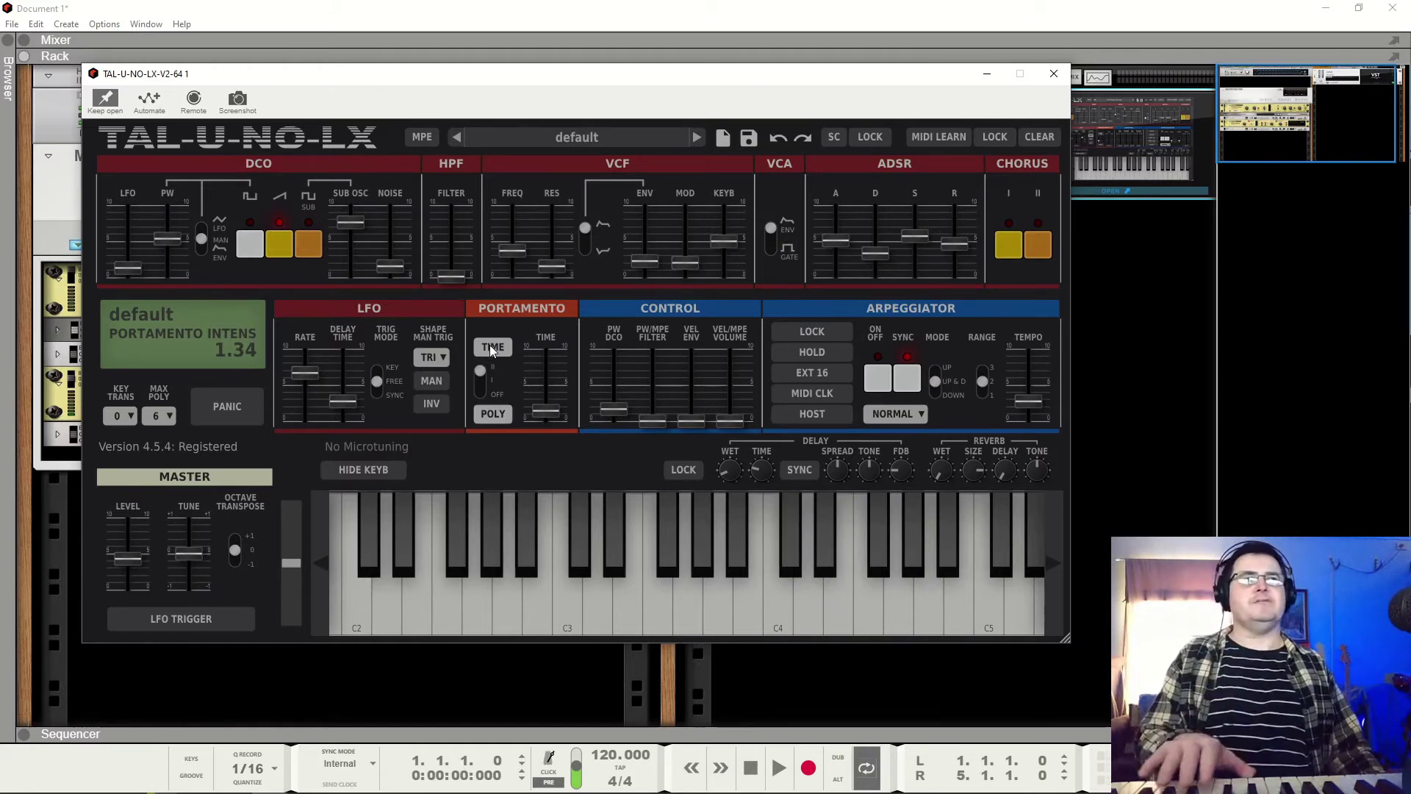
pyautogui.moveTo(544, 410); pyautogui.dragTo(548, 402)
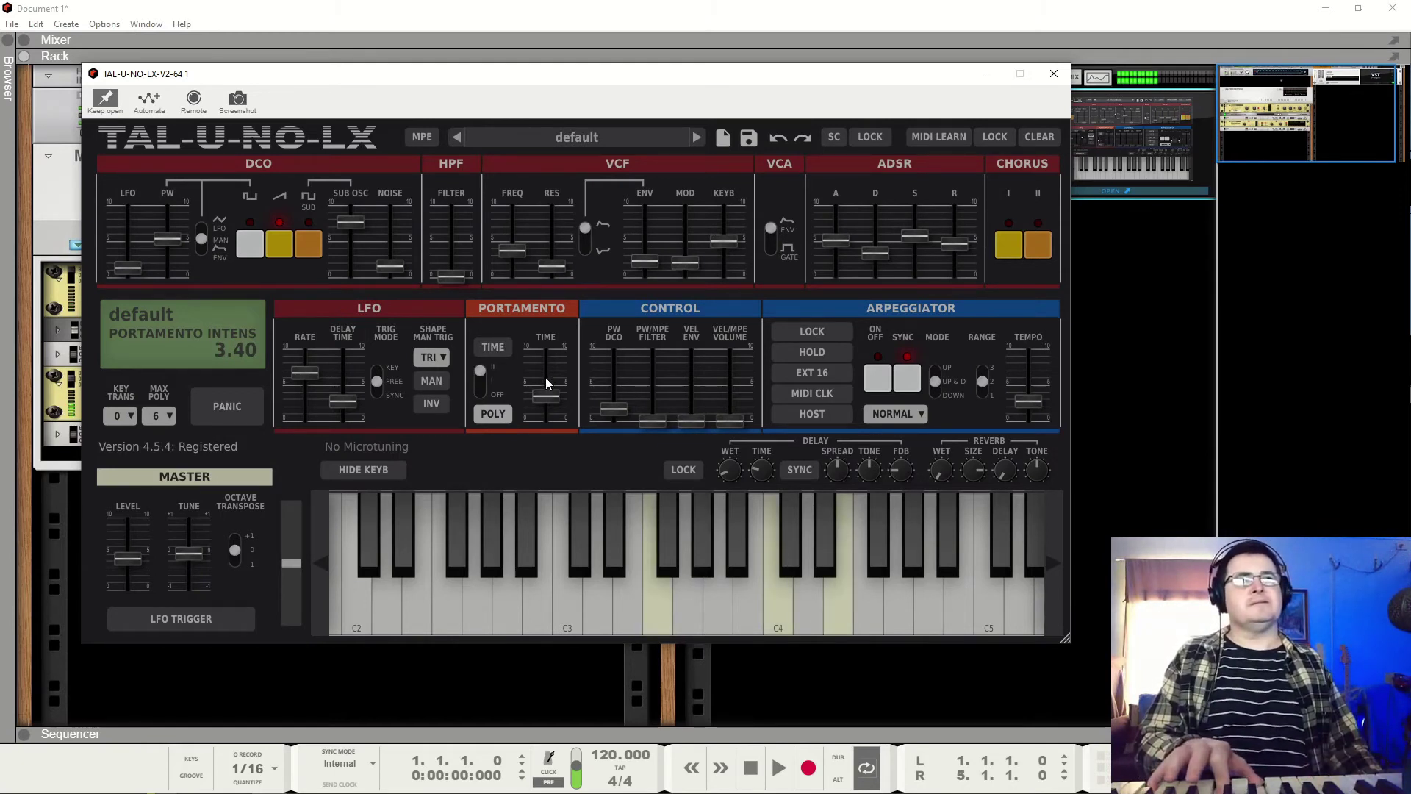
pyautogui.moveTo(541, 406); pyautogui.dragTo(550, 382)
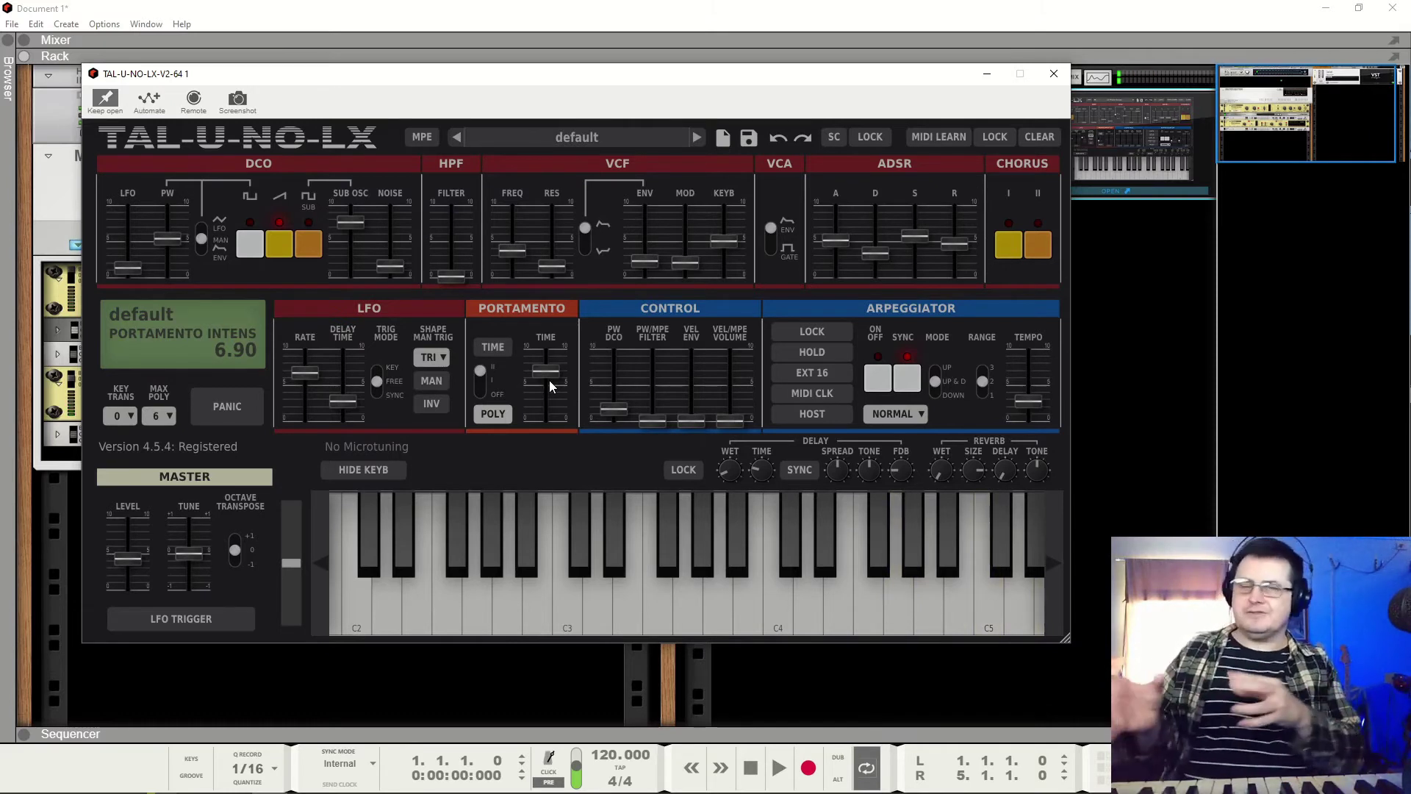
# Step: Lower the portamento time to about 3, try the ON mode in place of ALWAYS, and switch portamento OFF
pyautogui.moveTo(547, 376); pyautogui.dragTo(547, 405)
pyautogui.click(478, 375)
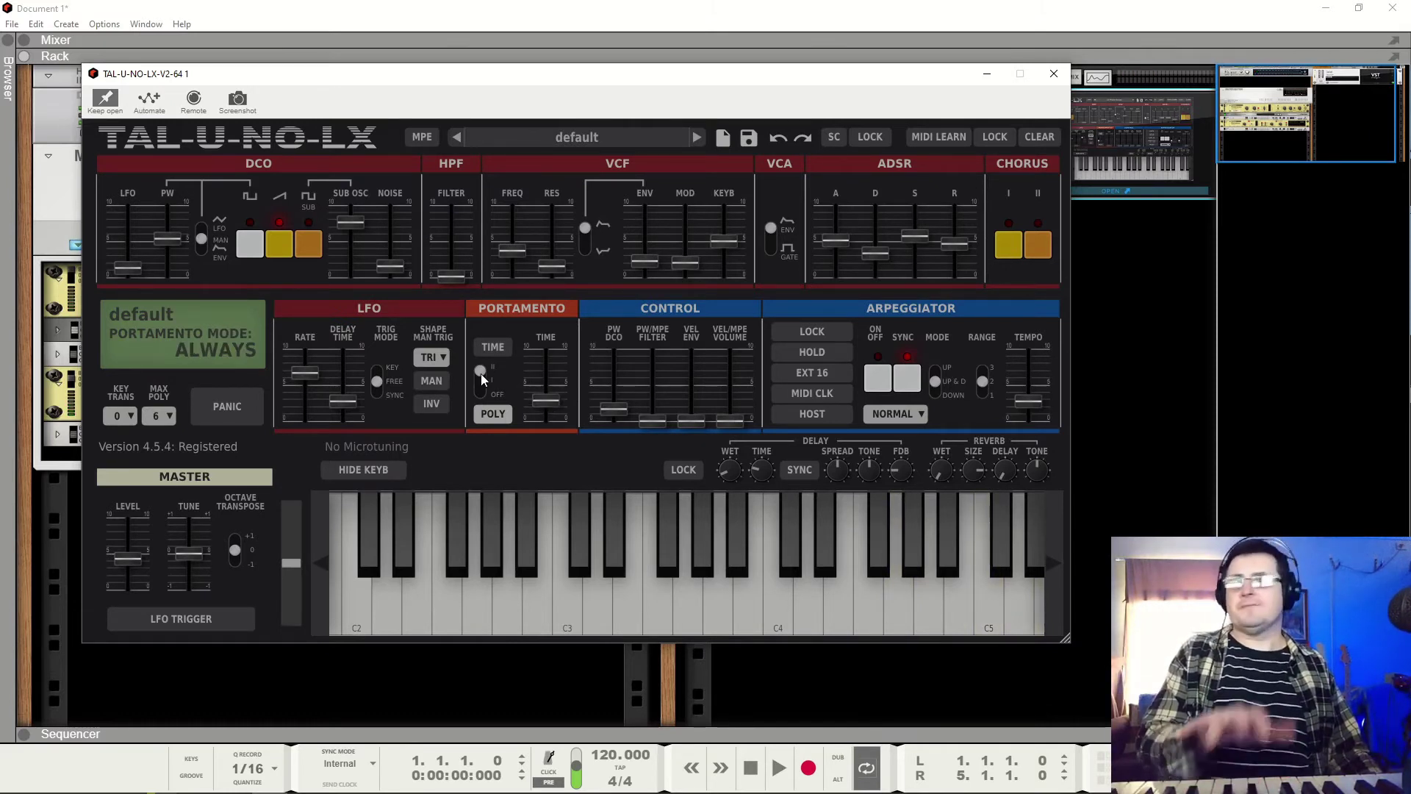
pyautogui.click(482, 383)
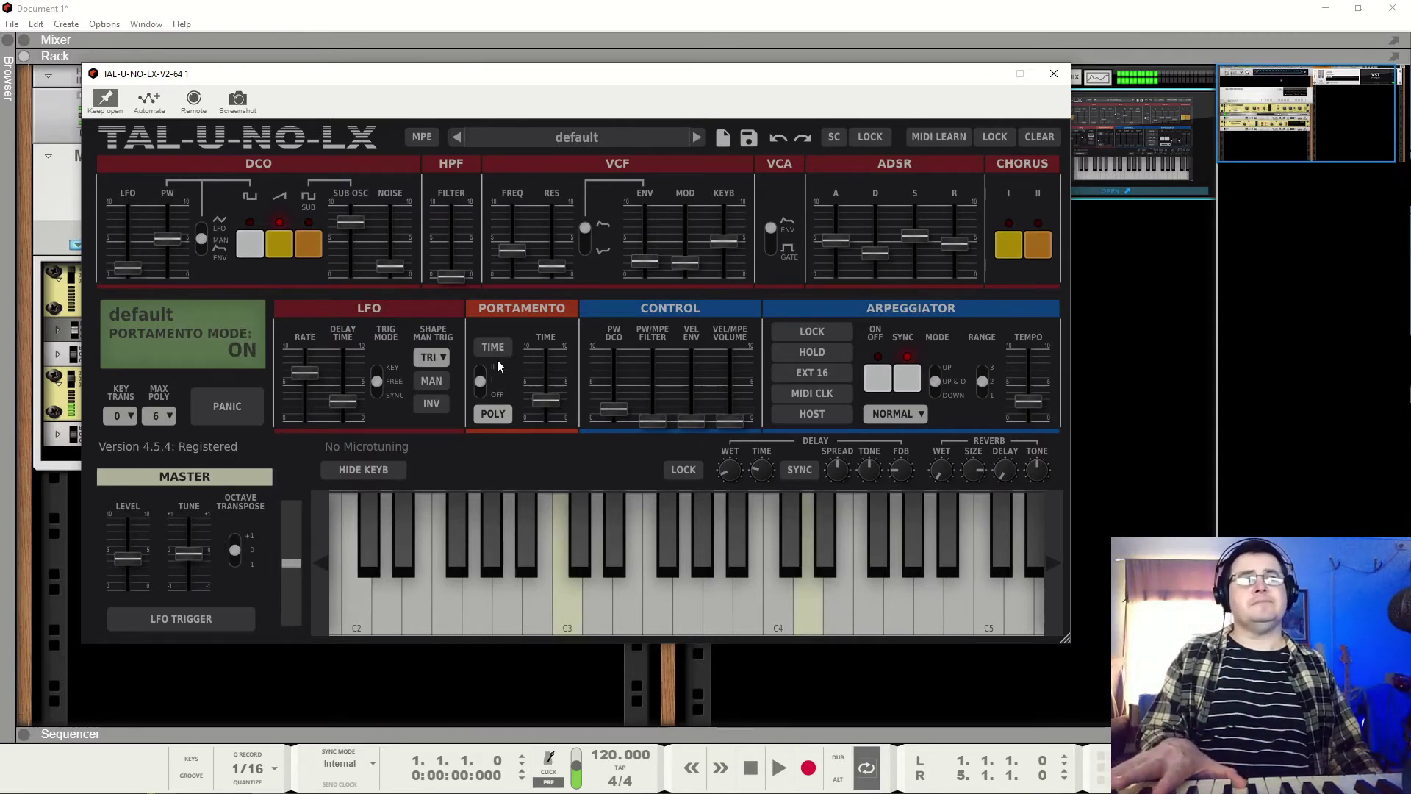
pyautogui.click(481, 382)
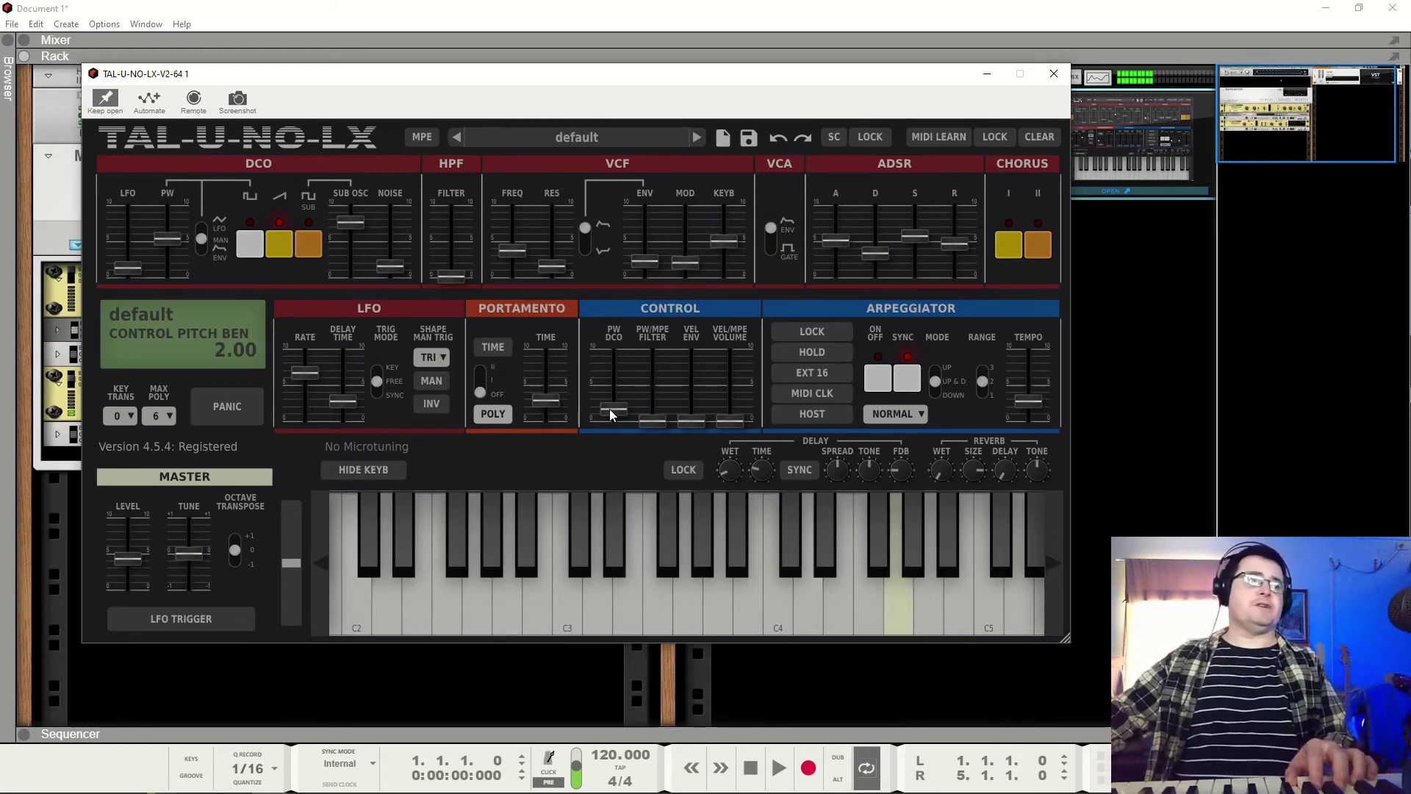
# Step: Audition a near-maximum pitch-wheel range for the DCO, and bring the range down through 4.84 to about 2
pyautogui.moveTo(610, 409); pyautogui.dragTo(621, 328)
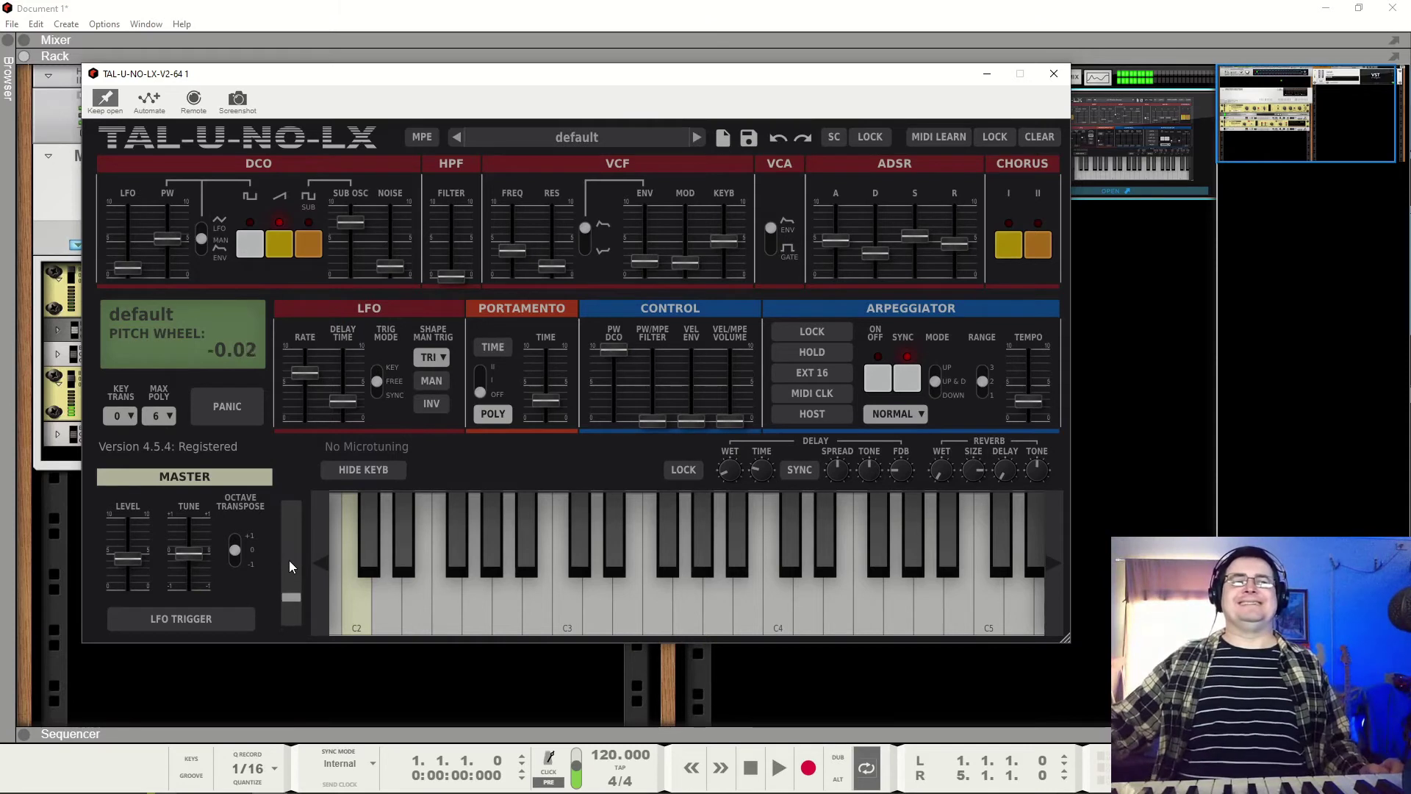
pyautogui.moveTo(615, 353); pyautogui.dragTo(618, 394)
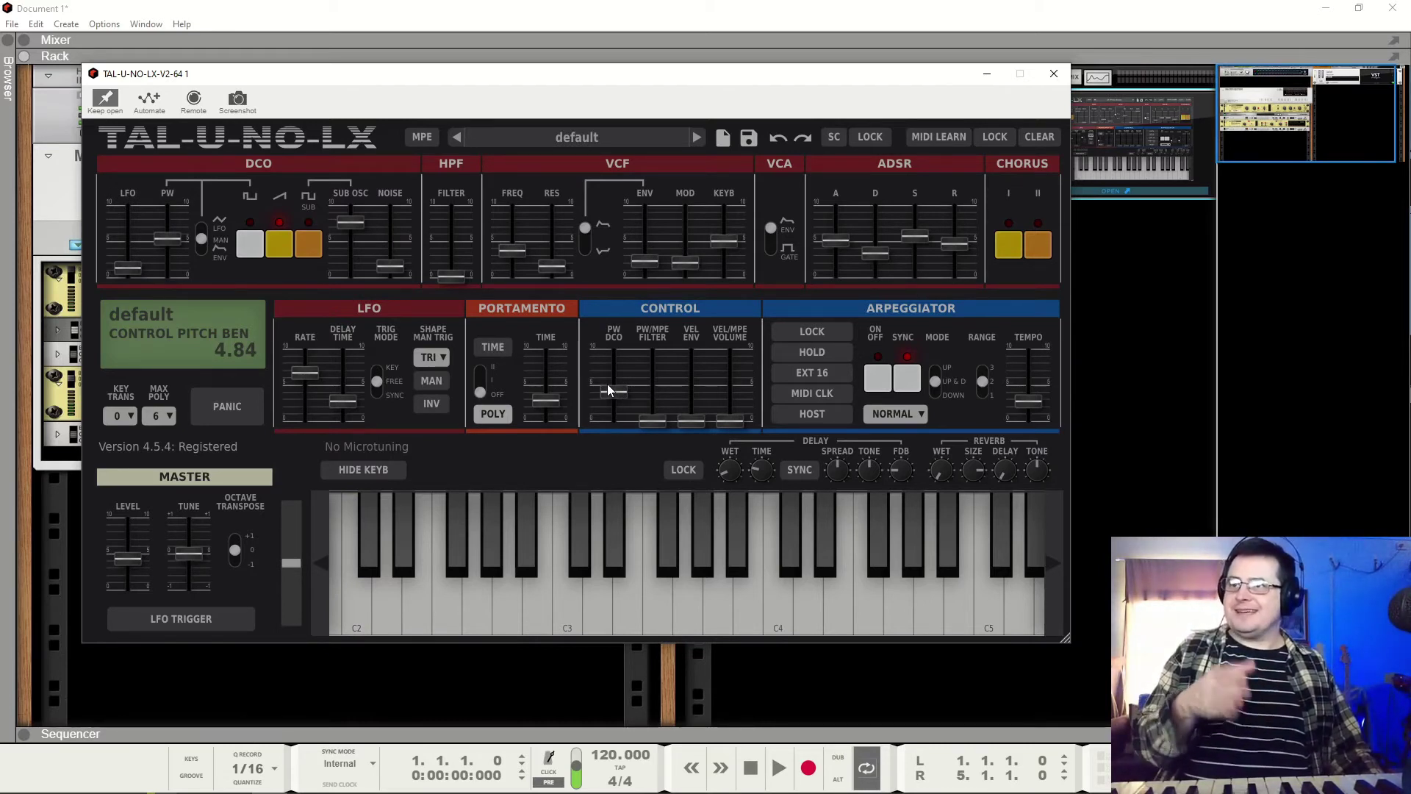
pyautogui.moveTo(608, 391)
pyautogui.mouseDown()
pyautogui.moveTo(626, 380)
pyautogui.moveTo(626, 404)
pyautogui.mouseUp()
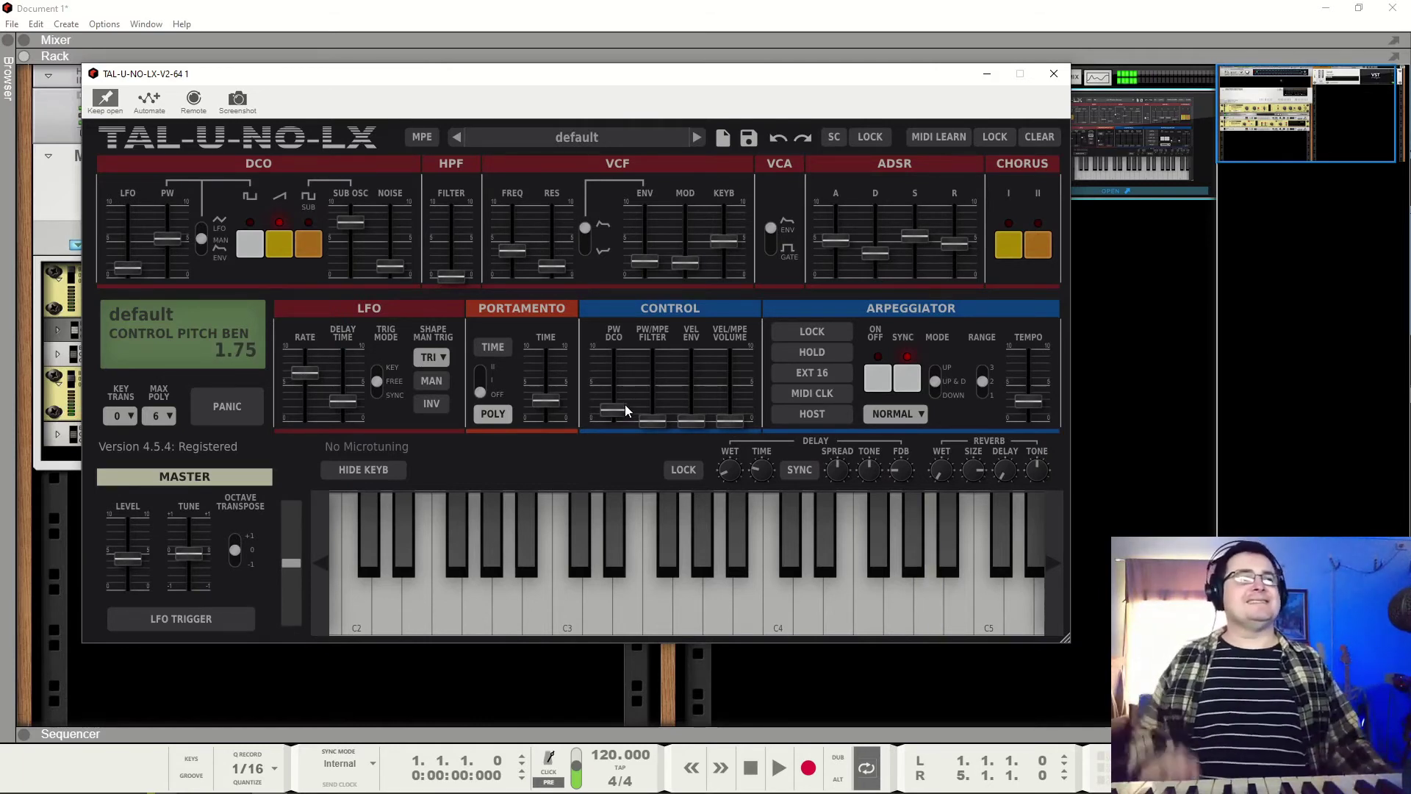
pyautogui.scroll(1, 615, 408)
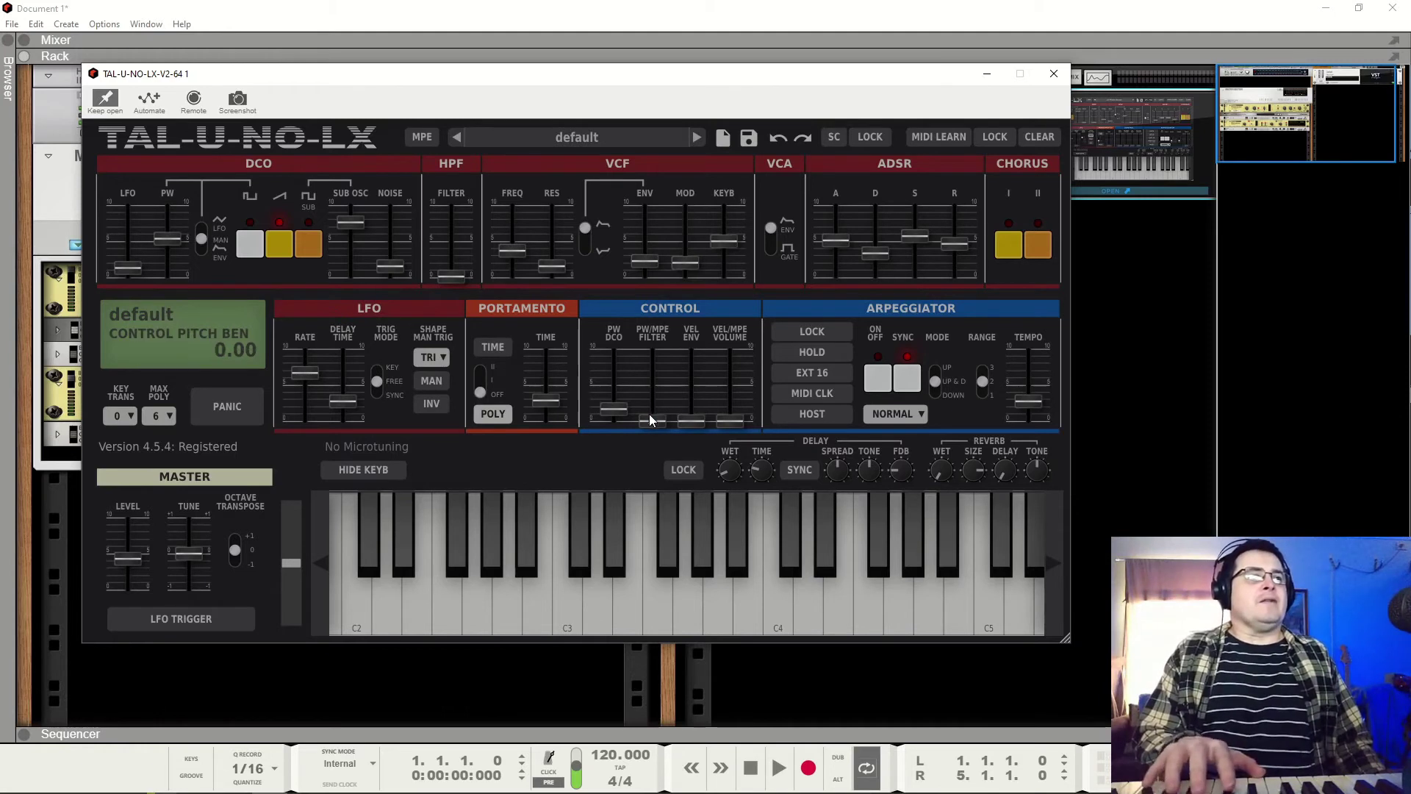
# Step: Audition pitch-wheel filter amounts of 5.25 and 1.85, and set the pitch-wheel DCO and filter amounts to zero
pyautogui.moveTo(652, 419); pyautogui.dragTo(660, 381)
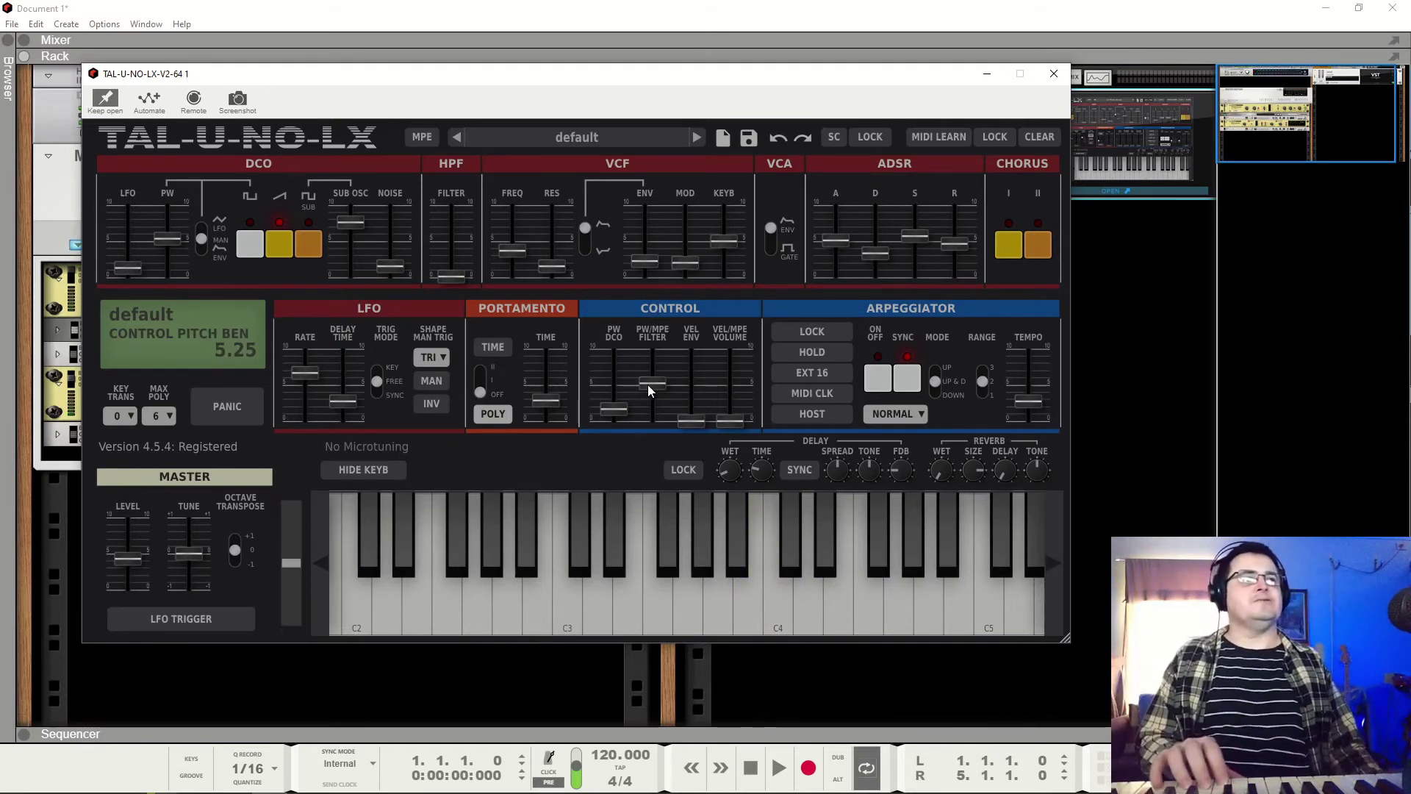
pyautogui.click(617, 410)
pyautogui.moveTo(652, 383); pyautogui.dragTo(647, 409)
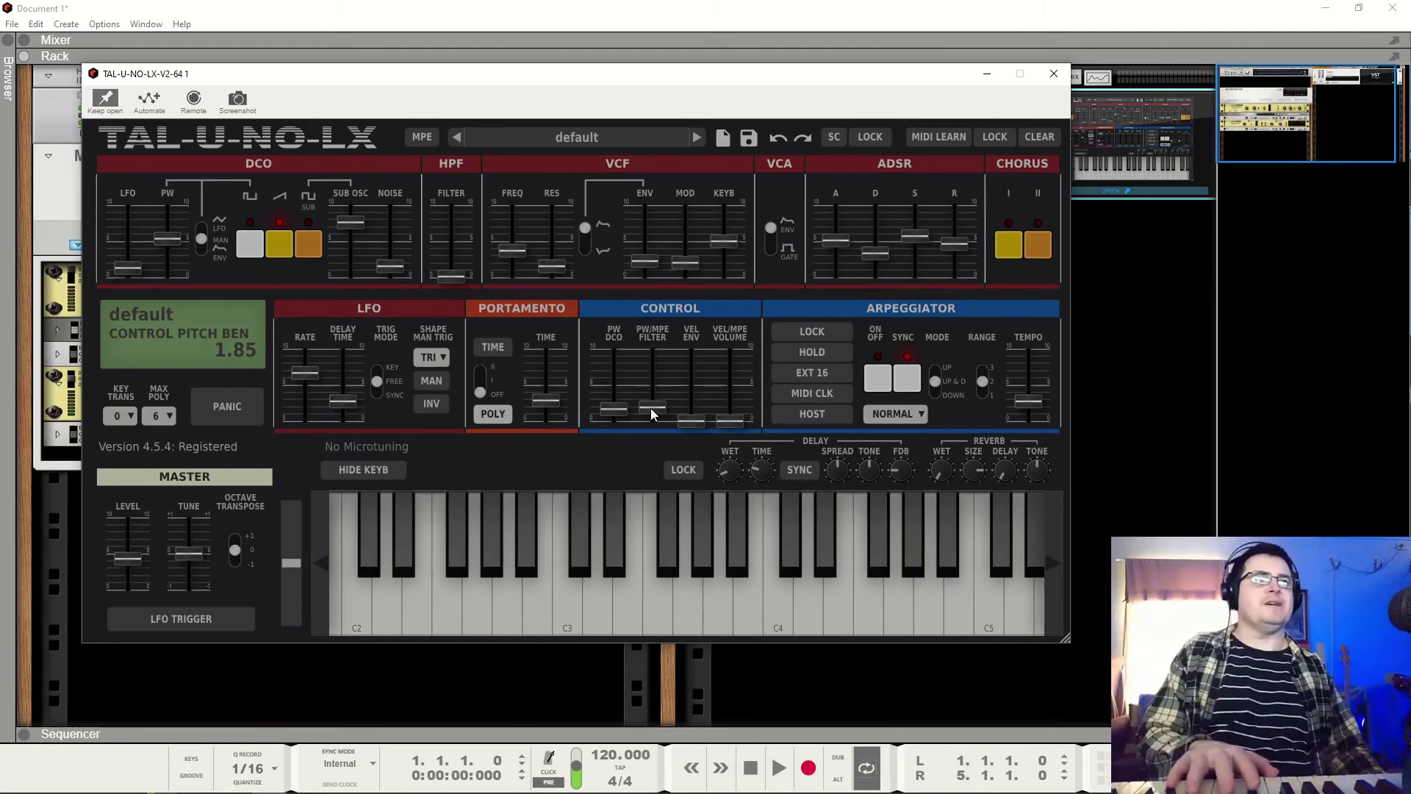
pyautogui.moveTo(651, 410); pyautogui.dragTo(608, 448)
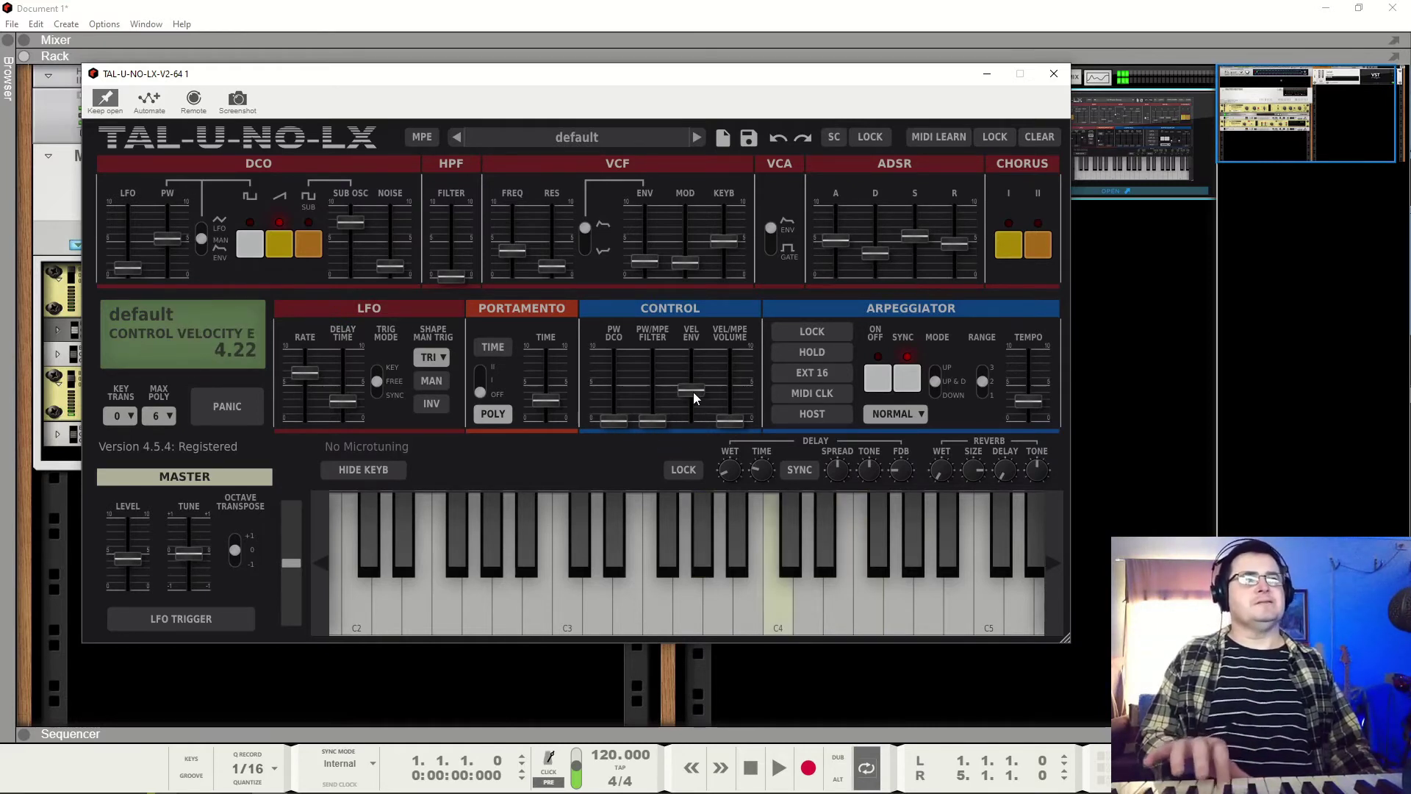
# Step: Audition velocity-to-envelope amounts of 4.22, 1.54 and 2.78 with no filter envelope, reset velocity to zero, and set the filter envelope to 2.16
pyautogui.moveTo(638, 261); pyautogui.dragTo(641, 329)
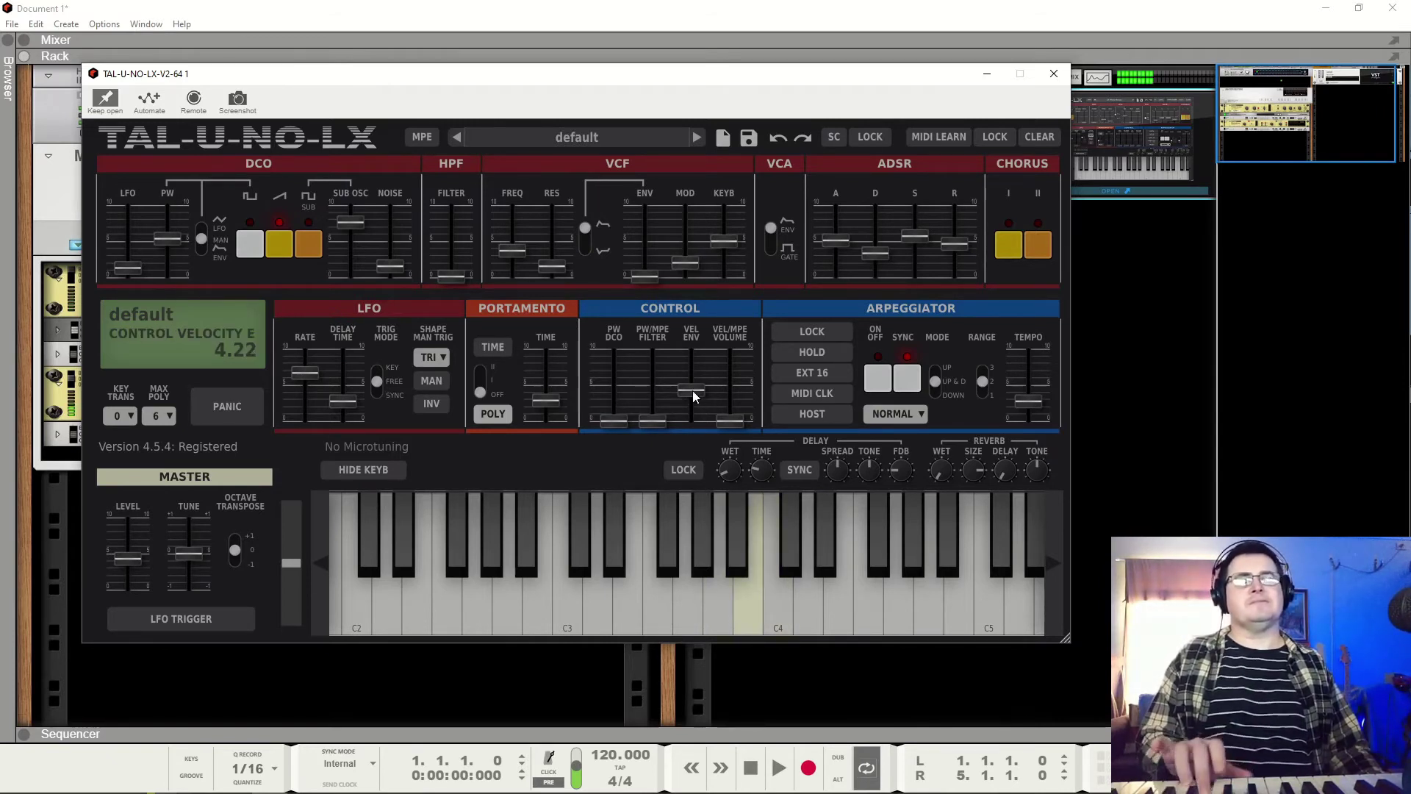
pyautogui.moveTo(693, 391); pyautogui.dragTo(694, 409)
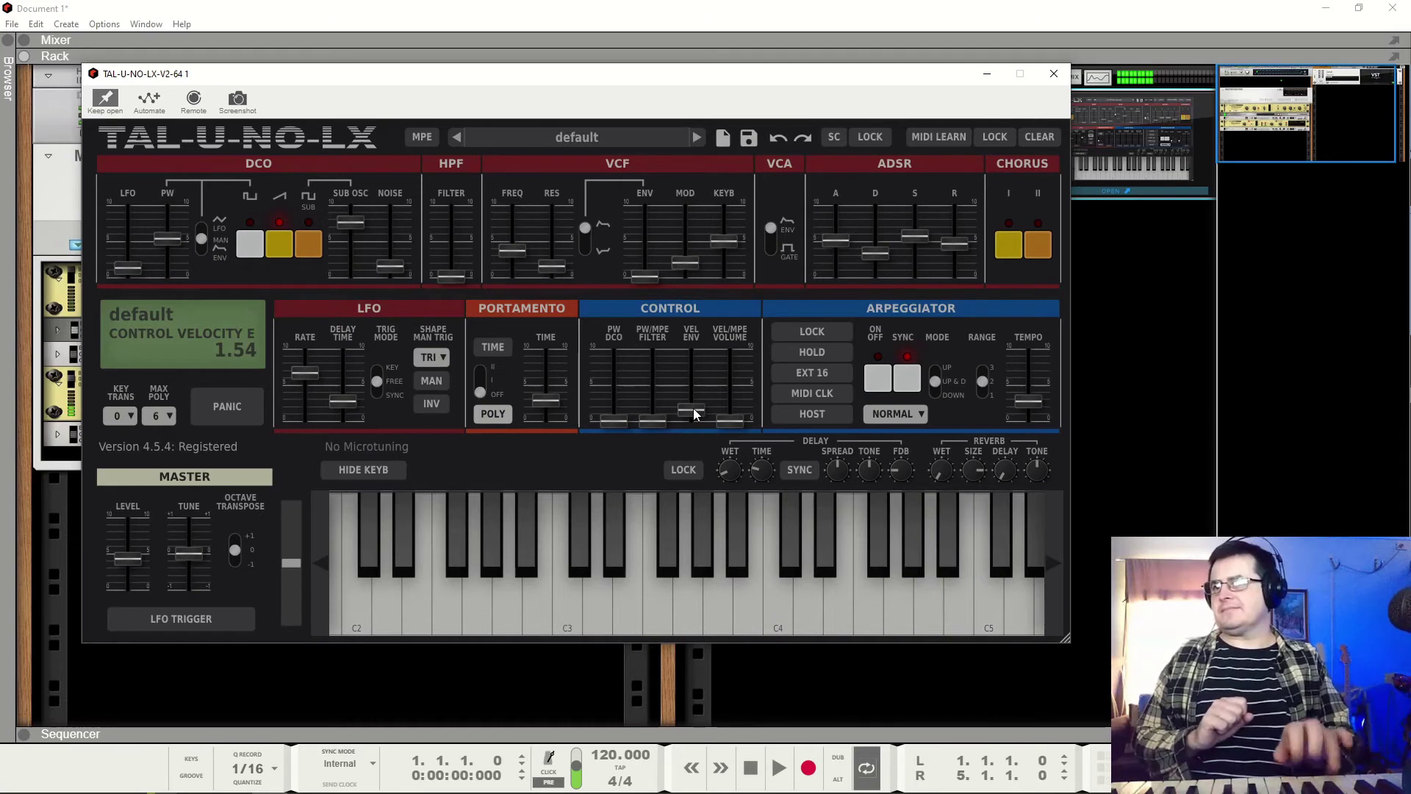
pyautogui.moveTo(694, 408); pyautogui.dragTo(700, 400)
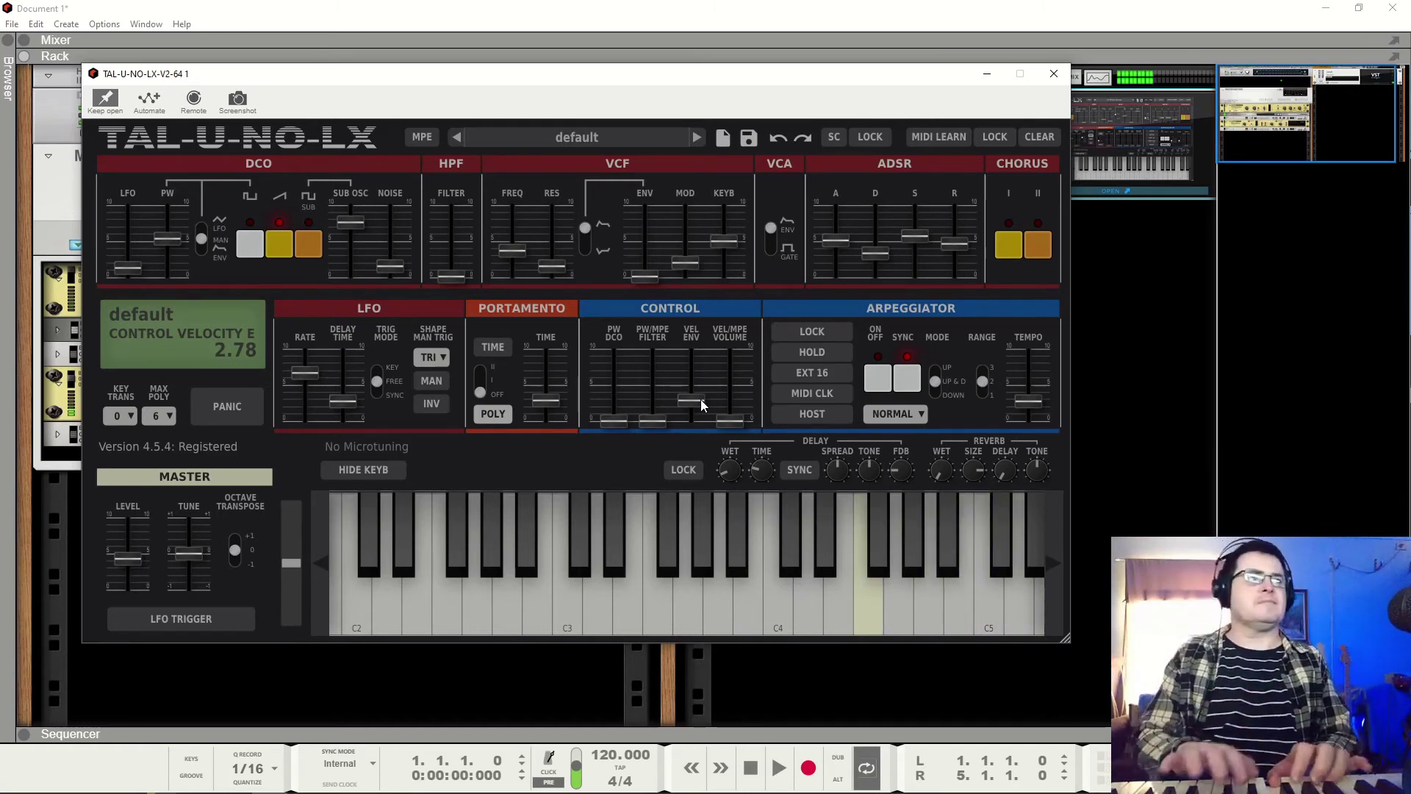
pyautogui.moveTo(701, 399); pyautogui.dragTo(696, 425)
pyautogui.moveTo(648, 276); pyautogui.dragTo(656, 262)
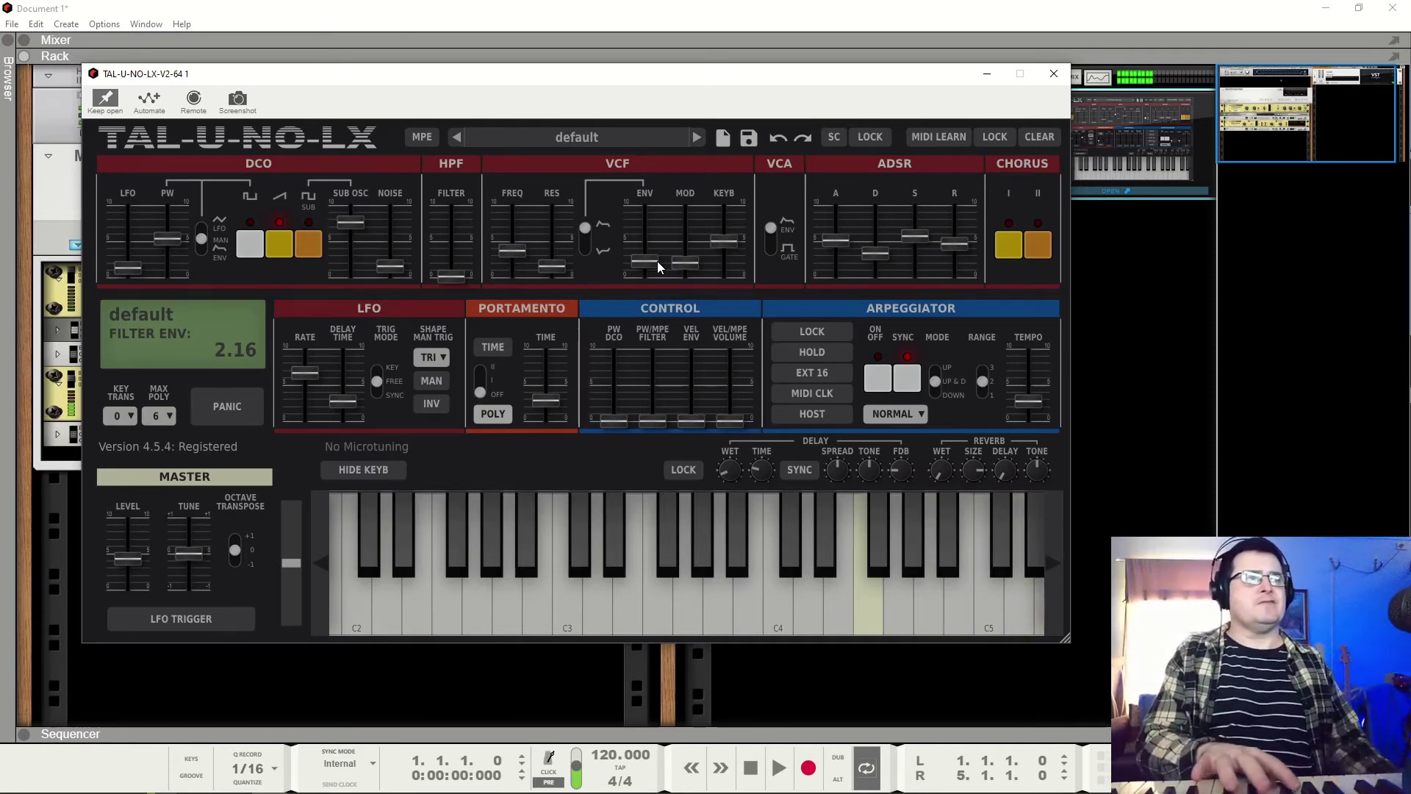
# Step: Try a velocity-to-volume amount of 8.56, reset the velocity controls, and apply a low envelope amount and moderate volume amount
pyautogui.moveTo(694, 420); pyautogui.dragTo(733, 366)
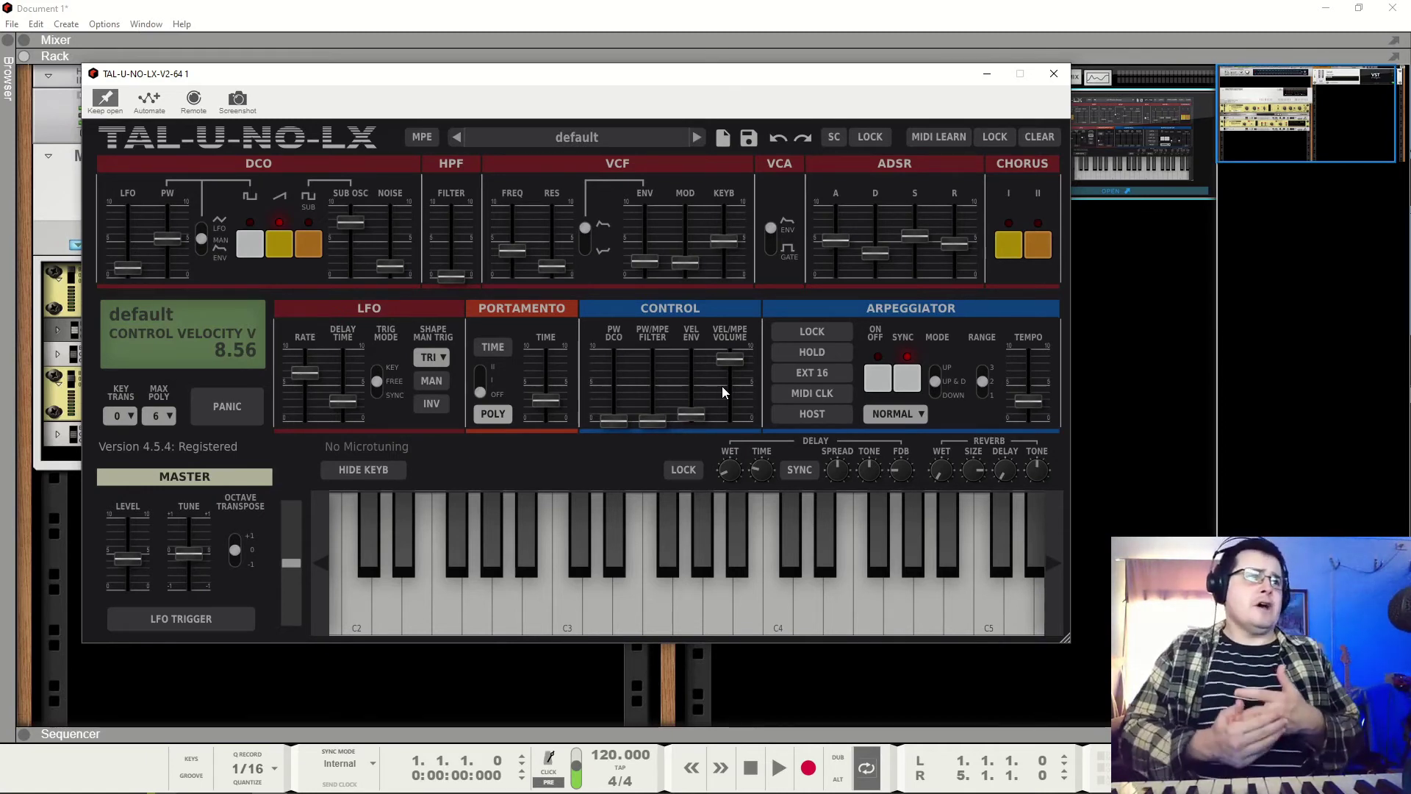
pyautogui.moveTo(727, 359); pyautogui.dragTo(694, 444)
pyautogui.click(659, 424)
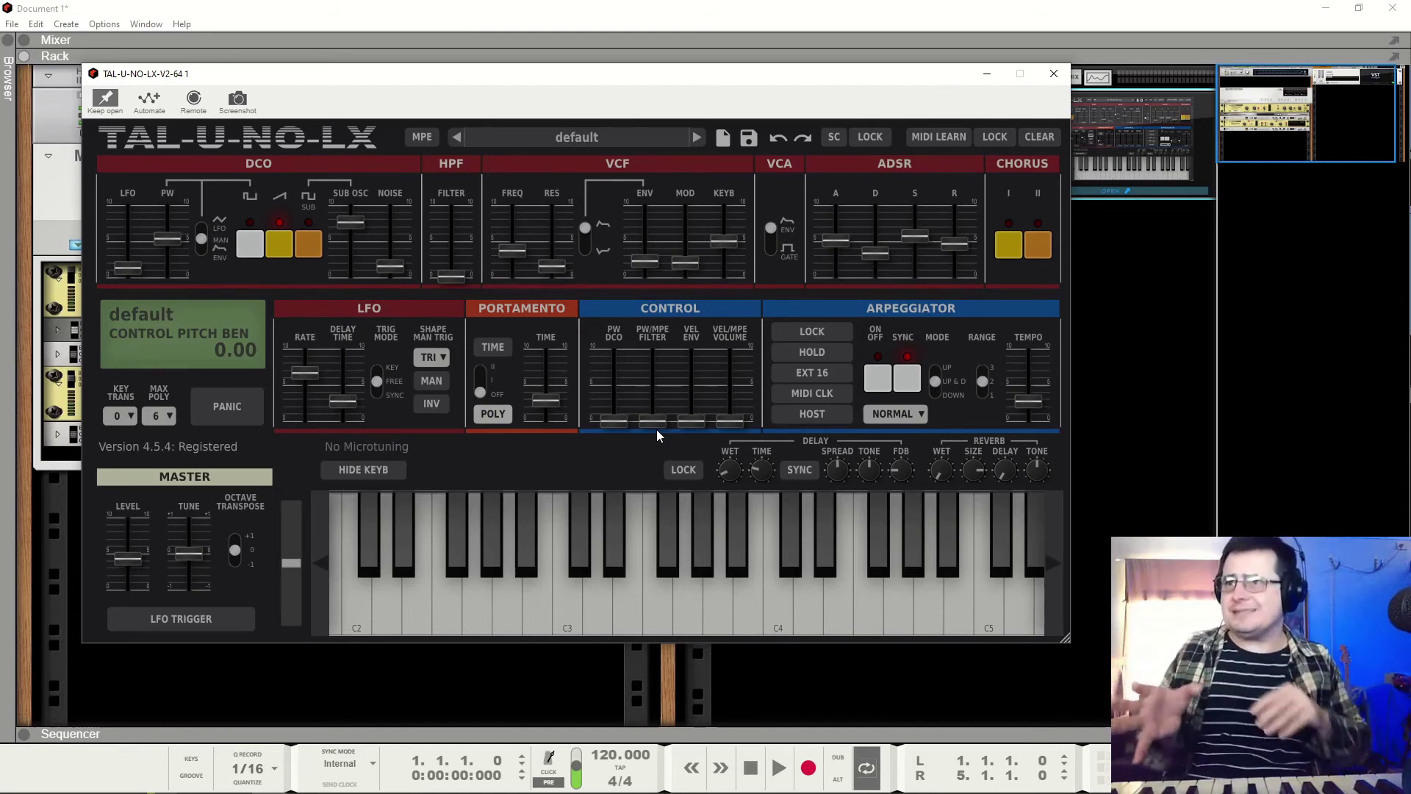
pyautogui.moveTo(691, 420); pyautogui.dragTo(726, 395)
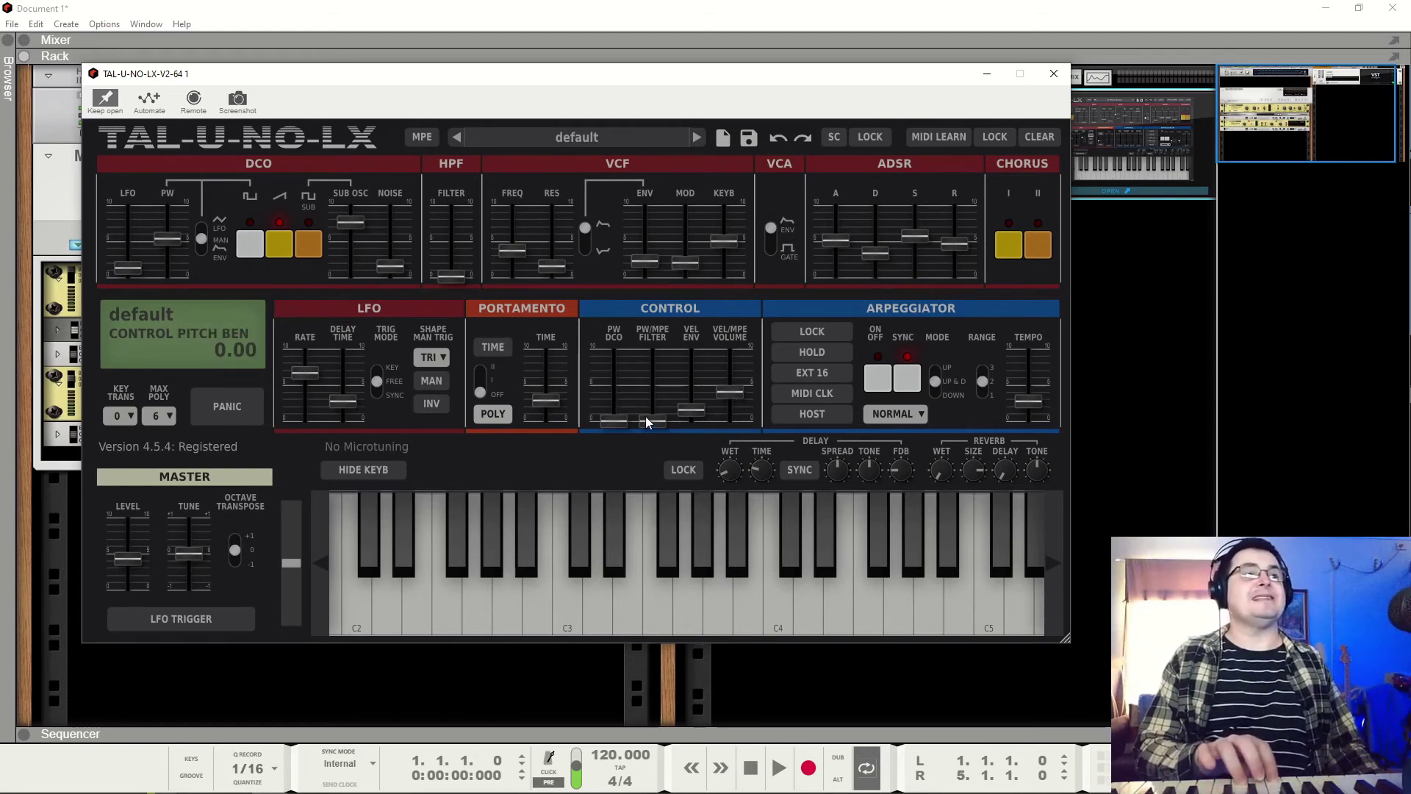
# Step: Audition a pitch-wheel filter amount of 1.03, and reset the pitch-wheel and velocity control amounts to zero
pyautogui.moveTo(644, 423); pyautogui.dragTo(652, 412)
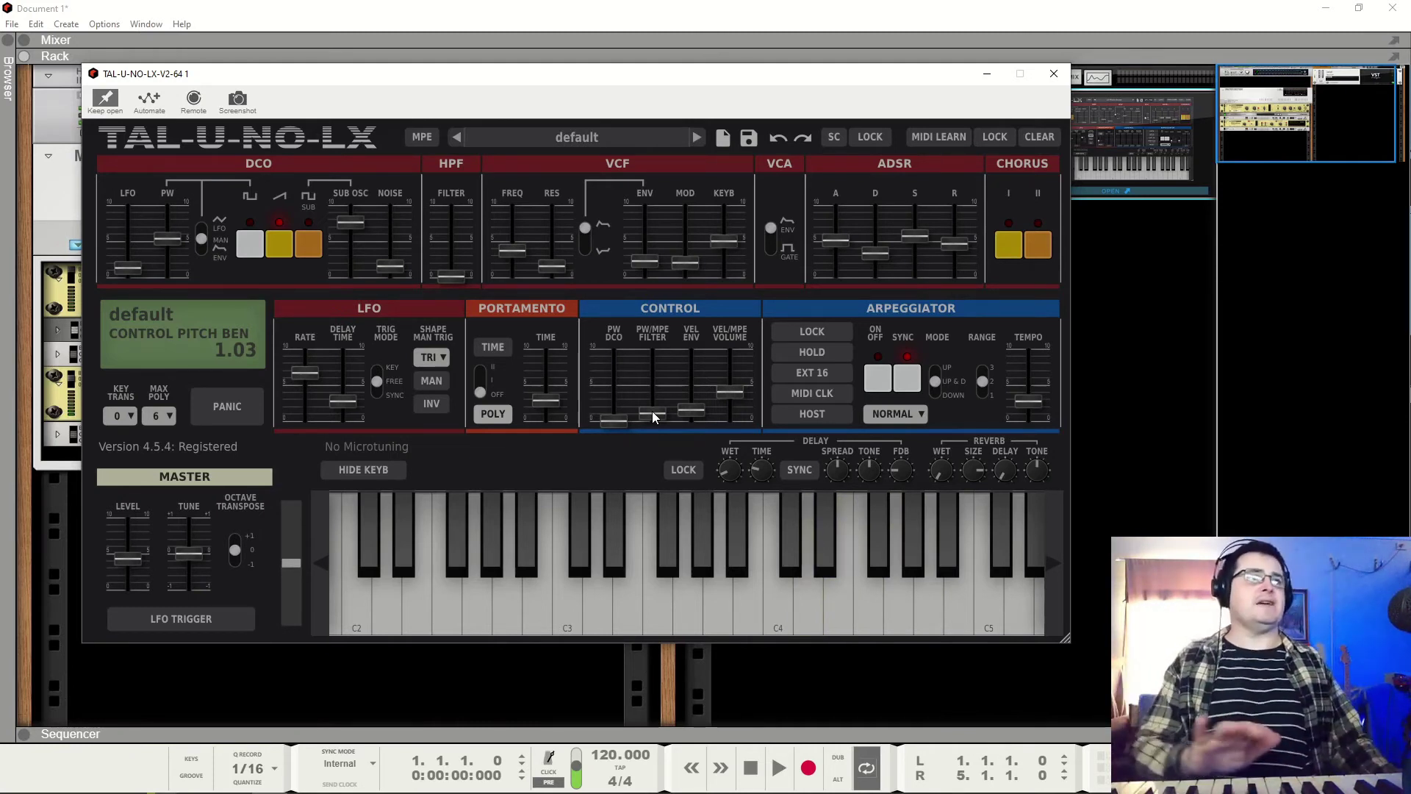
pyautogui.moveTo(727, 393)
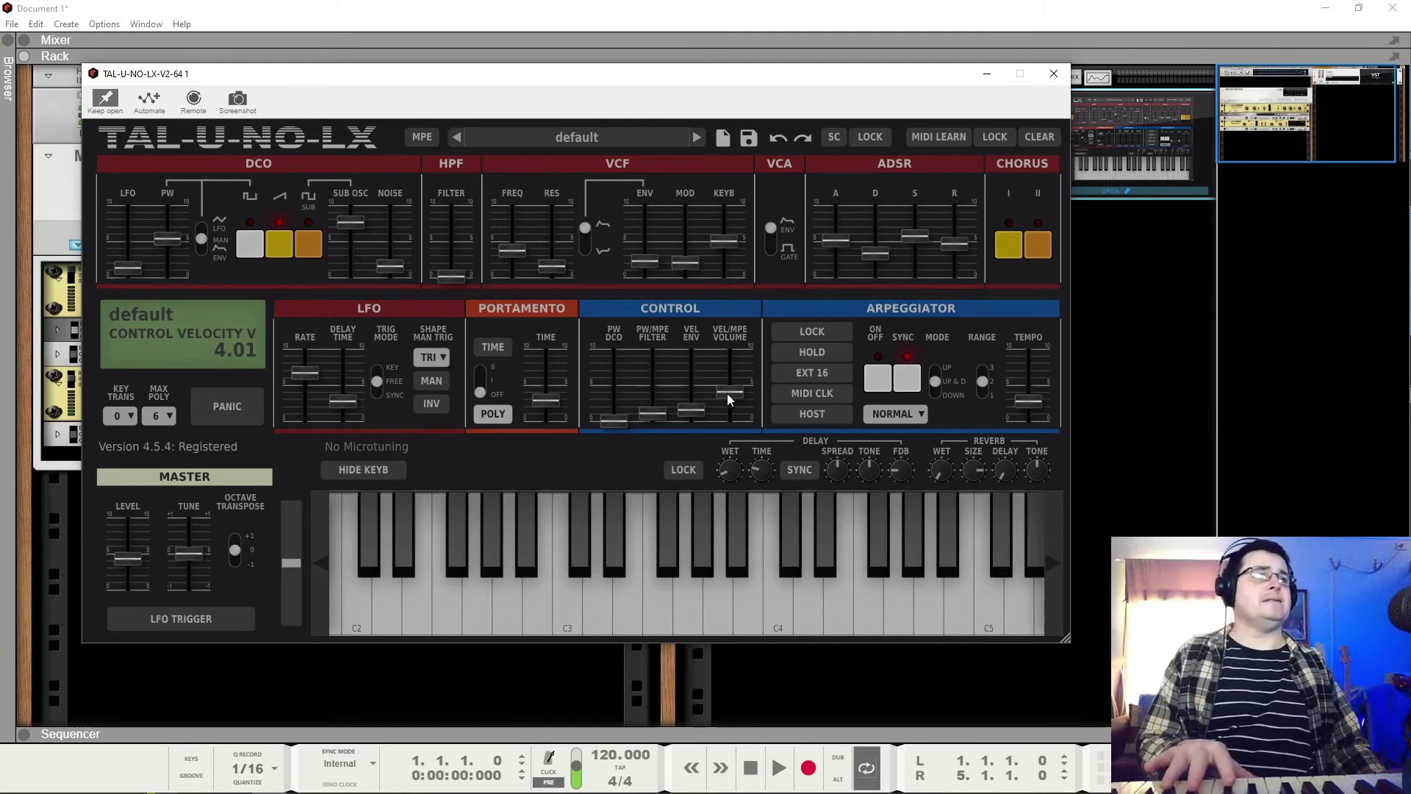
pyautogui.moveTo(727, 394); pyautogui.dragTo(653, 427)
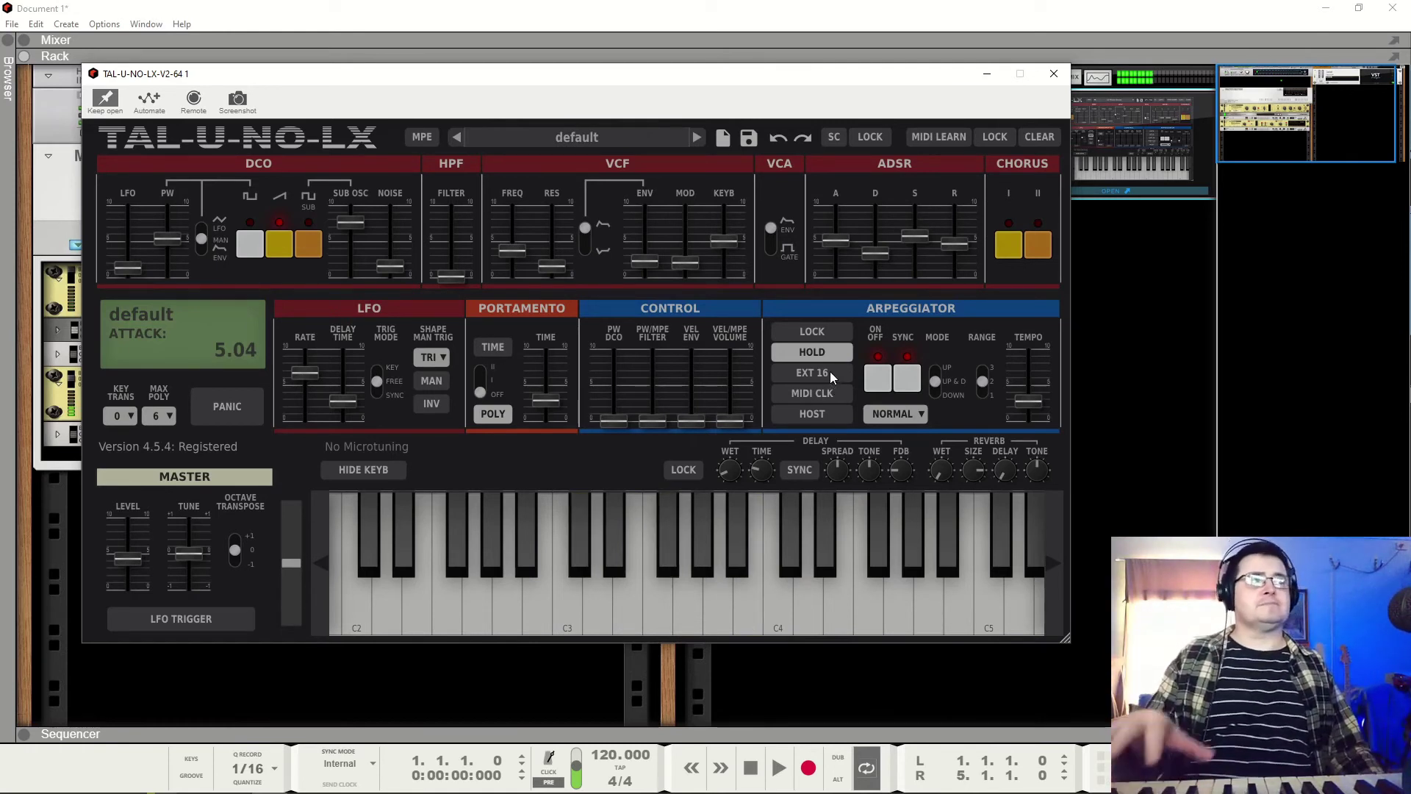
# Step: Audition the arpeggiator's Hold and EXT 16 options, and switch both off
pyautogui.click(831, 372)
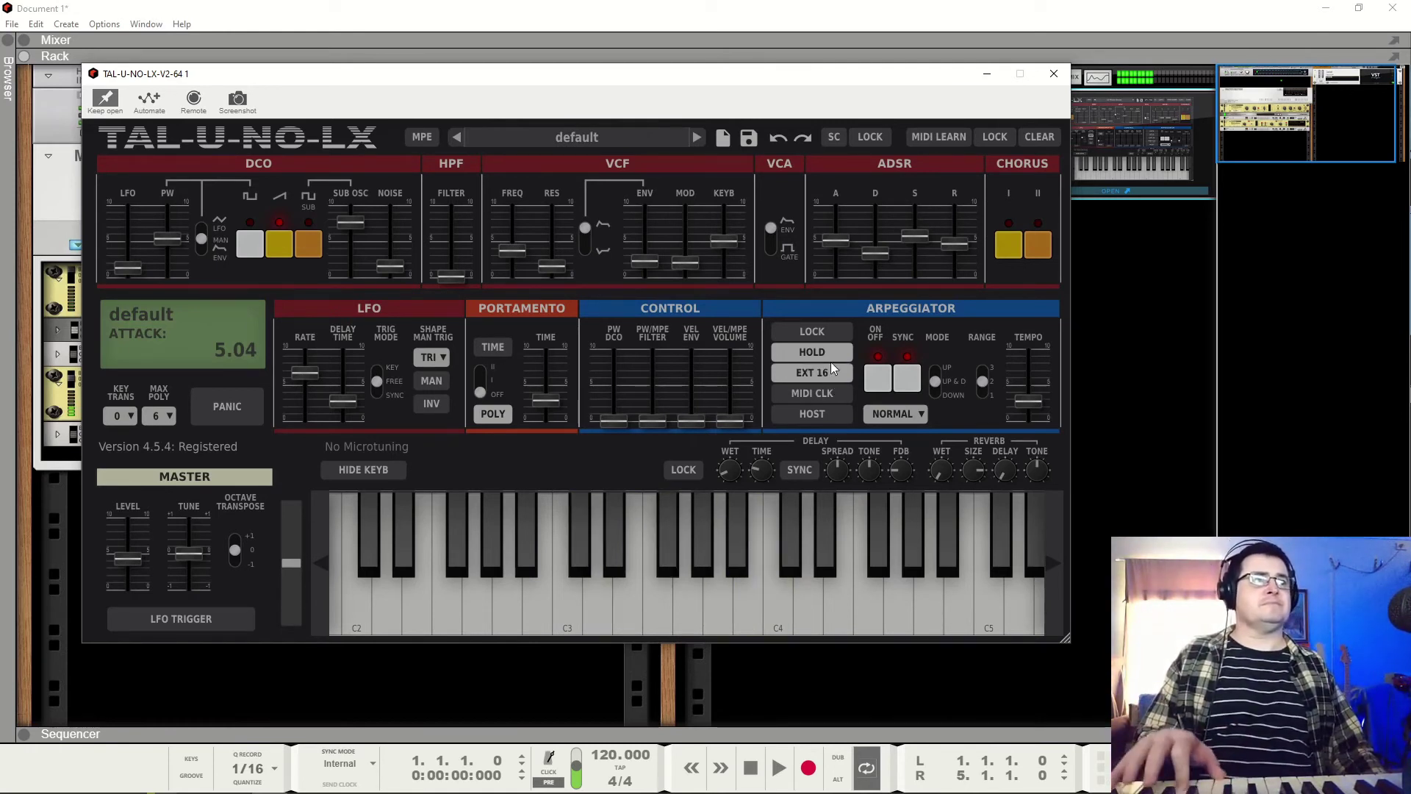
pyautogui.click(830, 361)
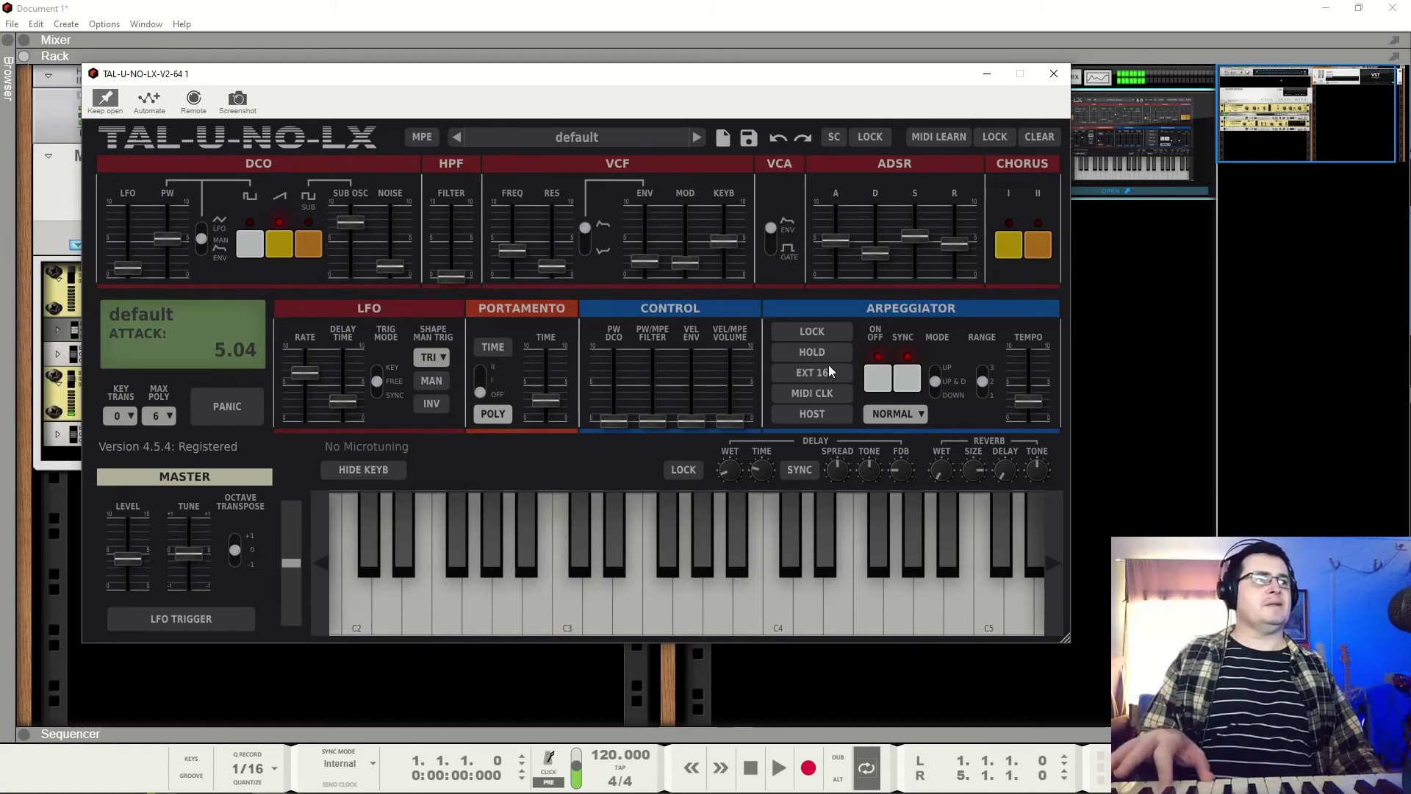
pyautogui.click(825, 372)
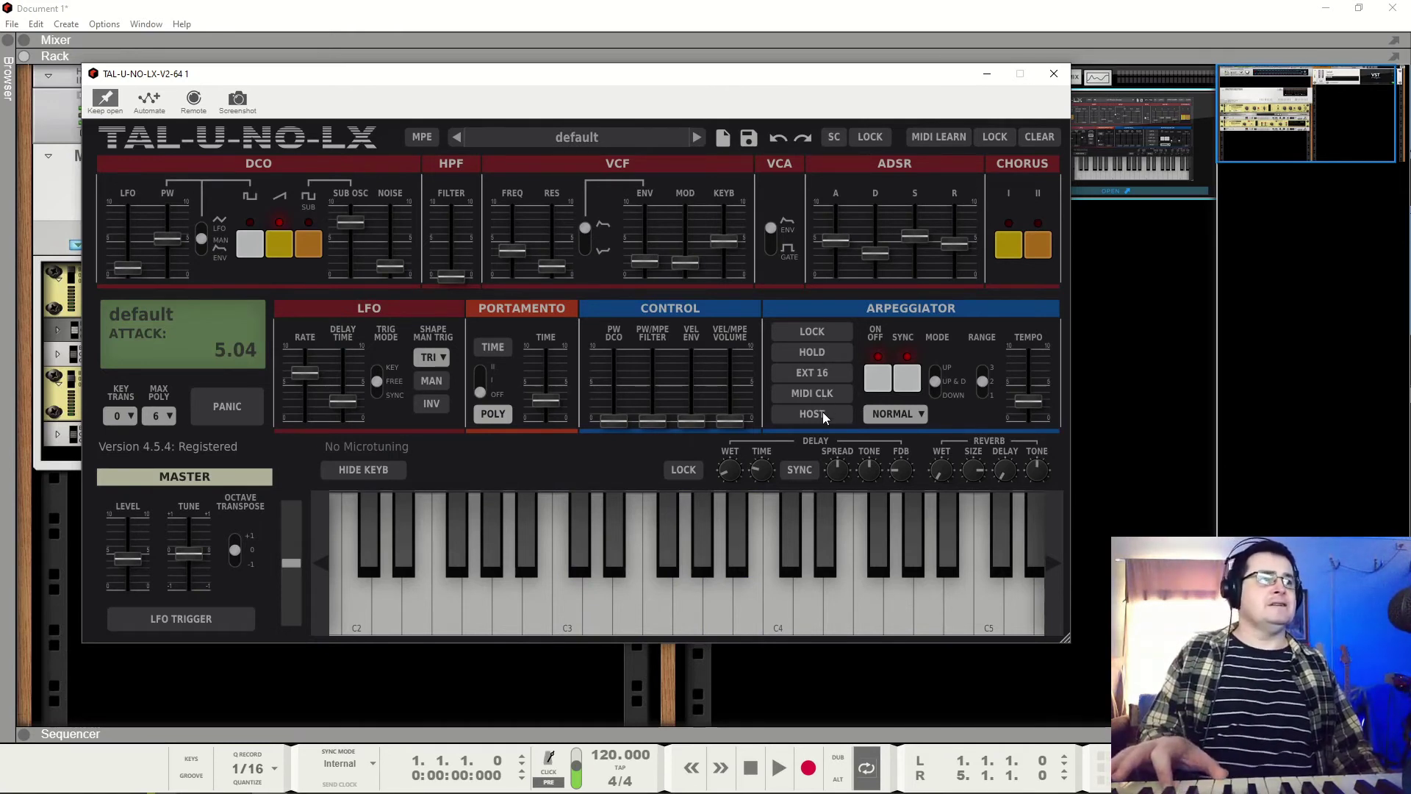
# Step: Set the synced arpeggiator to Up & Down mode with the As Played note order
pyautogui.click(908, 378)
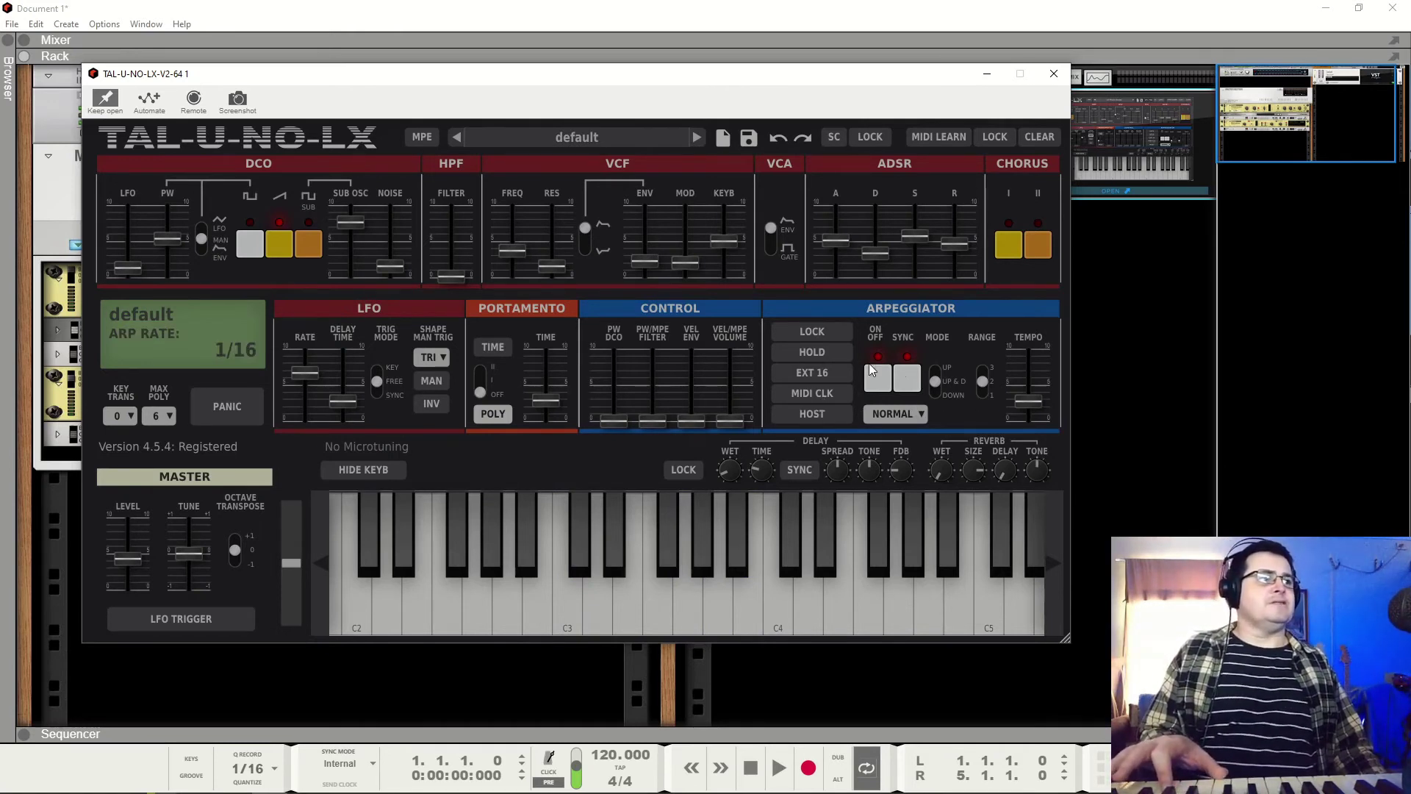
pyautogui.click(935, 380)
pyautogui.click(917, 413)
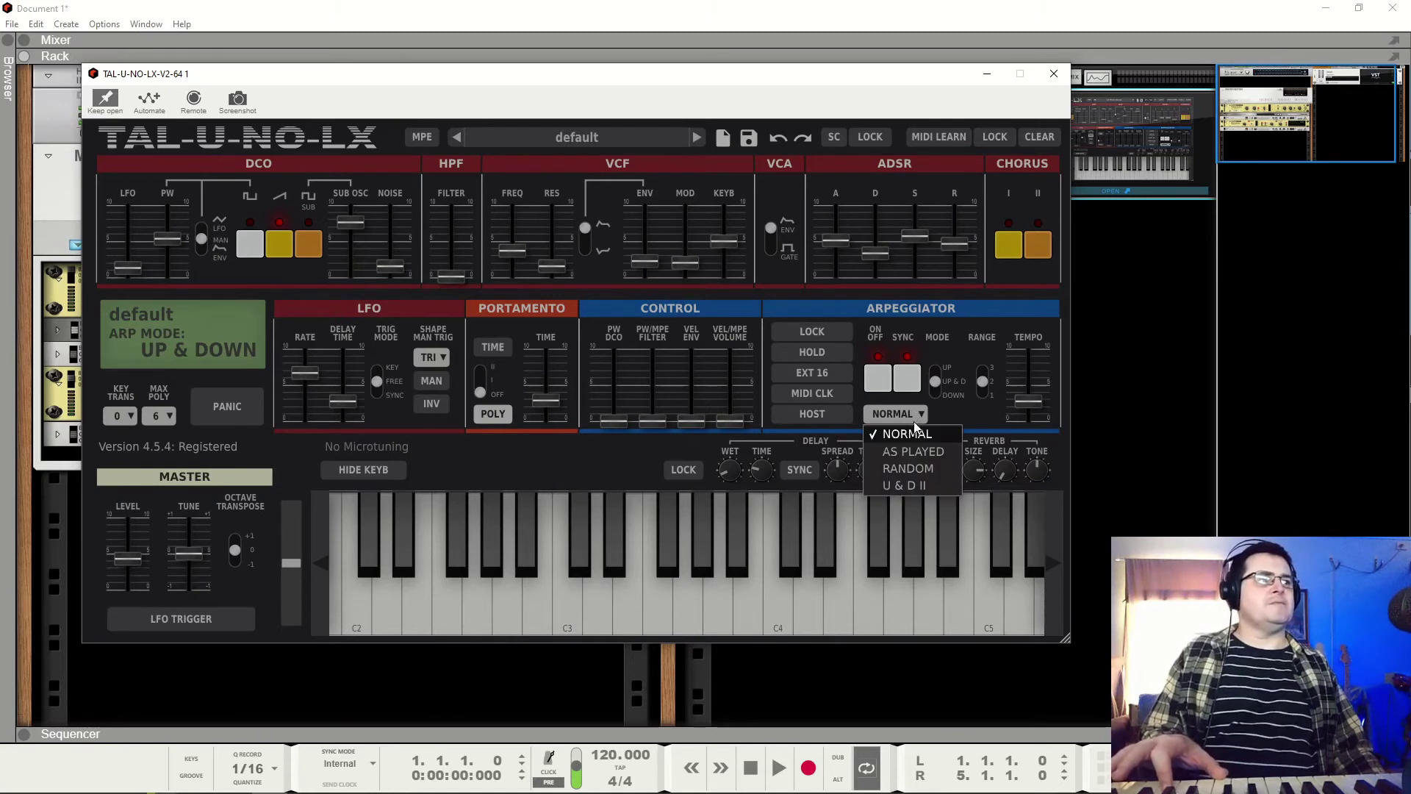
pyautogui.click(923, 451)
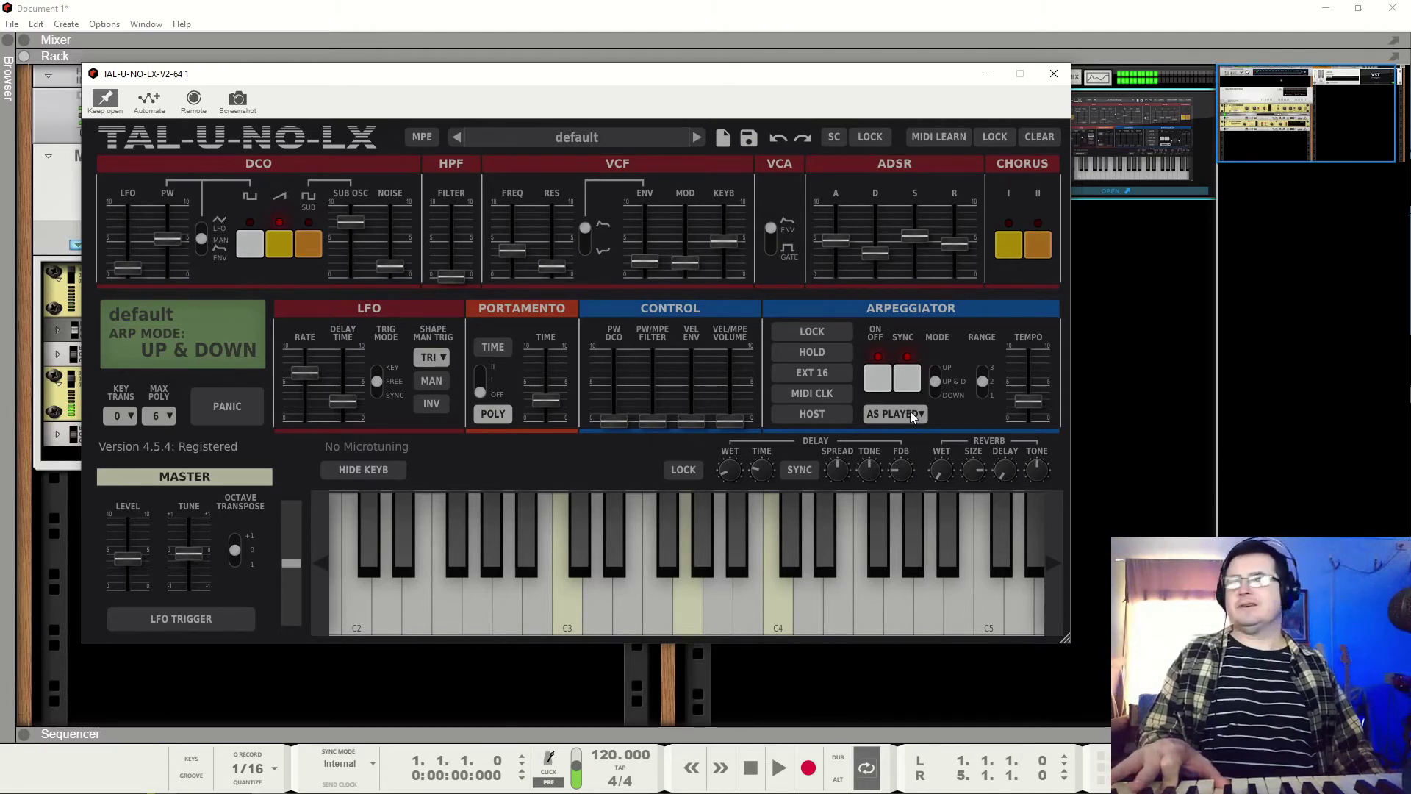
# Step: Shorten the envelope attack to 1.85, switch the VCA to Gate, and bring the sustain down to zero
pyautogui.moveTo(836, 242); pyautogui.dragTo(835, 272)
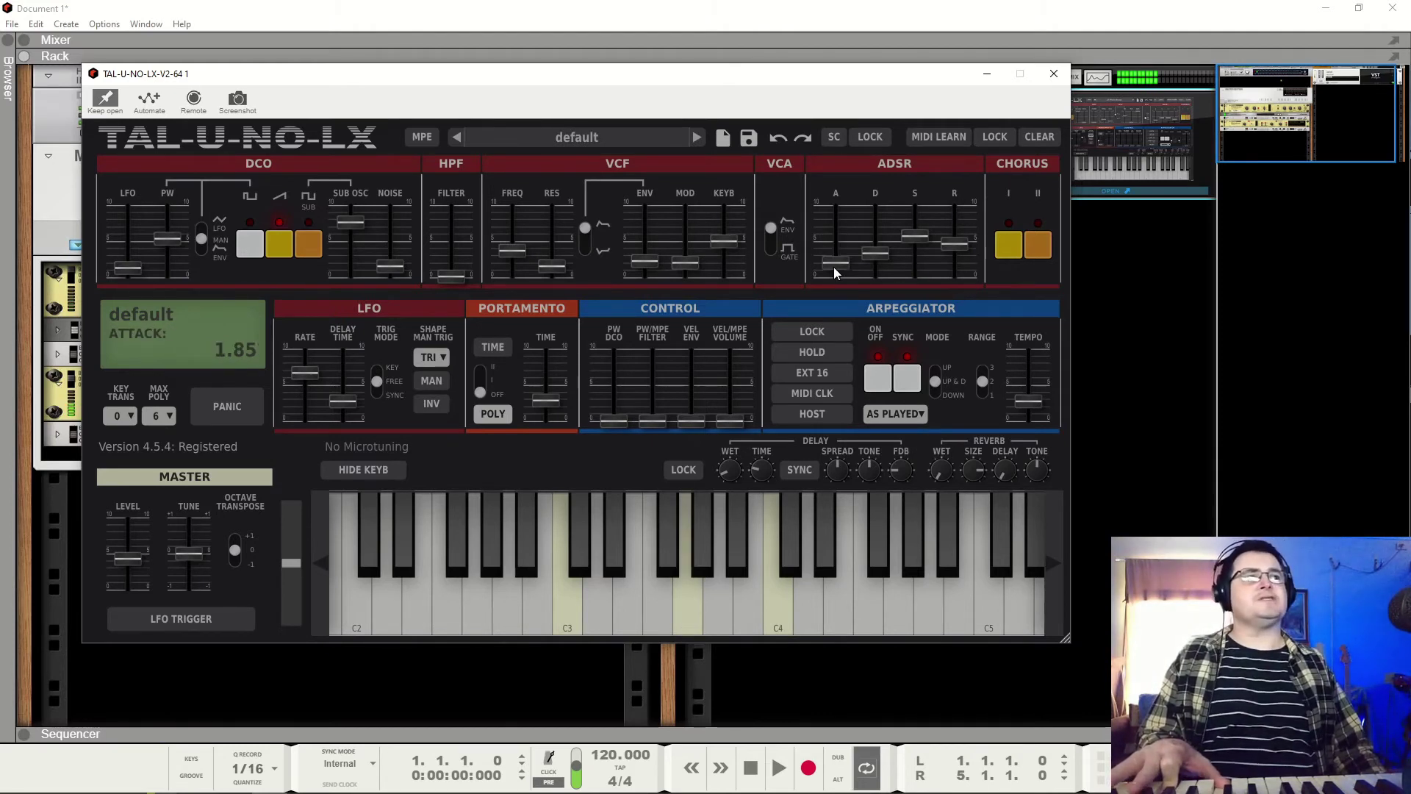
pyautogui.click(776, 263)
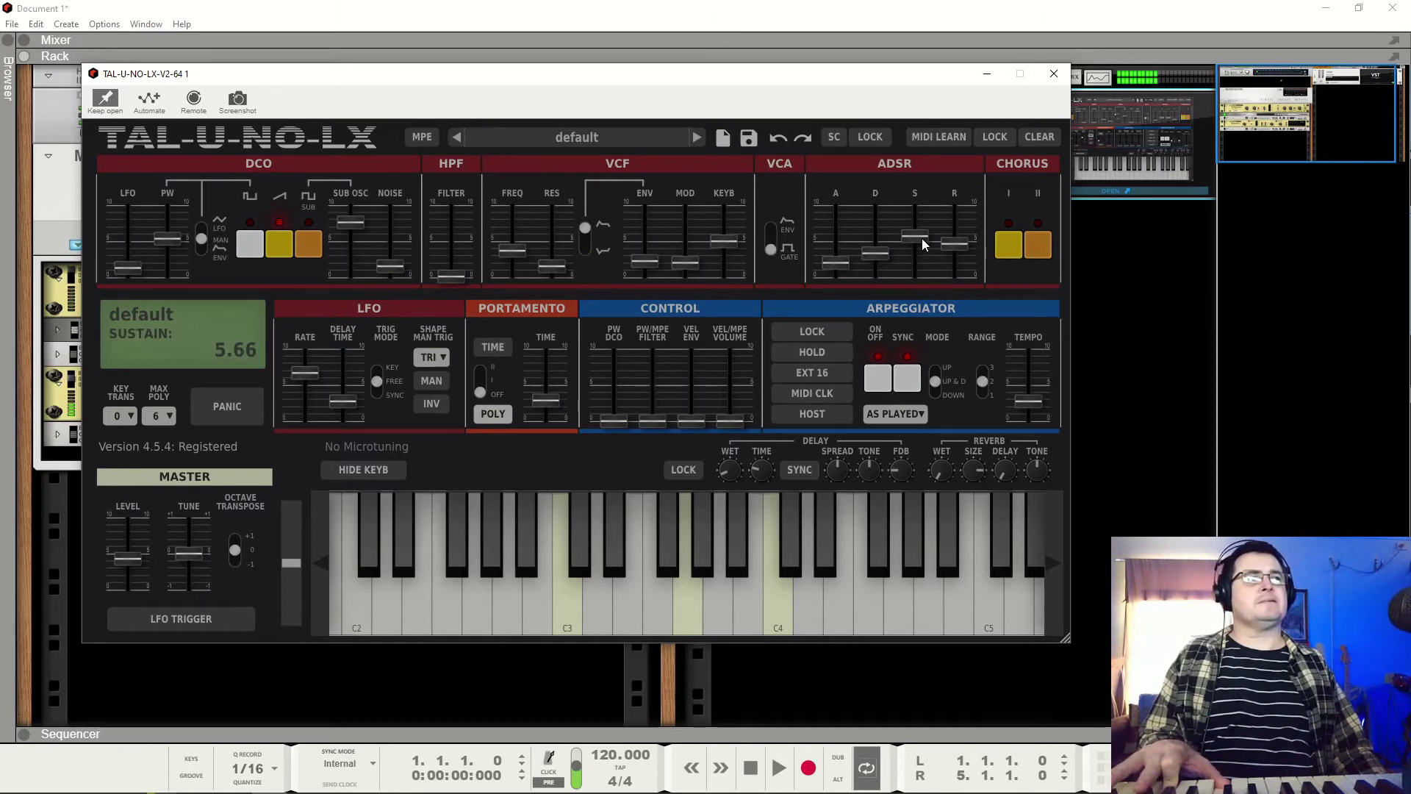
pyautogui.moveTo(916, 242); pyautogui.dragTo(907, 330)
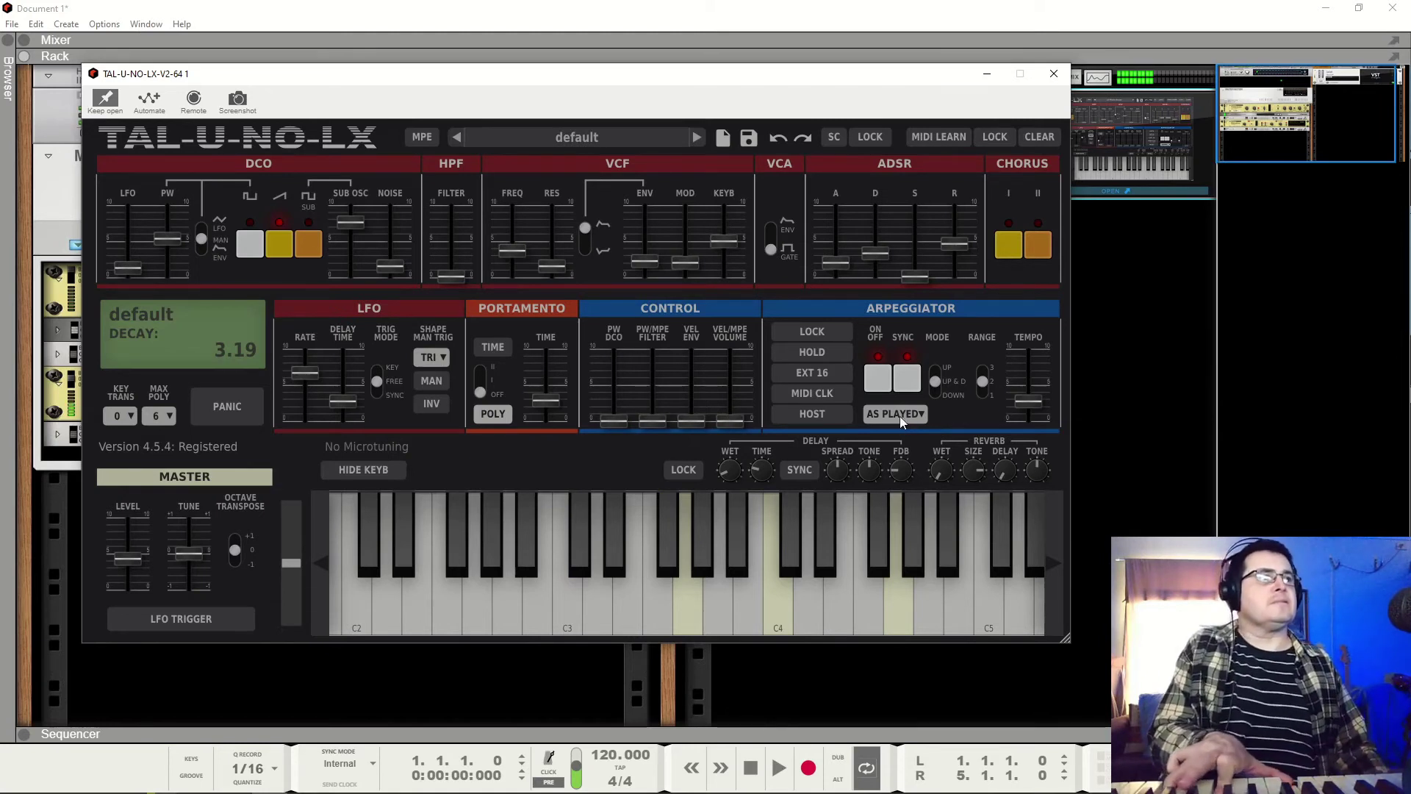
# Step: Audition the arpeggiator in Up mode with a range of 1, and change the mode to Down
pyautogui.moveTo(934, 394)
pyautogui.click(942, 369)
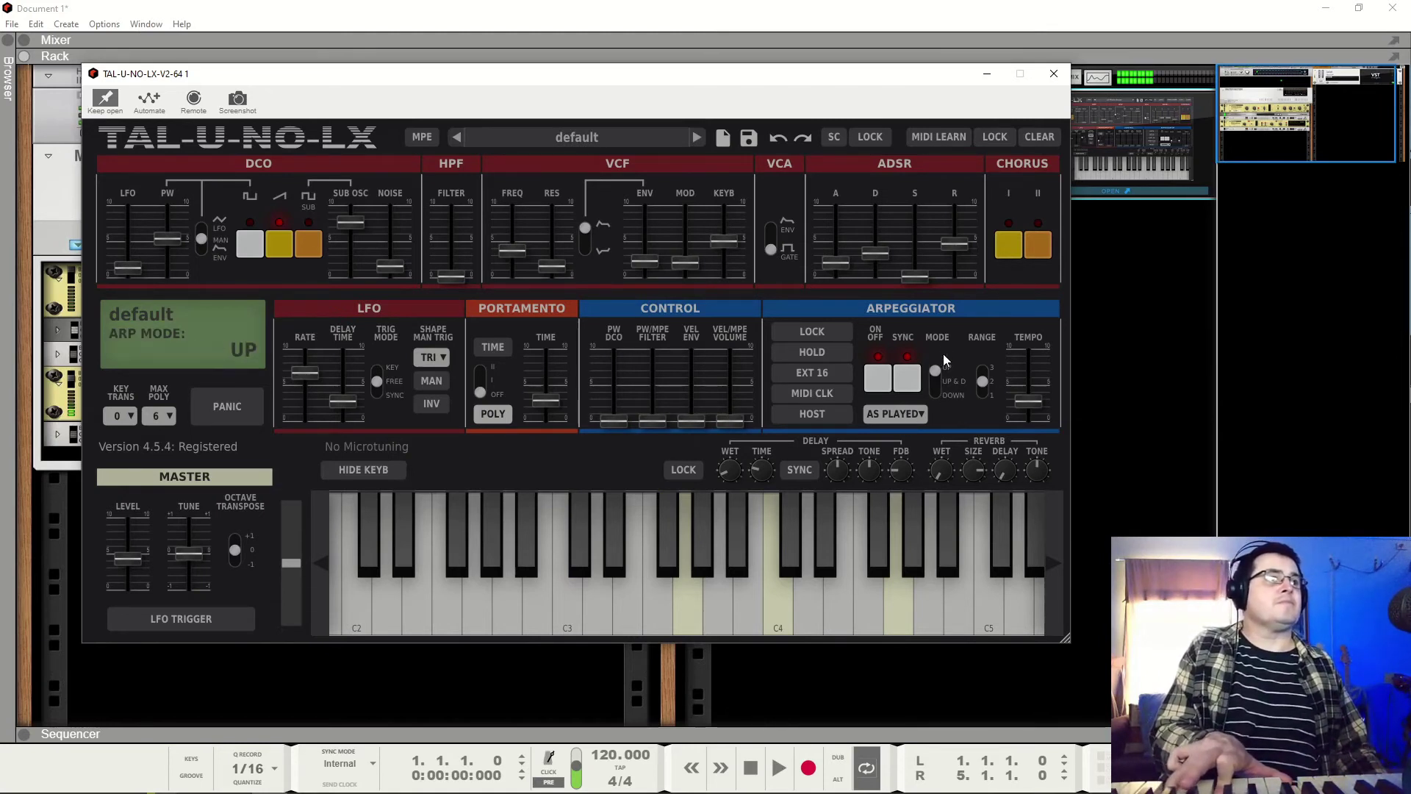
pyautogui.click(984, 394)
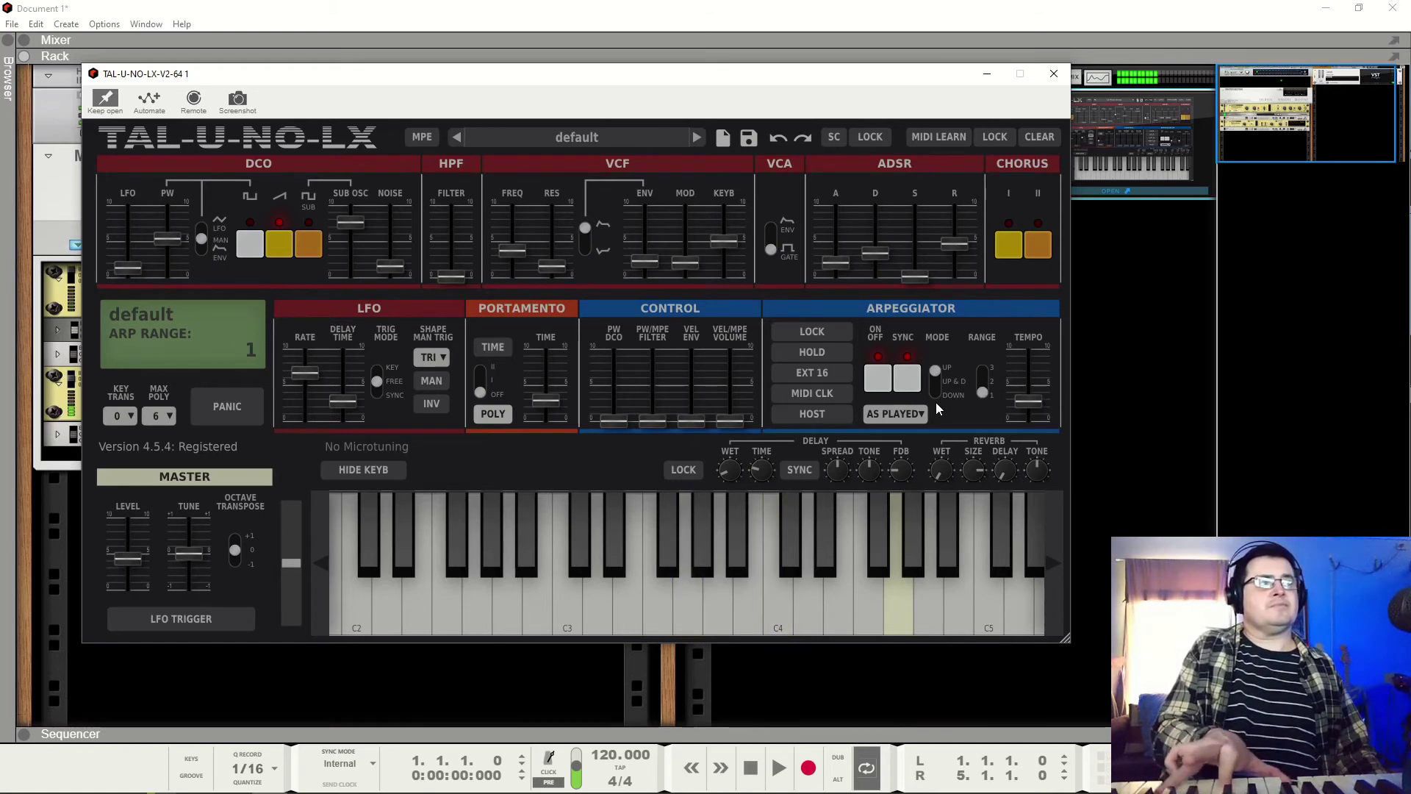
pyautogui.moveTo(925, 384); pyautogui.dragTo(945, 456)
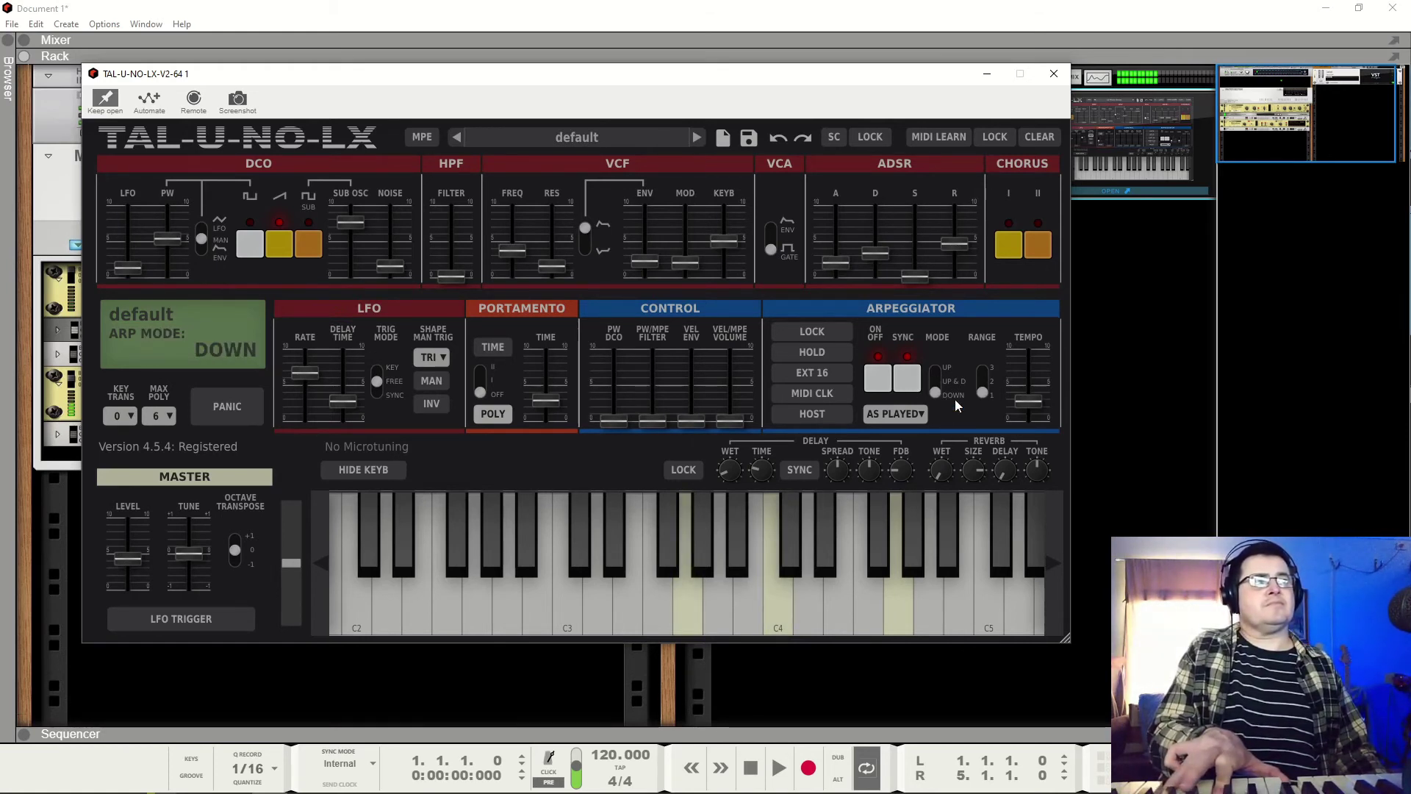
# Step: Audition the arpeggiator's Random order with a range of 3, and change the order to U & D II
pyautogui.click(907, 415)
pyautogui.click(927, 469)
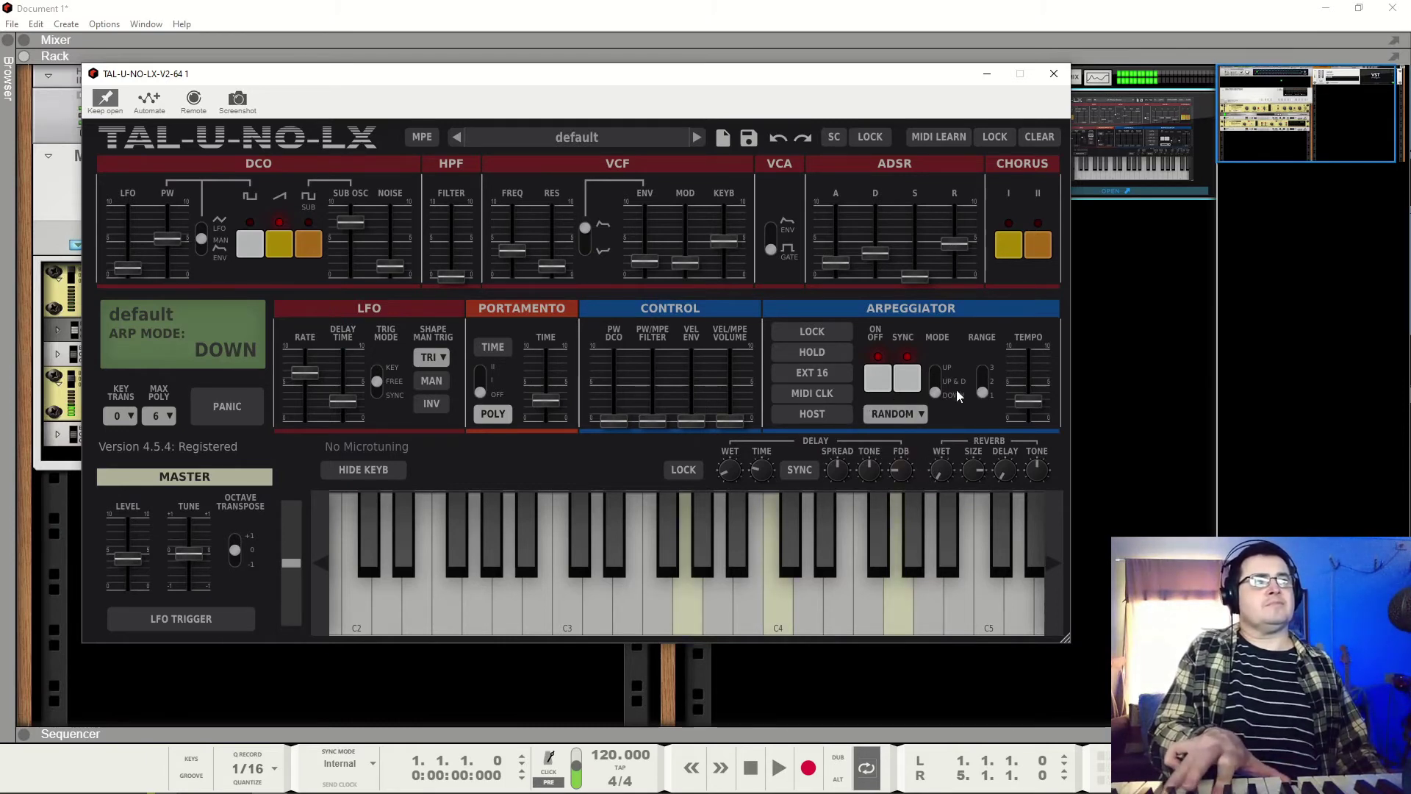
pyautogui.click(985, 376)
pyautogui.click(983, 370)
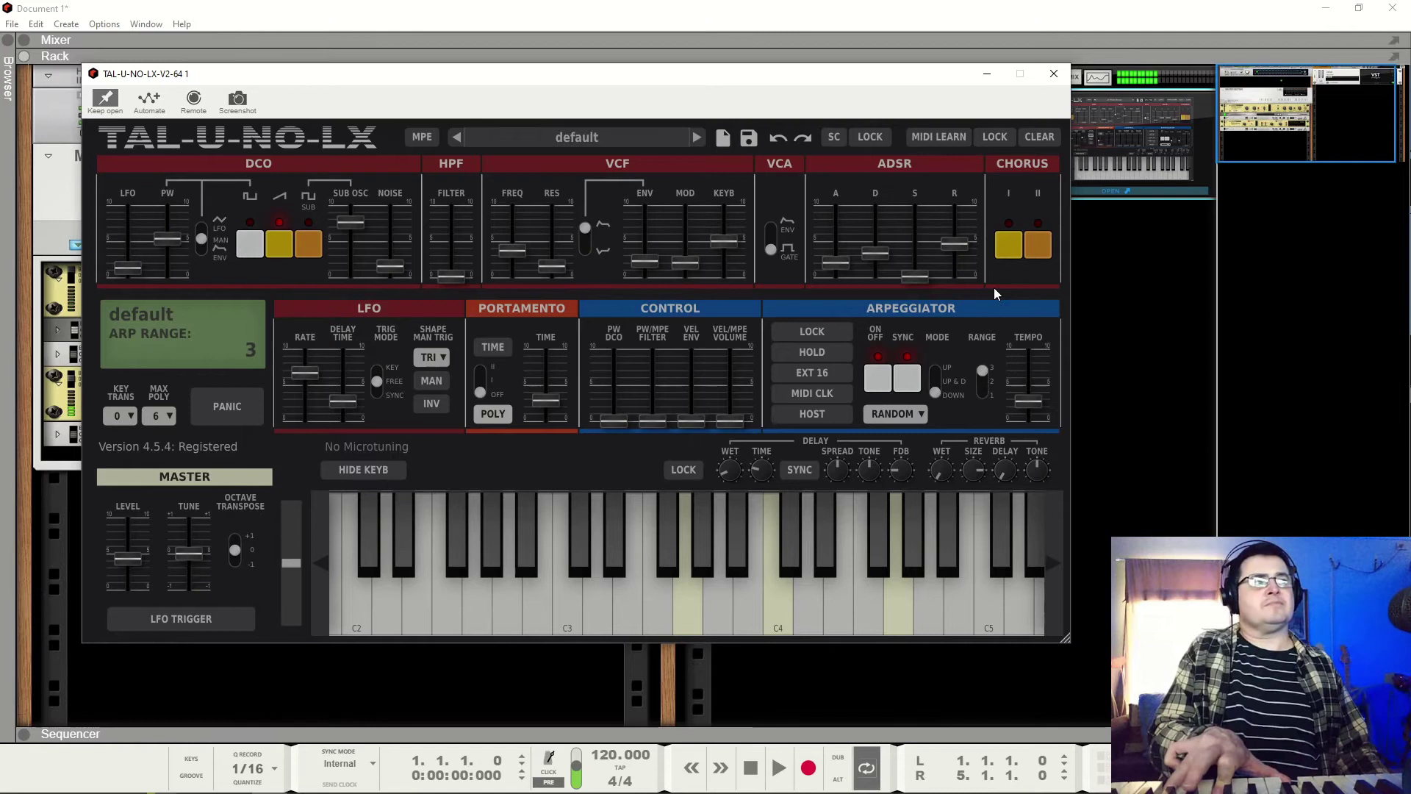
pyautogui.click(912, 413)
pyautogui.click(912, 483)
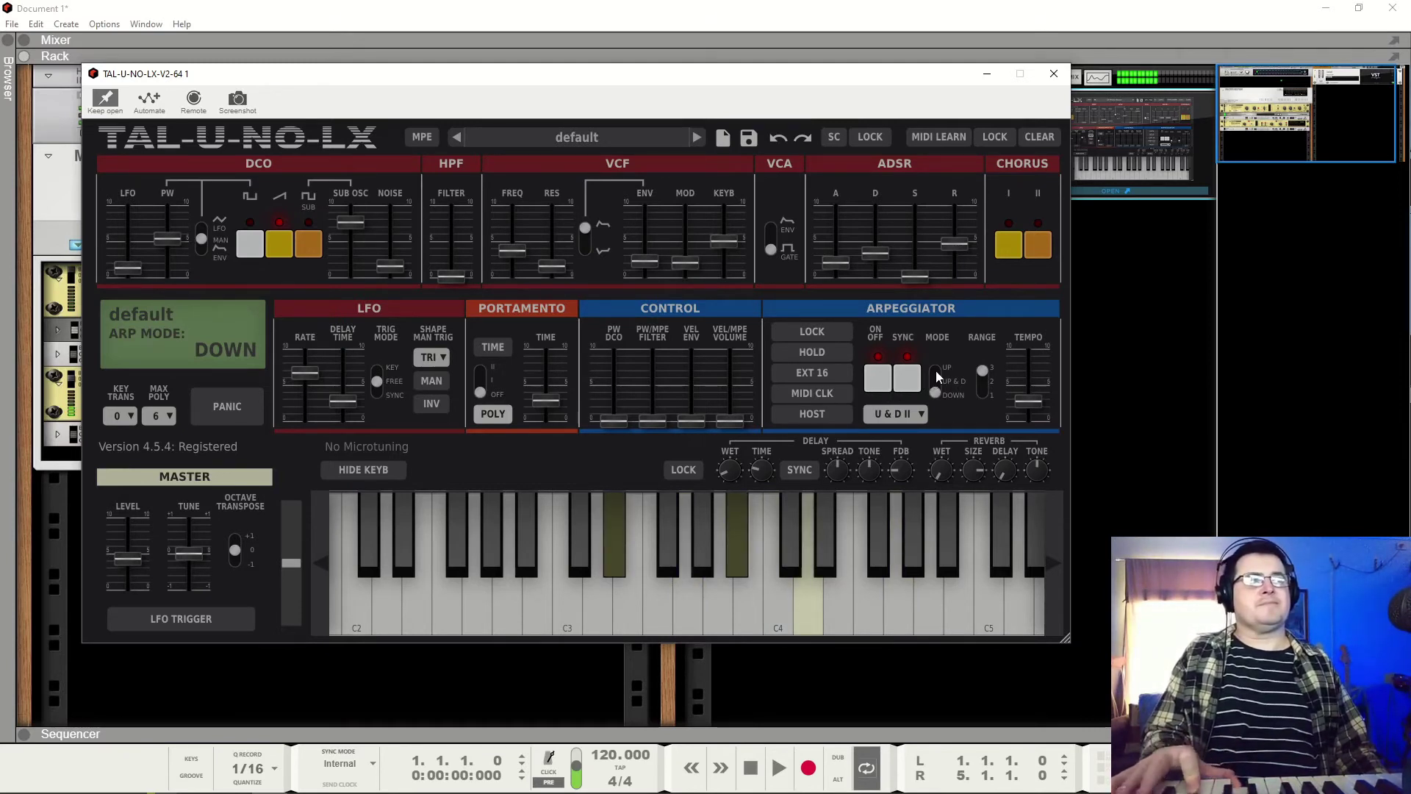
# Step: Audition synced arpeggiator rates of dotted 1/16 and 1/64T, and set the rate to 1/64
pyautogui.moveTo(1039, 407)
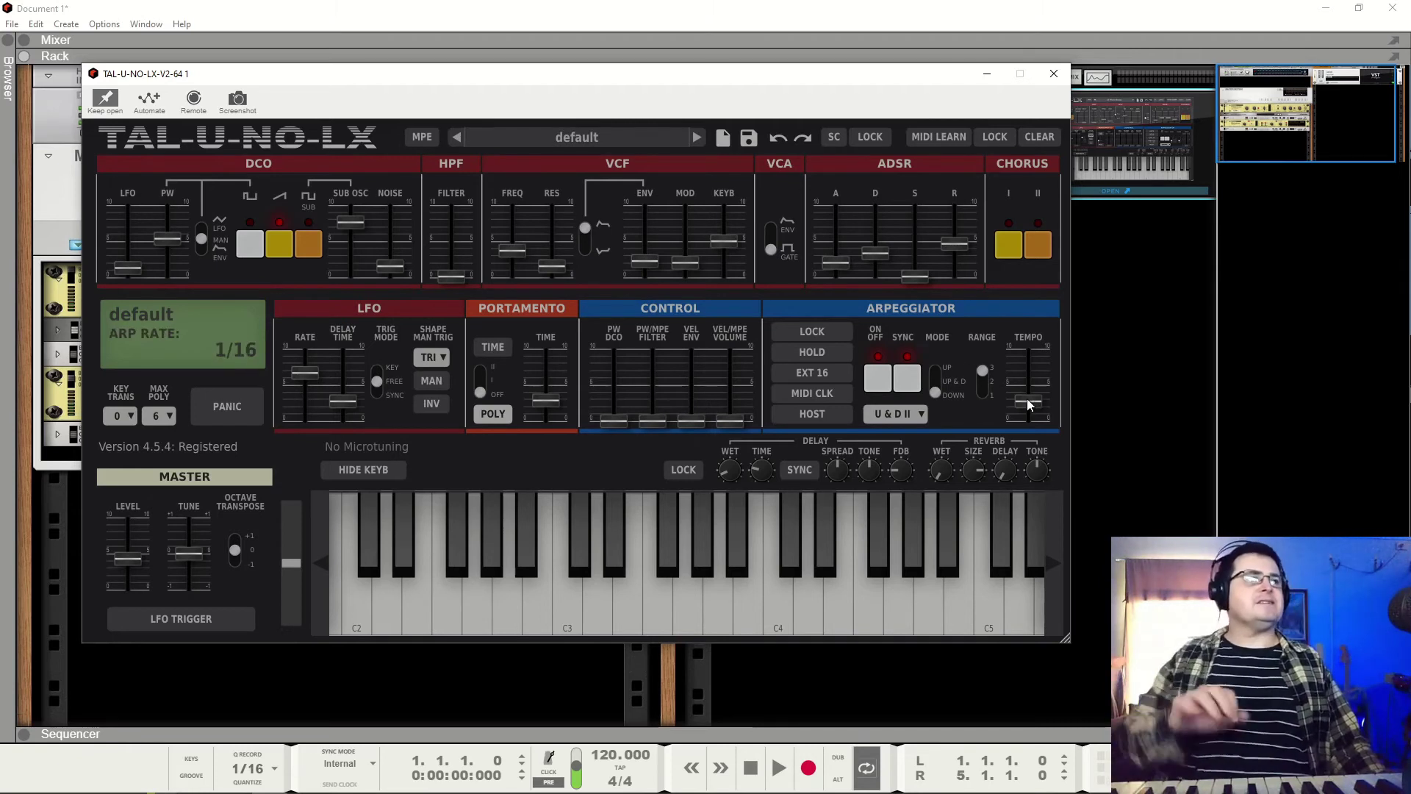
pyautogui.moveTo(1026, 402); pyautogui.dragTo(1034, 440)
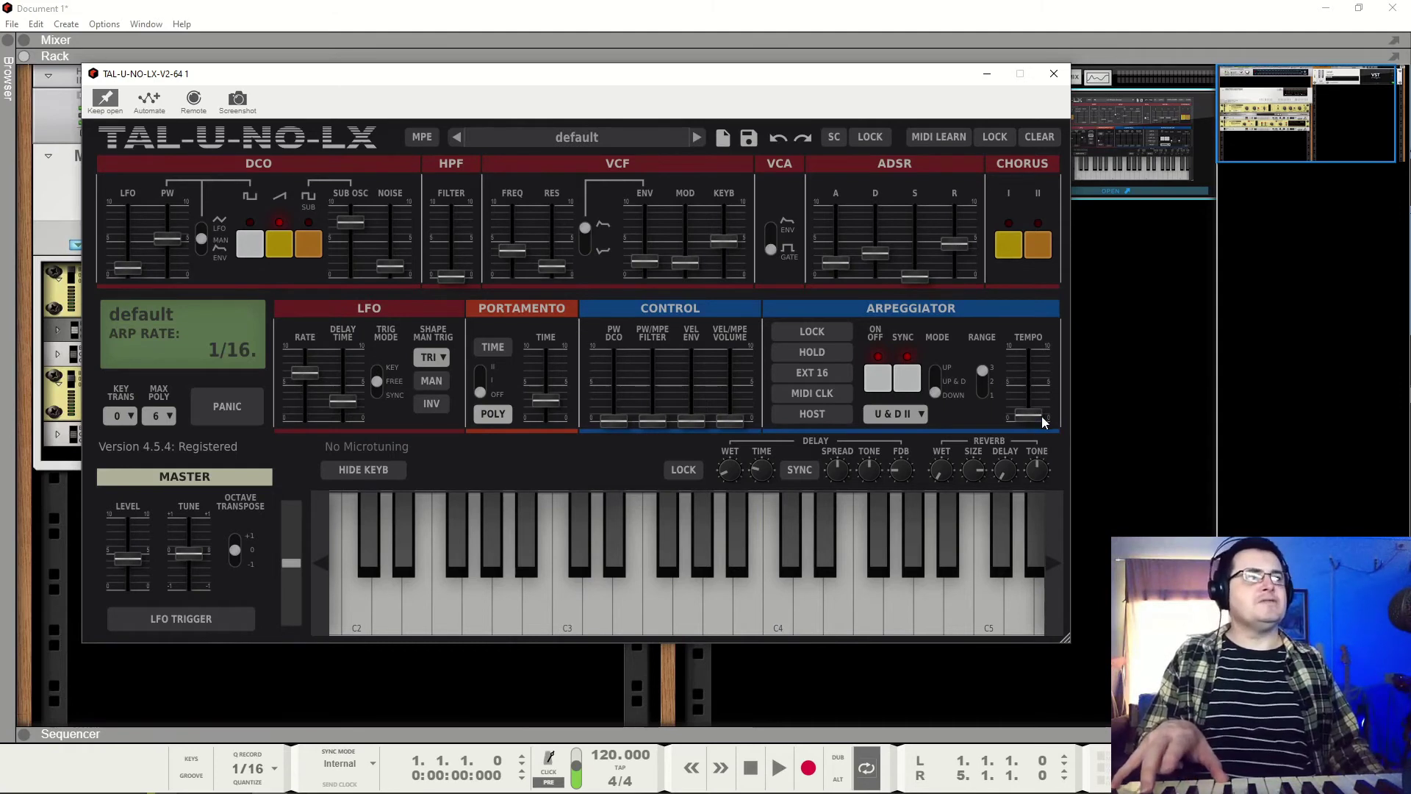
pyautogui.moveTo(1040, 414); pyautogui.dragTo(1015, 214)
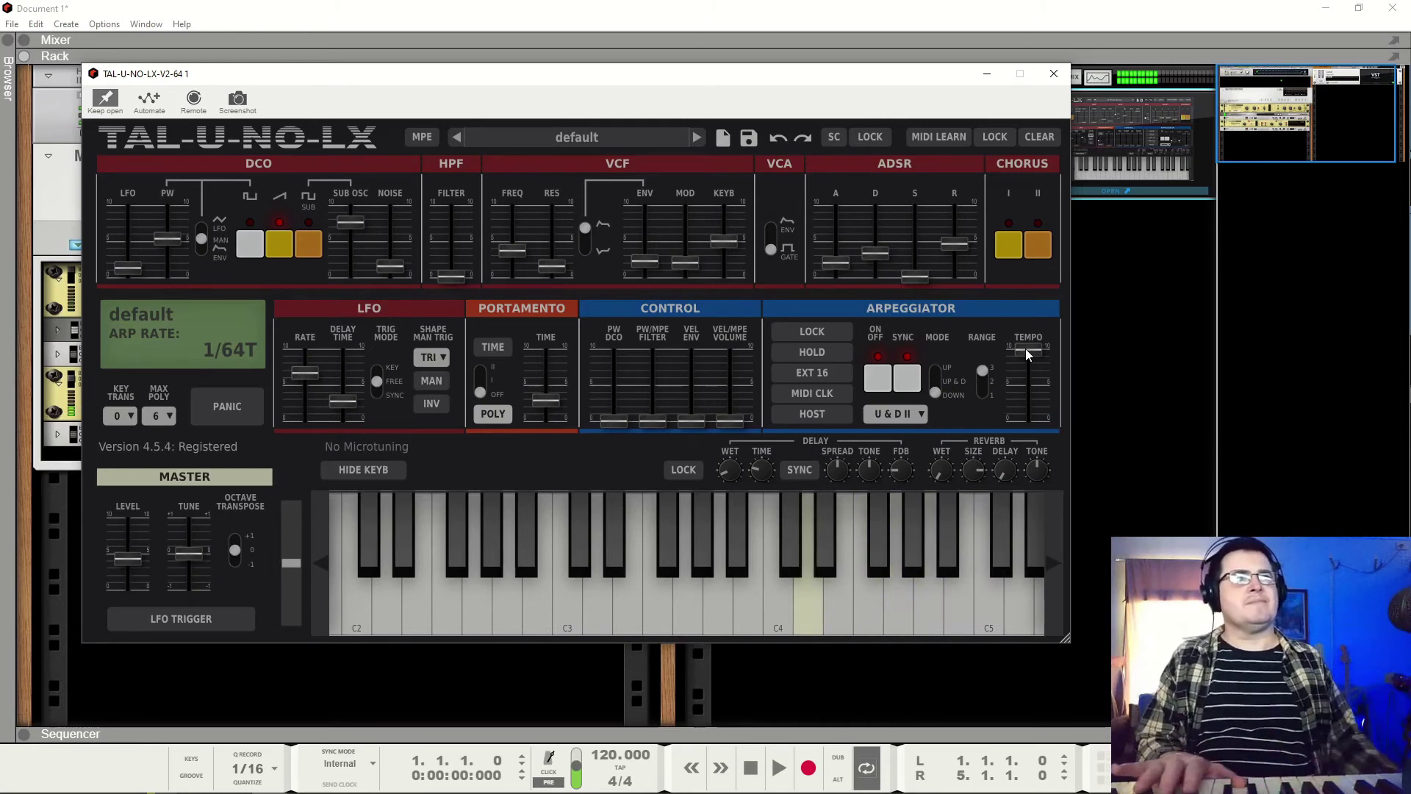
pyautogui.moveTo(1027, 349); pyautogui.dragTo(1029, 388)
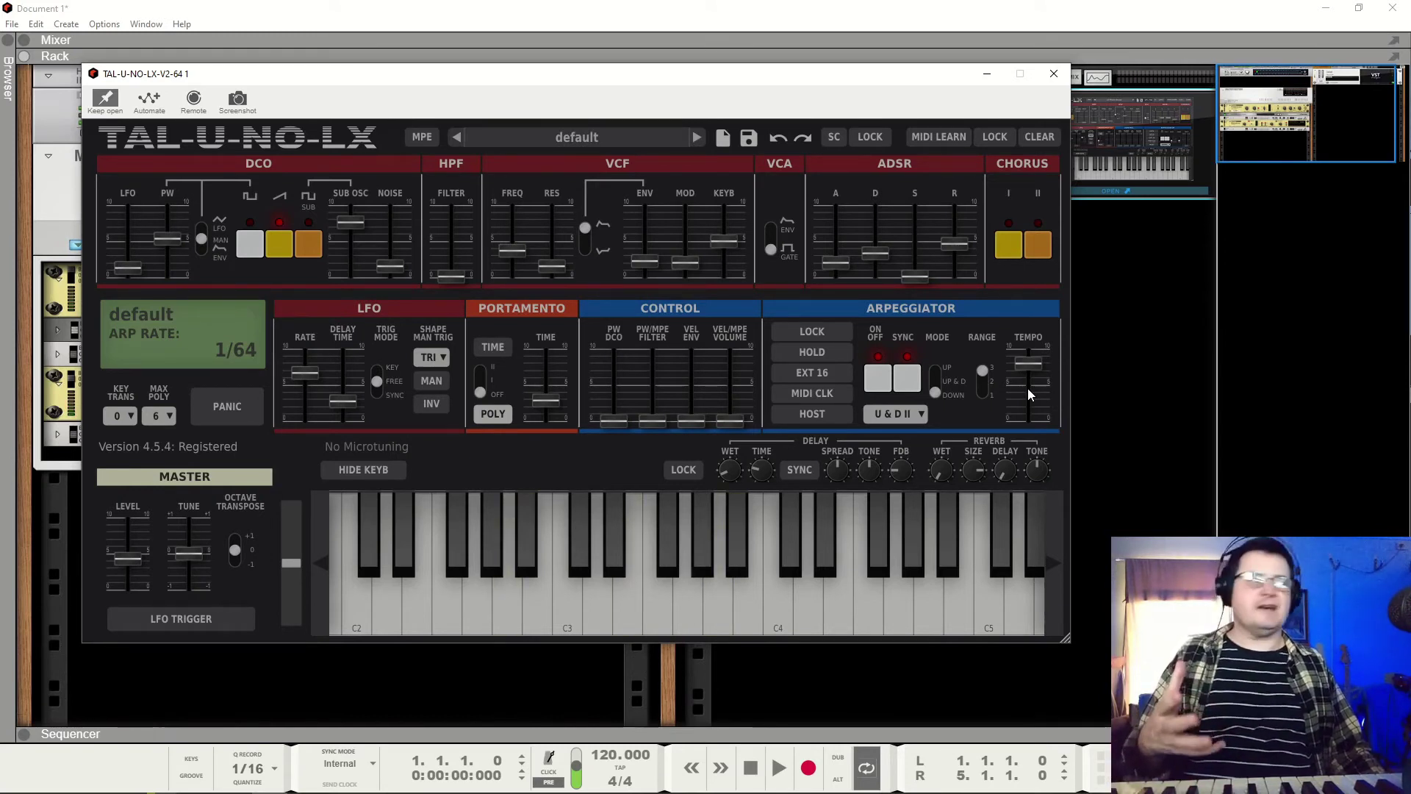
# Step: Audition chorus I and II together with the arpeggio, and set the arpeggiator to range 1 and a 1/32 rate
pyautogui.click(1008, 245)
pyautogui.click(1033, 246)
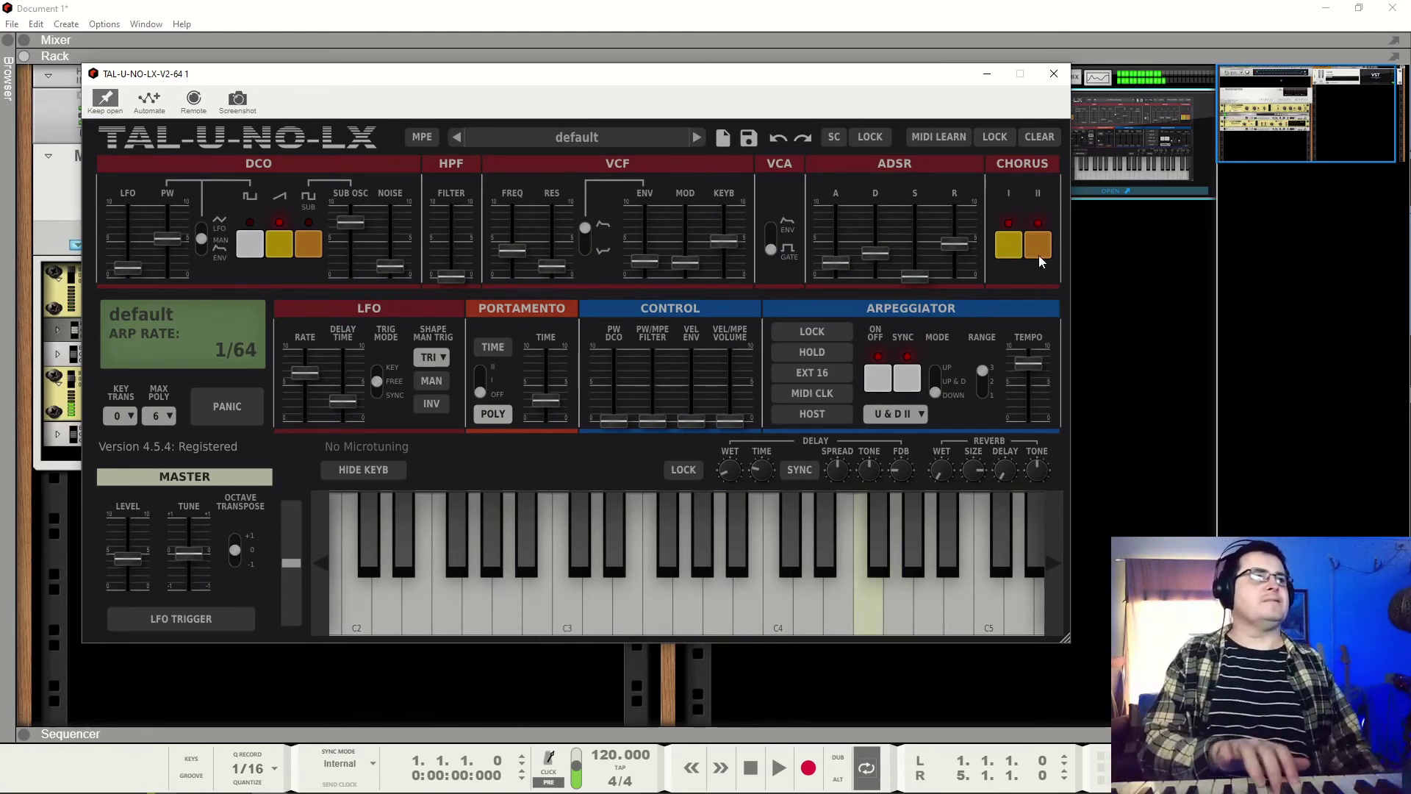
pyautogui.moveTo(923, 364)
pyautogui.moveTo(982, 370); pyautogui.dragTo(985, 393)
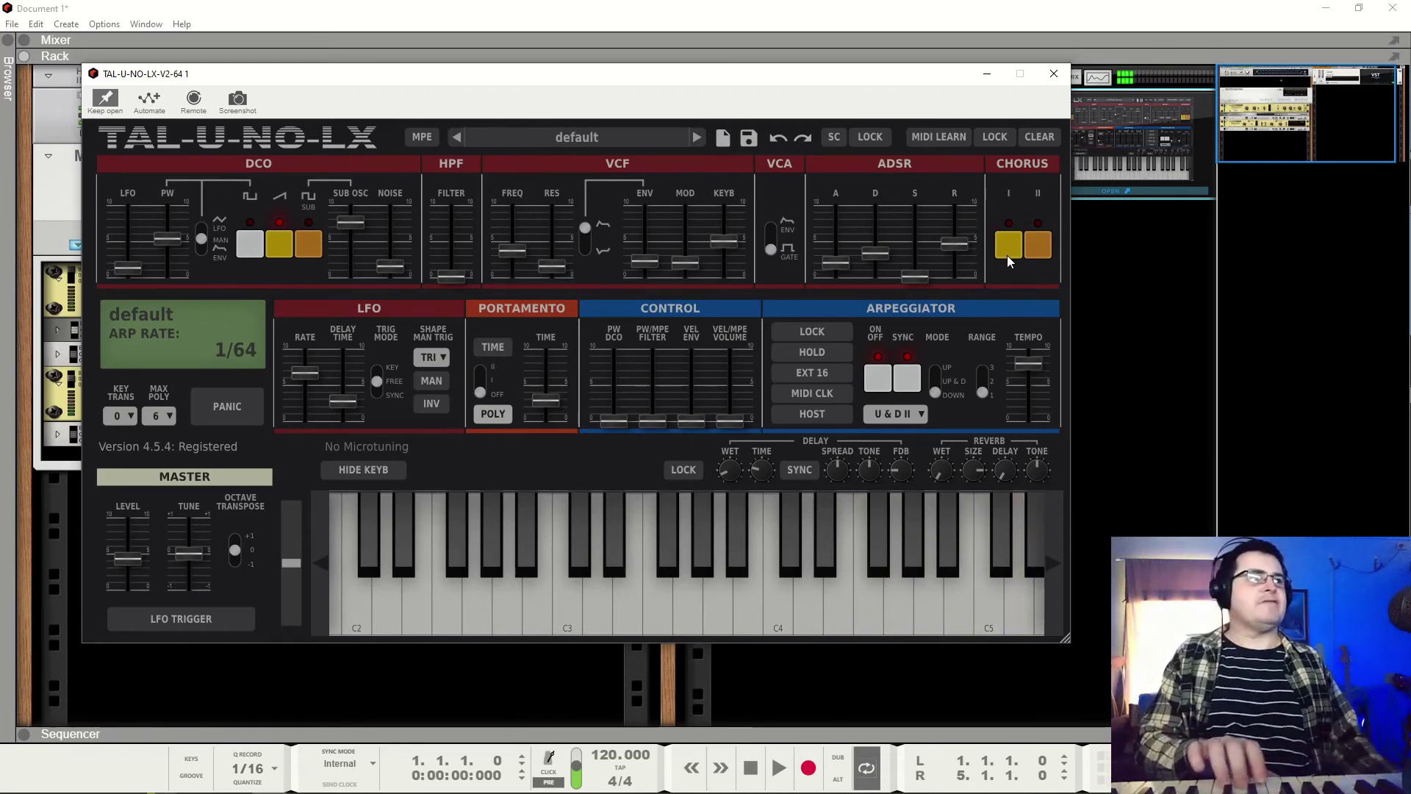
pyautogui.moveTo(1031, 362); pyautogui.dragTo(1032, 416)
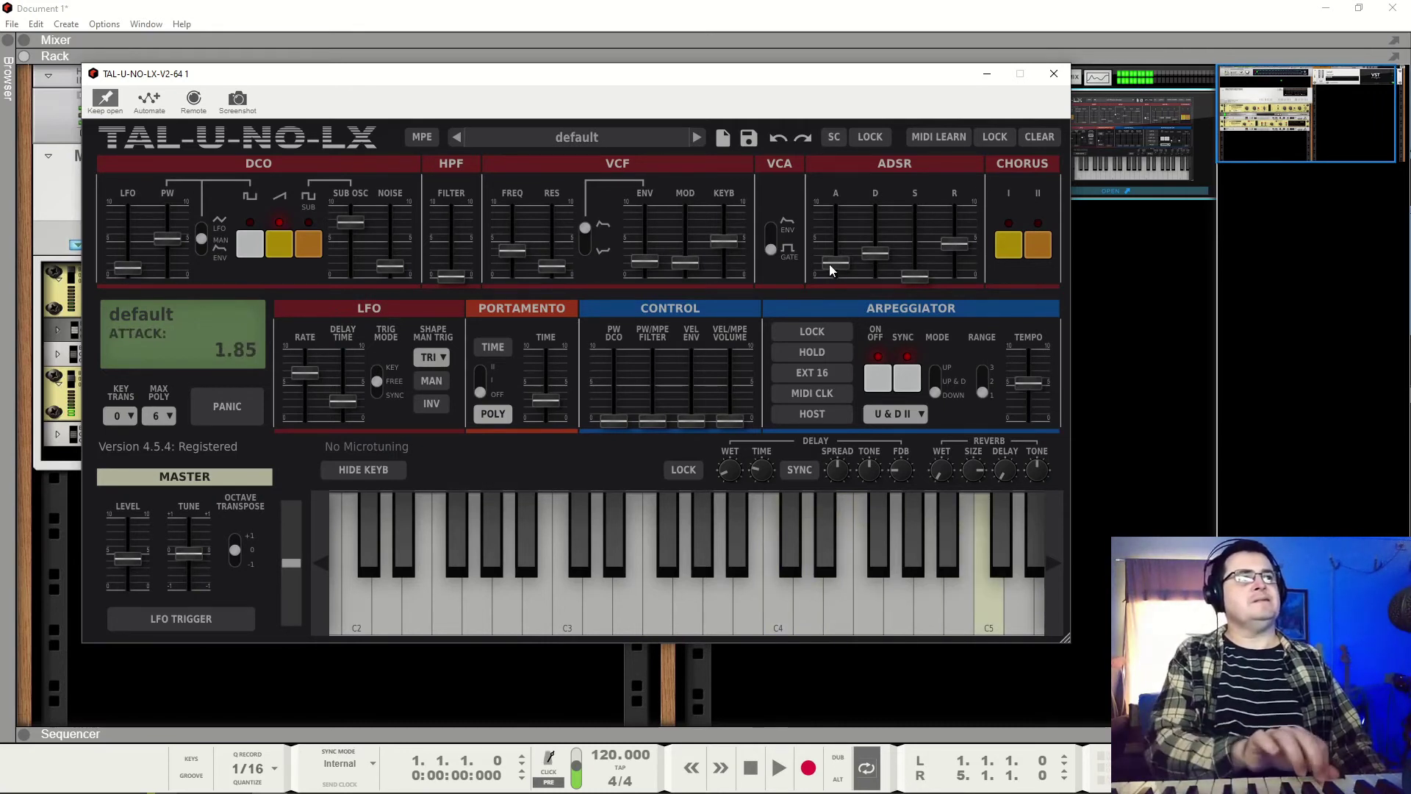
# Step: Switch the VCA back to envelope with moderate sustain and a 4.12 attack, comparing the sound with the arpeggiator off and on
pyautogui.click(774, 229)
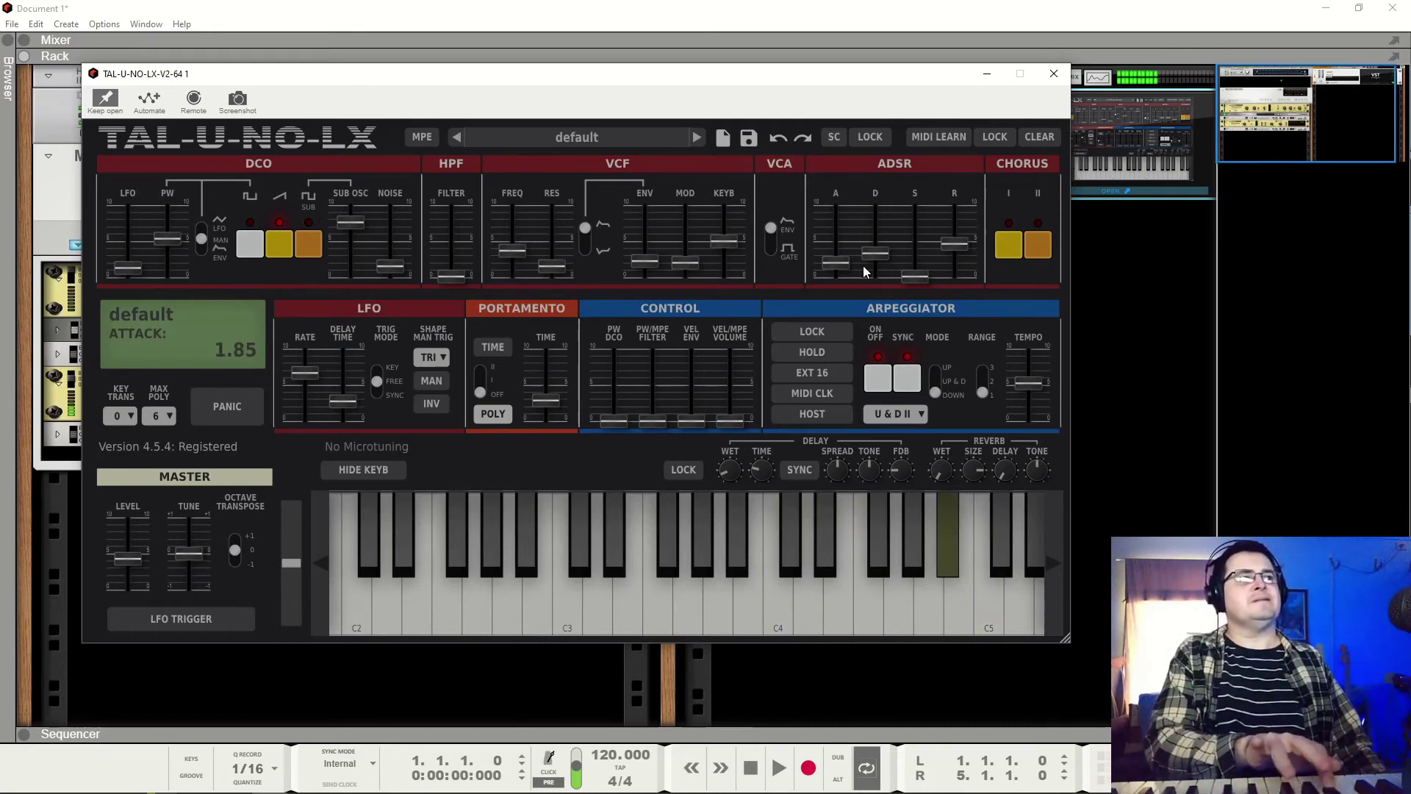
pyautogui.moveTo(918, 274); pyautogui.dragTo(927, 240)
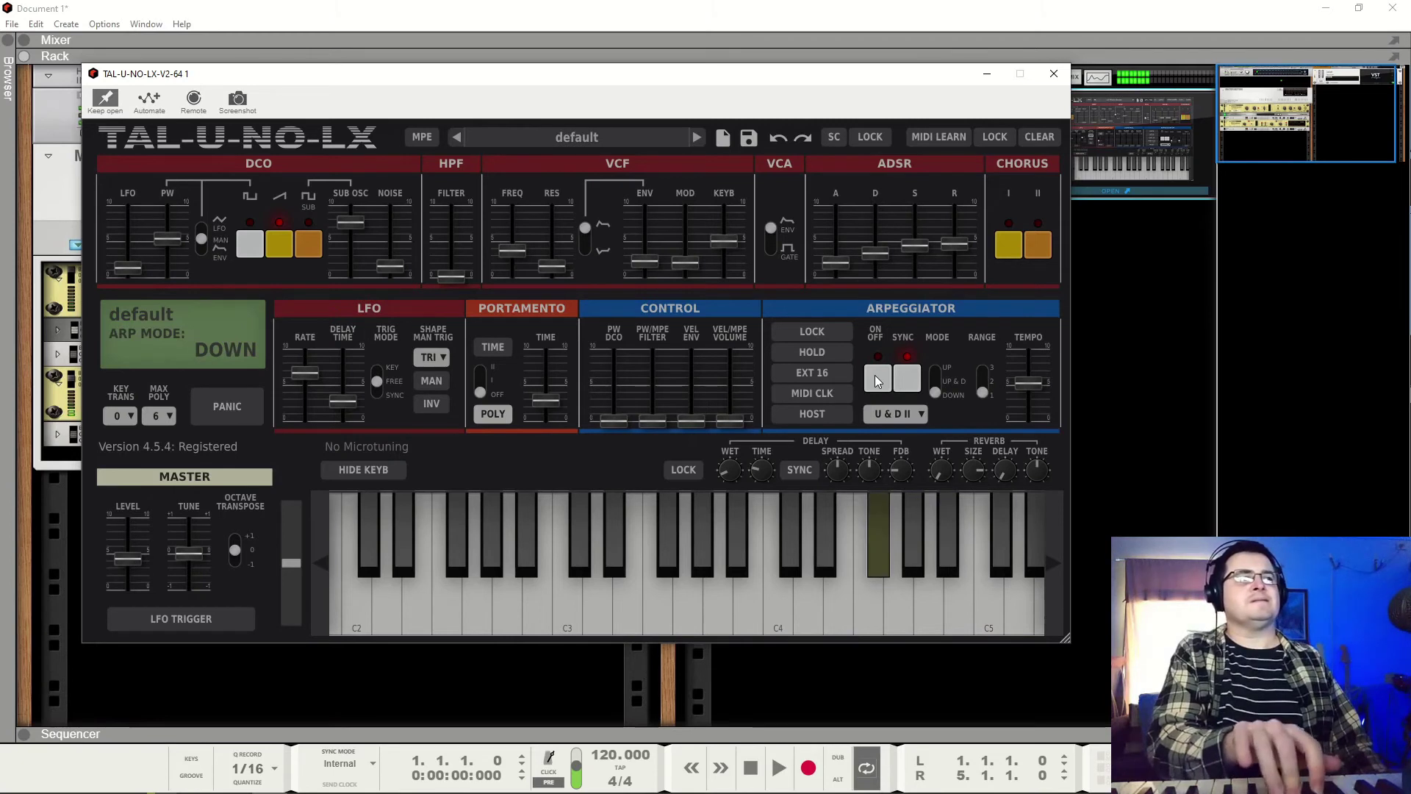
pyautogui.moveTo(845, 269); pyautogui.dragTo(852, 252)
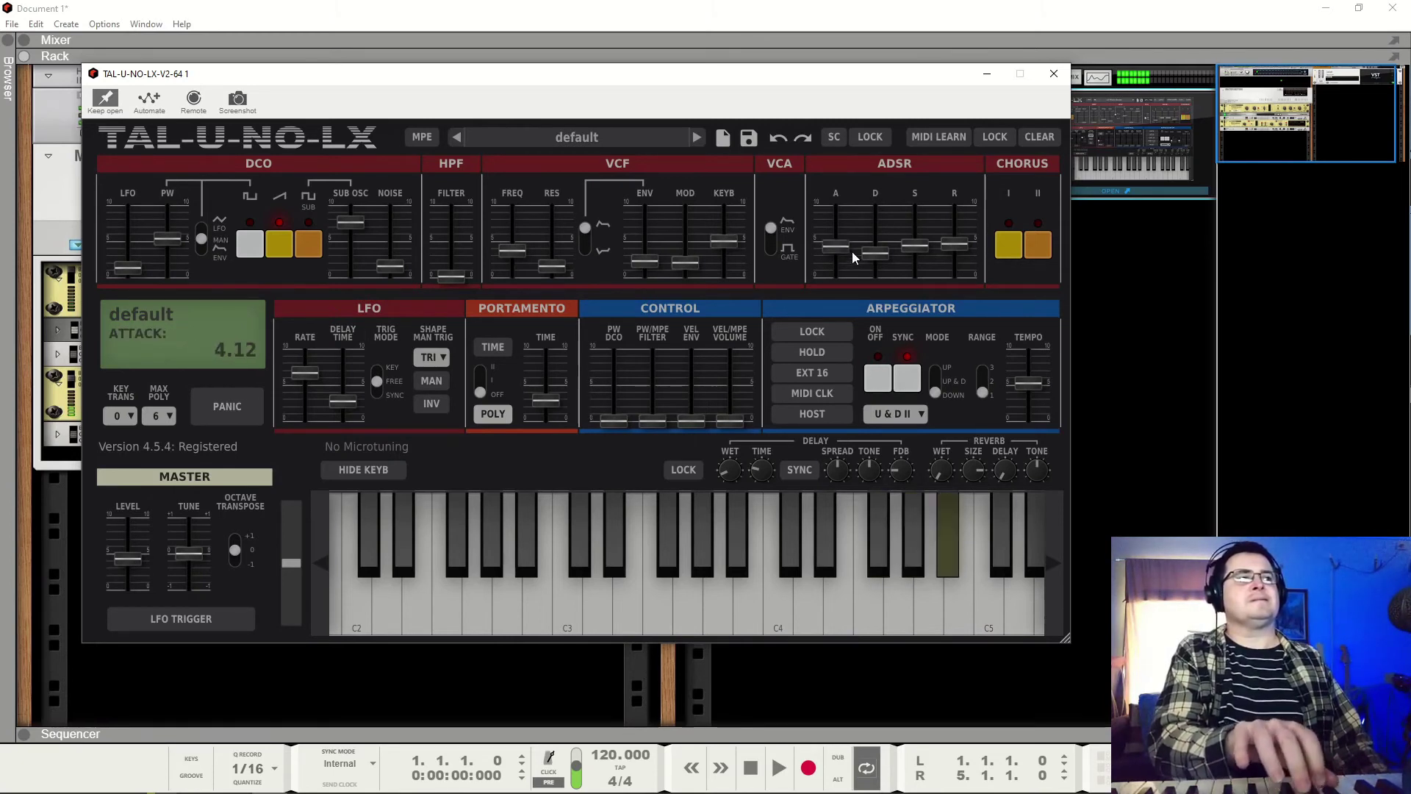
pyautogui.click(884, 379)
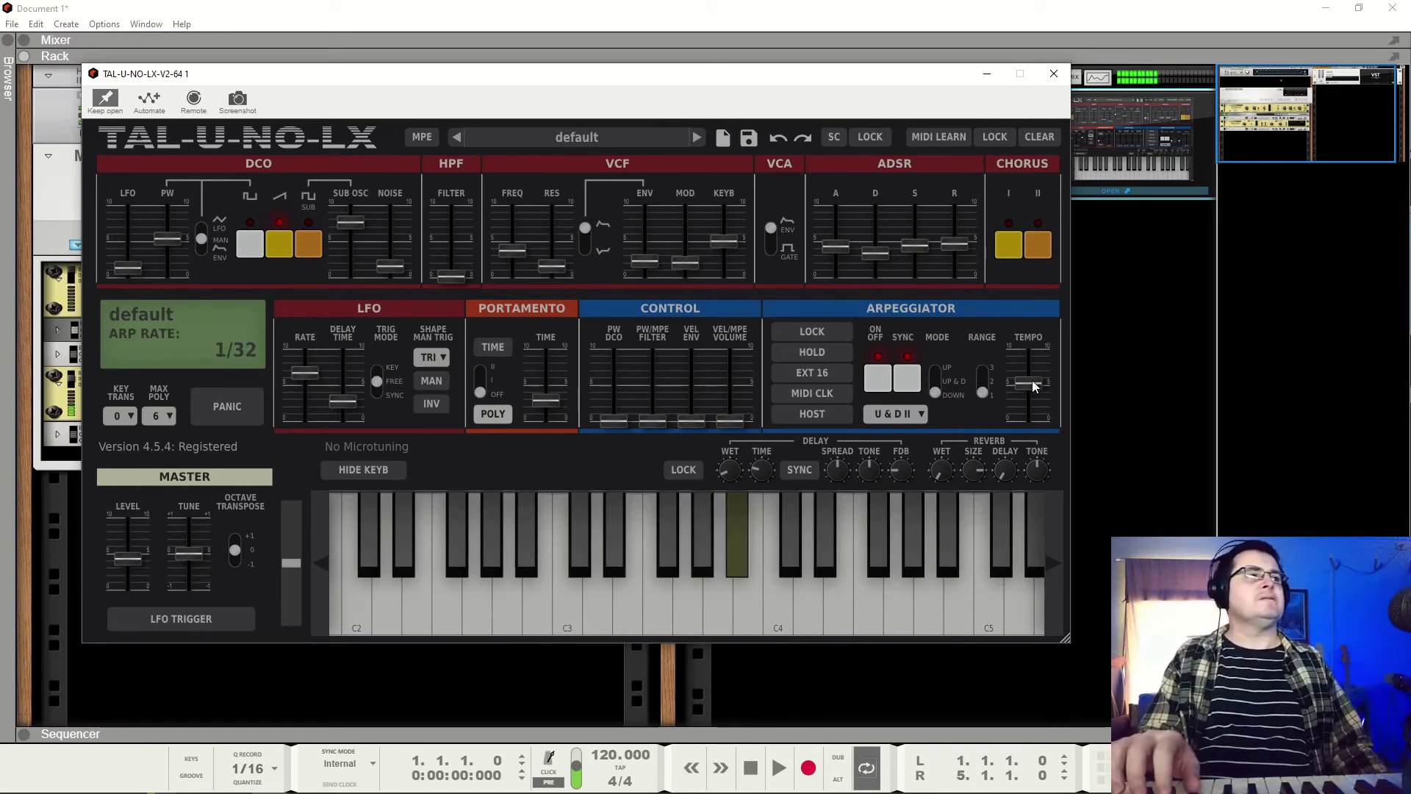
# Step: Turn off the arpeggiator's tempo sync and set its free-running rate to 10.66 Hz
pyautogui.moveTo(1032, 383)
pyautogui.mouseDown()
pyautogui.moveTo(1034, 321)
pyautogui.moveTo(1027, 381)
pyautogui.mouseUp()
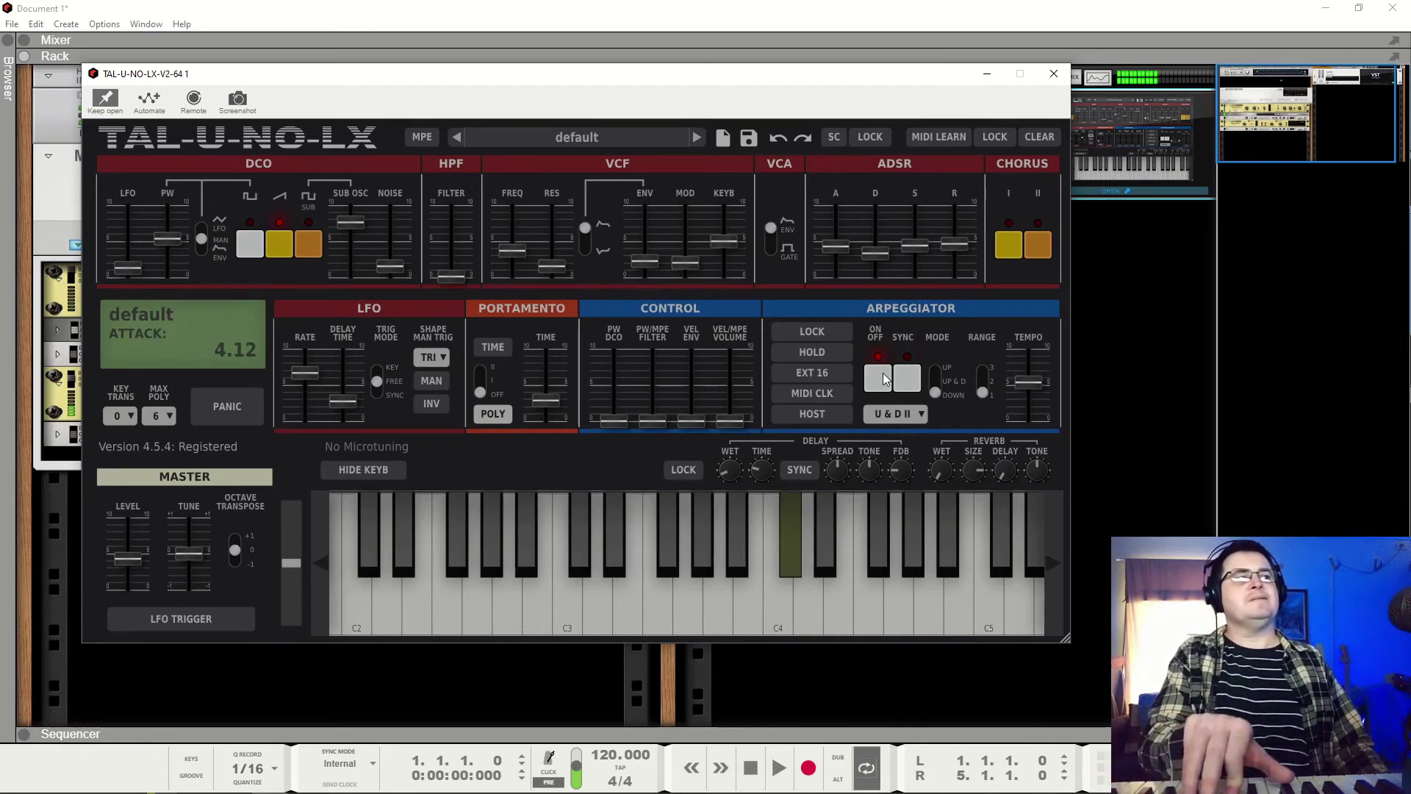
pyautogui.click(1044, 381)
pyautogui.moveTo(1044, 381); pyautogui.dragTo(1034, 349)
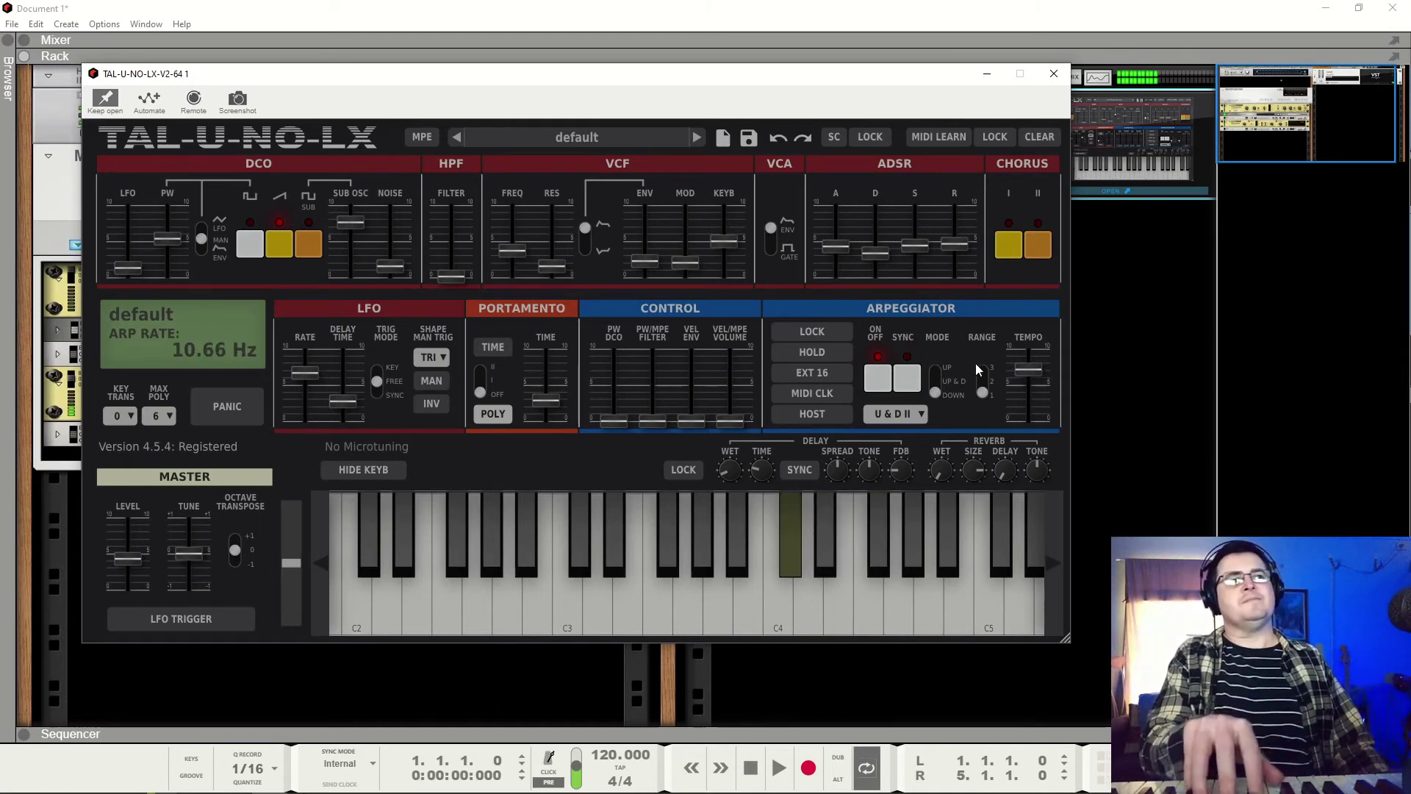
# Step: Switch the arpeggiator off and raise the envelope decay above its midpoint
pyautogui.click(881, 375)
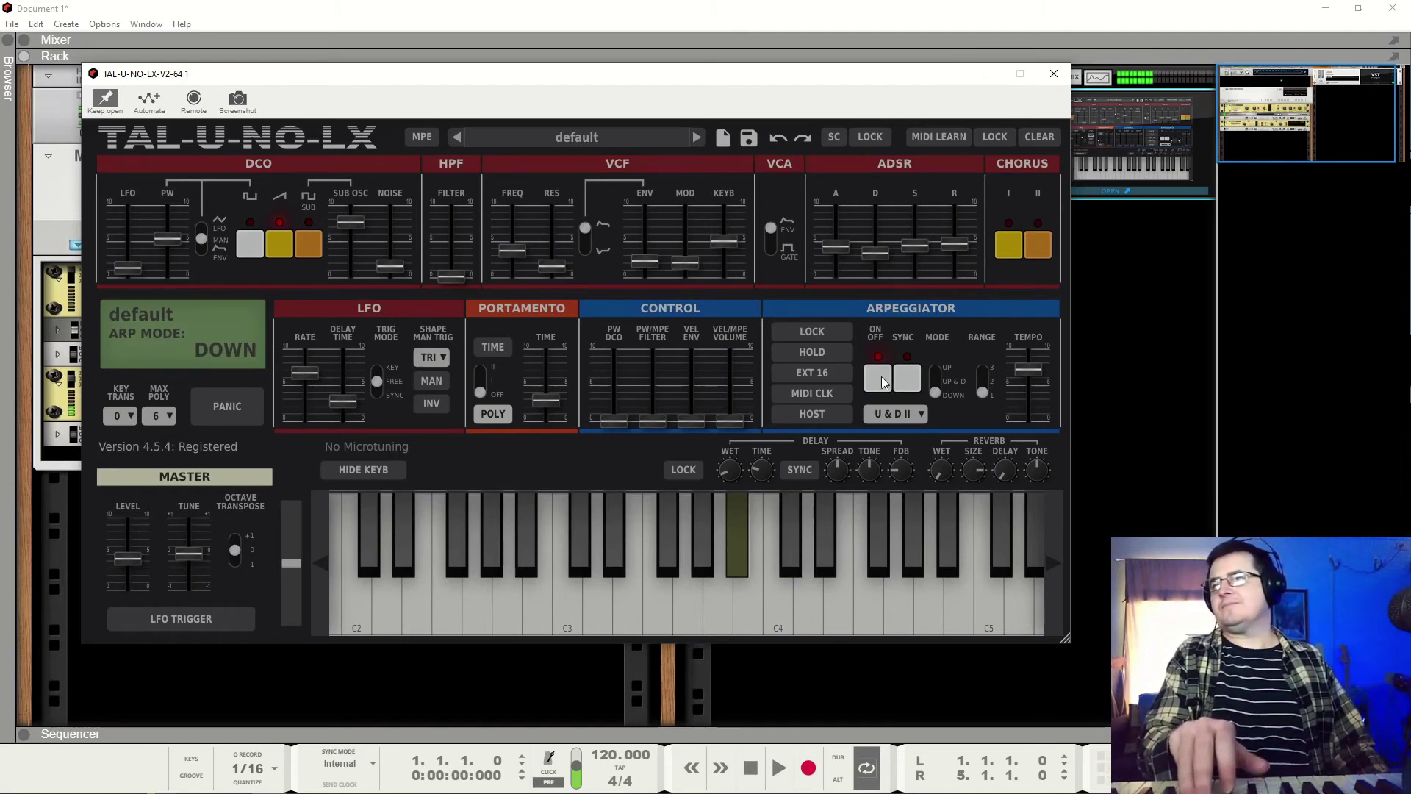
pyautogui.click(881, 376)
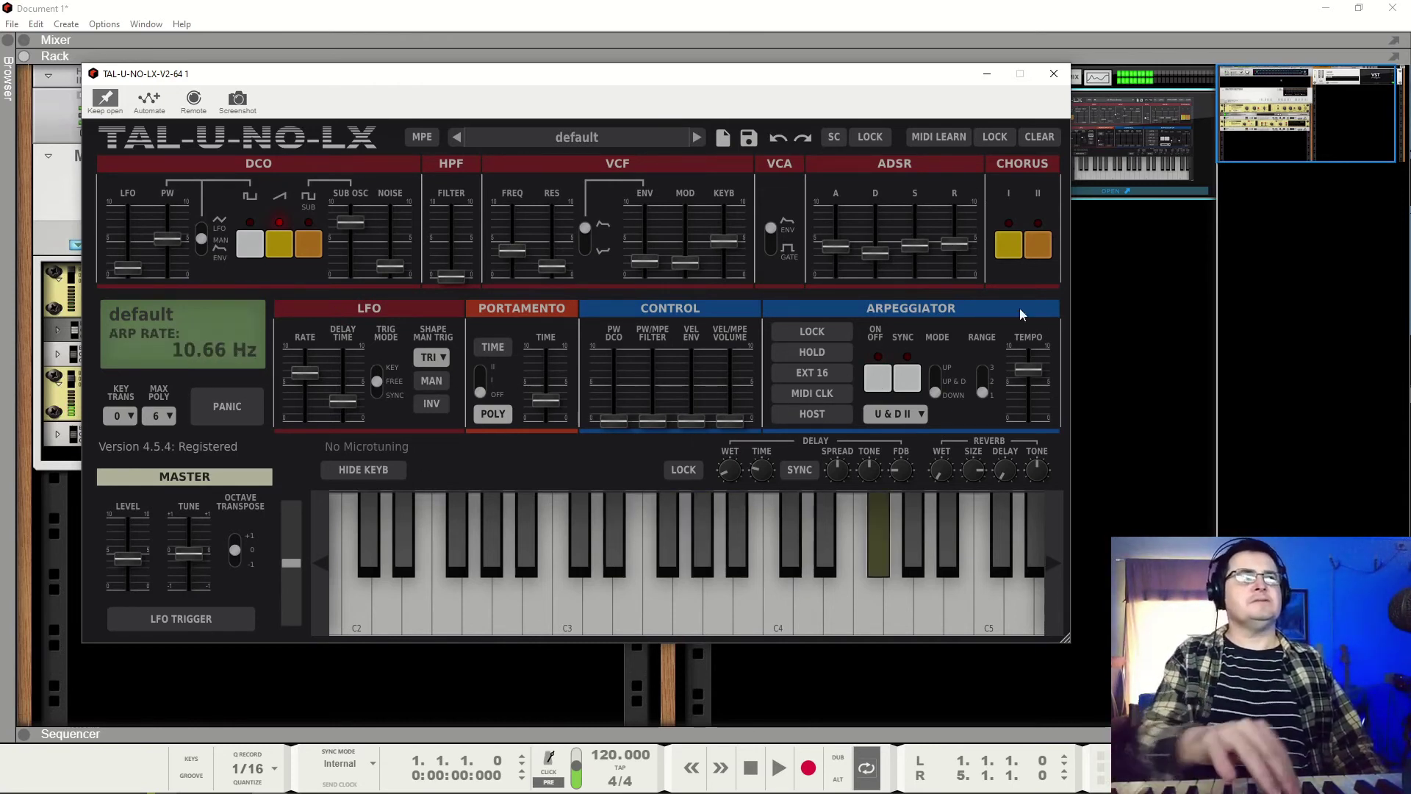
pyautogui.moveTo(876, 253); pyautogui.dragTo(877, 231)
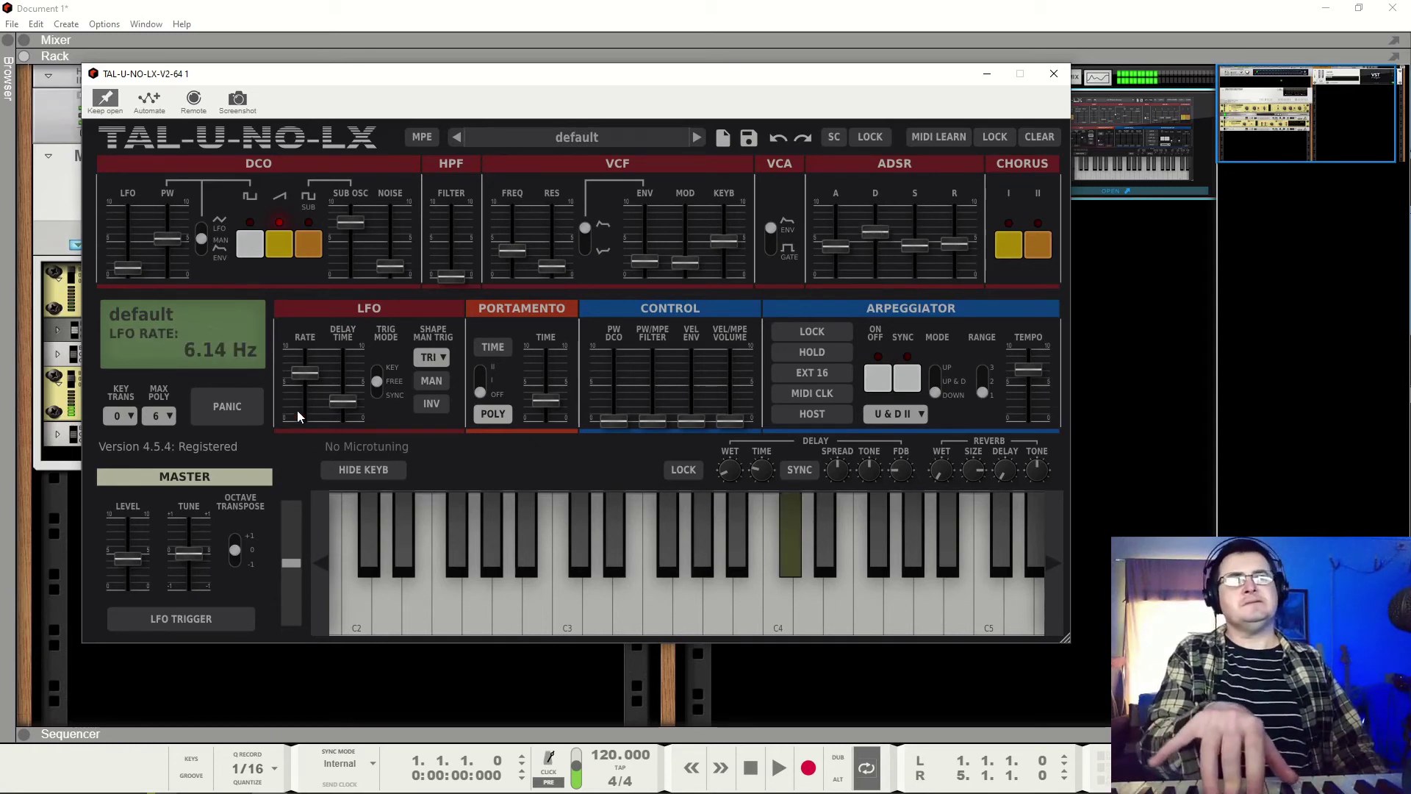
# Step: Audition the key transpose at -12 and at 12, and return it to 0
pyautogui.click(122, 418)
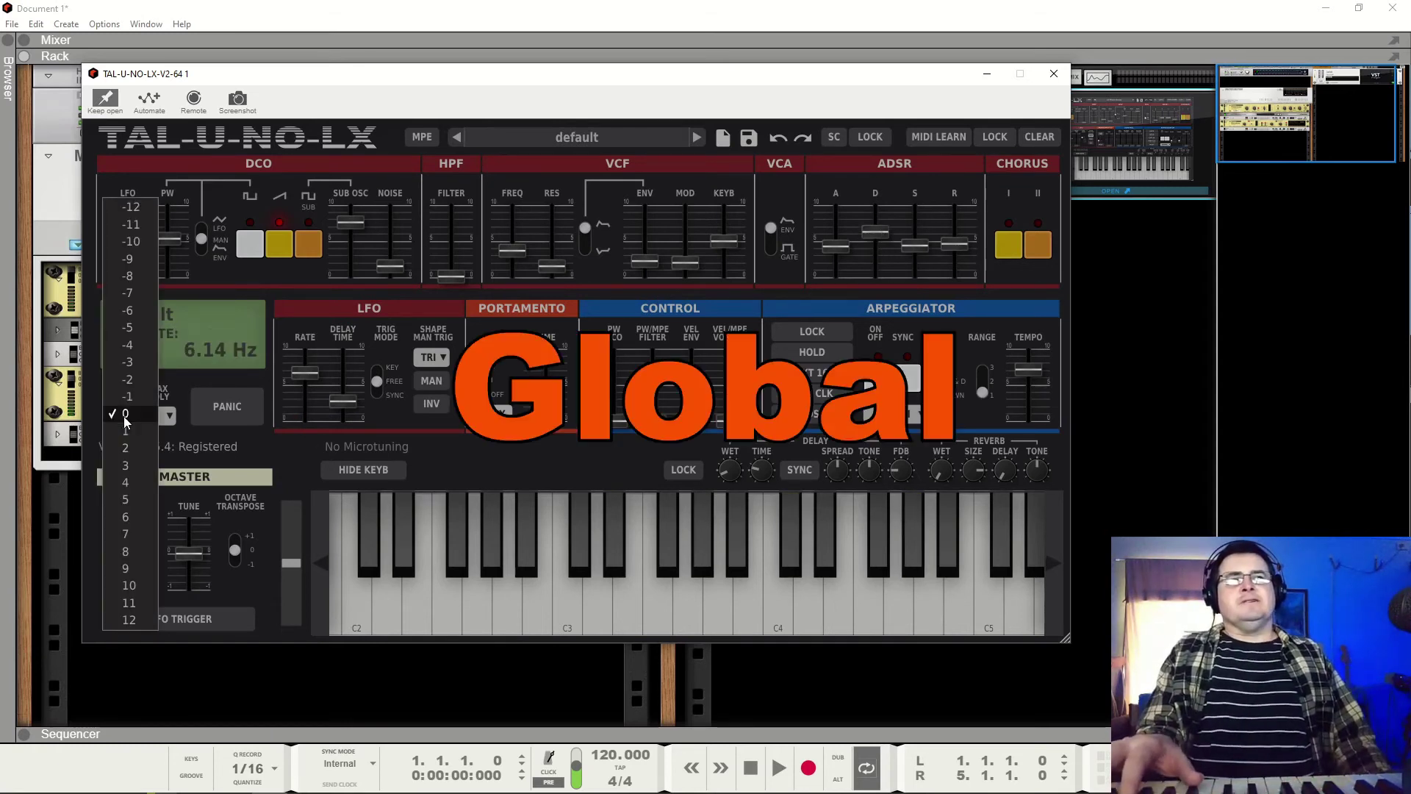
pyautogui.click(127, 209)
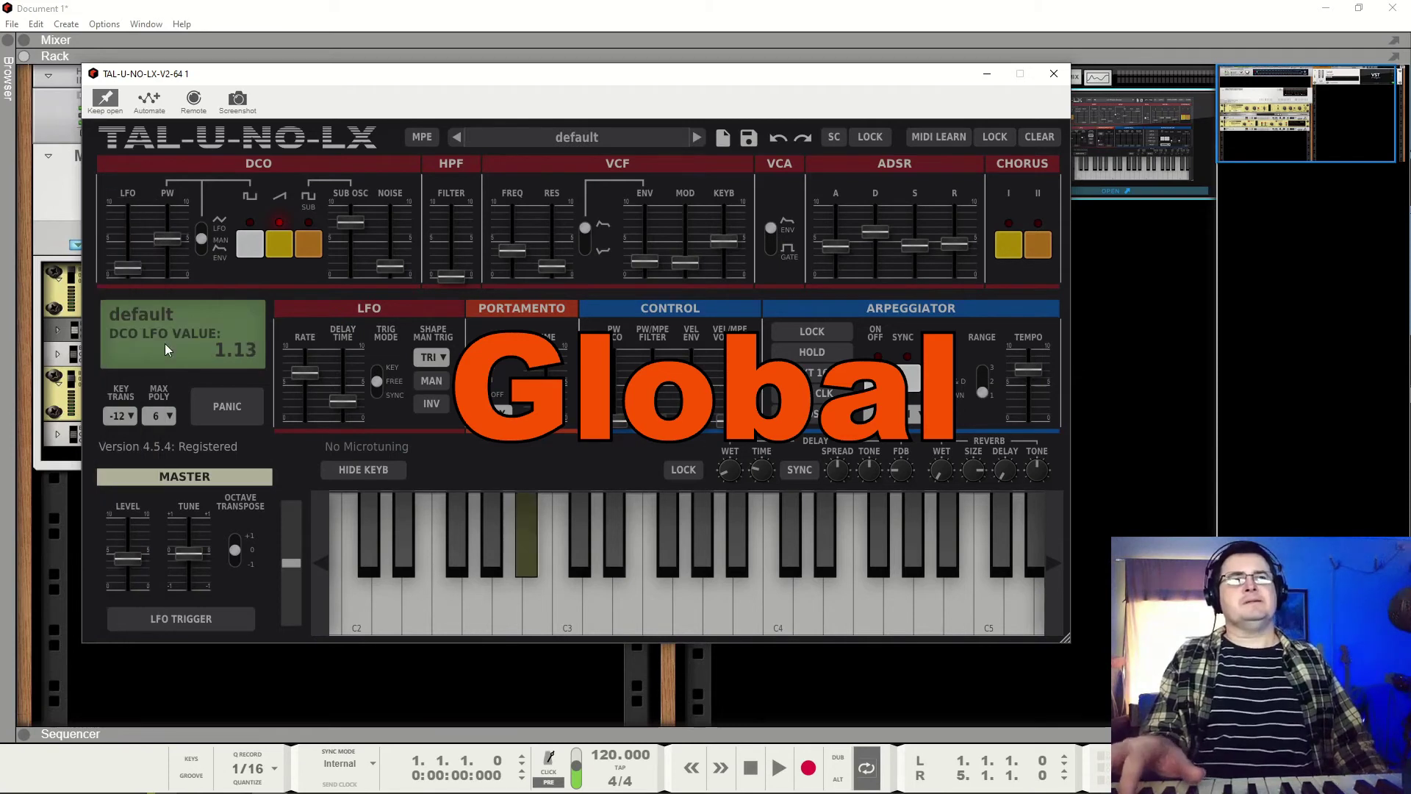
pyautogui.click(127, 419)
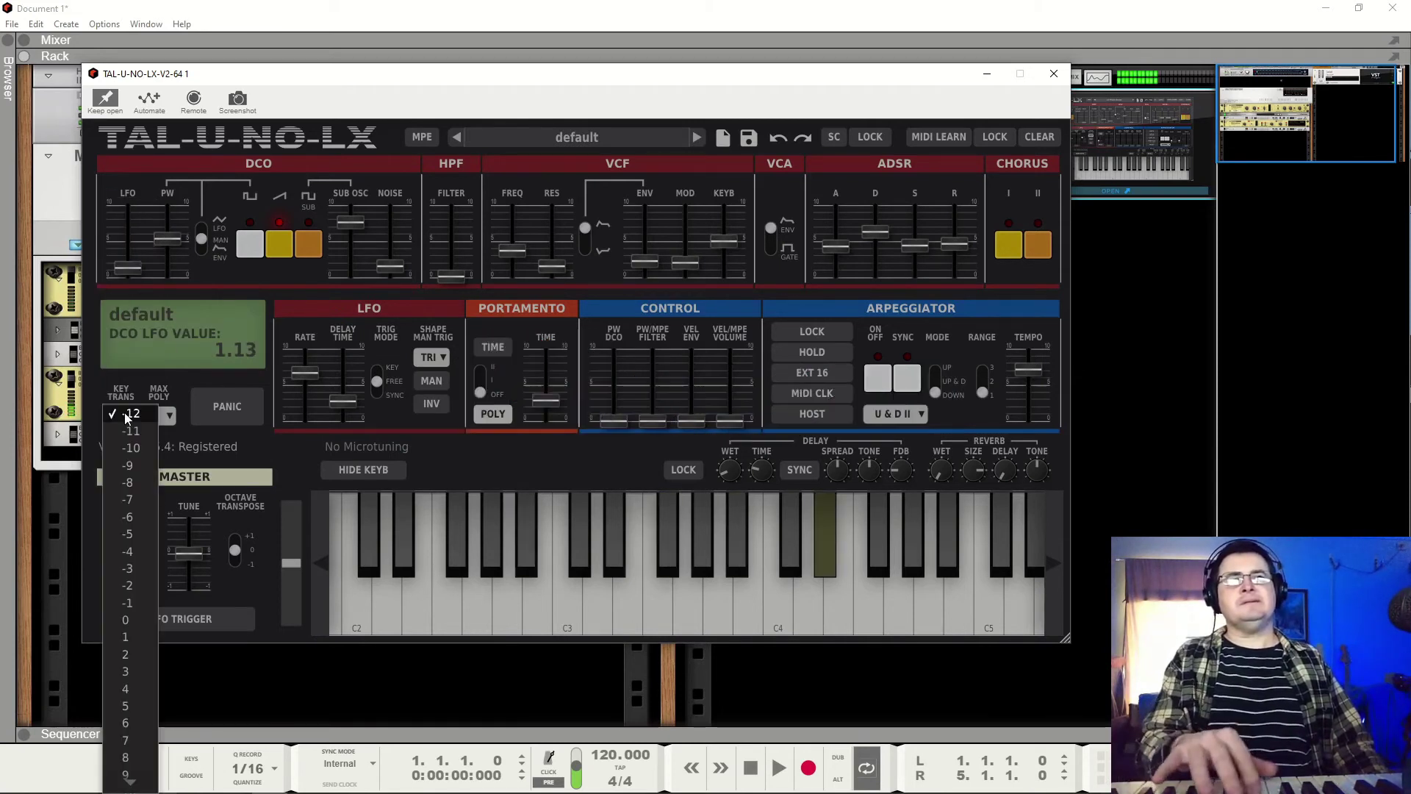
pyautogui.click(127, 417)
pyautogui.click(127, 417)
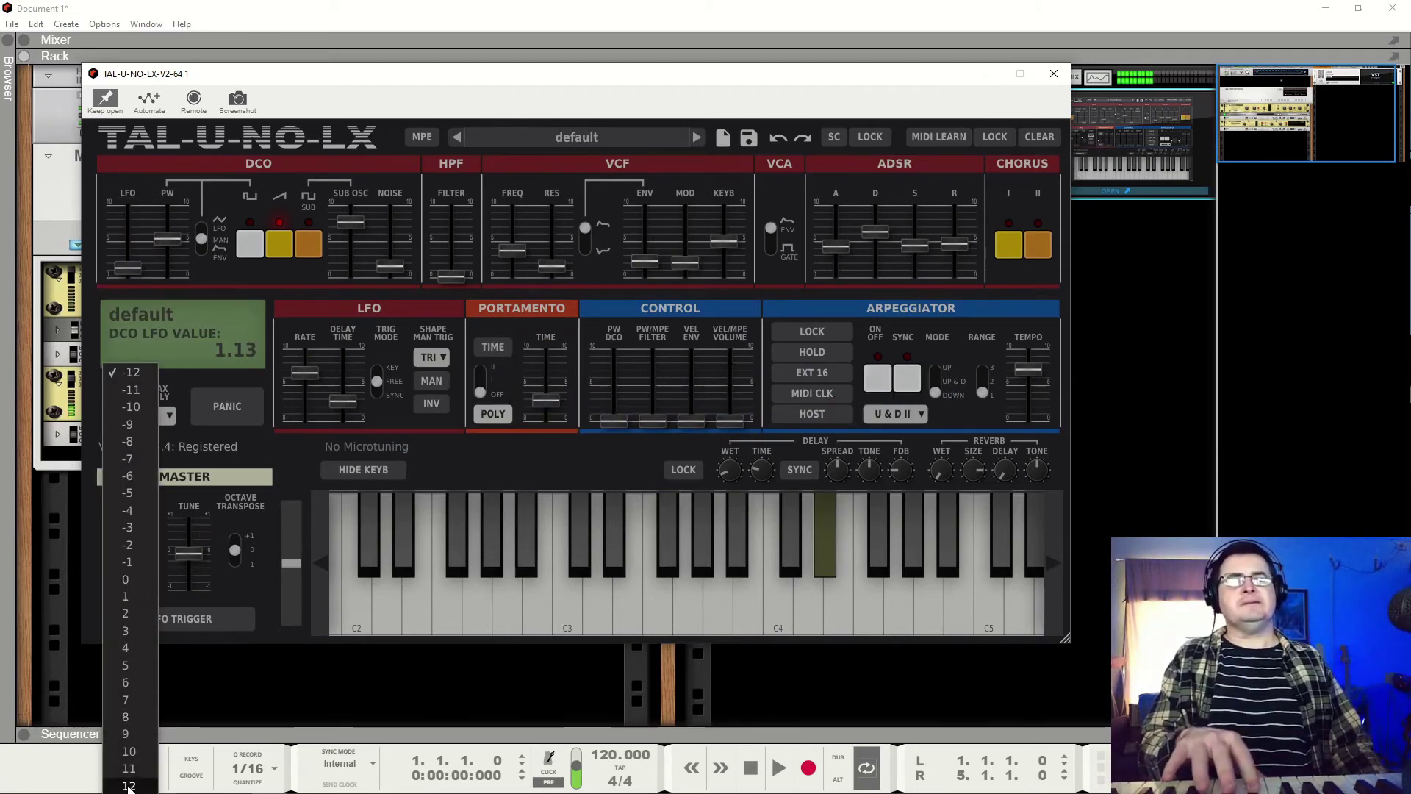
pyautogui.click(126, 786)
pyautogui.click(124, 417)
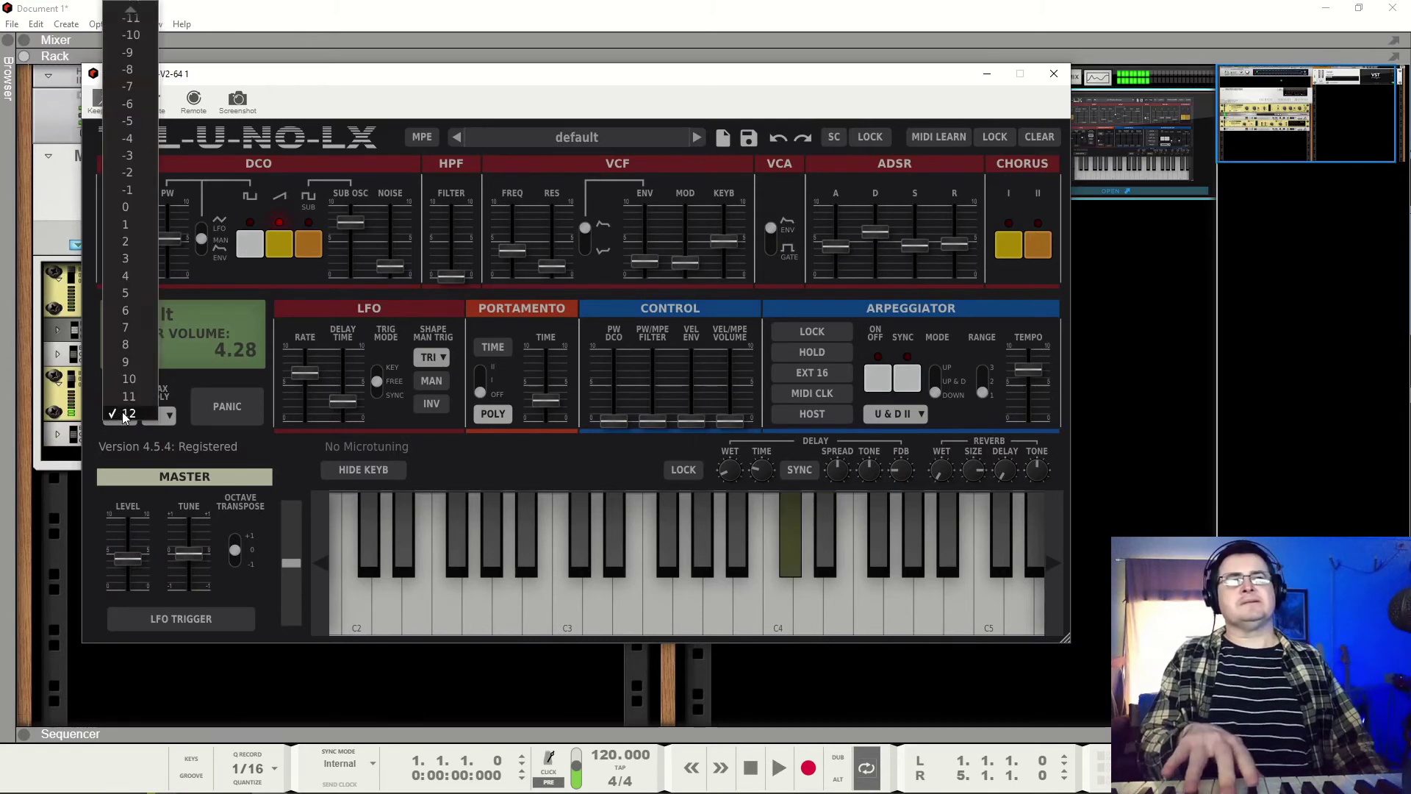
pyautogui.click(139, 213)
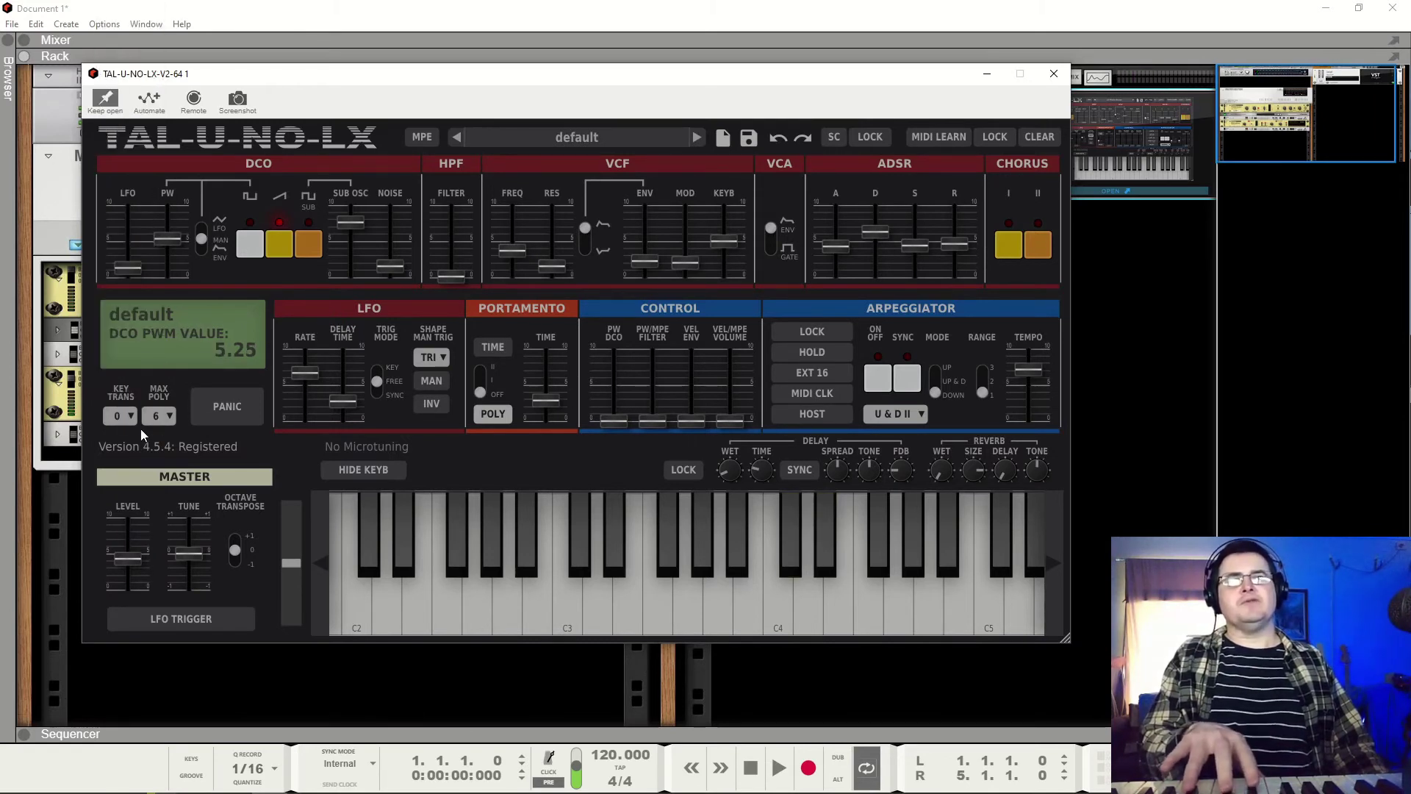
pyautogui.click(123, 417)
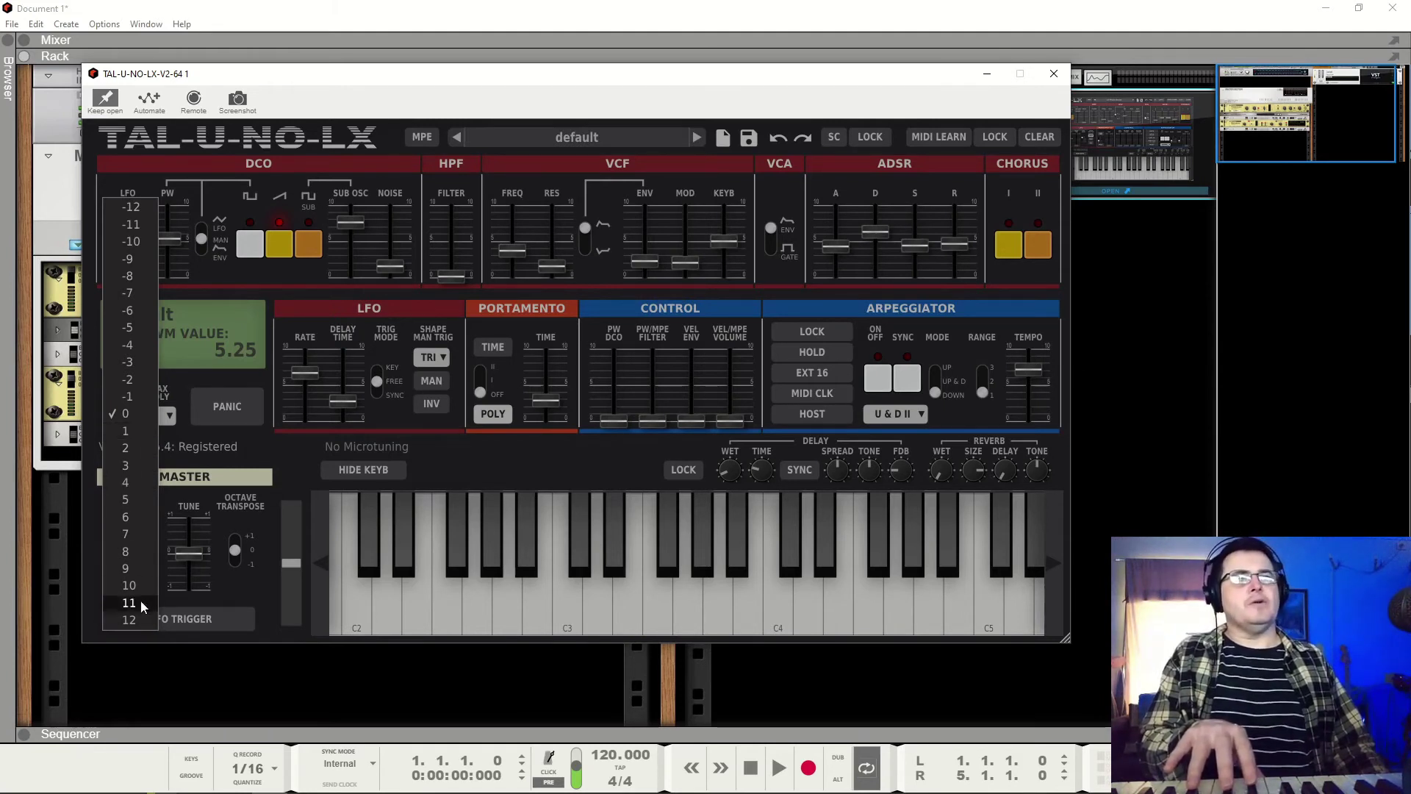
pyautogui.click(233, 442)
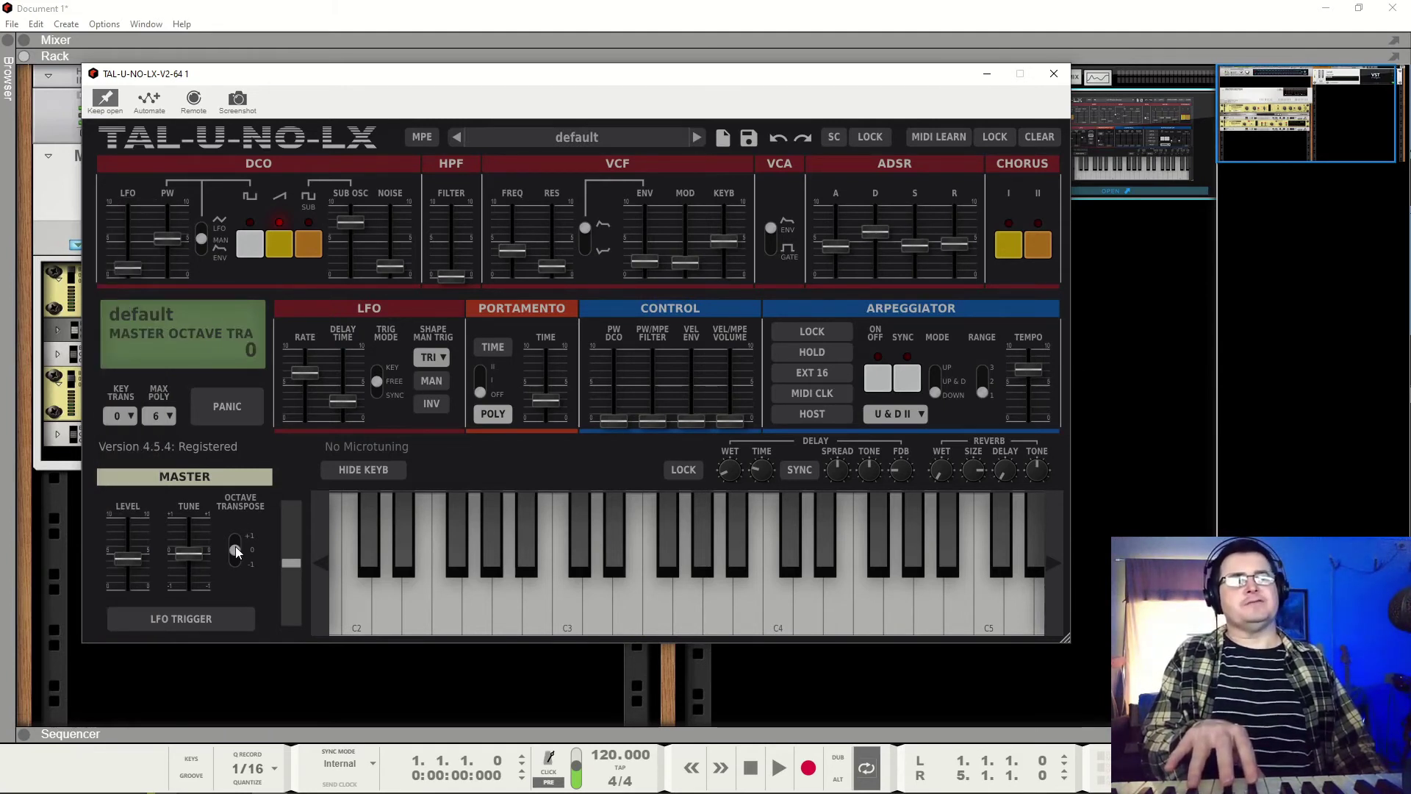
# Step: Audition the master octave transpose at +1 against 0, and leave it at 0
pyautogui.moveTo(234, 546)
pyautogui.mouseDown()
pyautogui.moveTo(249, 515)
pyautogui.moveTo(248, 533)
pyautogui.mouseUp()
pyautogui.moveTo(247, 582); pyautogui.dragTo(256, 552)
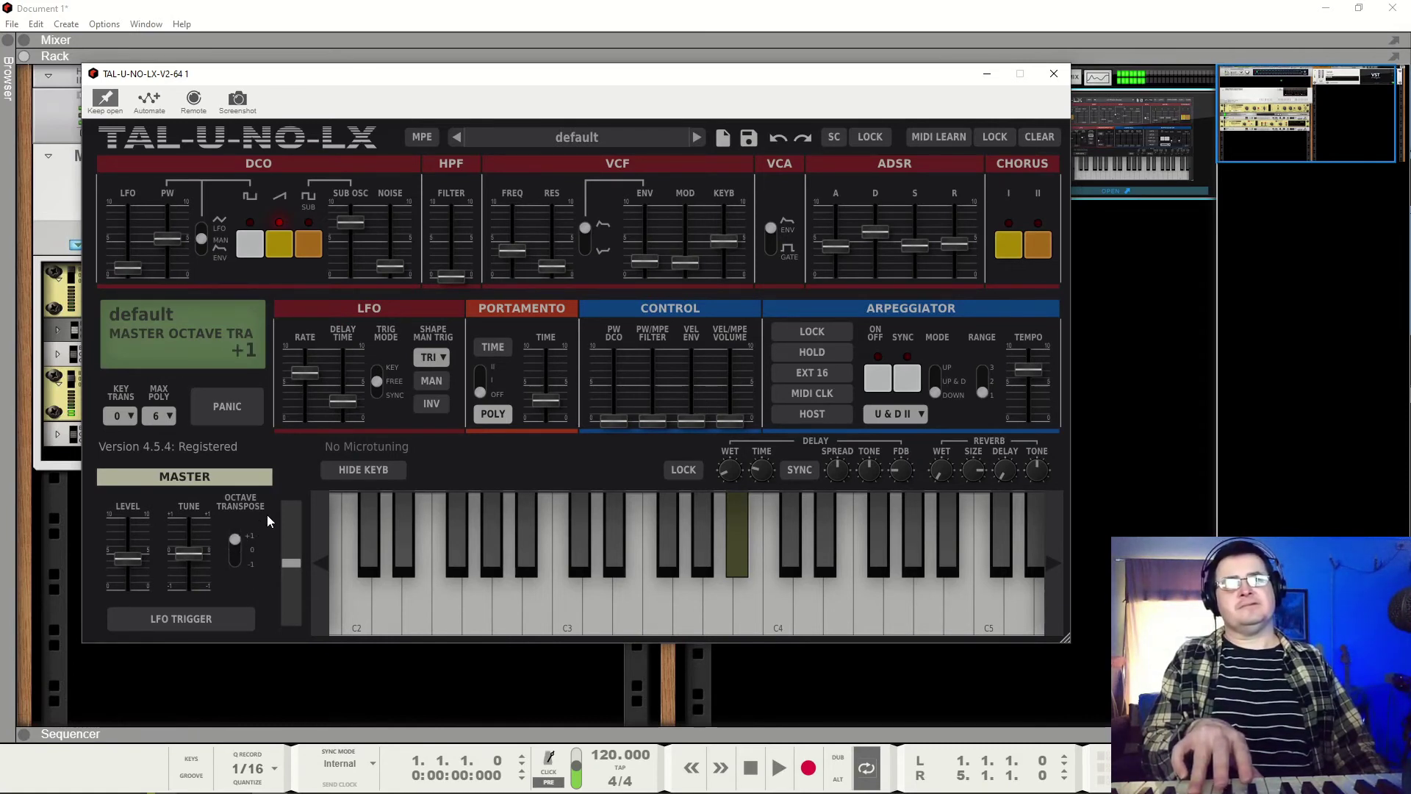
pyautogui.click(236, 547)
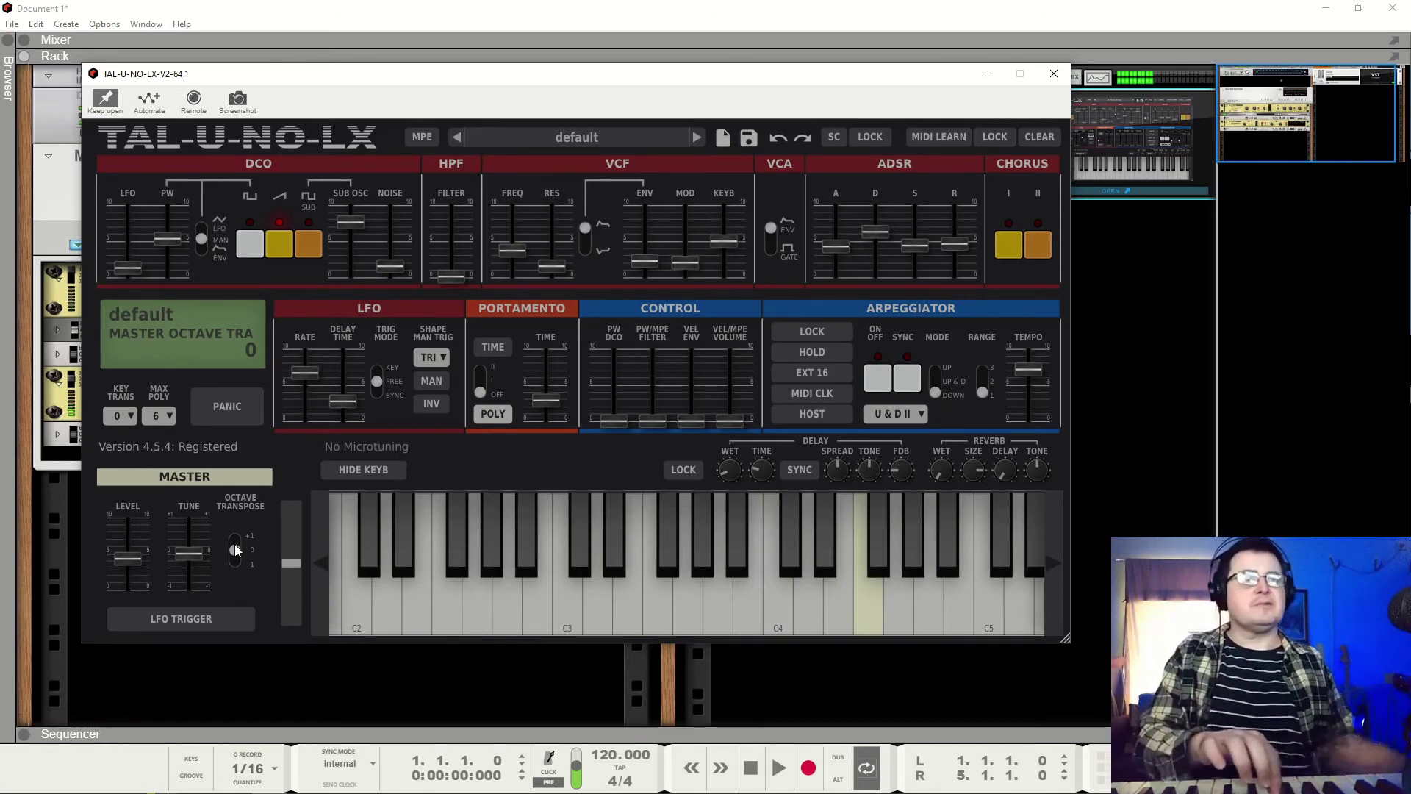
pyautogui.click(236, 550)
pyautogui.click(240, 543)
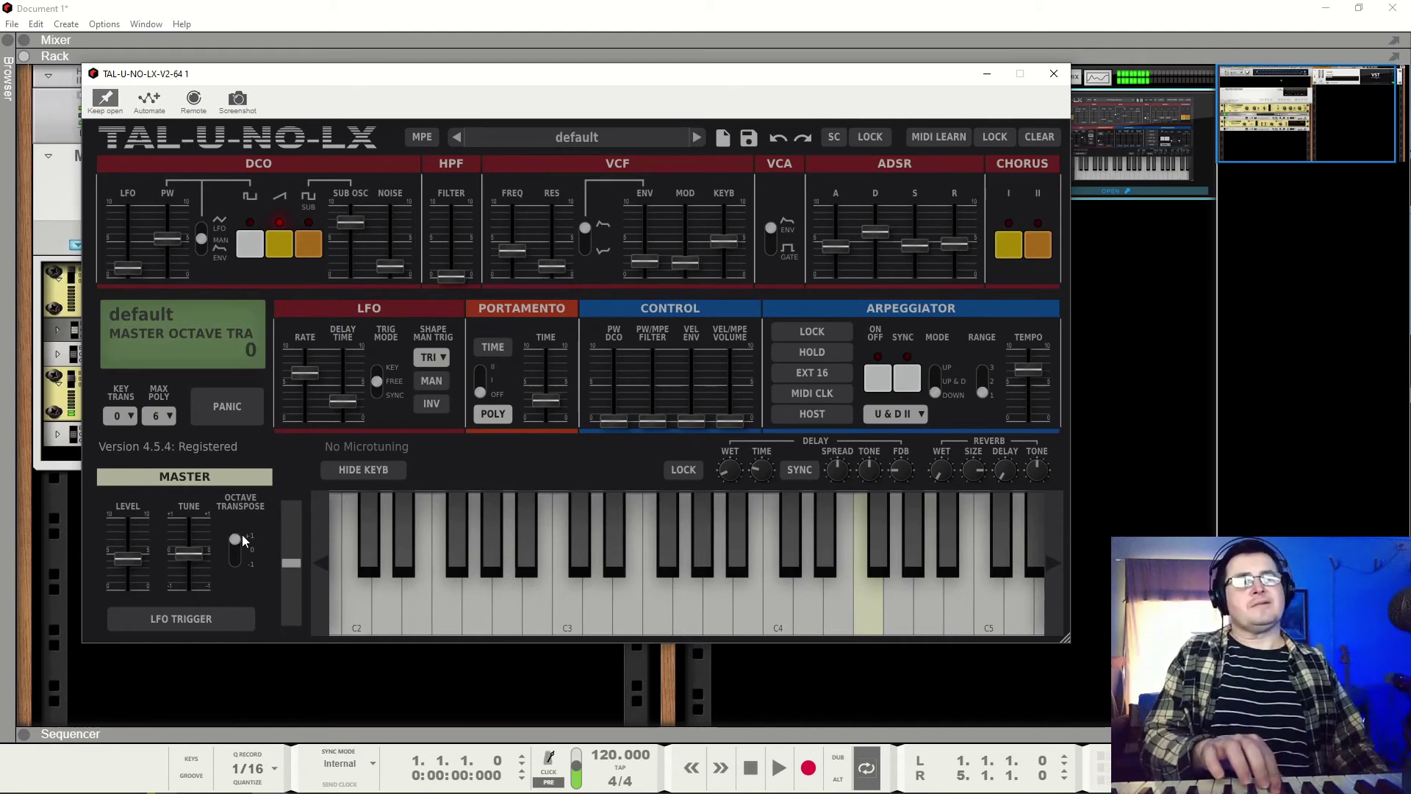
pyautogui.click(244, 544)
pyautogui.click(244, 549)
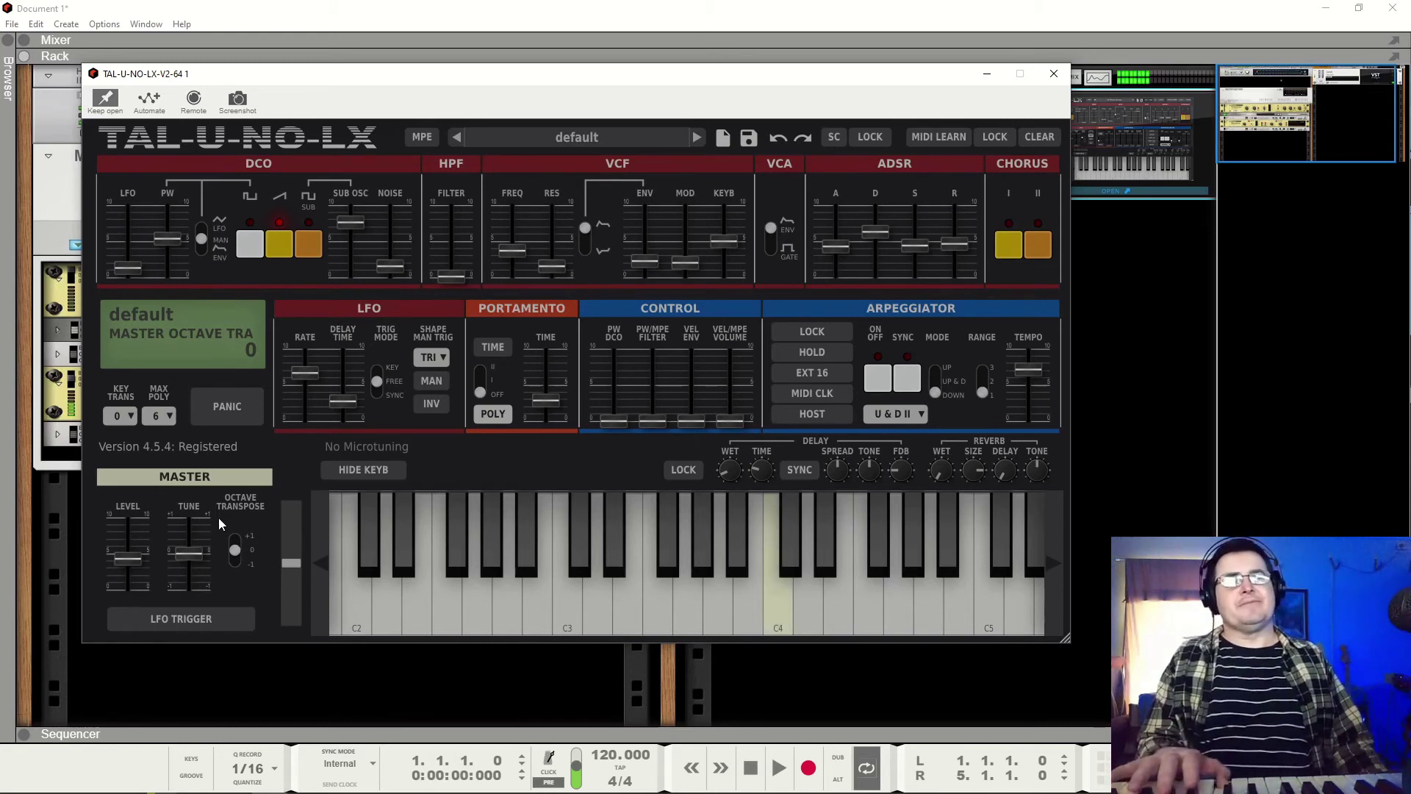
# Step: Try a maximum polyphony of 12 voices while playing, and restore it to 6
pyautogui.click(172, 417)
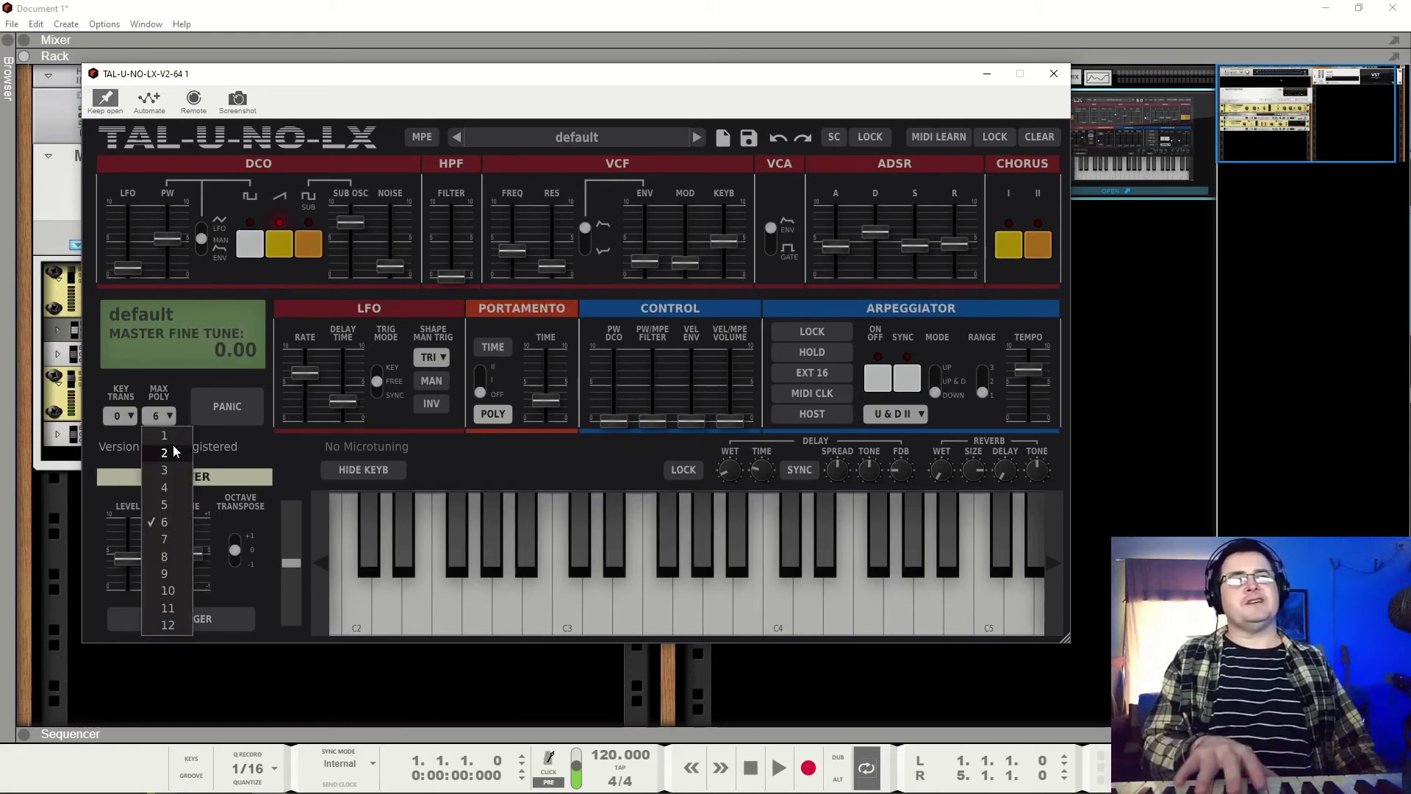
pyautogui.click(161, 626)
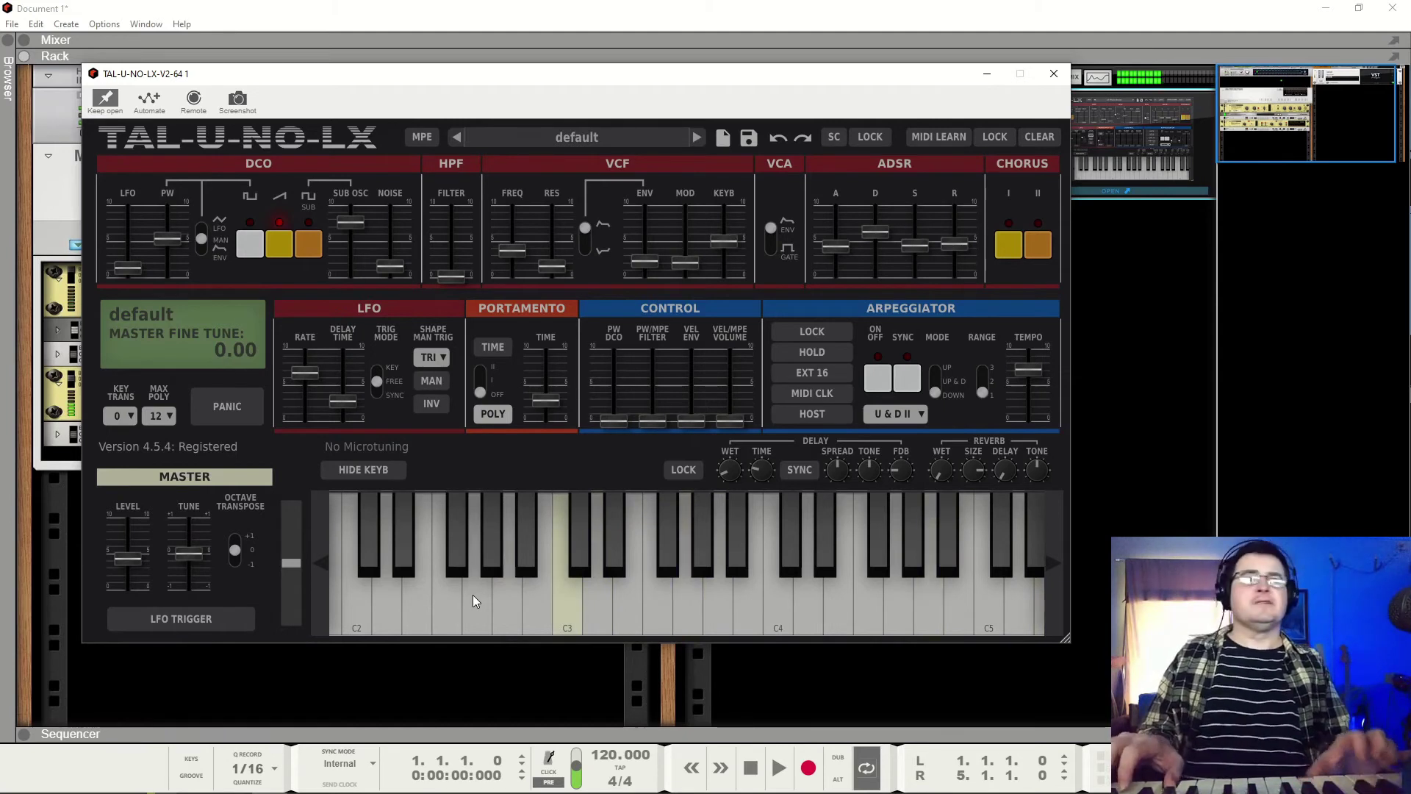
pyautogui.click(176, 415)
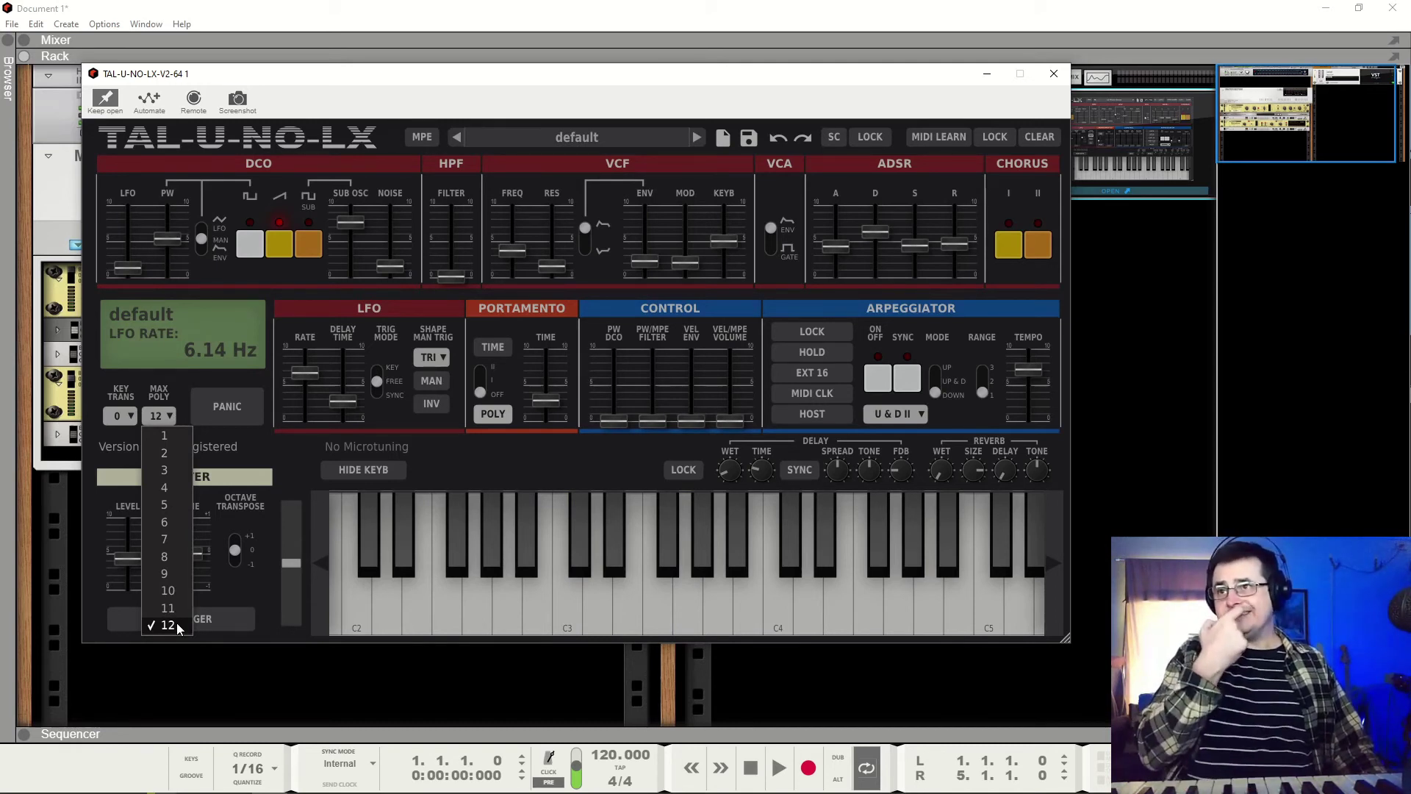
pyautogui.click(166, 521)
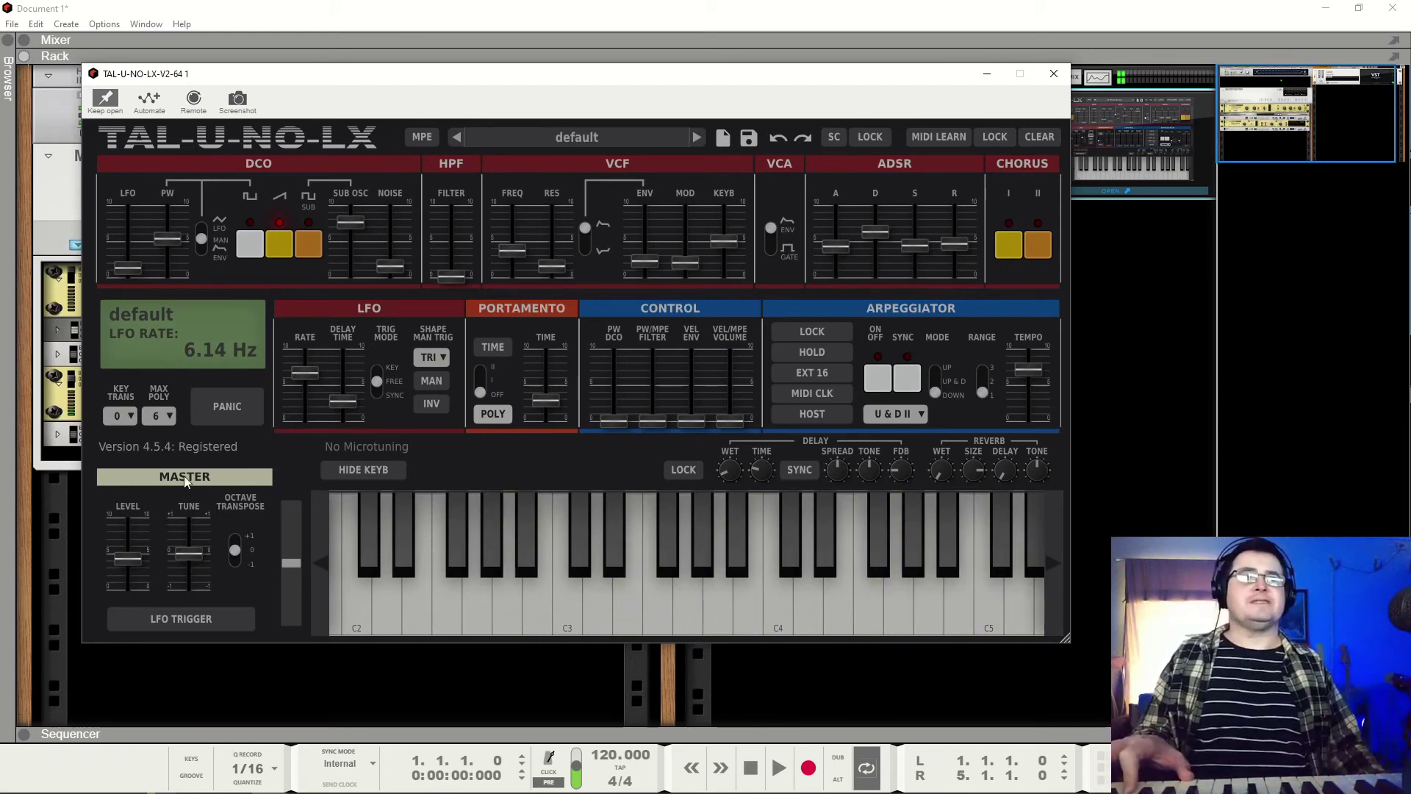
# Step: Set the envelope release to 6.18 and compare long notes at maximum polyphonies of 12 and 6, ending on 6
pyautogui.moveTo(966, 247); pyautogui.dragTo(966, 233)
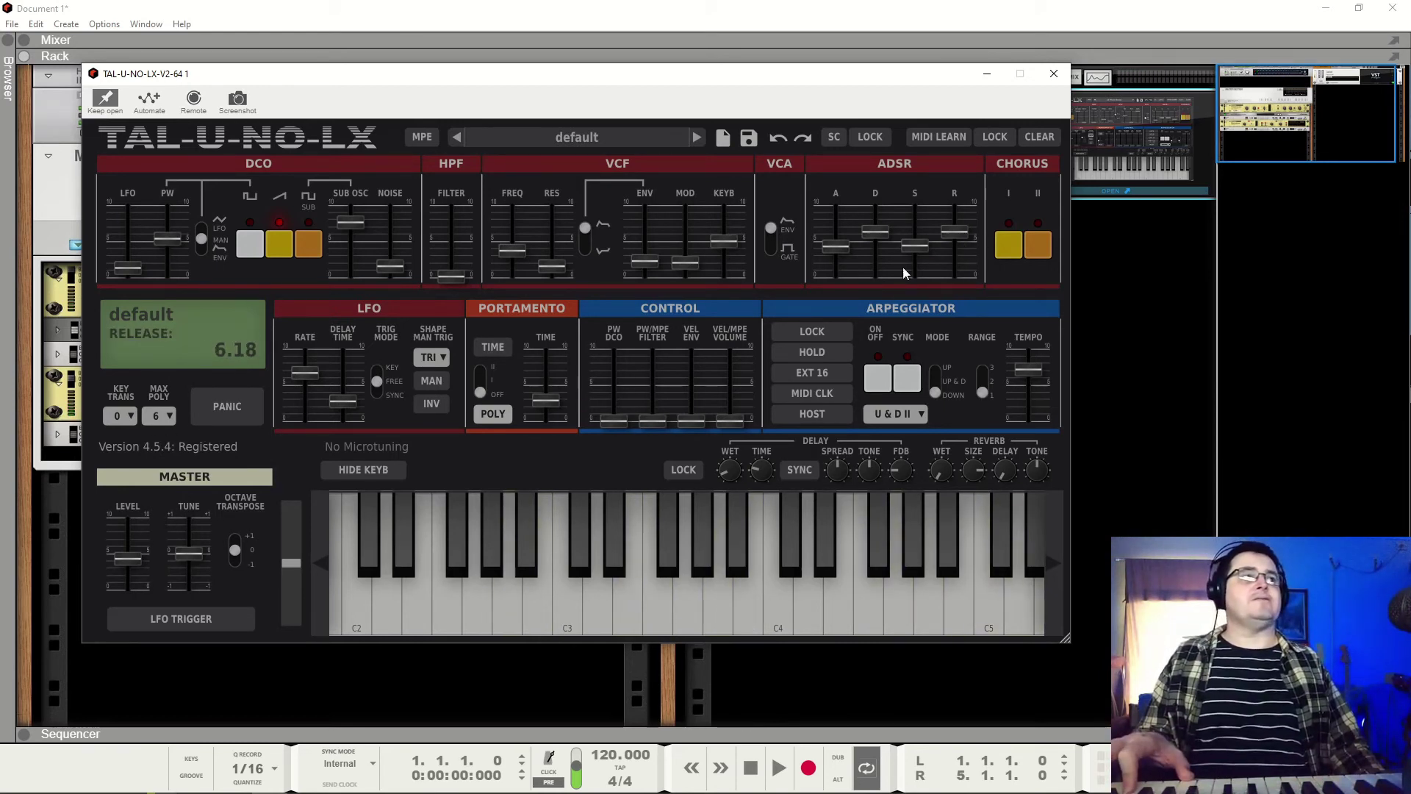
pyautogui.click(169, 419)
pyautogui.click(180, 616)
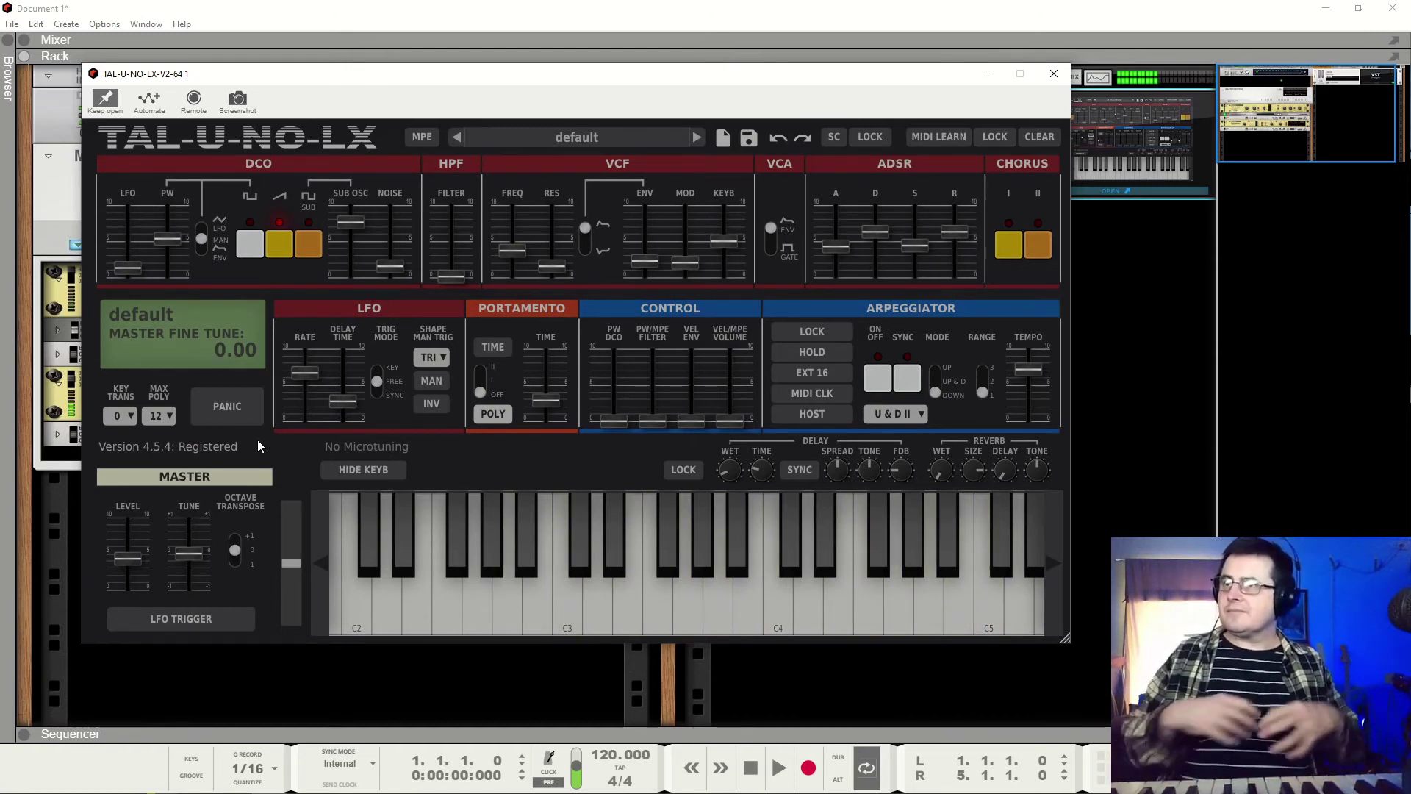
pyautogui.click(163, 416)
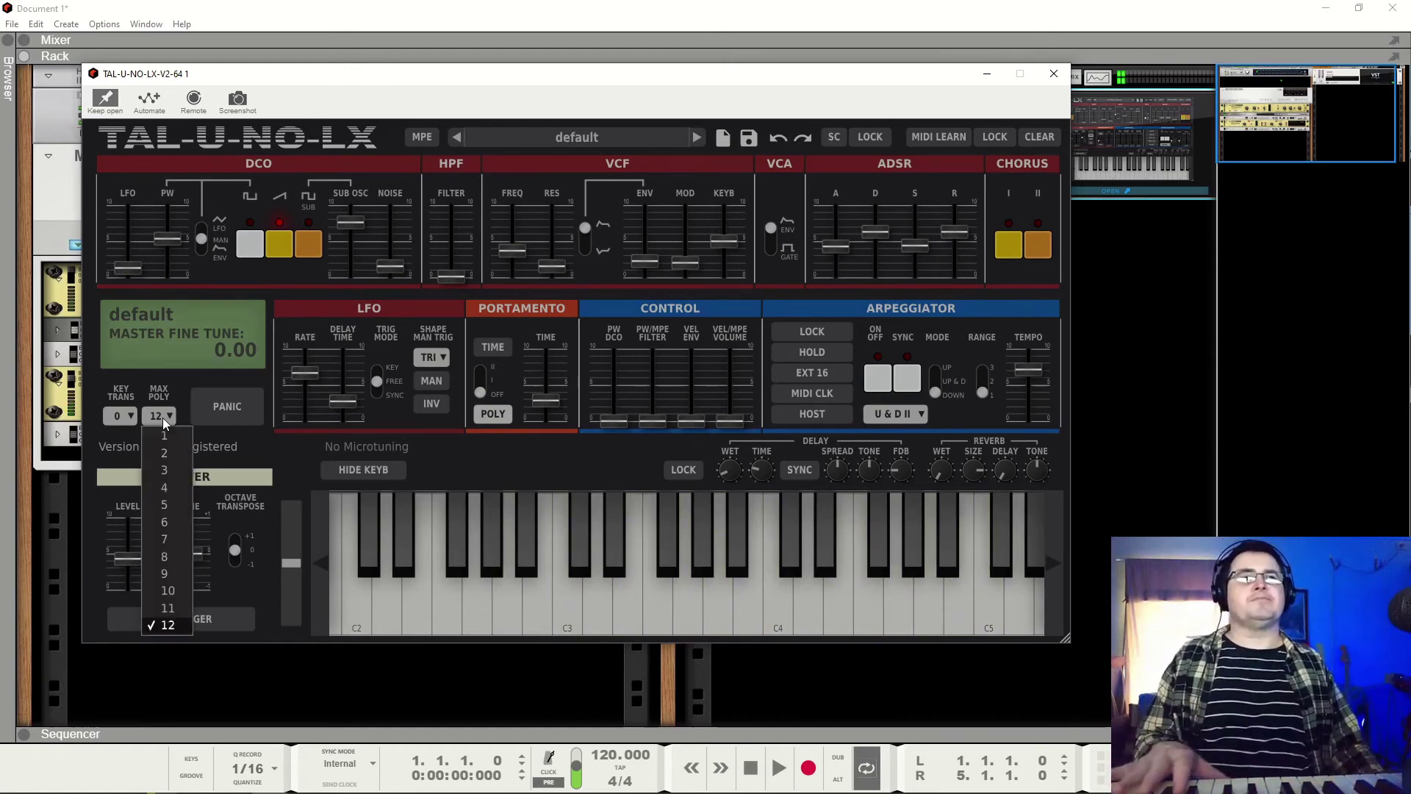
pyautogui.click(176, 523)
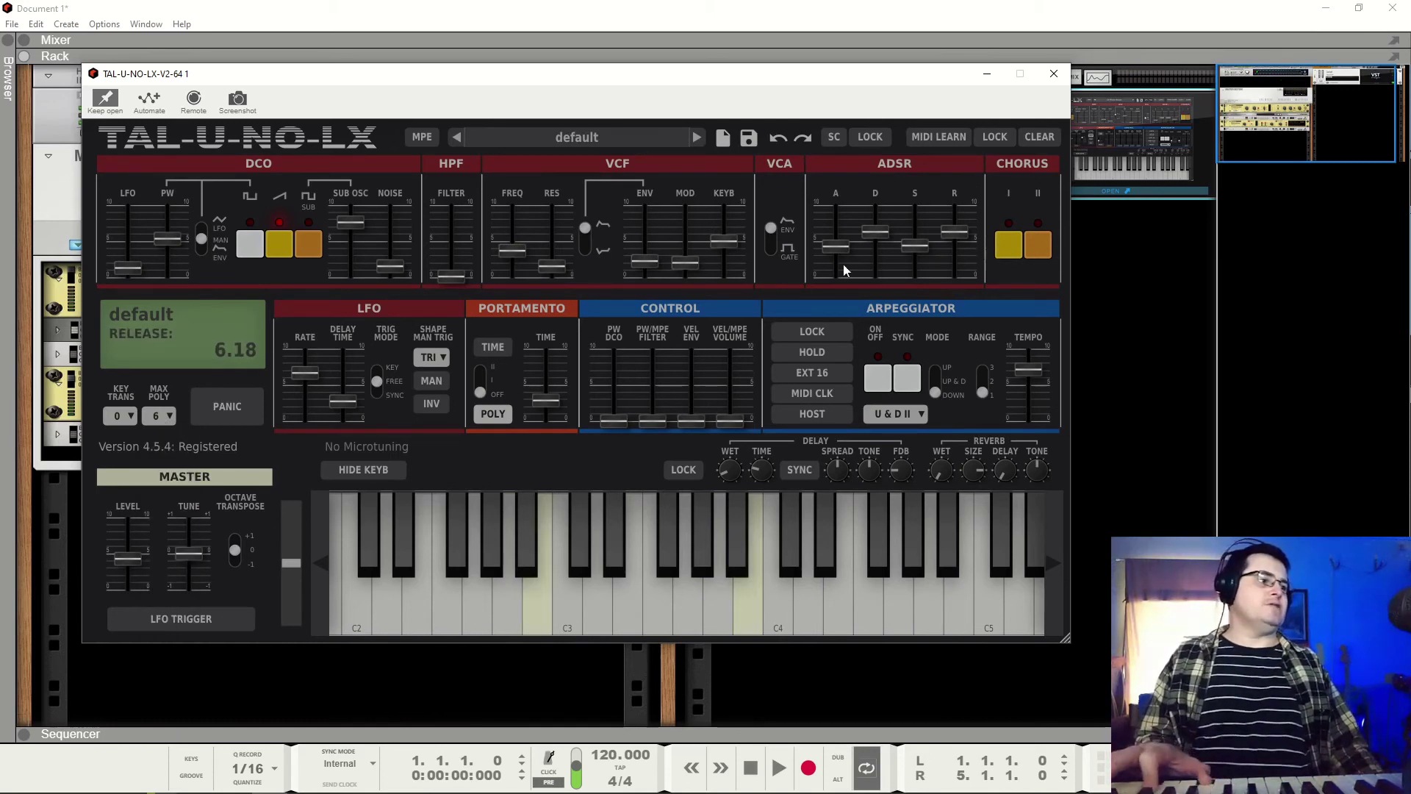
pyautogui.click(160, 420)
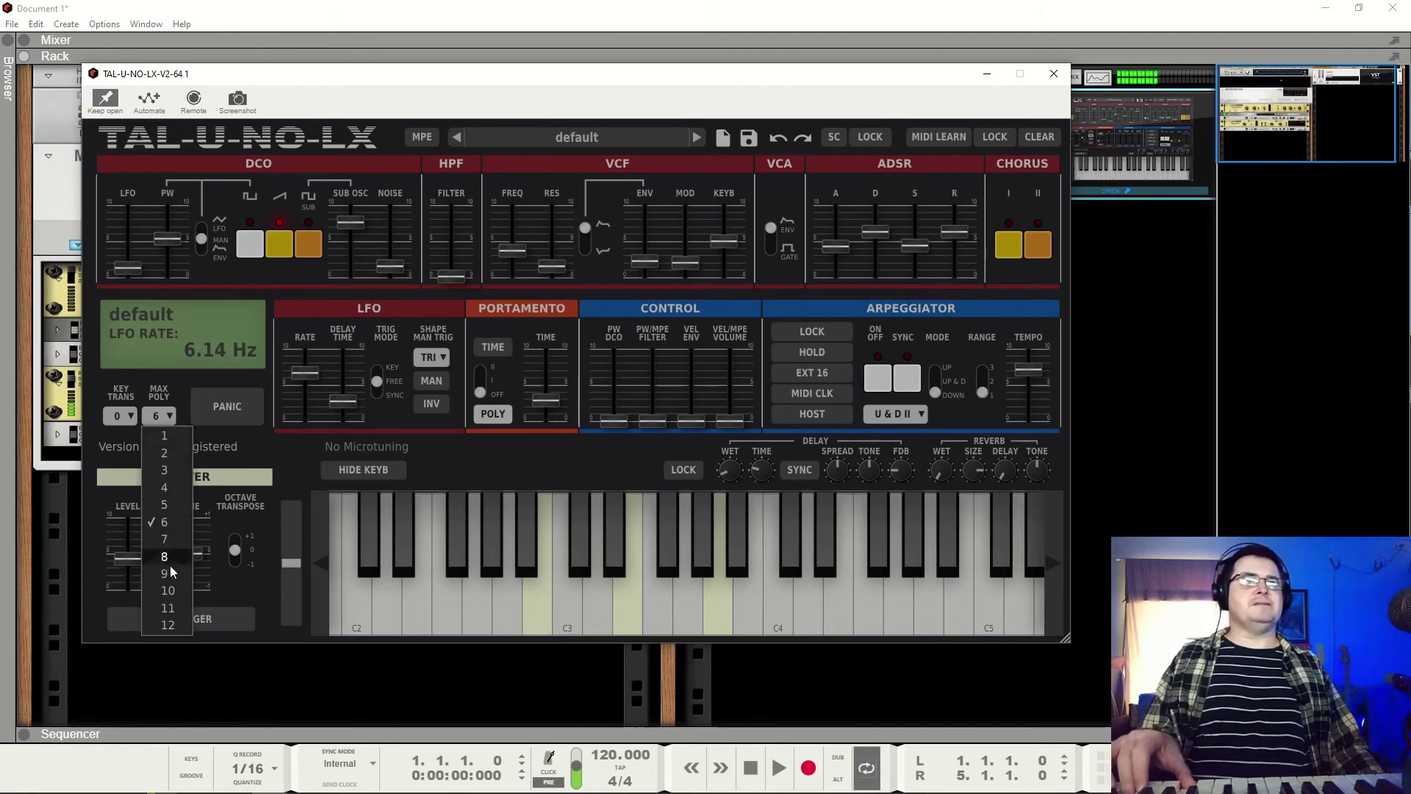
pyautogui.click(169, 625)
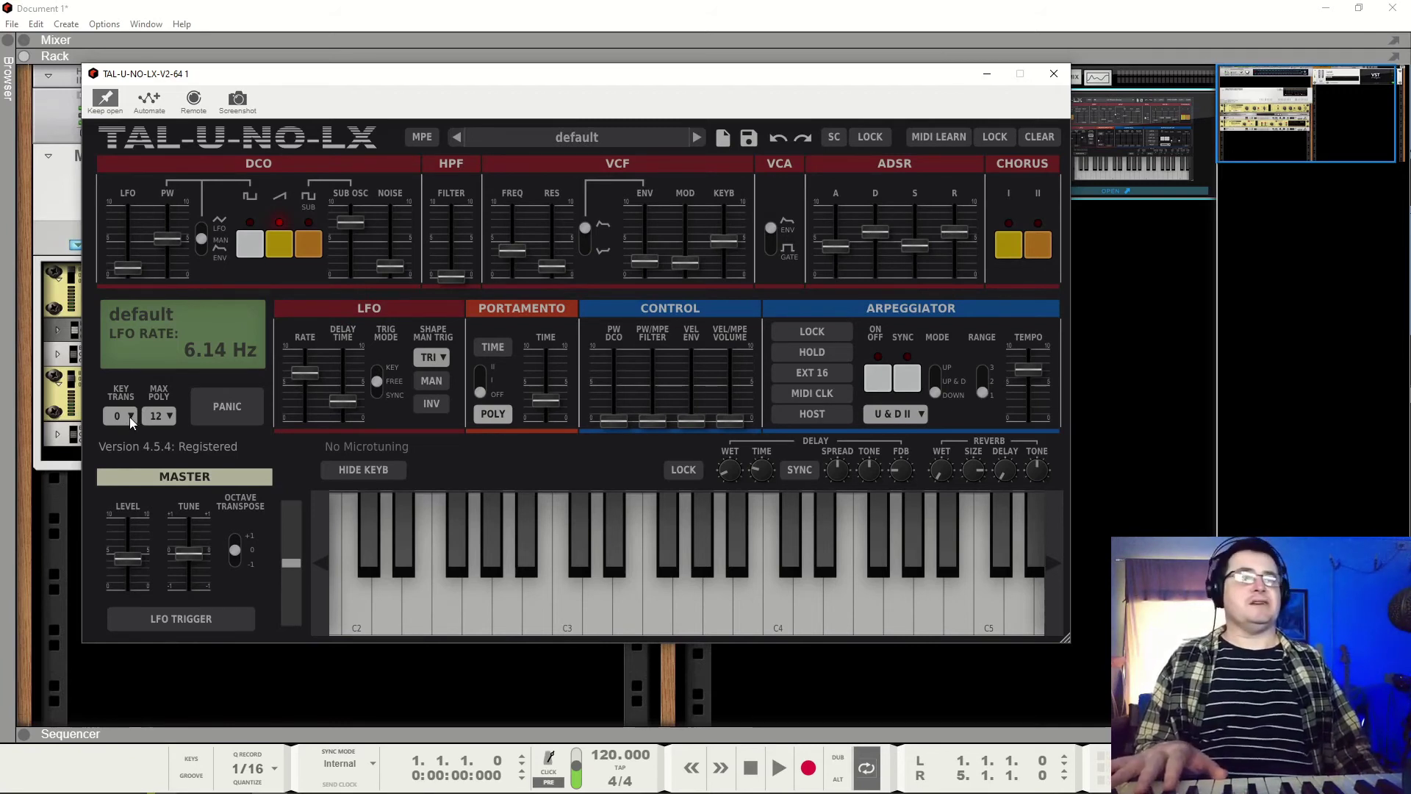
pyautogui.click(159, 416)
pyautogui.click(170, 524)
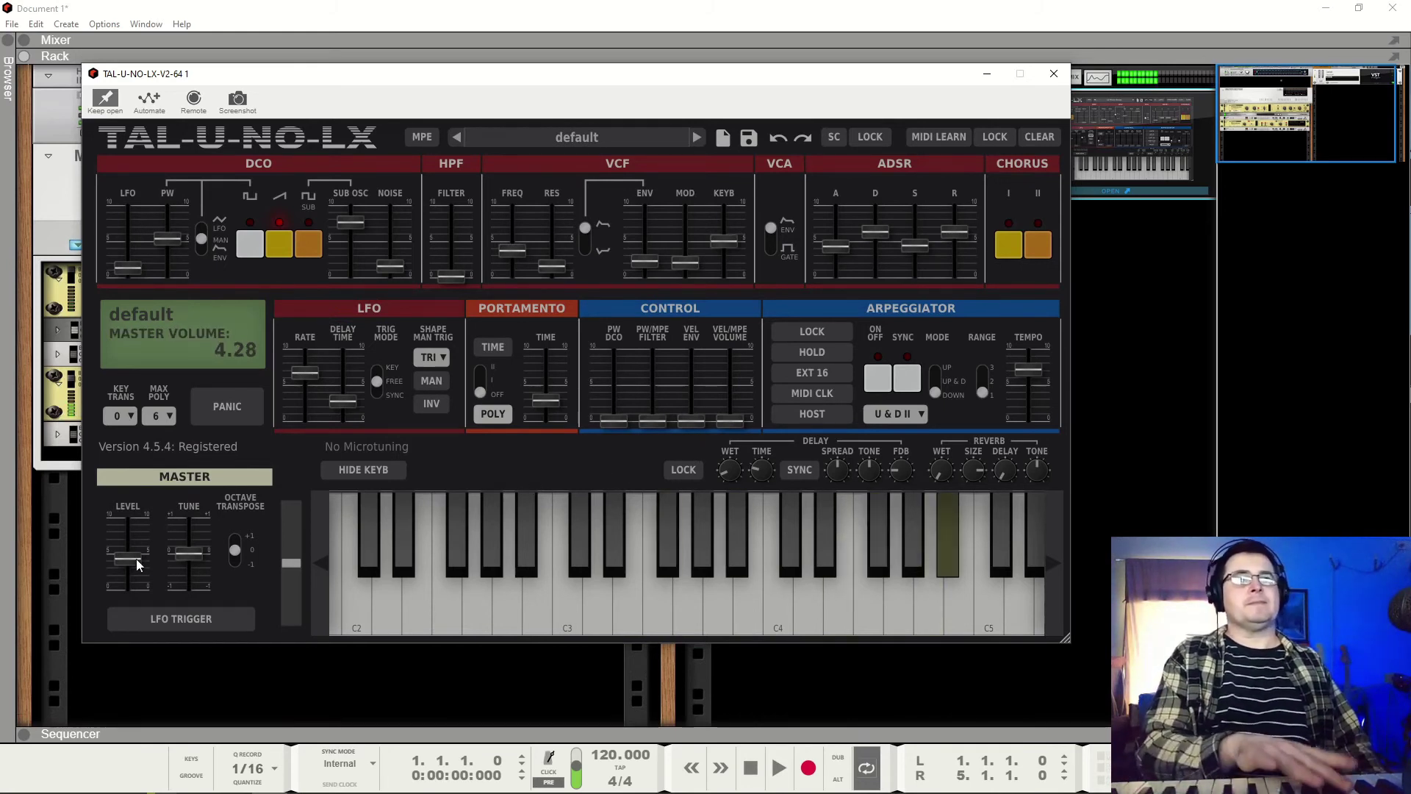
# Step: Raise the master level slightly, and try a small master fine-tune shift of 0.07 before resetting the tuning to 0
pyautogui.moveTo(136, 560); pyautogui.dragTo(191, 515)
pyautogui.click(185, 555)
pyautogui.doubleClick(188, 519)
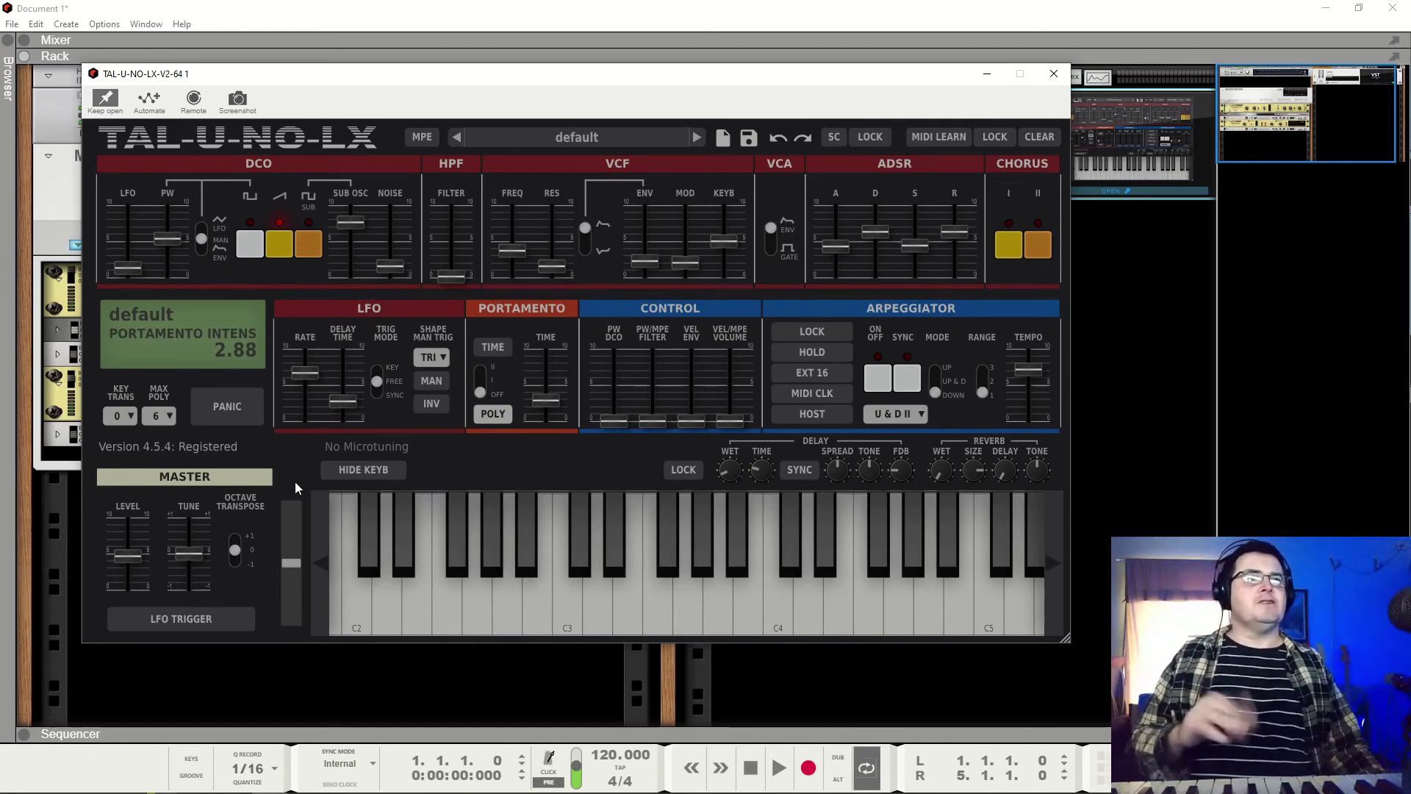
pyautogui.moveTo(193, 554); pyautogui.dragTo(200, 550)
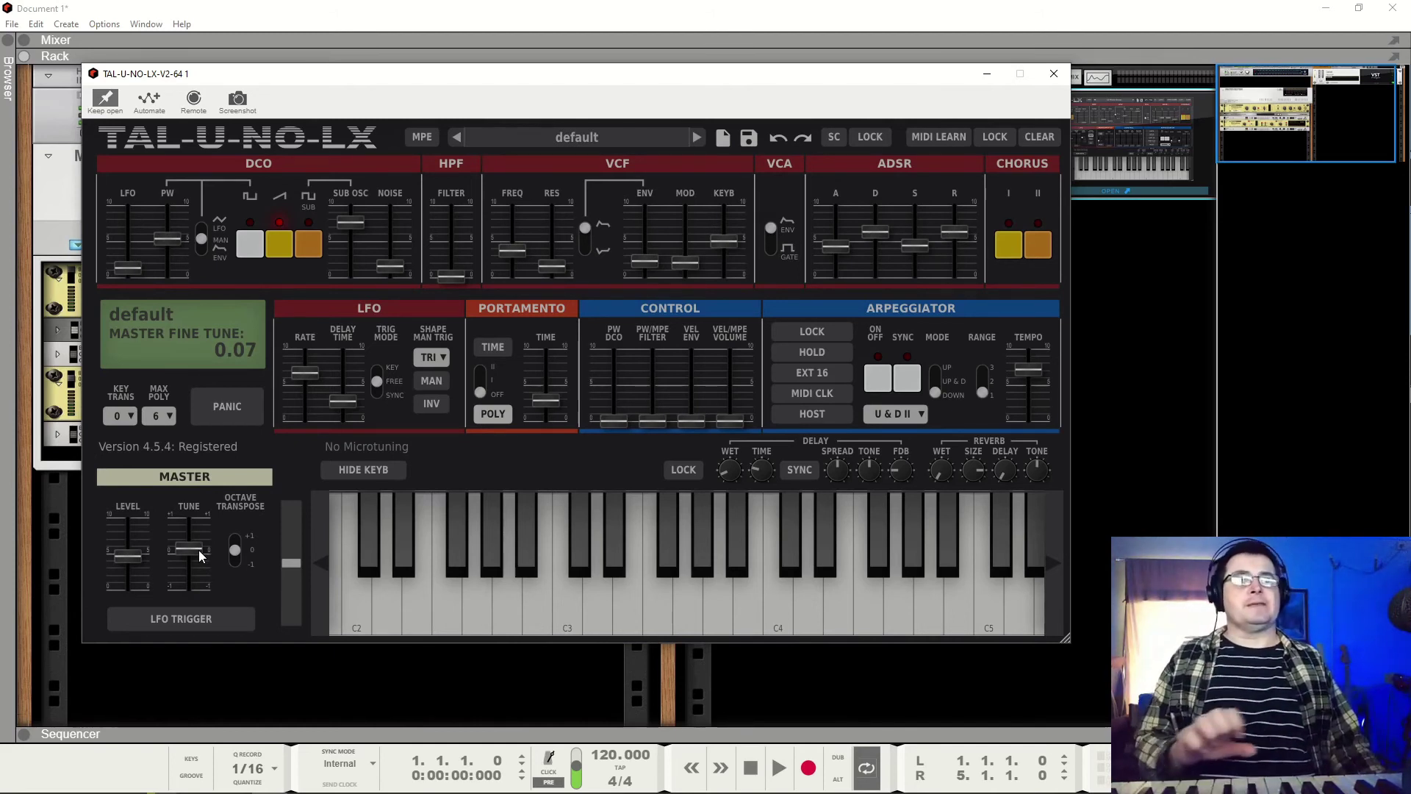
pyautogui.doubleClick(200, 556)
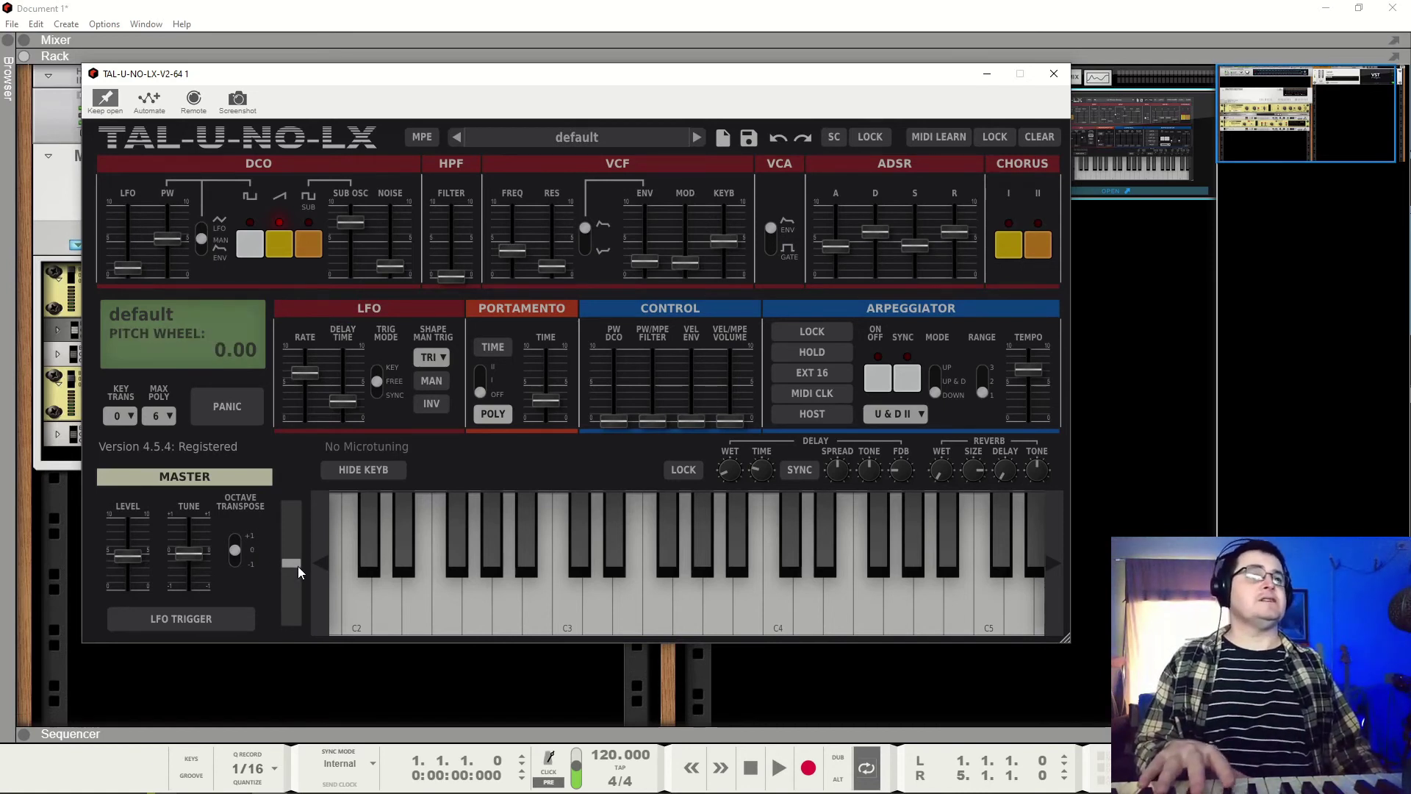
# Step: Try the on-screen pitch wheel, and hide and show the virtual keyboard twice
pyautogui.moveTo(298, 566)
pyautogui.mouseDown()
pyautogui.moveTo(303, 498)
pyautogui.moveTo(288, 560)
pyautogui.mouseUp()
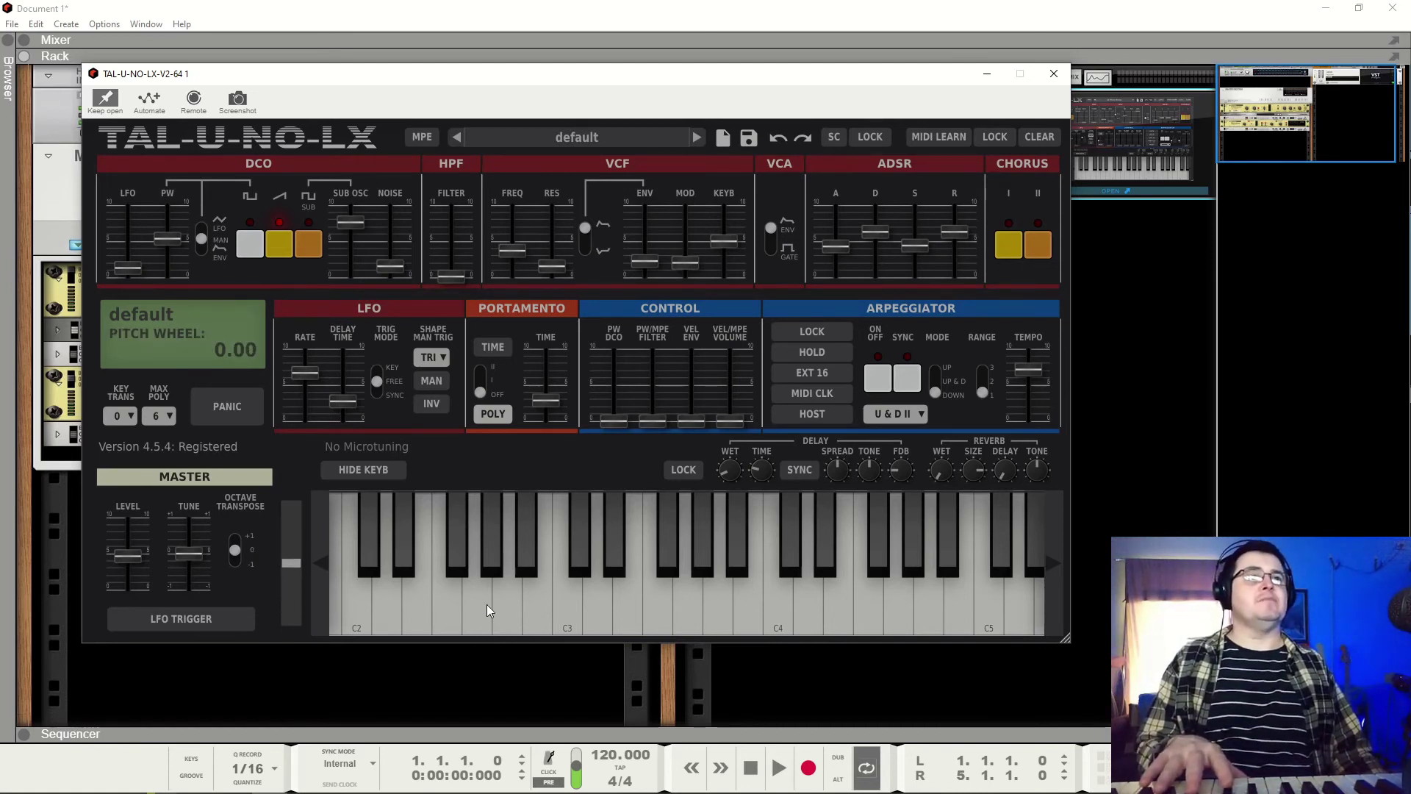
pyautogui.click(344, 472)
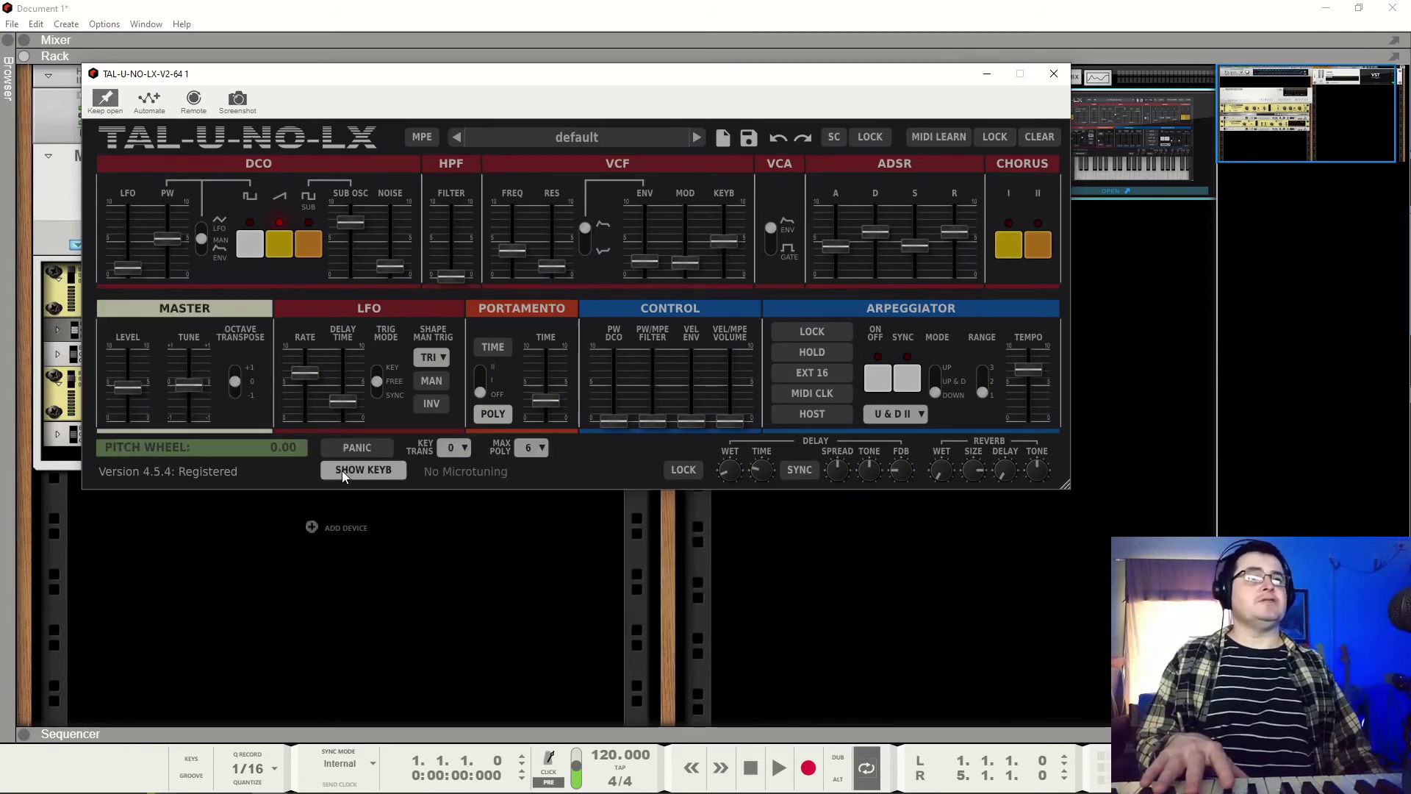
pyautogui.click(342, 471)
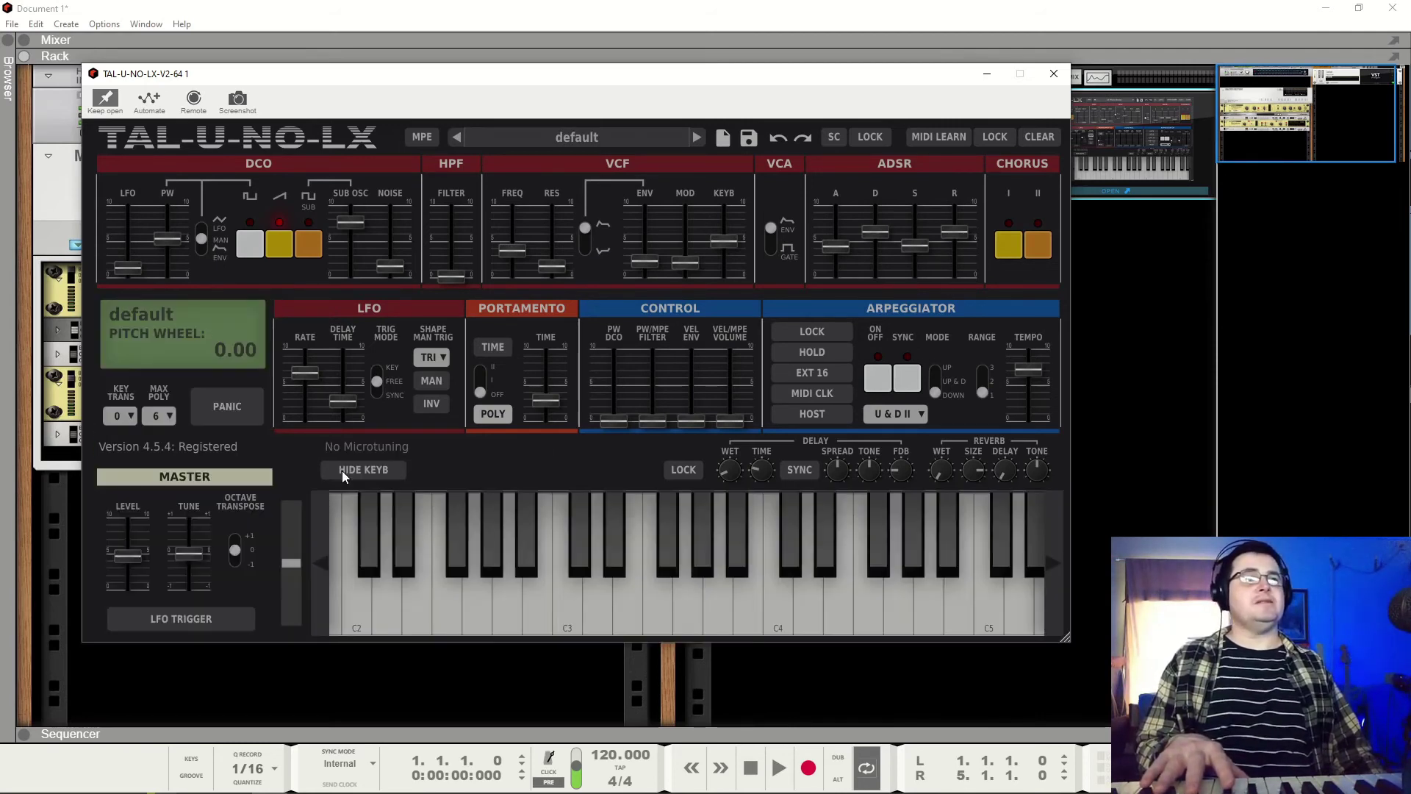
pyautogui.click(342, 471)
pyautogui.click(342, 471)
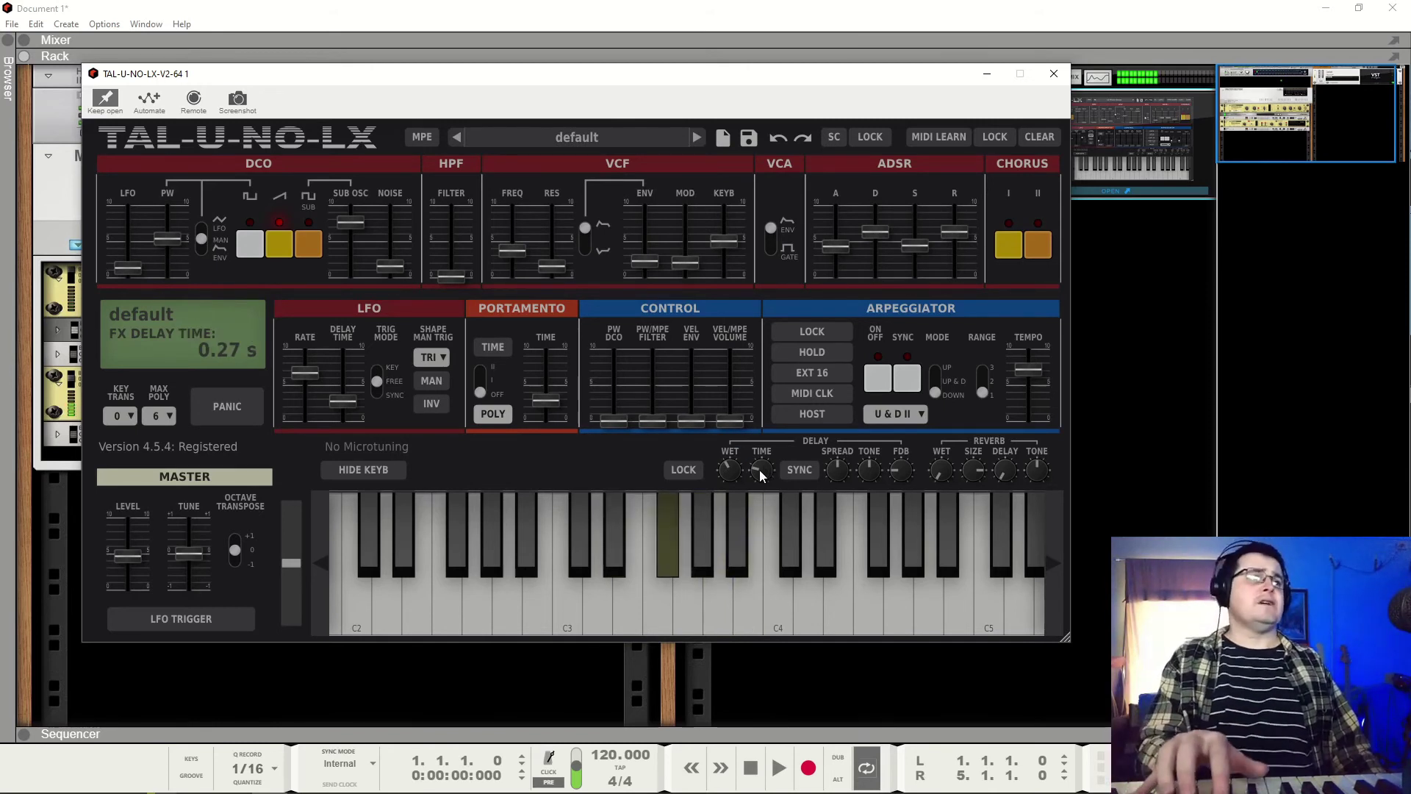
# Step: Set the delay time to 0.78 s and try the delay's tempo sync
pyautogui.moveTo(760, 471); pyautogui.dragTo(767, 427)
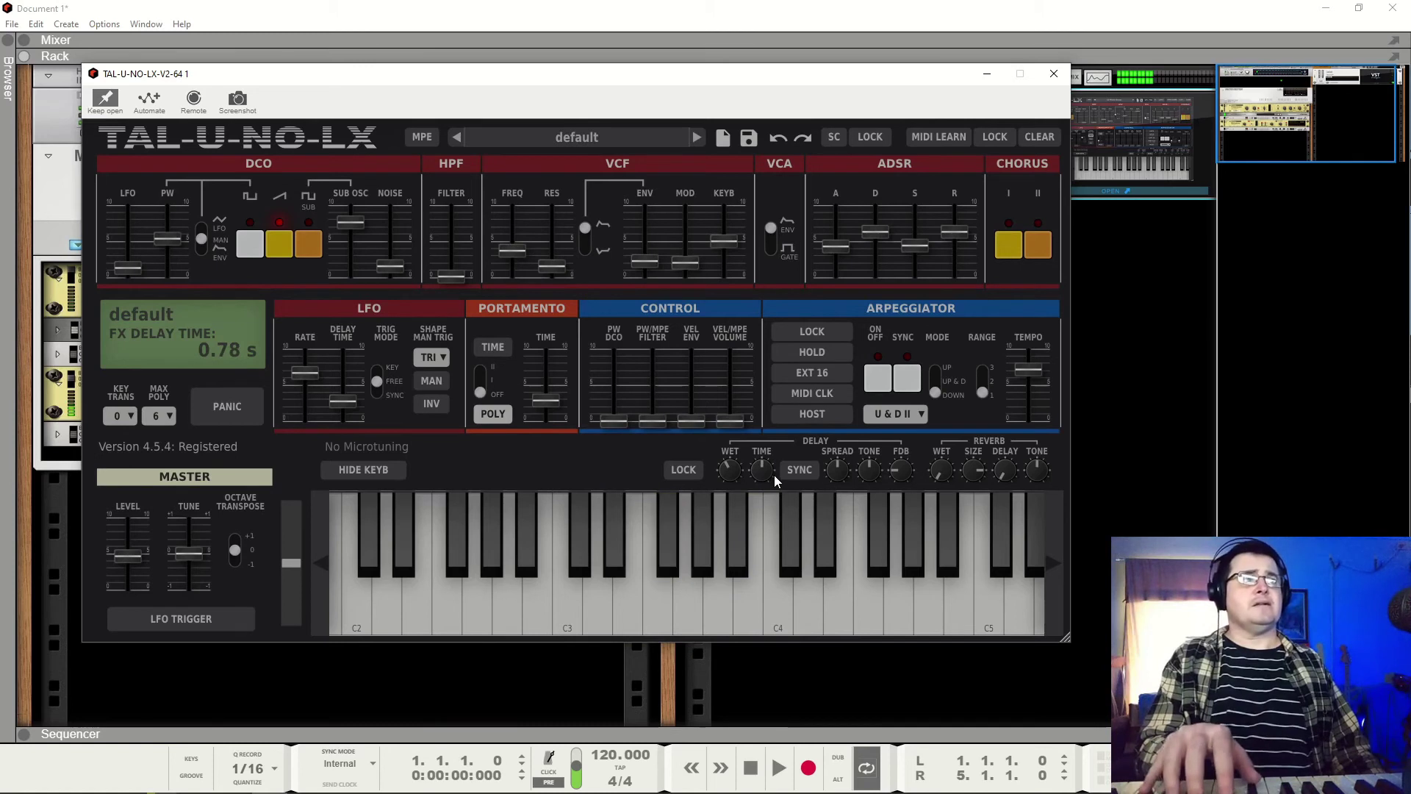
pyautogui.click(796, 469)
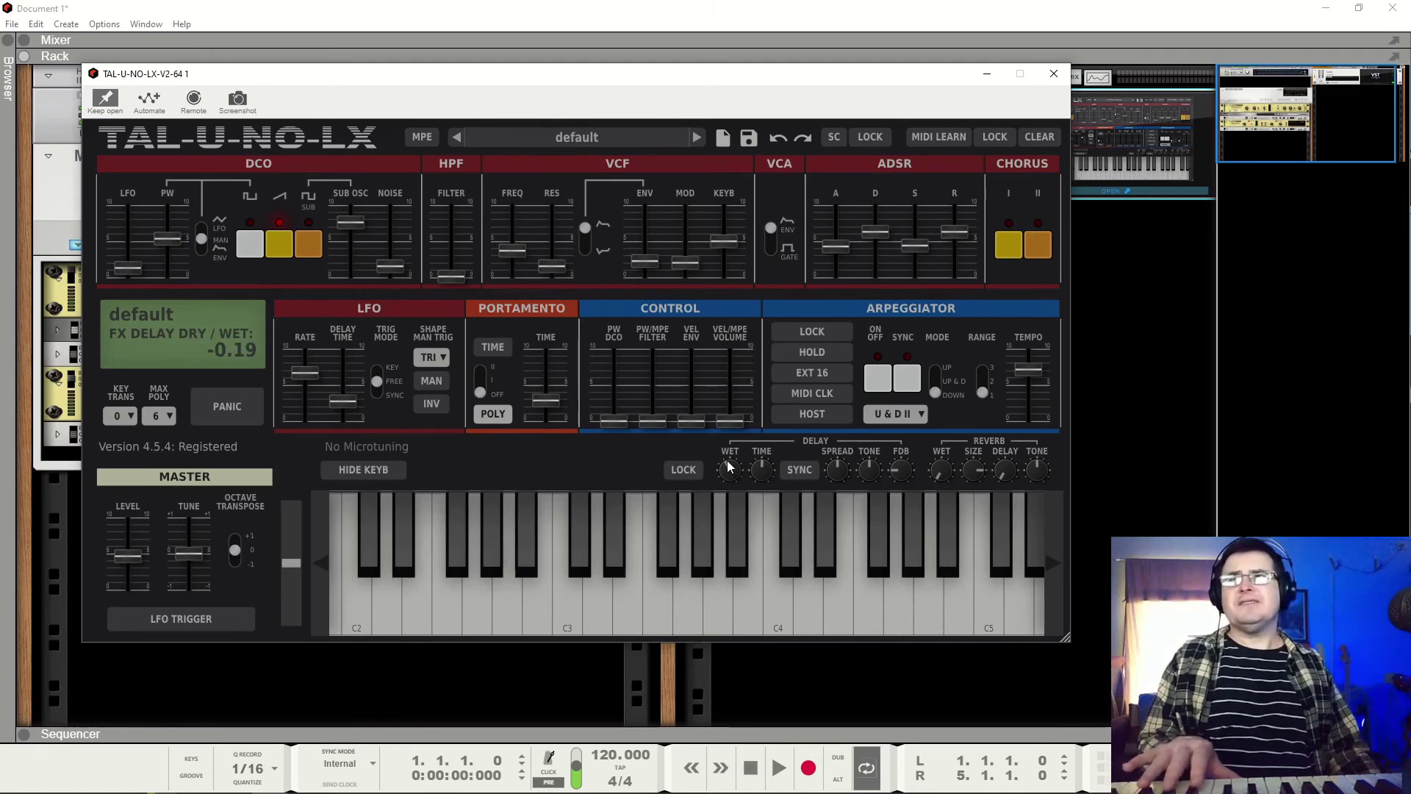
# Step: Turn the delay wet level down to its minimum and reduce the reverb wet level to -0.64
pyautogui.moveTo(728, 466); pyautogui.dragTo(777, 513)
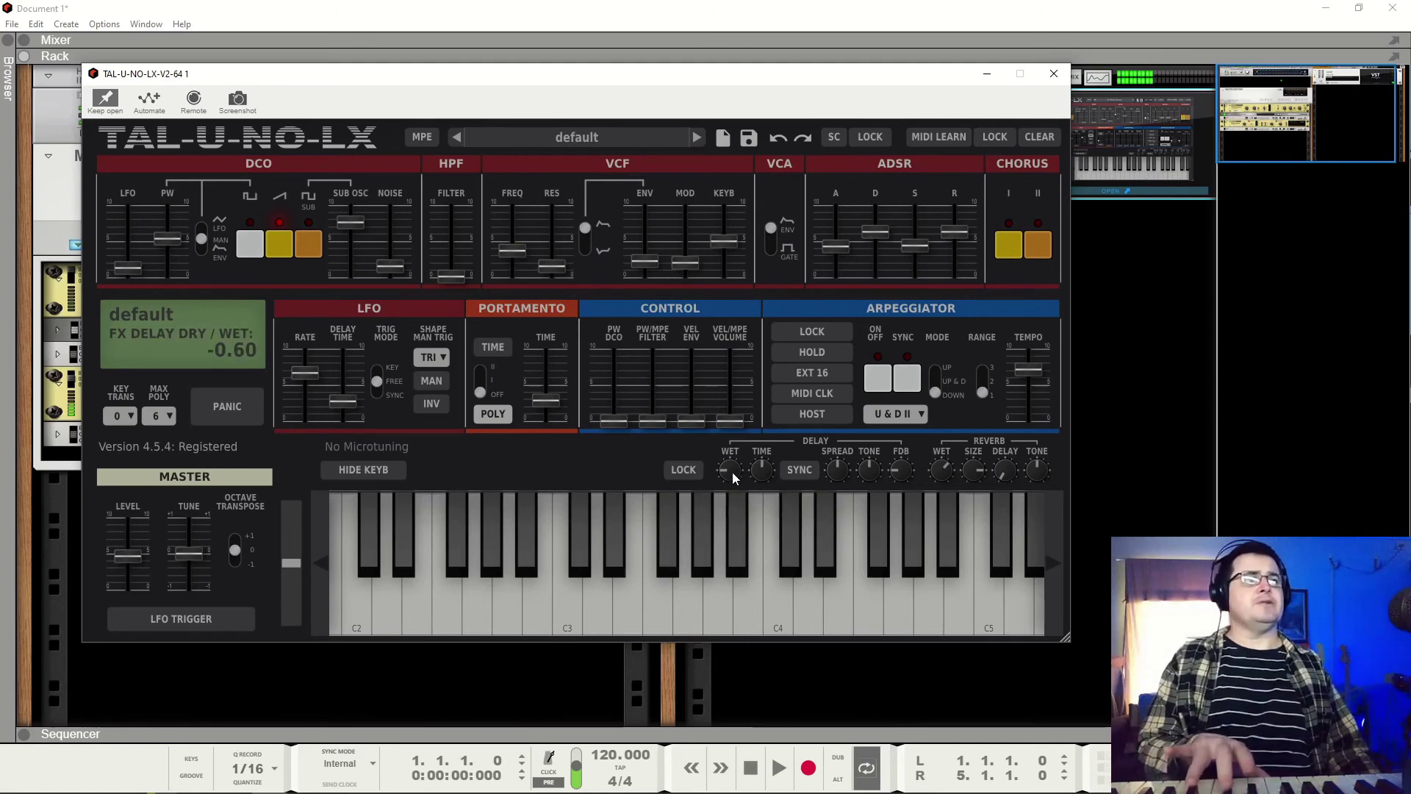
pyautogui.moveTo(732, 473); pyautogui.dragTo(736, 547)
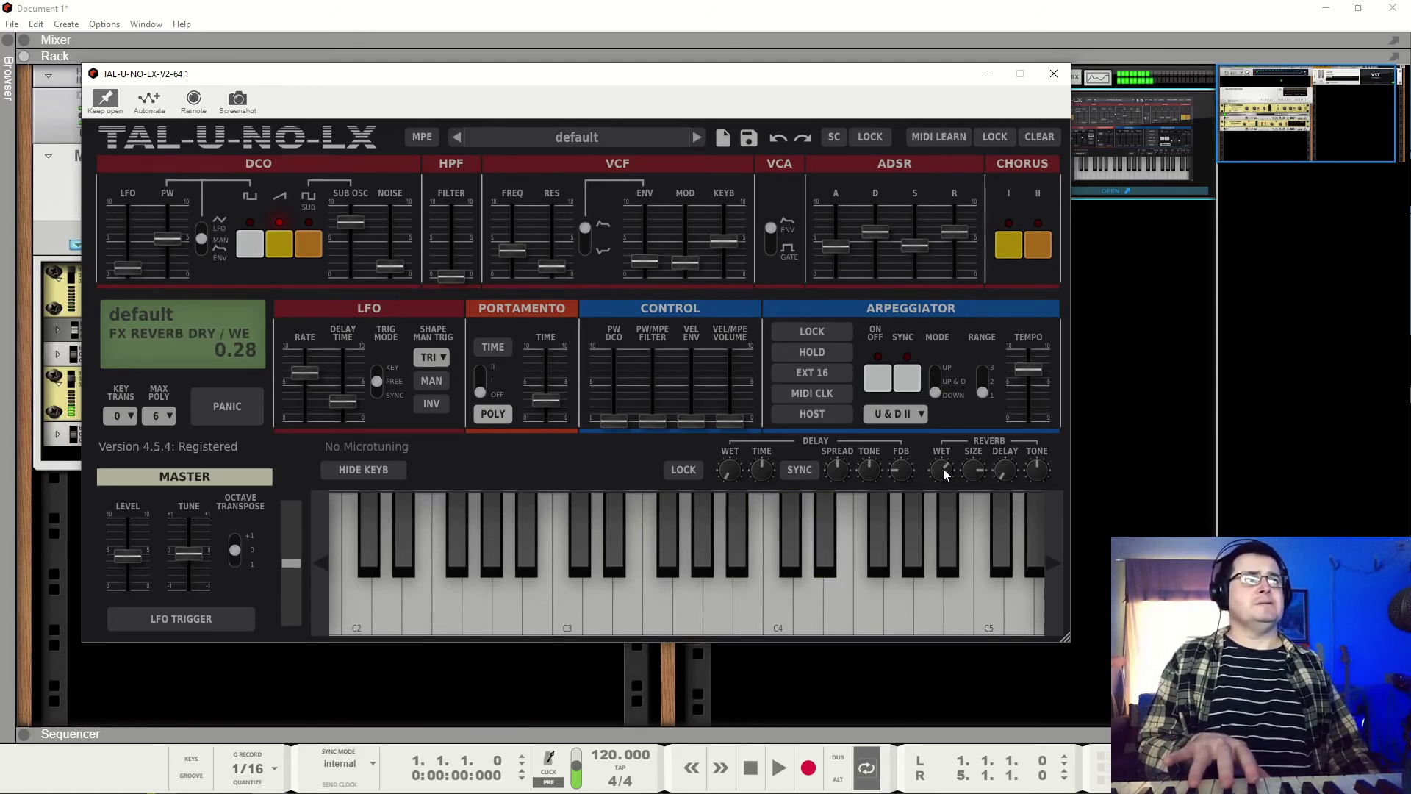
pyautogui.moveTo(943, 469); pyautogui.dragTo(948, 554)
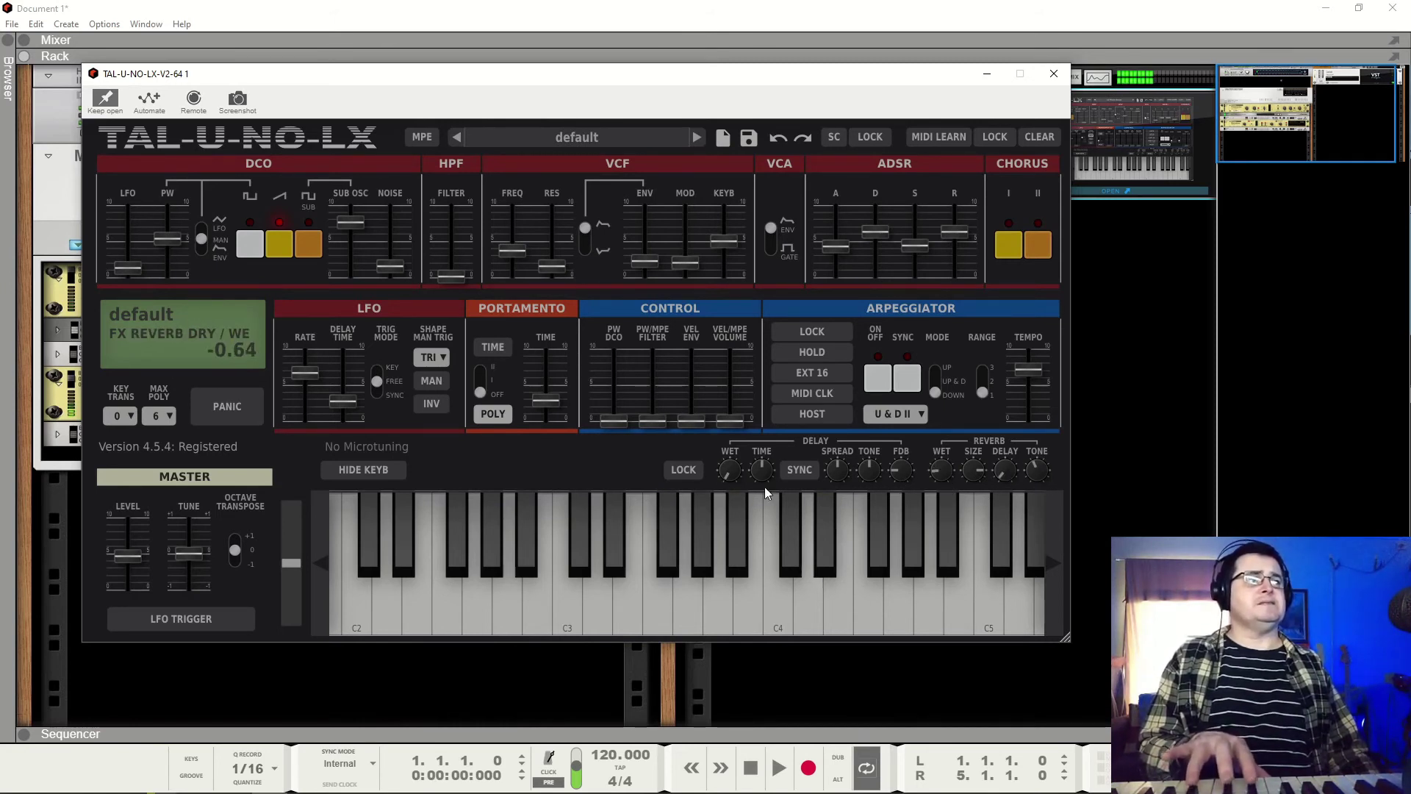
# Step: Raise the delay wet level to -0.34, and switch the DCO to the pulse wave with an LFO-modulated width of 4.53
pyautogui.moveTo(735, 474); pyautogui.dragTo(744, 408)
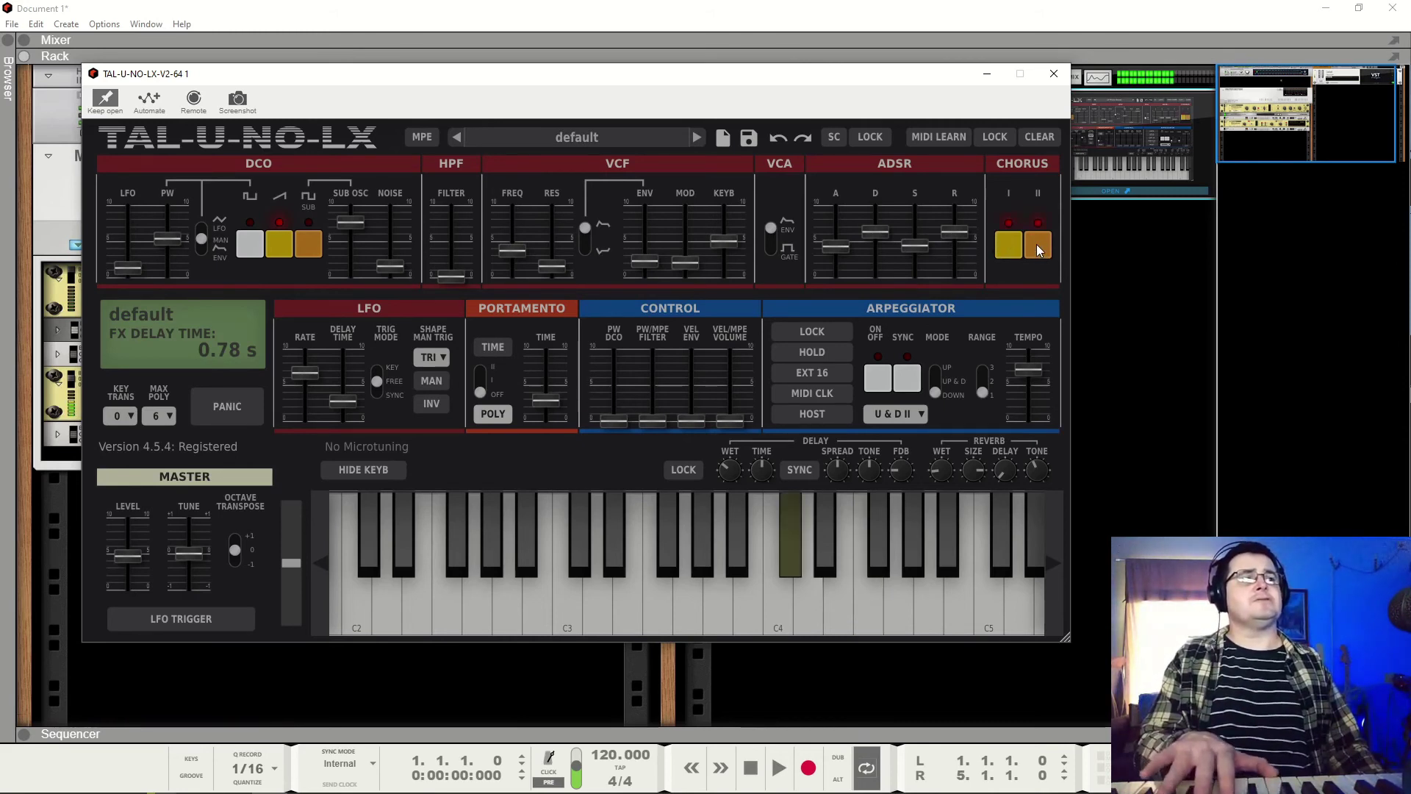
pyautogui.click(252, 243)
pyautogui.click(274, 249)
pyautogui.moveTo(174, 244)
pyautogui.mouseDown()
pyautogui.moveTo(175, 225)
pyautogui.moveTo(169, 252)
pyautogui.mouseUp()
pyautogui.click(203, 230)
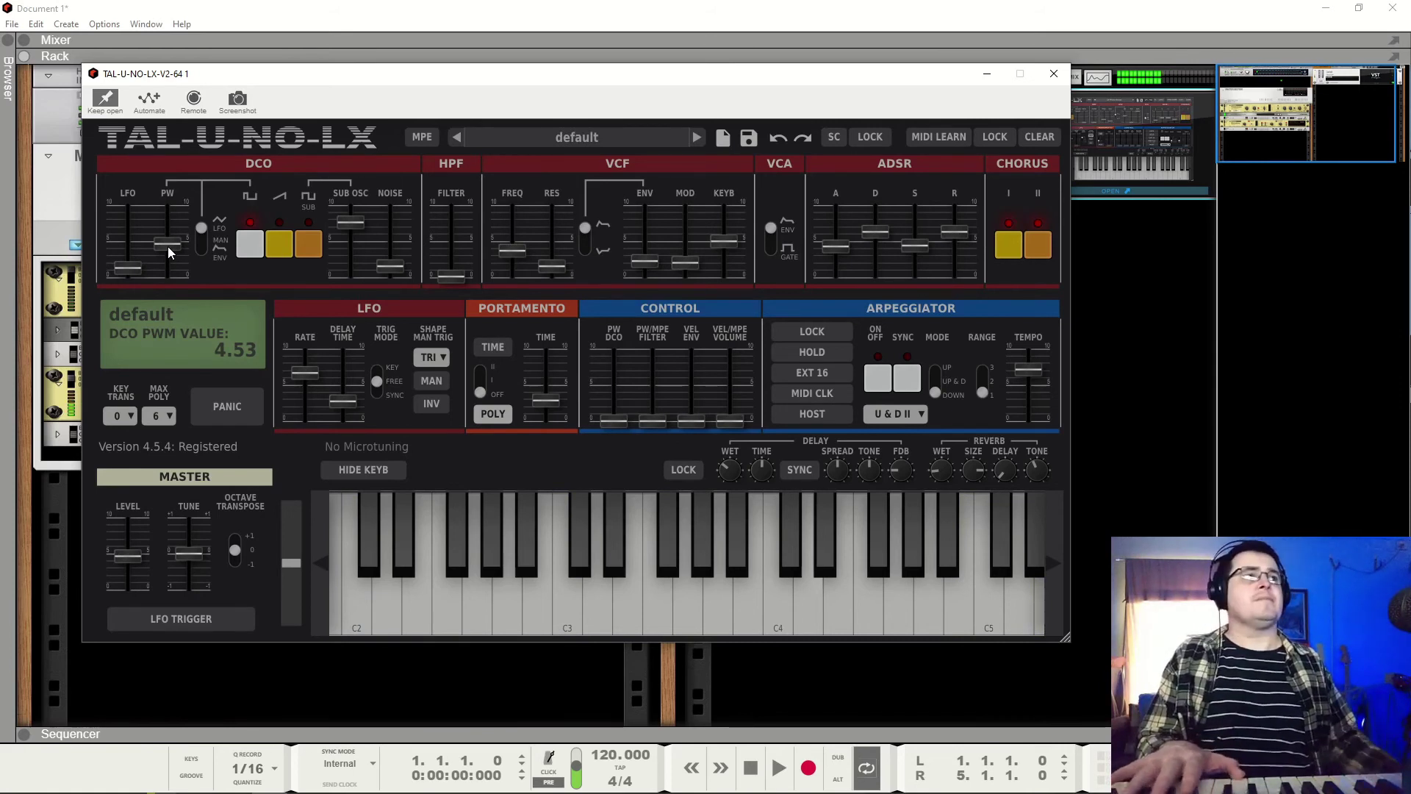
# Step: Lower the master level slightly and shorten the envelope's release a little
pyautogui.moveTo(133, 551); pyautogui.dragTo(134, 562)
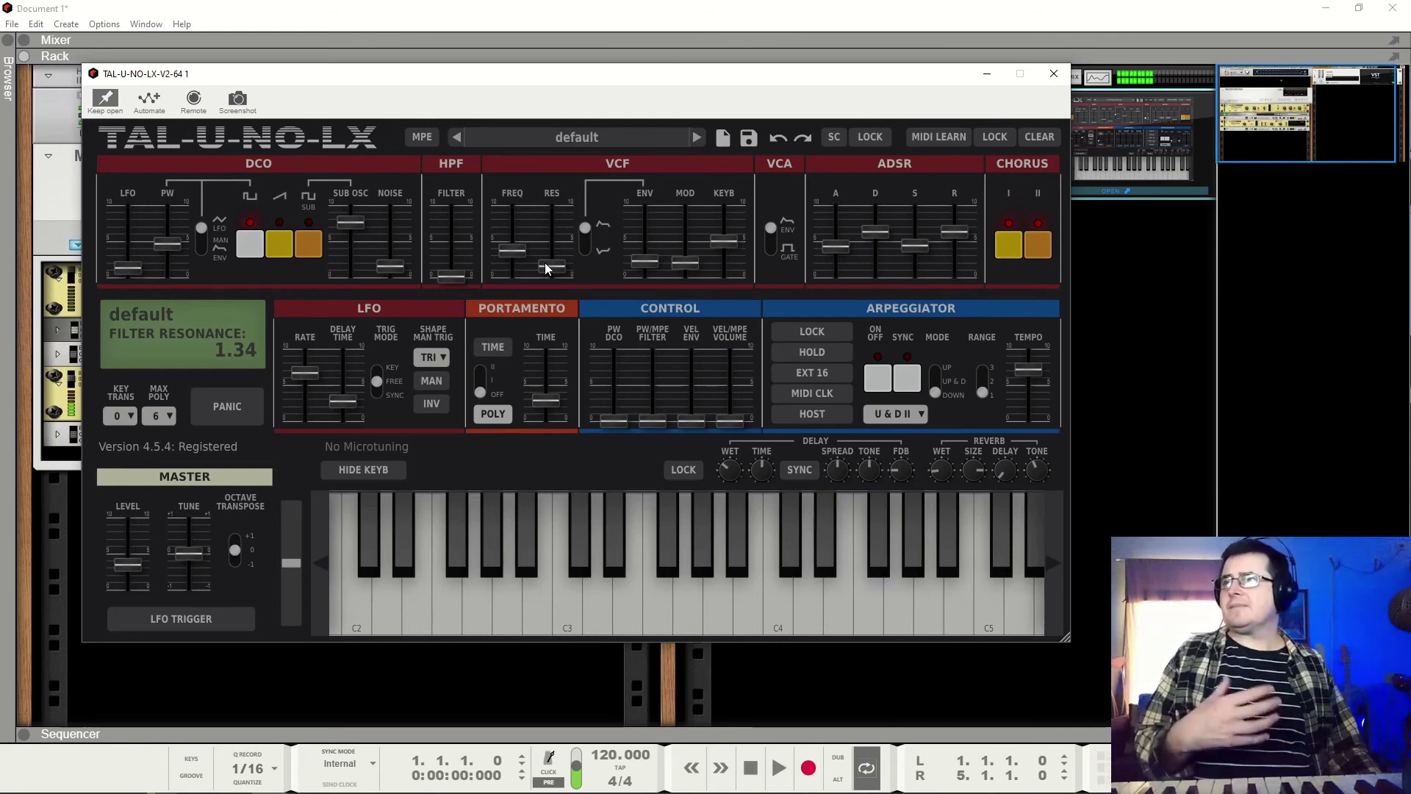
pyautogui.moveTo(950, 229); pyautogui.dragTo(952, 248)
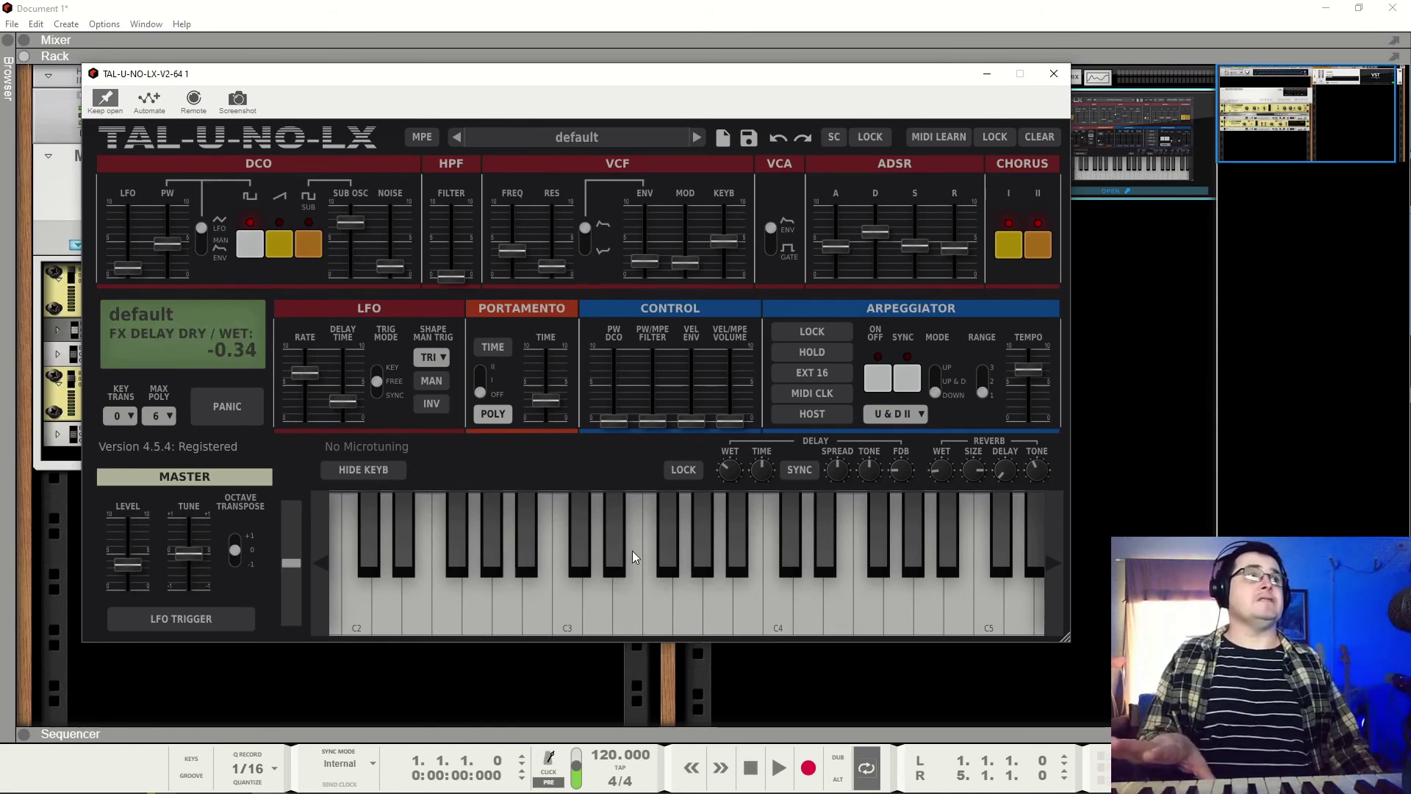
# Step: Open the synth's Service Control voice tuning and randomize the settings of all voices
pyautogui.click(836, 141)
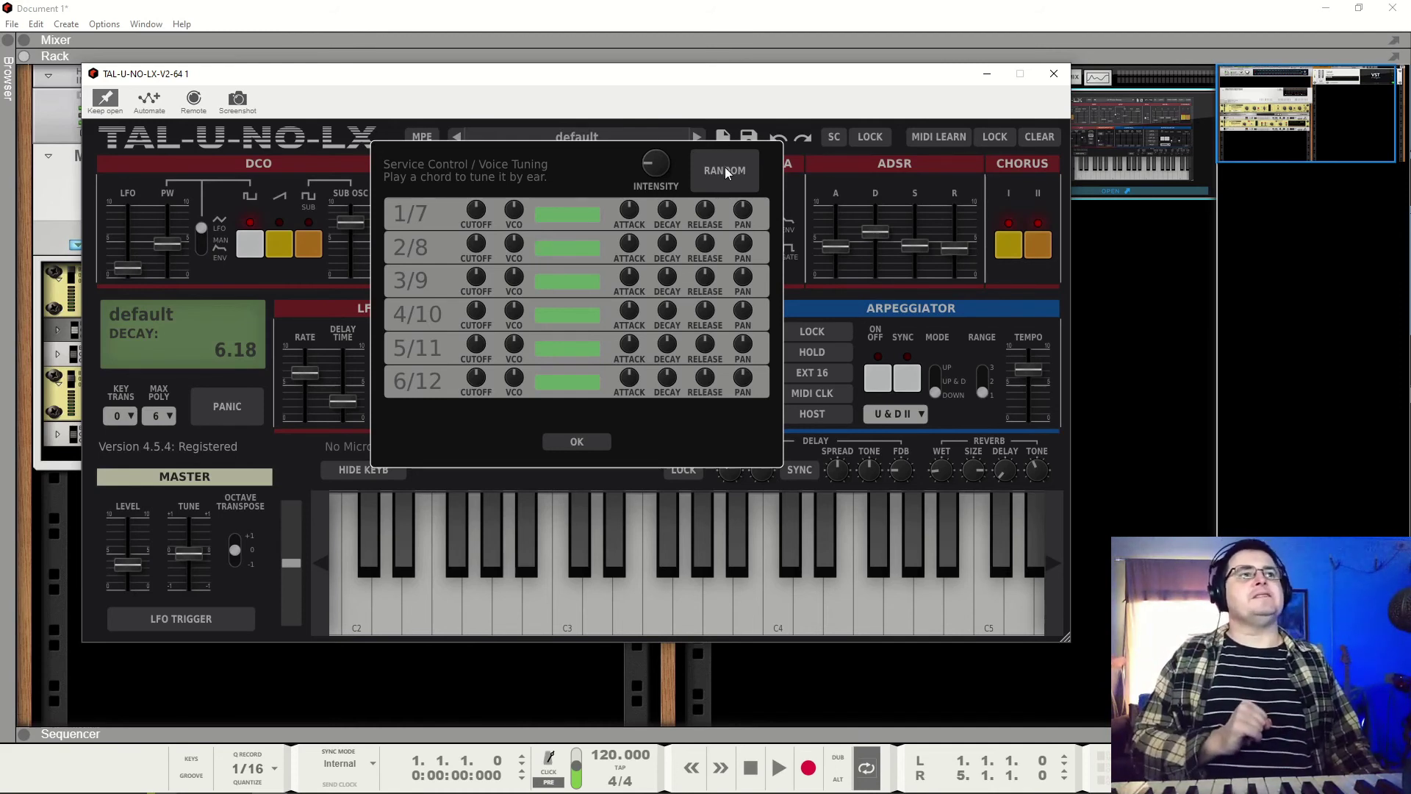
pyautogui.moveTo(478, 203)
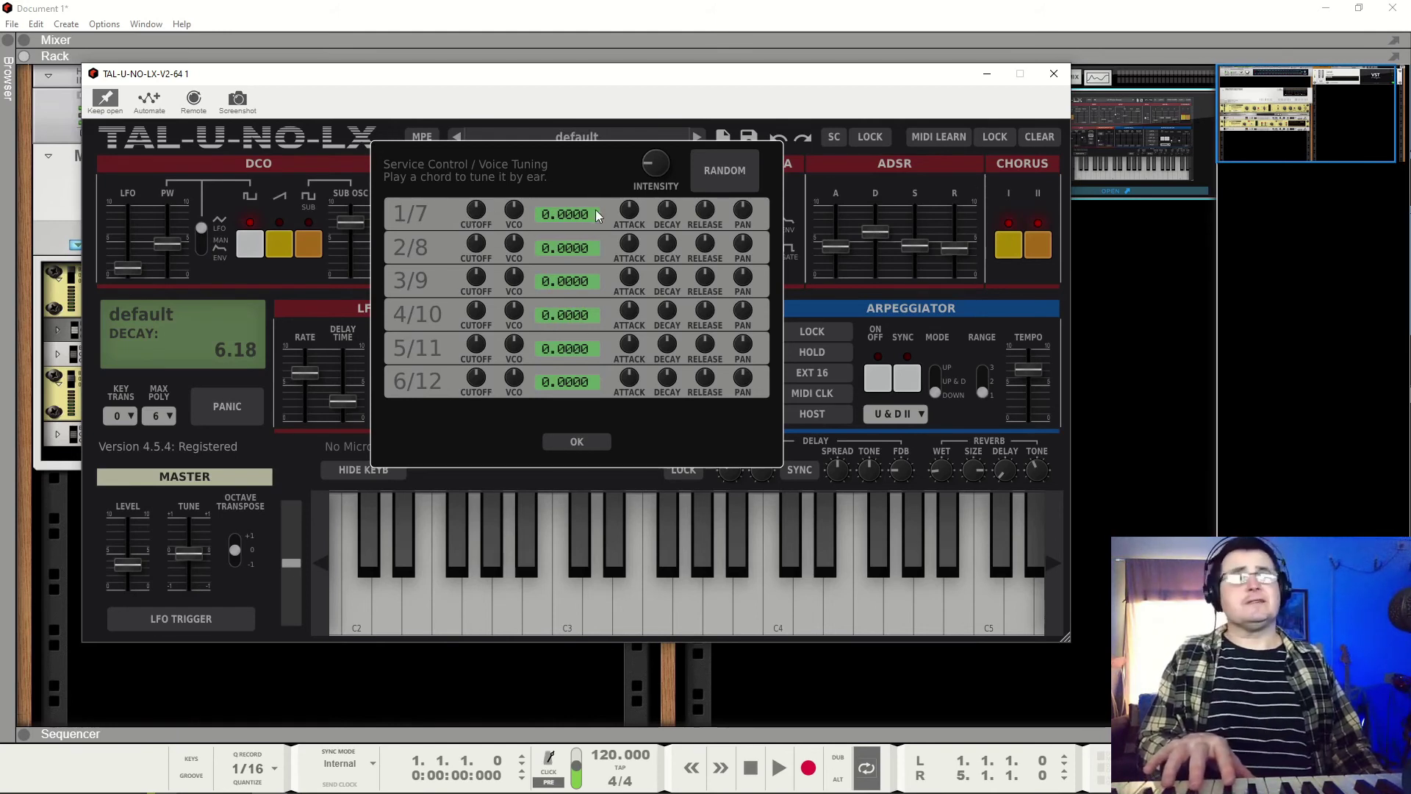
pyautogui.click(721, 176)
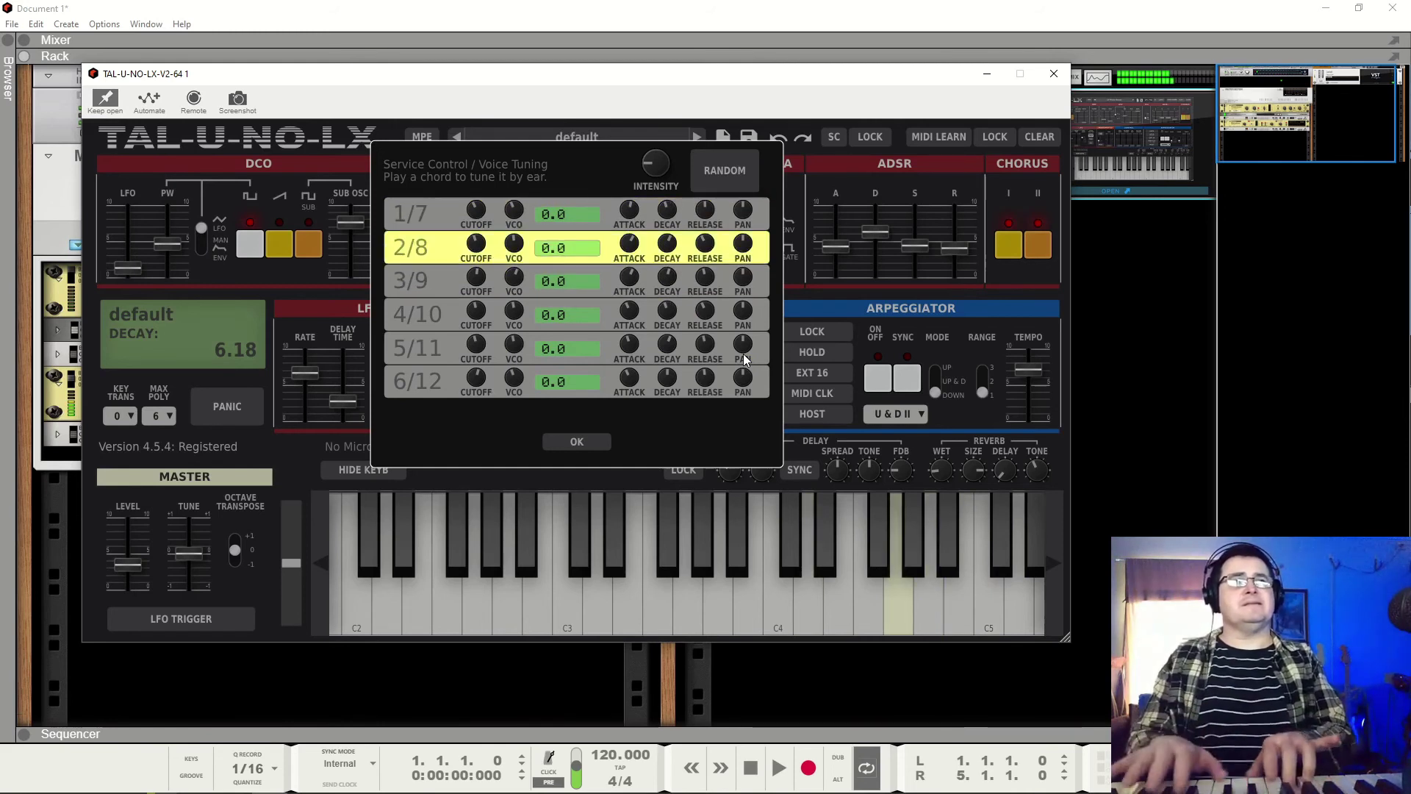
pyautogui.moveTo(678, 245)
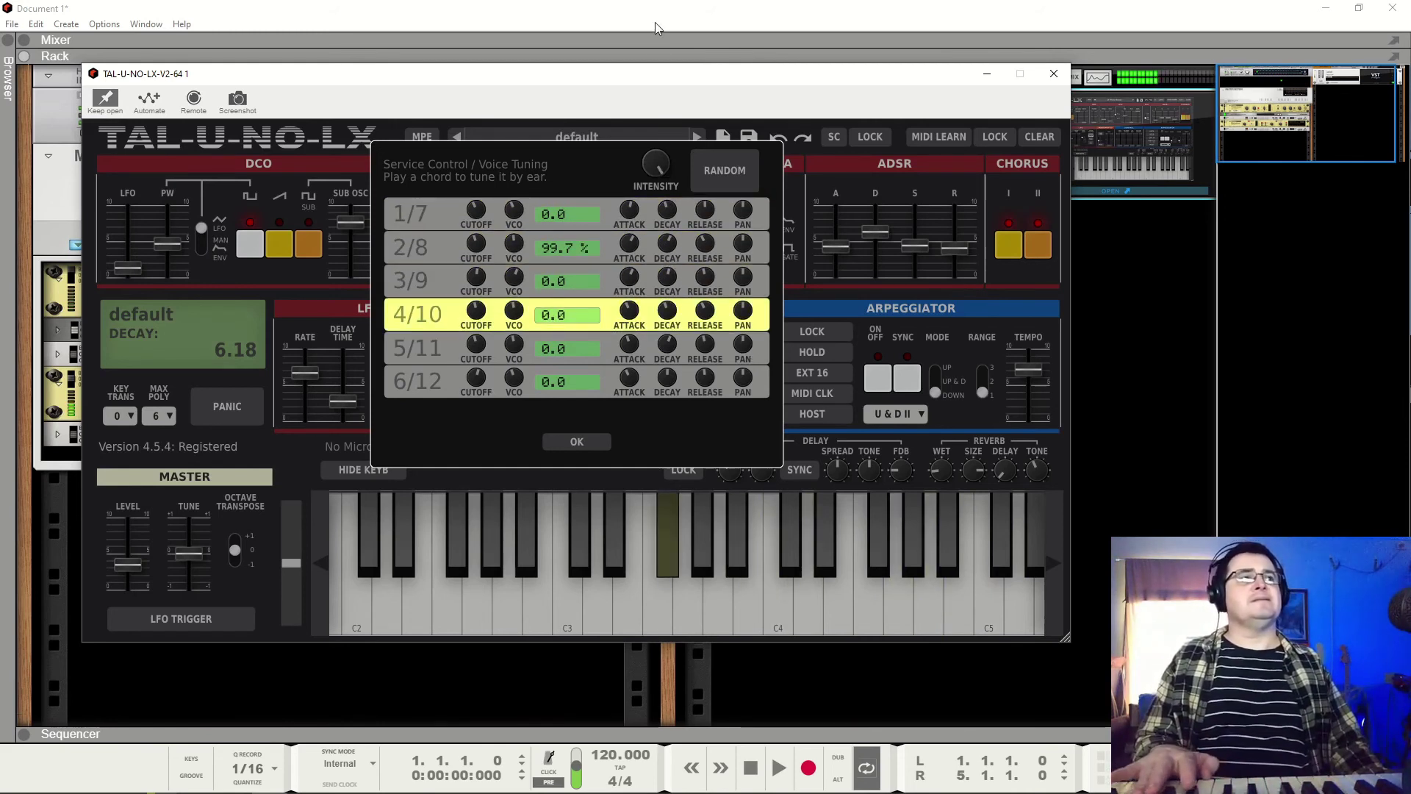
# Step: Adjust the cutoff offset of voice 1/7 and the VCO tuning of voices 2/8, 3/9 and 4/10 individually
pyautogui.moveTo(474, 213); pyautogui.dragTo(474, 212)
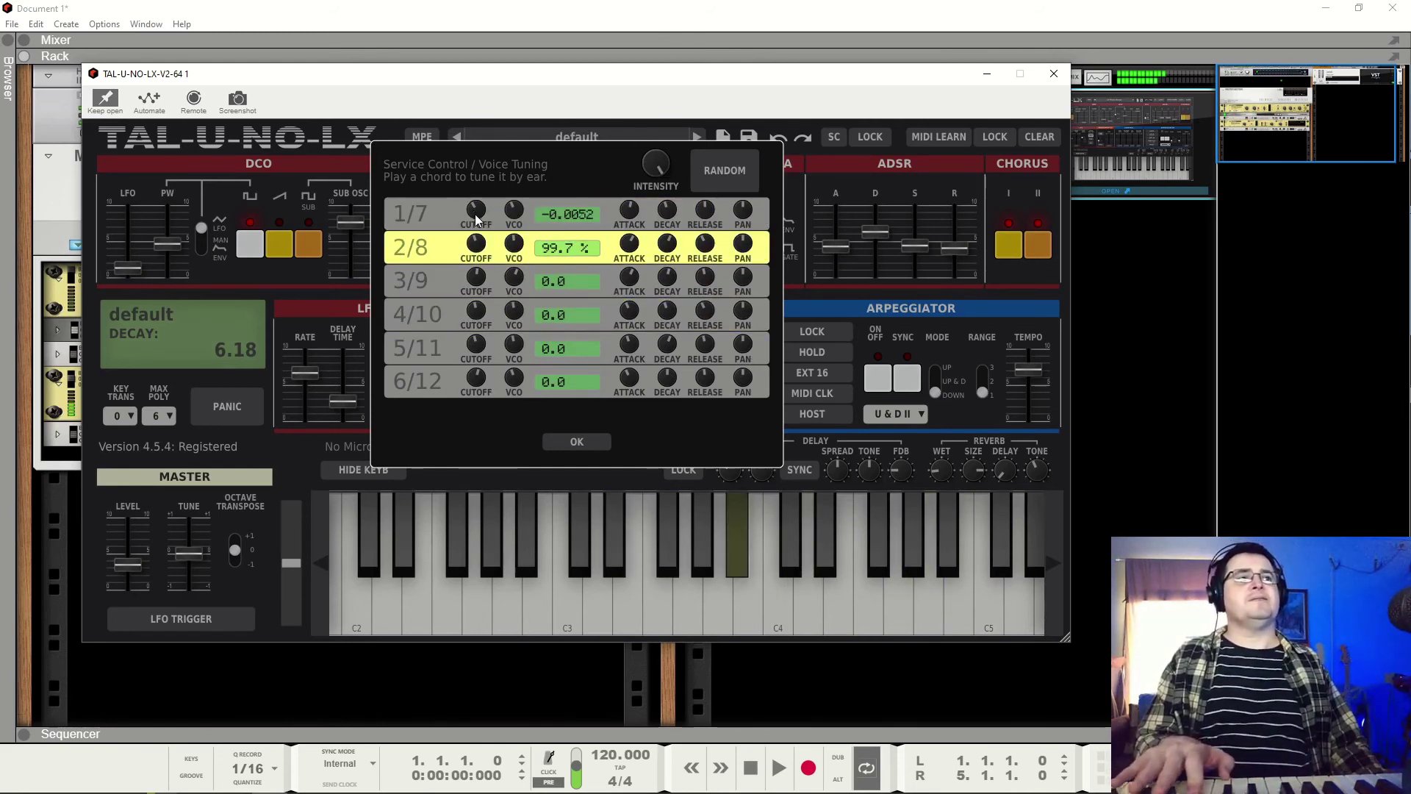
pyautogui.moveTo(482, 248)
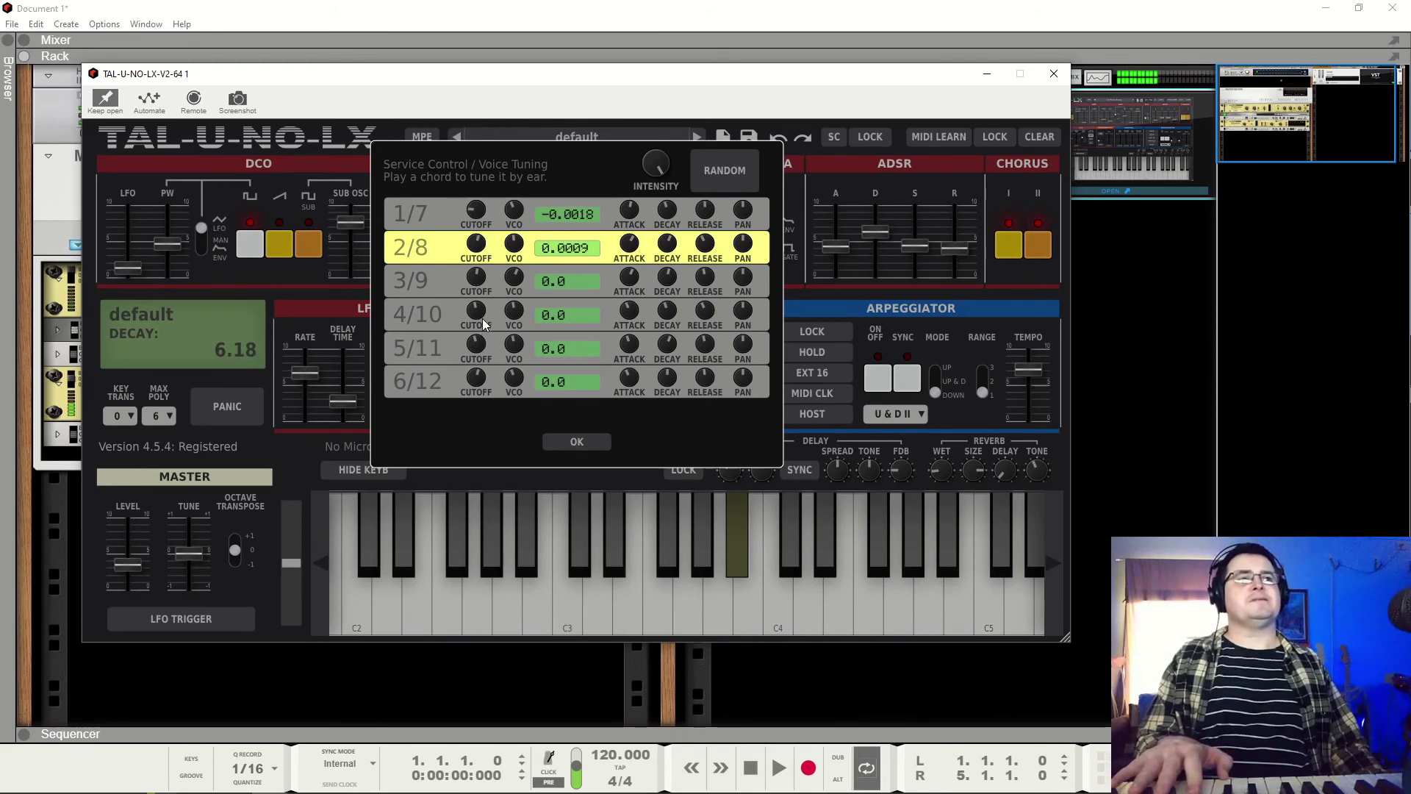
pyautogui.moveTo(655, 247)
pyautogui.moveTo(514, 244); pyautogui.dragTo(522, 171)
pyautogui.moveTo(511, 285)
pyautogui.moveTo(510, 285); pyautogui.dragTo(521, 343)
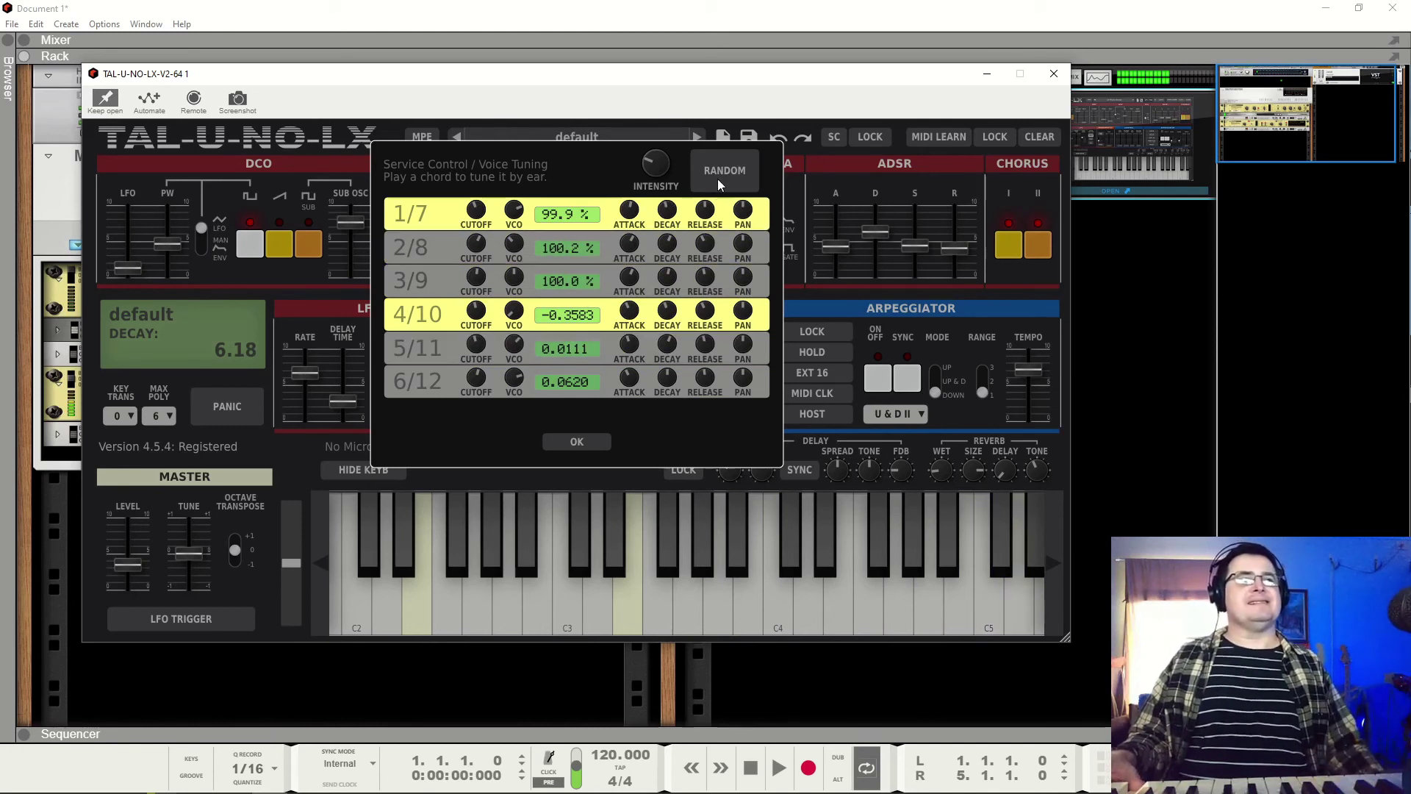
pyautogui.moveTo(505, 314); pyautogui.dragTo(518, 257)
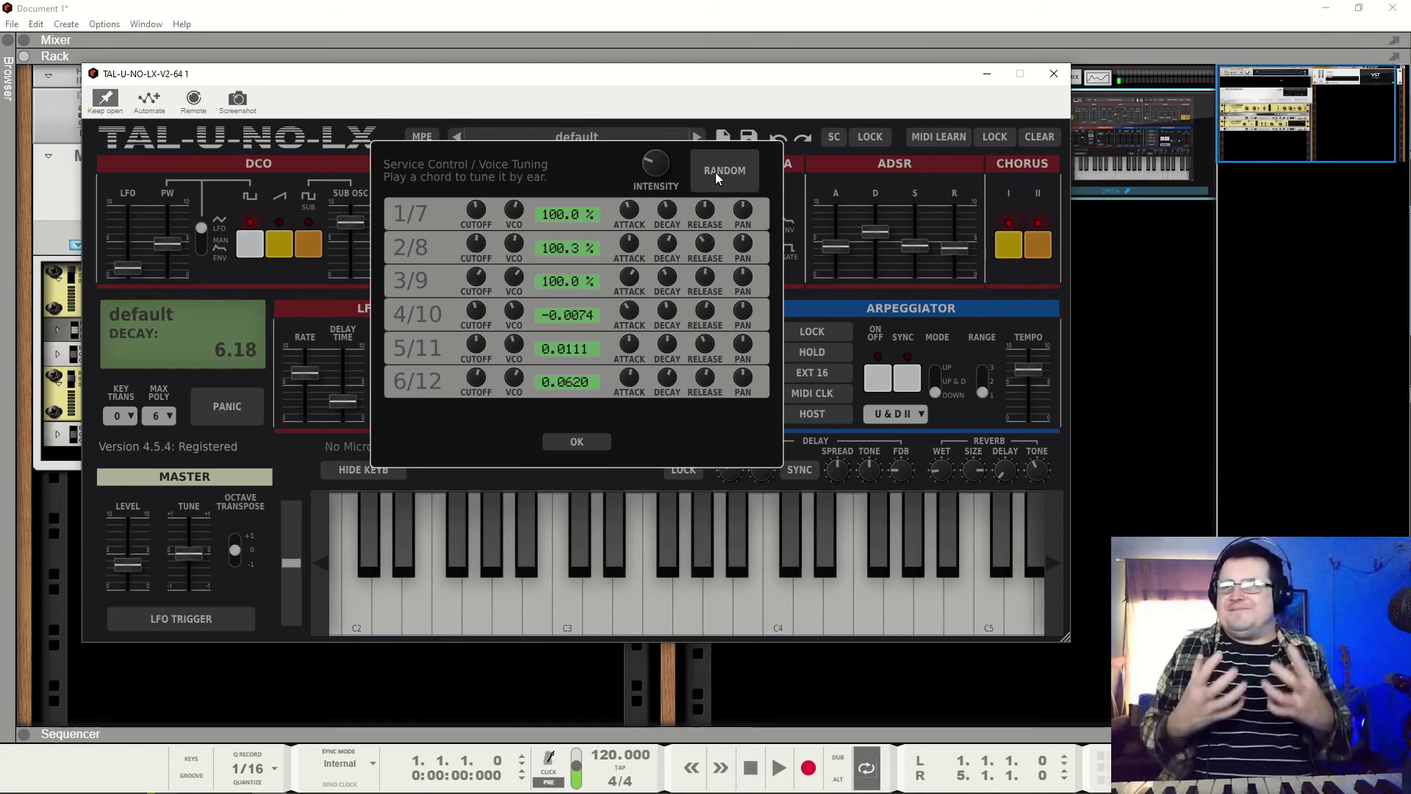
# Step: Accept the voice tuning and close the synth's window
pyautogui.click(586, 441)
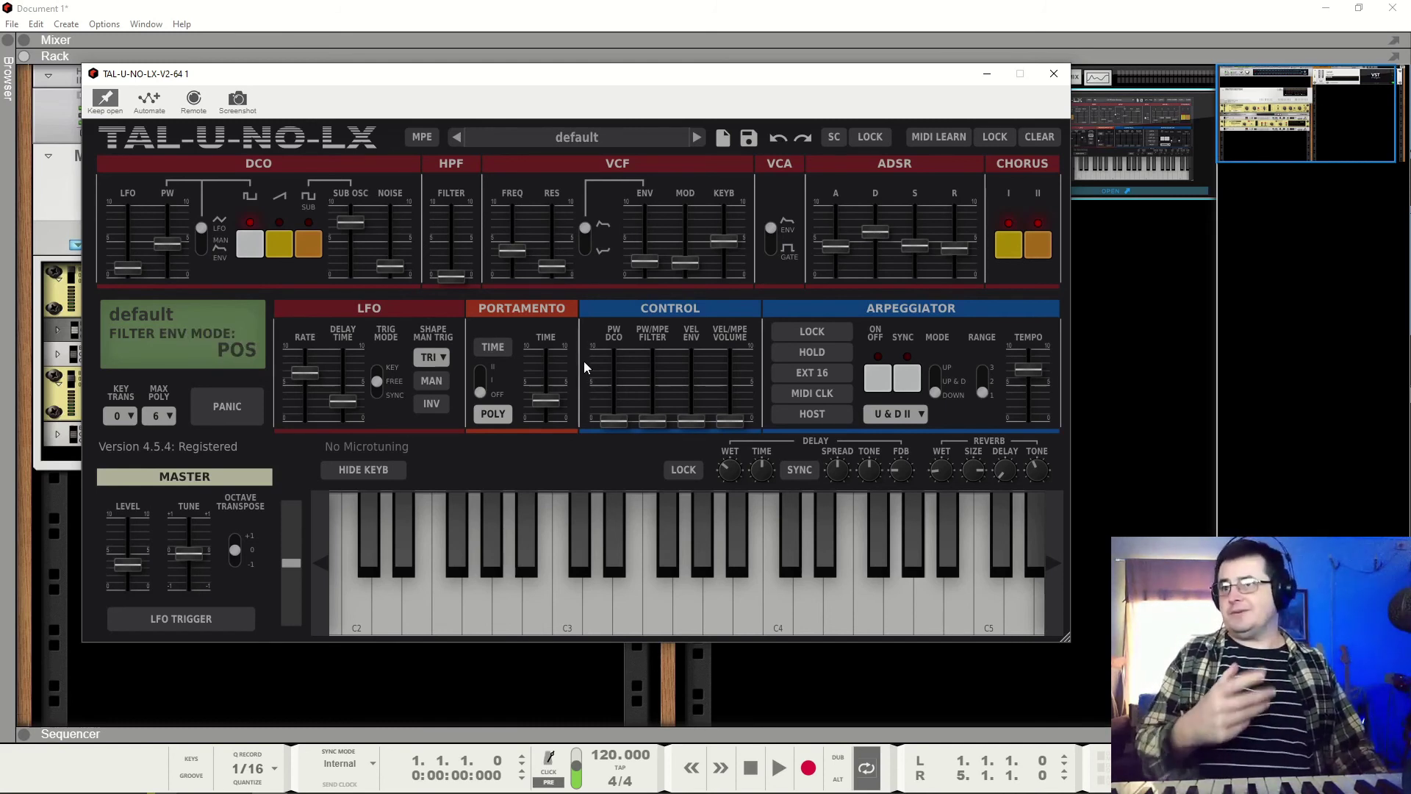
pyautogui.click(1054, 76)
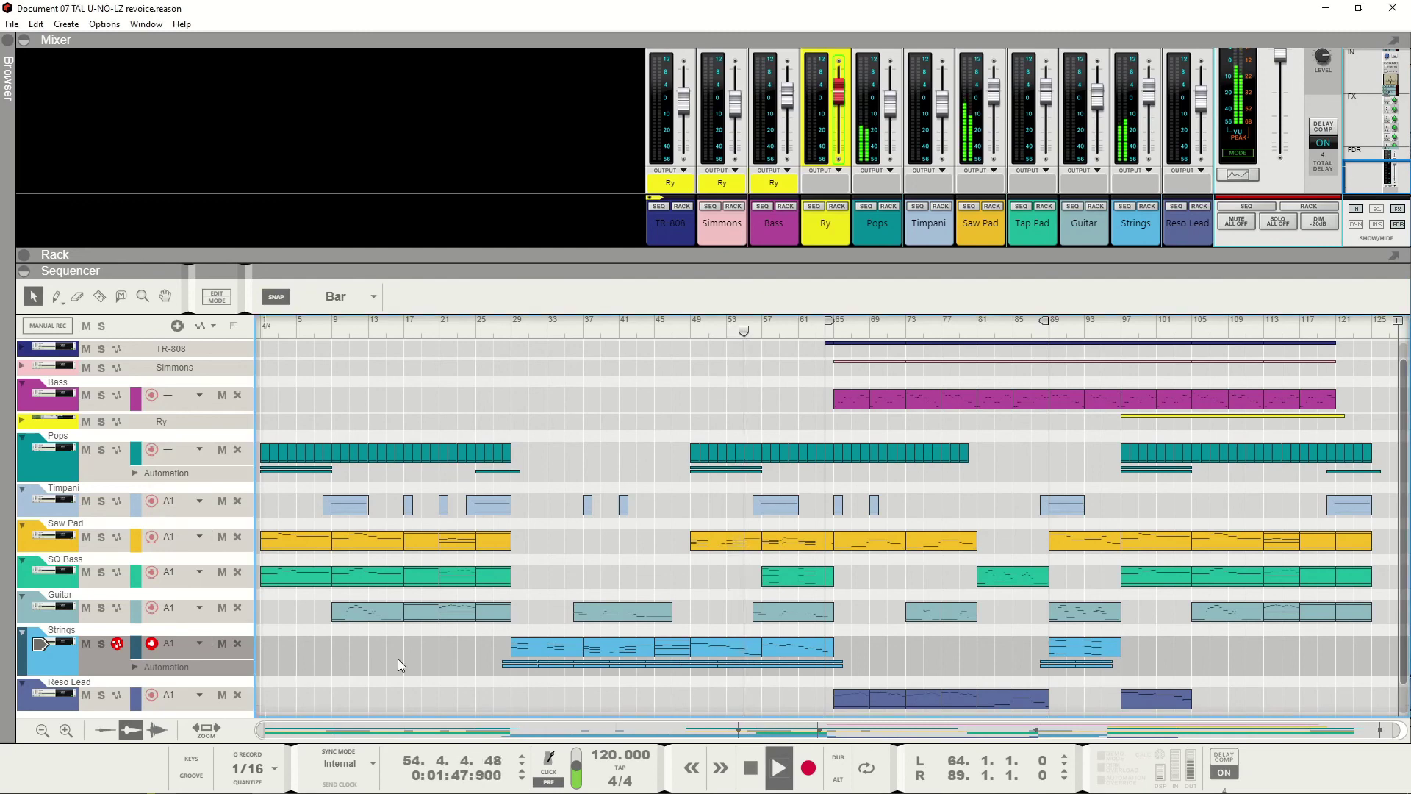
# Step: Examine the demo song's devices in the rack during playback, and return to the mixer and sequencer view
pyautogui.press('F6')
pyautogui.click(1347, 105)
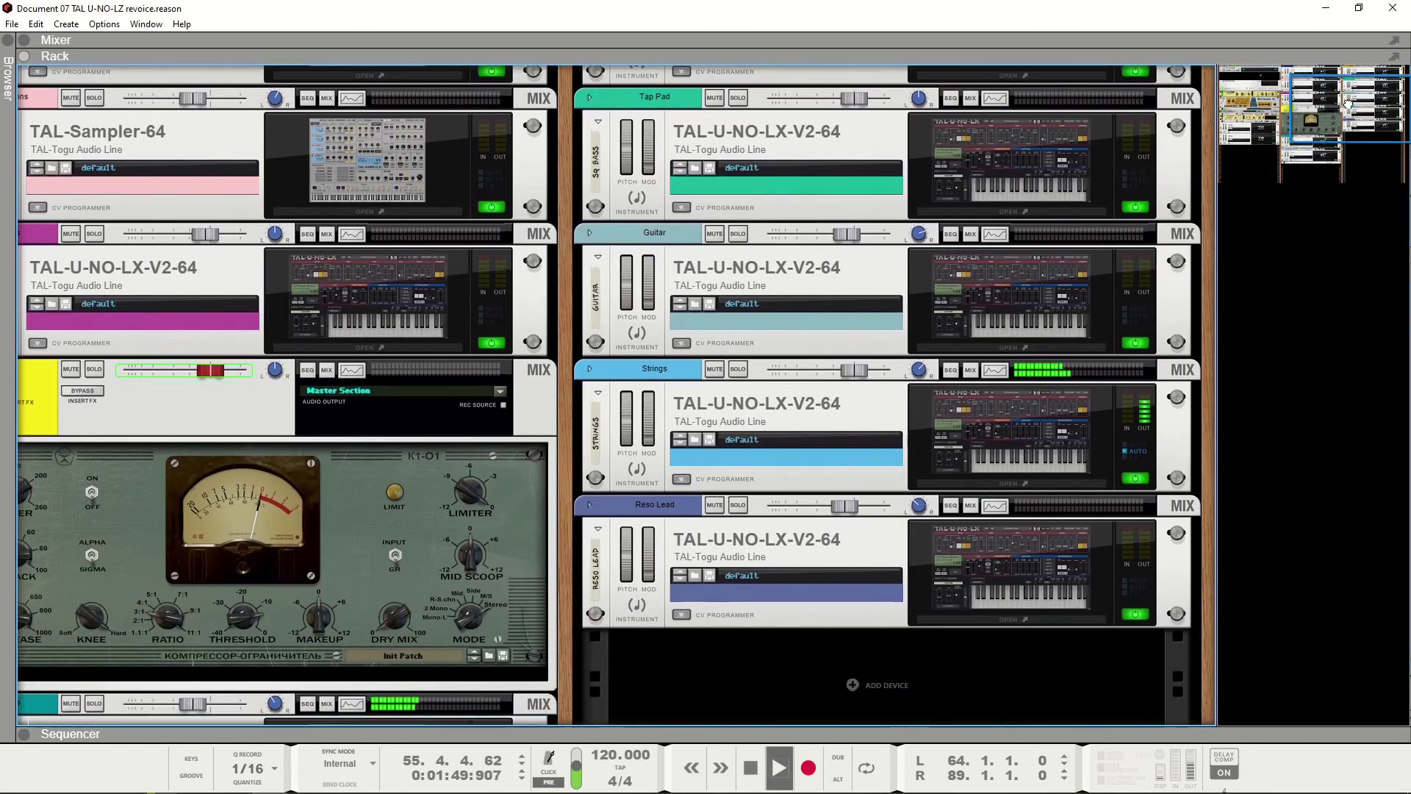
pyautogui.moveTo(1348, 104); pyautogui.dragTo(1255, 104)
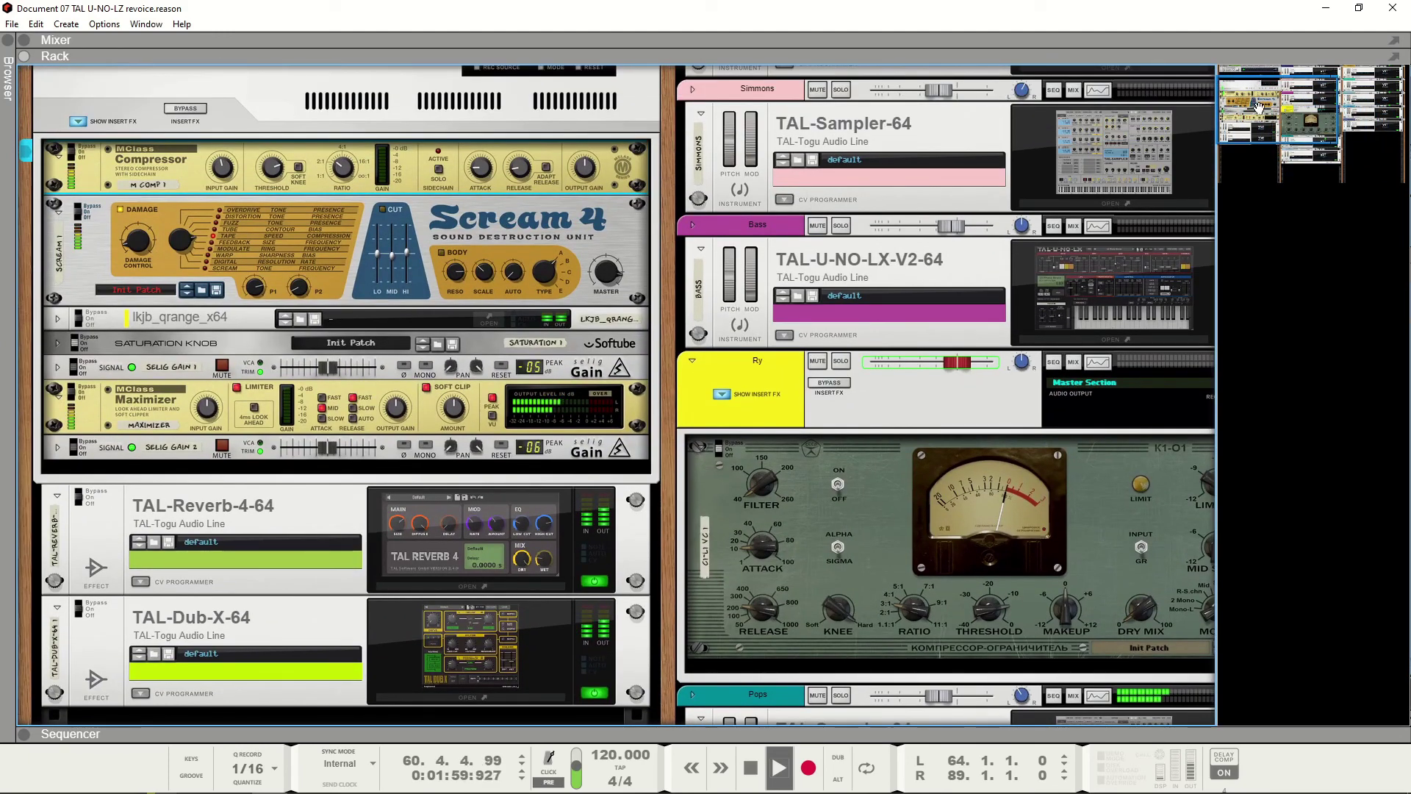
pyautogui.hotkey('F5', 'F7')
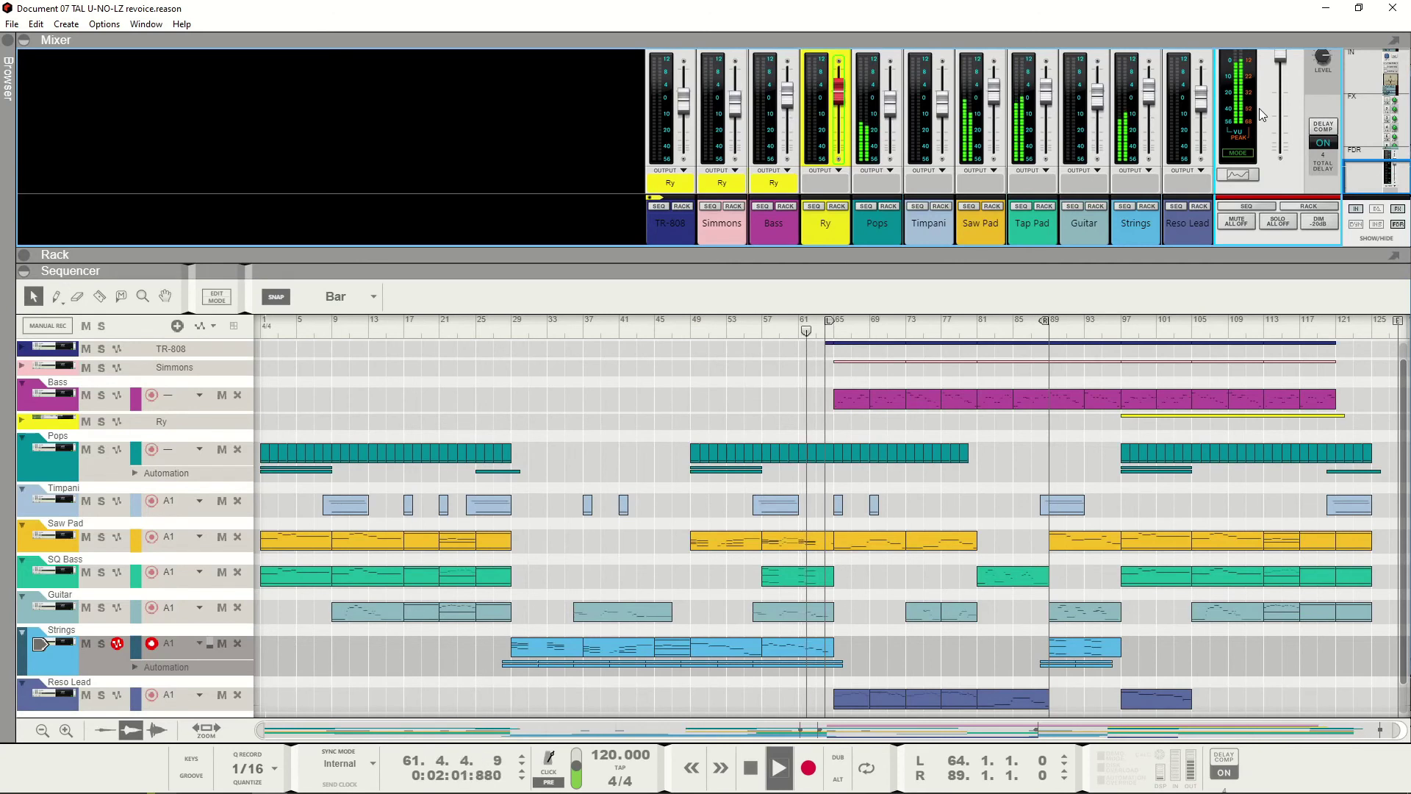